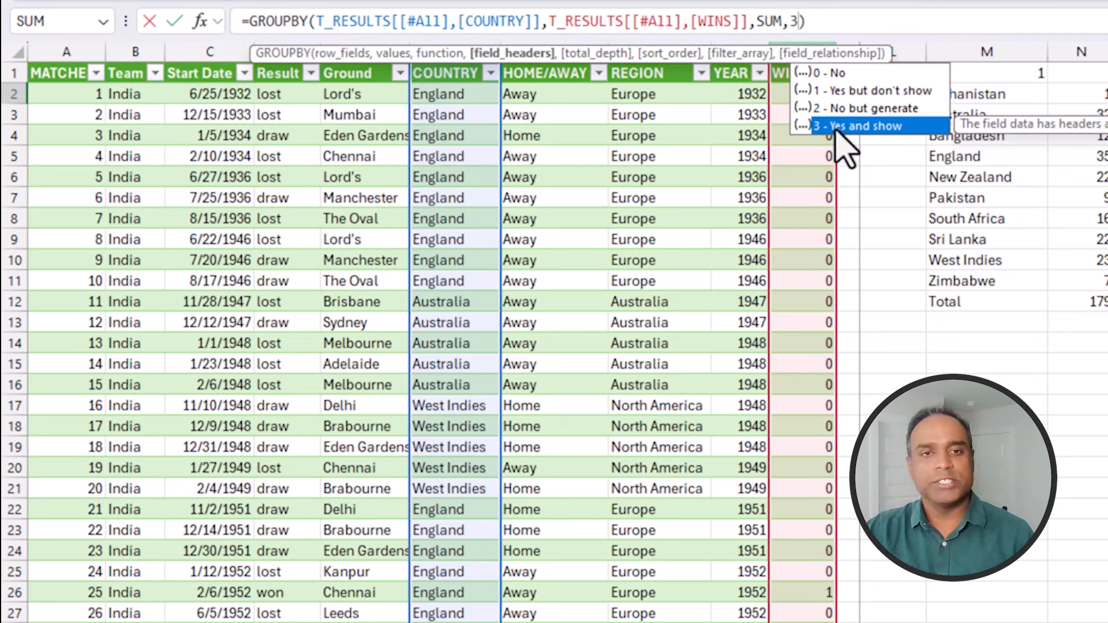
Step: Complete the GROUPBY formula in Q2 with the field_headers argument set to 3 (Yes and show)
left_click(825, 24)
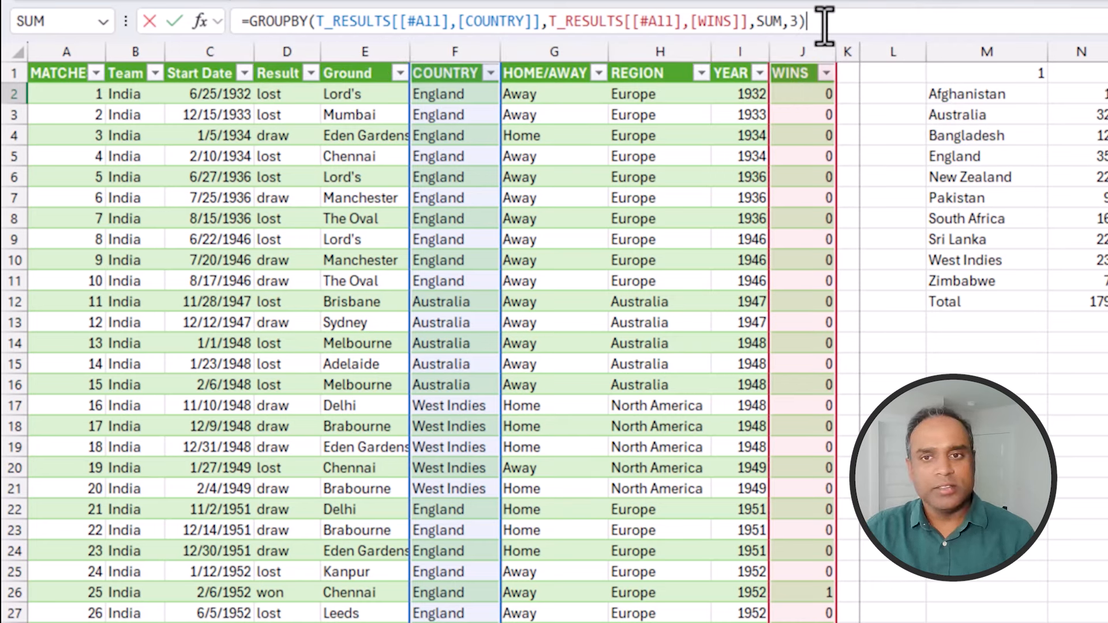
key("Return")
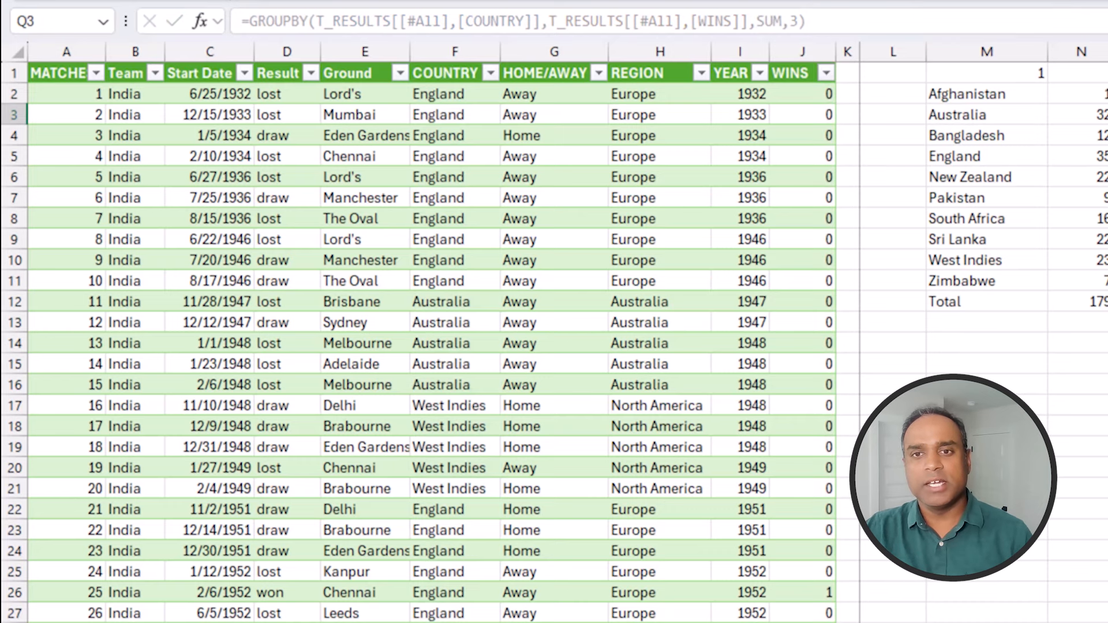
key("Up")
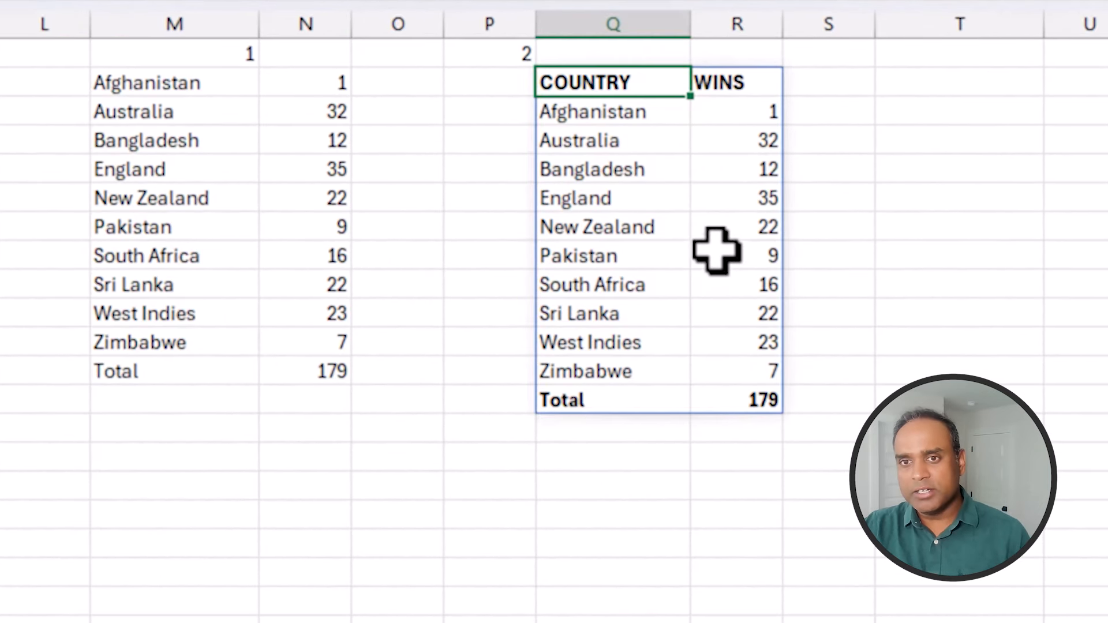
Step: Examine the header row and the Total row of the country wins summary starting in Q2
left_click_drag(600, 399, 744, 401)
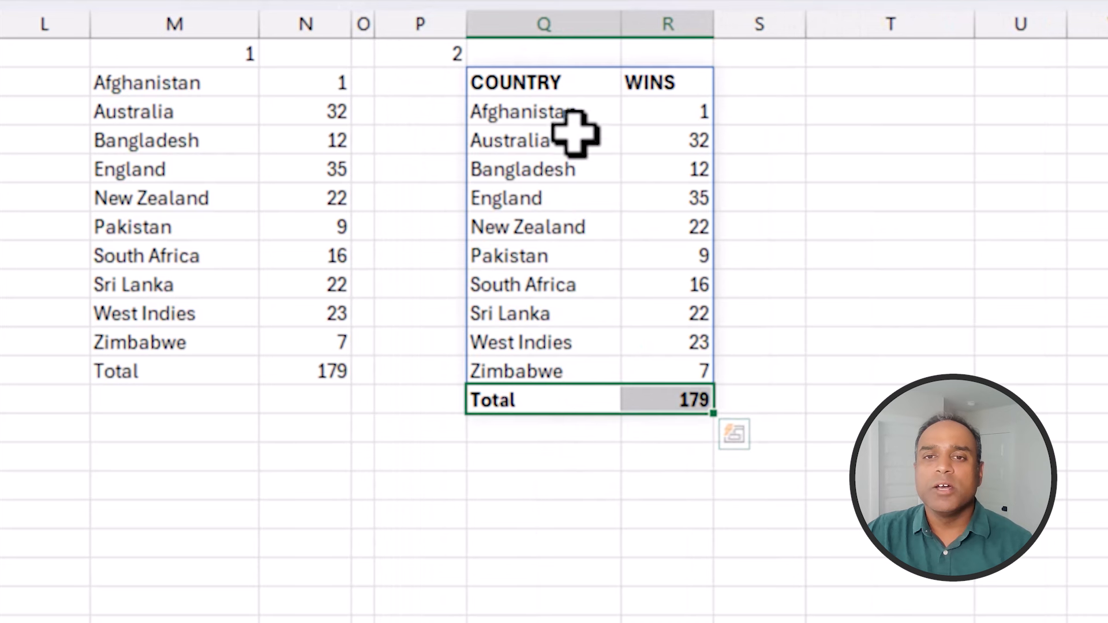
left_click(583, 90)
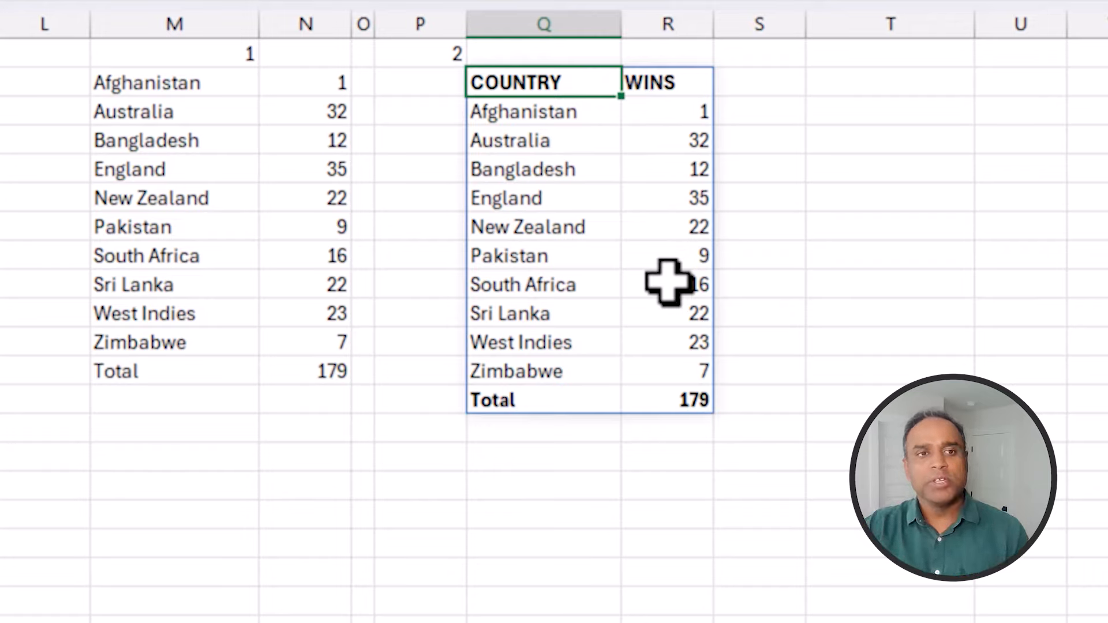
left_click(577, 404)
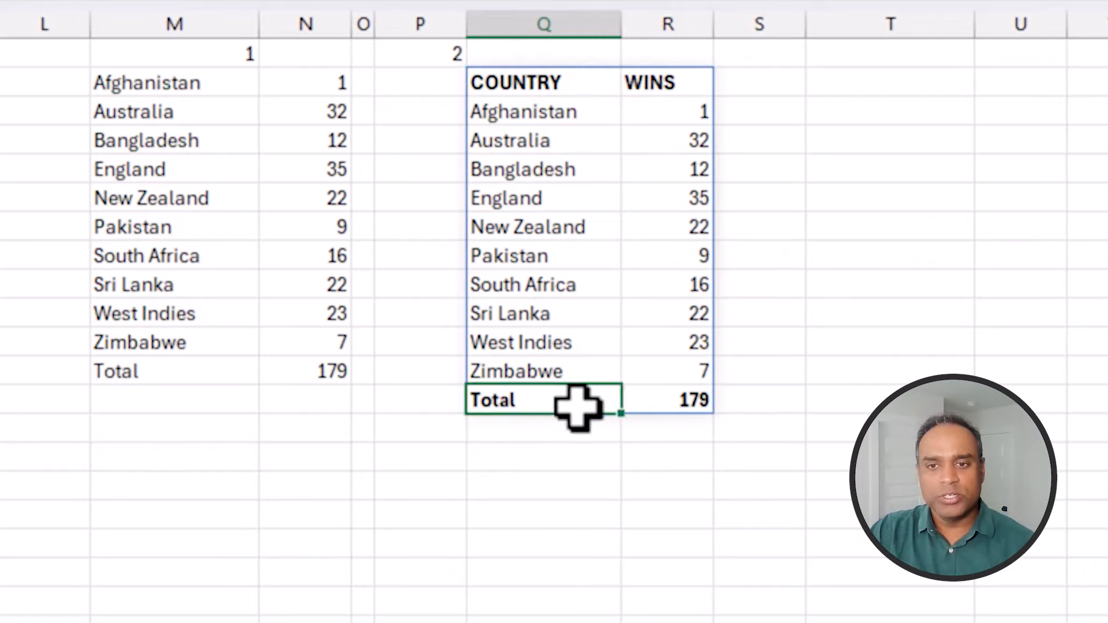
key("shift+Right")
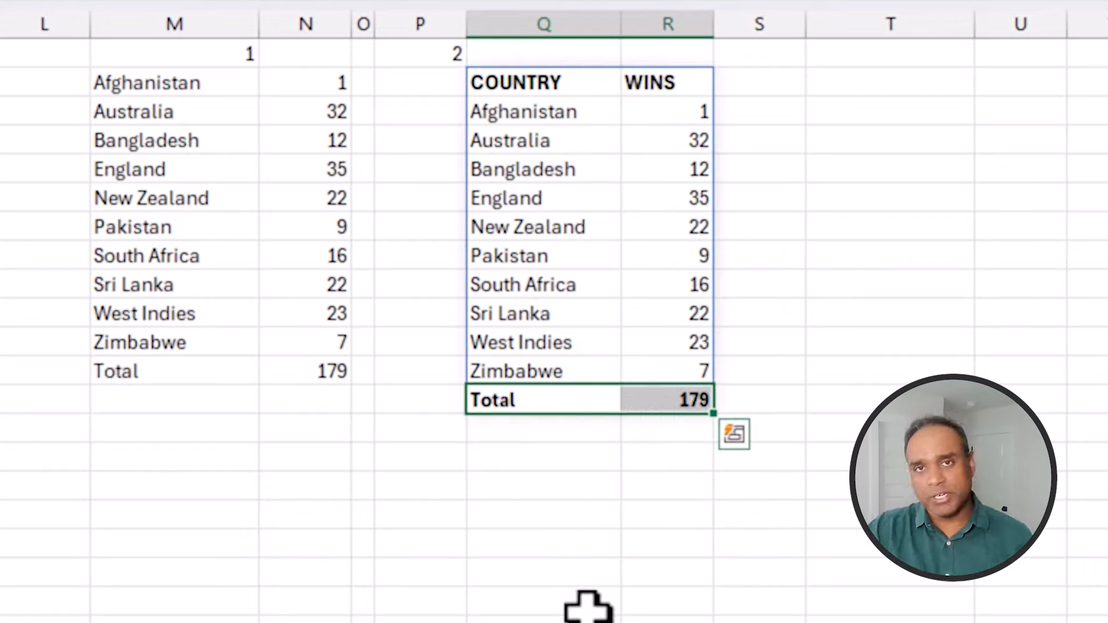
Step: Enter 3 in cell T1 as the label of the next summary
left_click(821, 51)
type("3")
key("Tab")
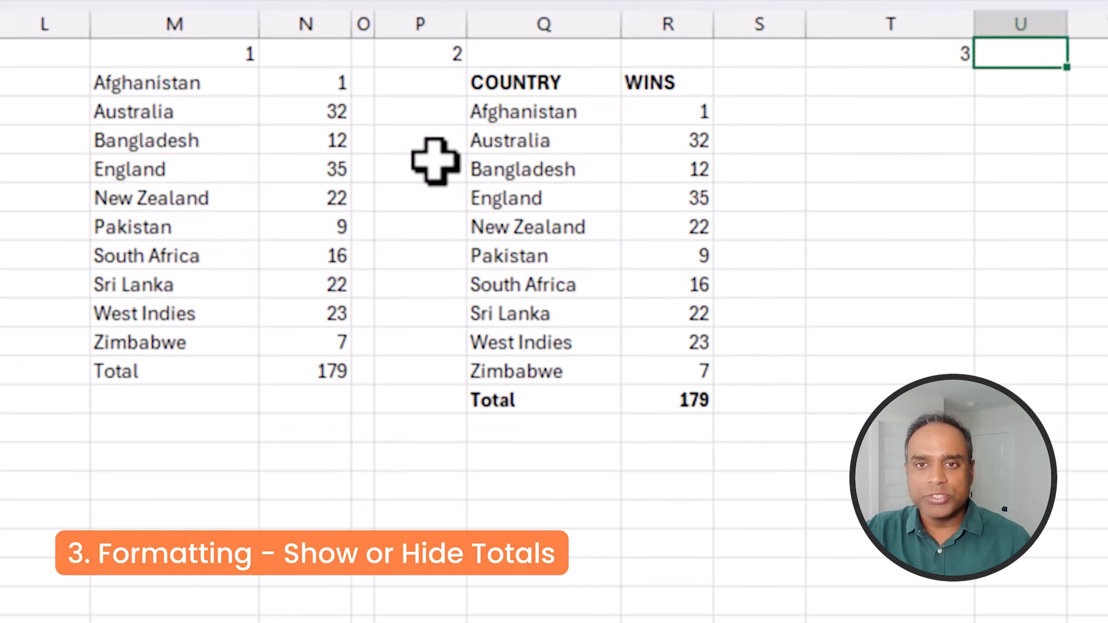
Step: Copy the GROUPBY formula from Q2 into U2
left_click(556, 74)
key("ctrl+c")
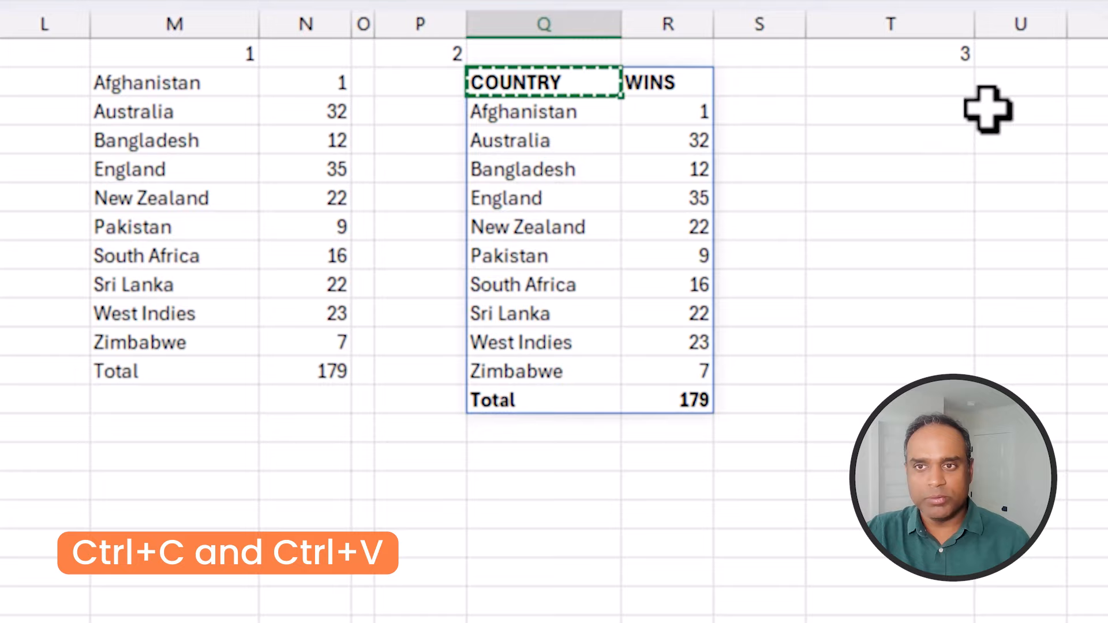
left_click(998, 86)
key("ctrl+v")
Step: Auto-fit the widths of columns T and U to their contents
double_click(974, 21)
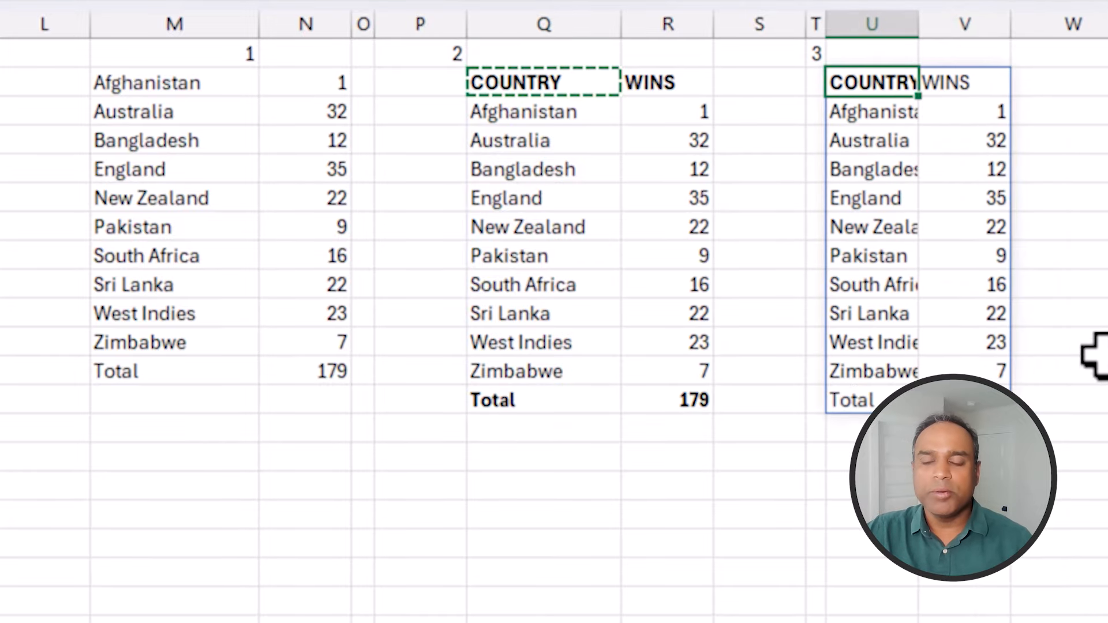
left_click(1097, 349)
double_click(919, 24)
Step: Add a total_depth argument of 0 (No totals) to the GROUPBY formula in U2
left_click(924, 83)
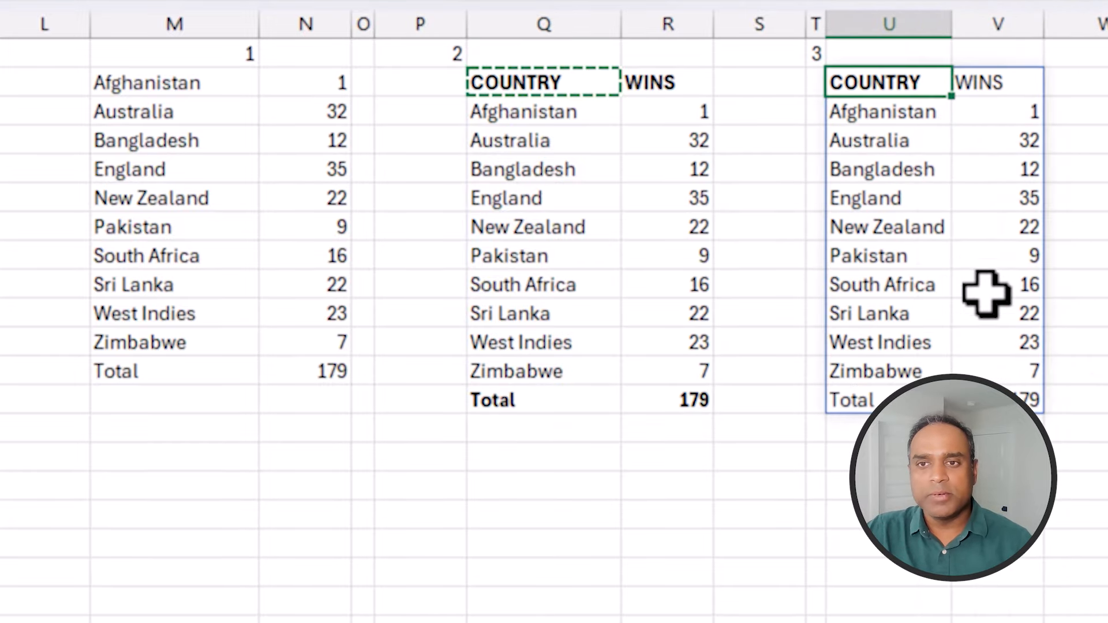
left_click(487, 95)
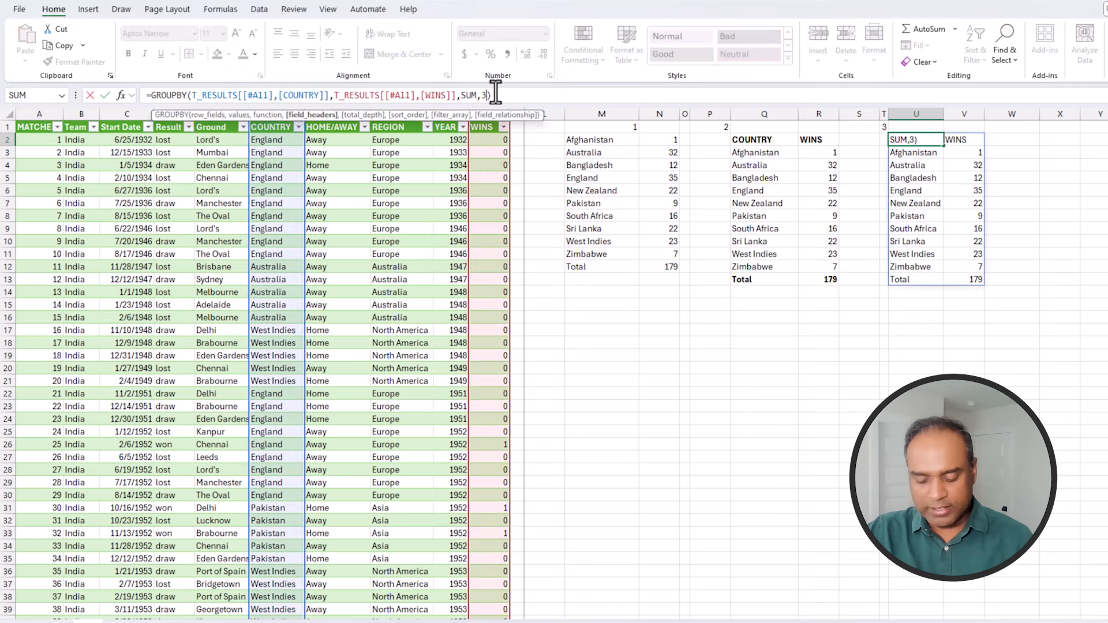
type(",")
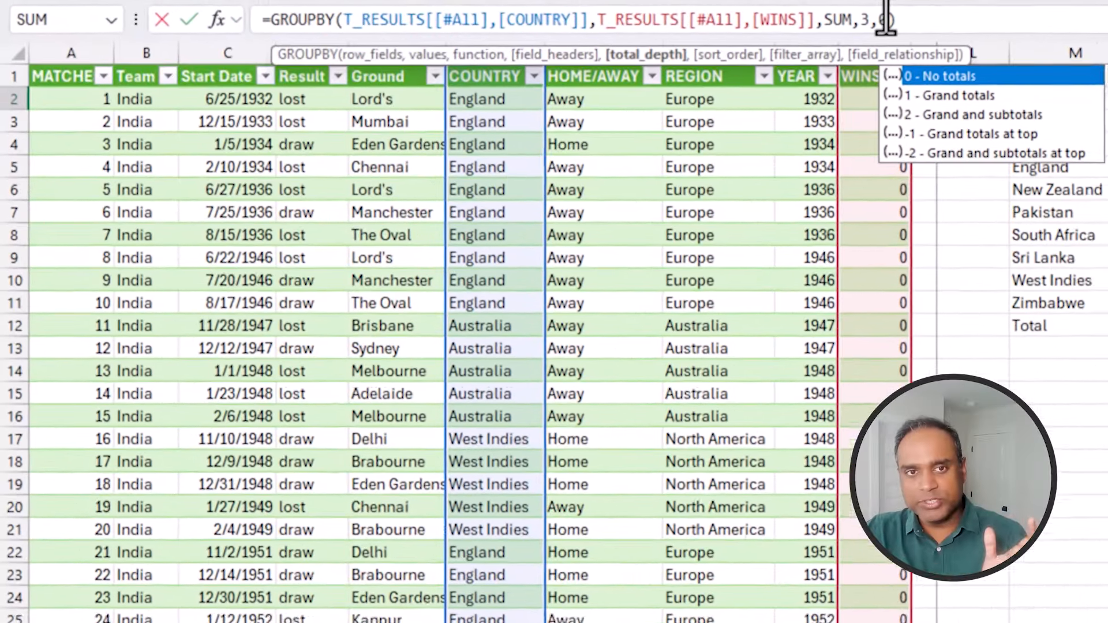
key("Return")
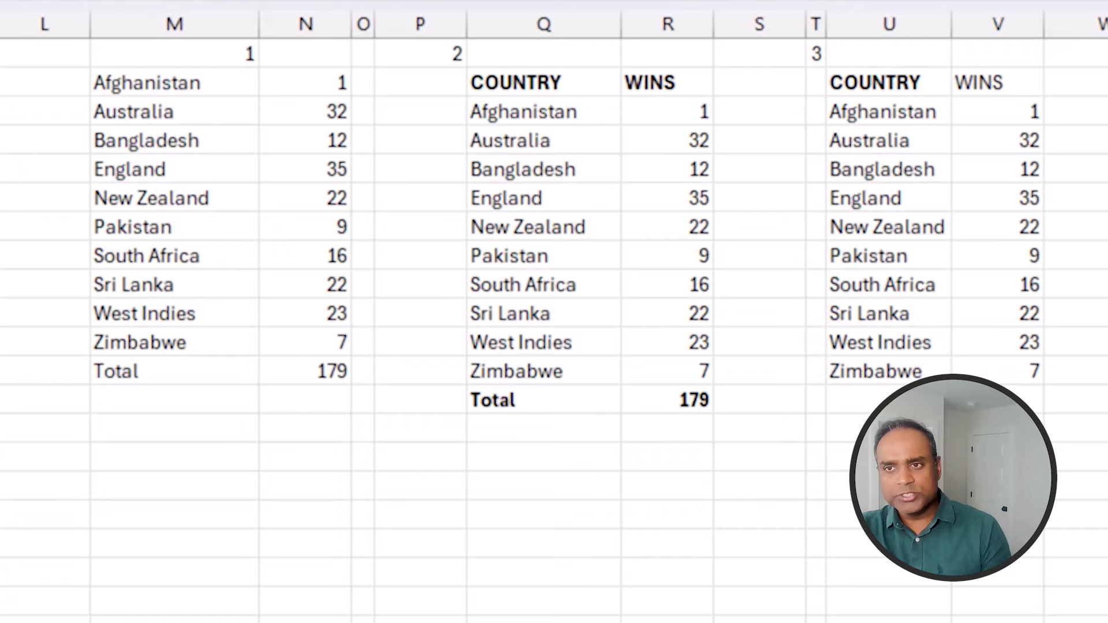
Step: Enter 4 in cell X1 as the next summary's label and narrow column W
left_click(1099, 25)
left_click(1091, 81)
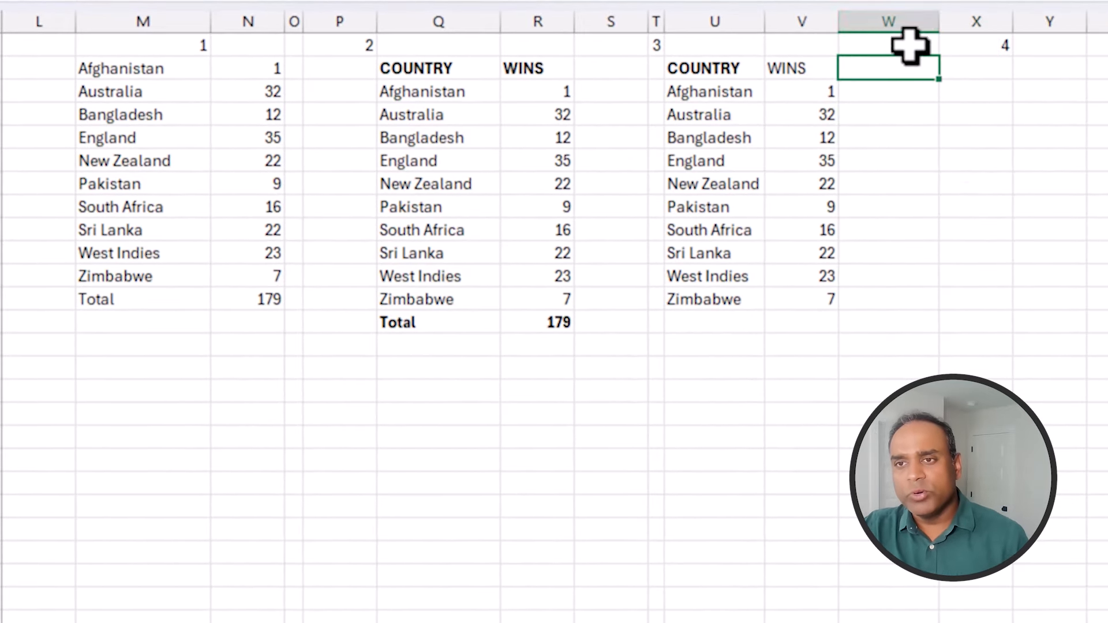
left_click_drag(938, 25, 872, 25)
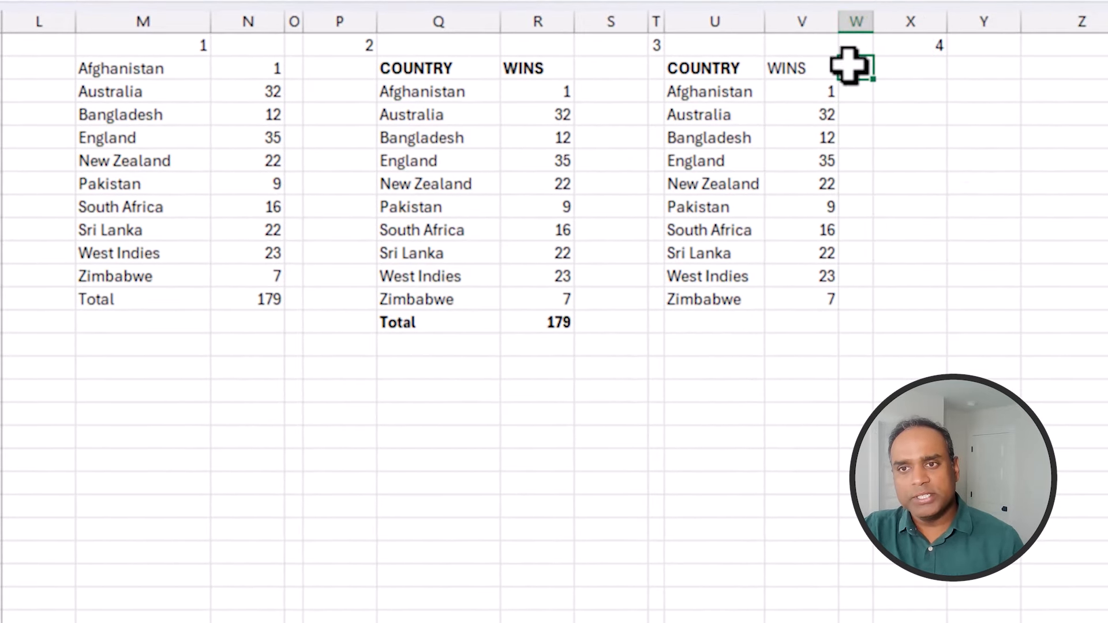
Step: Copy the GROUPBY formula without totals from U2 into Y2
left_click(713, 66)
key("ctrl+c")
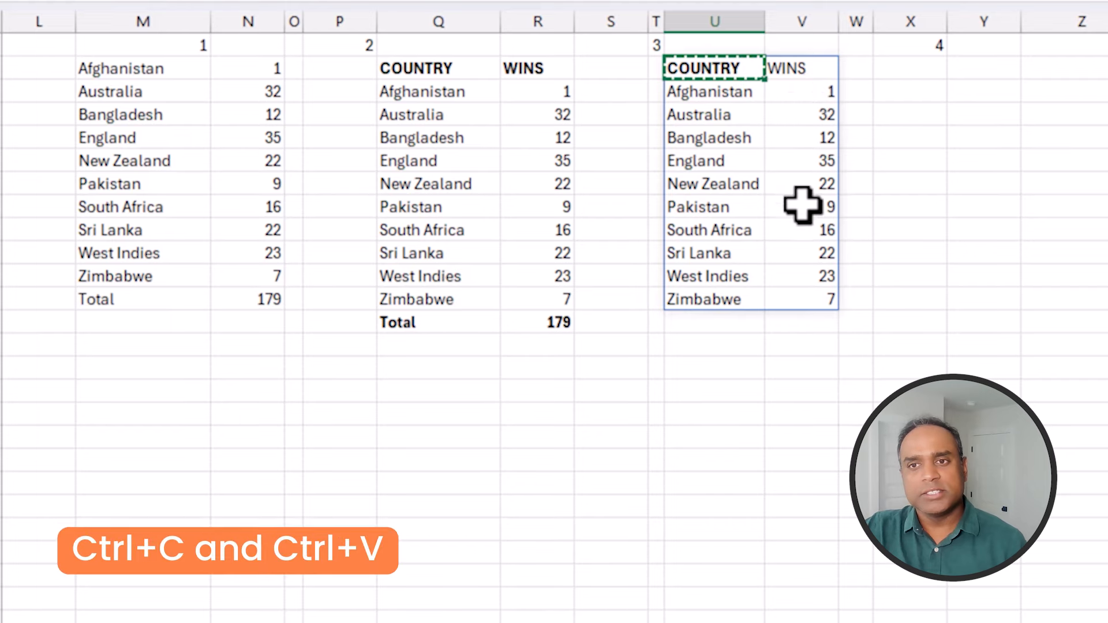
left_click(984, 68)
key("ctrl+v")
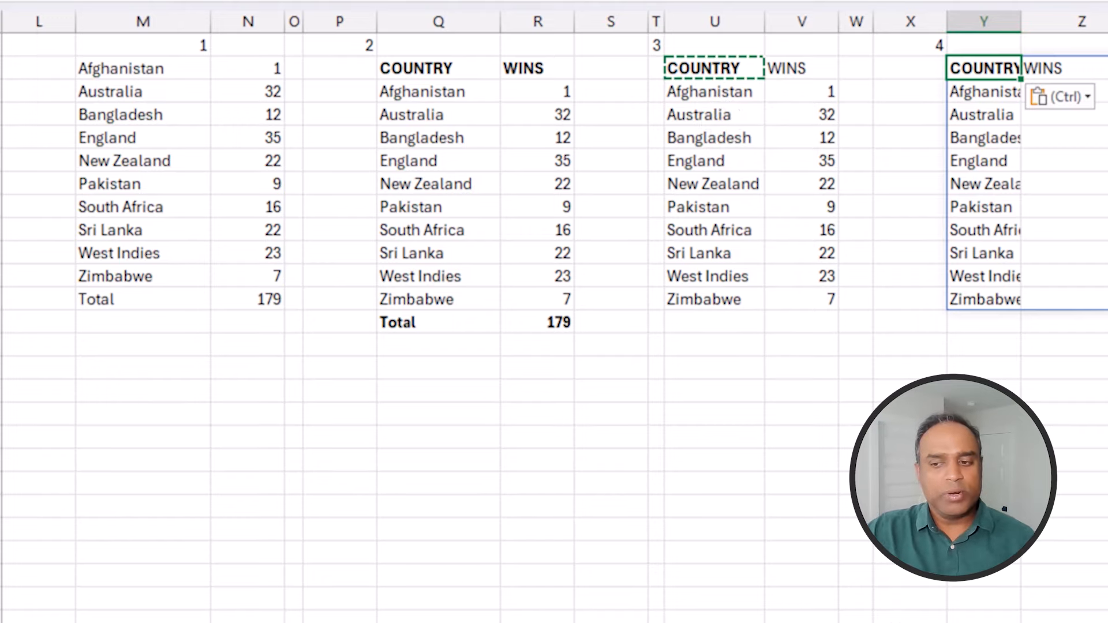
Step: Widen column Y so the full country names of the fourth summary fit
scroll(554, 323, "right", 7)
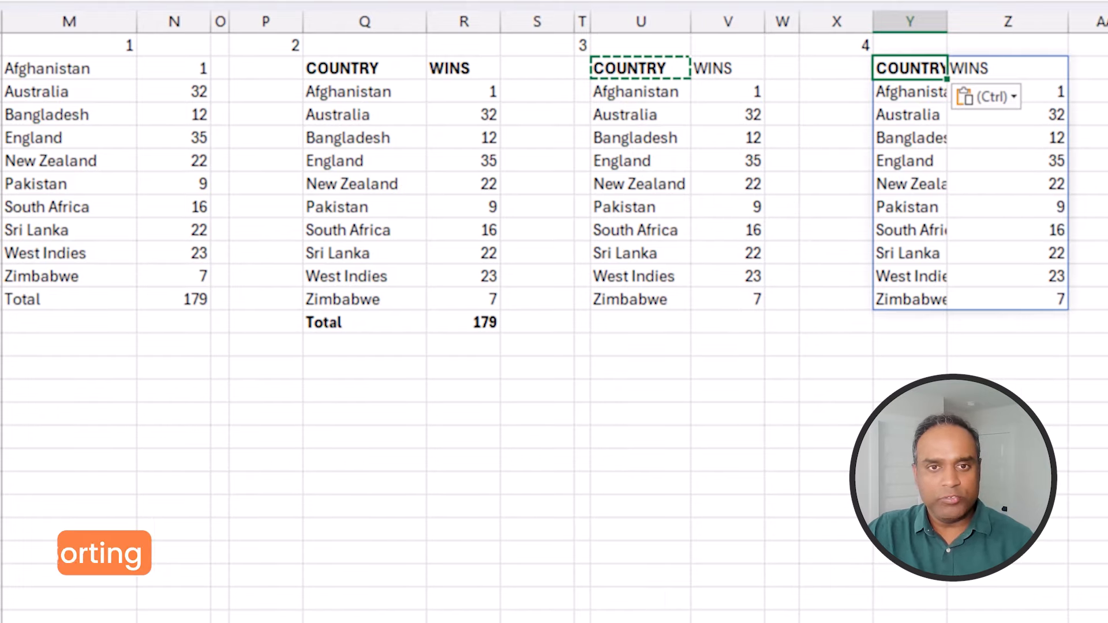
scroll(554, 323, "right", 3)
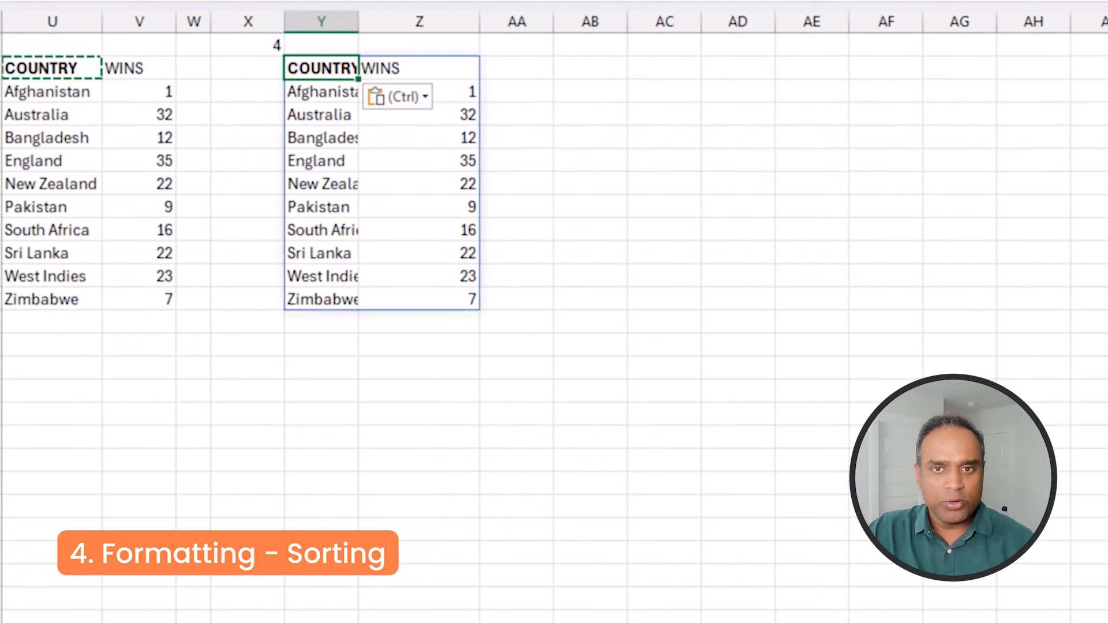
left_click(645, 583)
left_click_drag(259, 22, 335, 22)
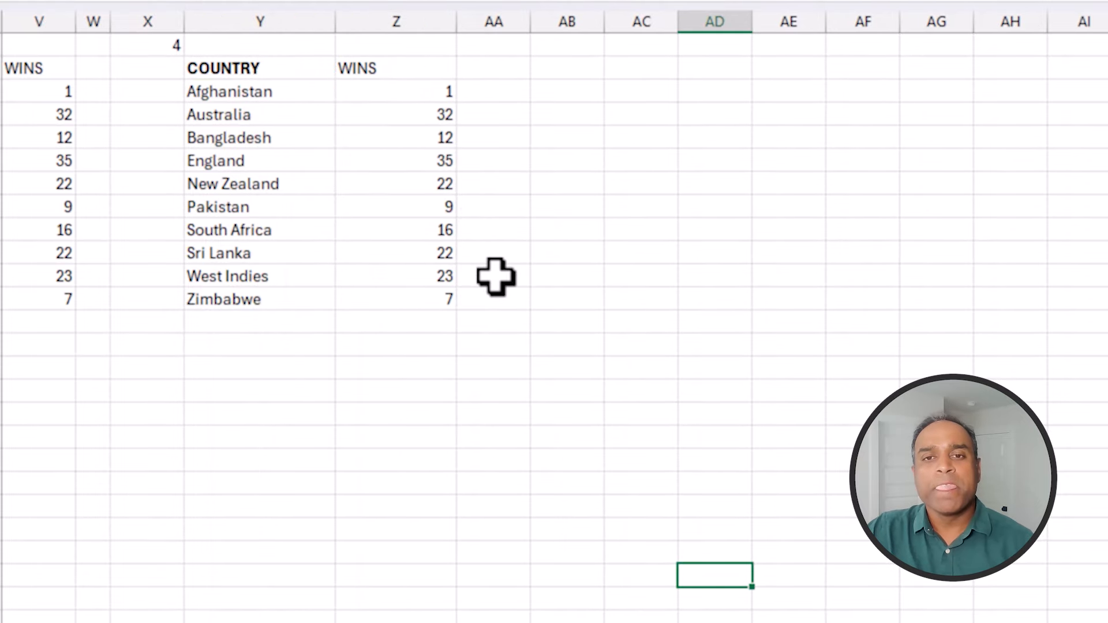
Step: Add a sort_order argument of 1 to the GROUPBY formula in Y2, sorting by country in ascending order
left_click(310, 76)
key("ctrl+a")
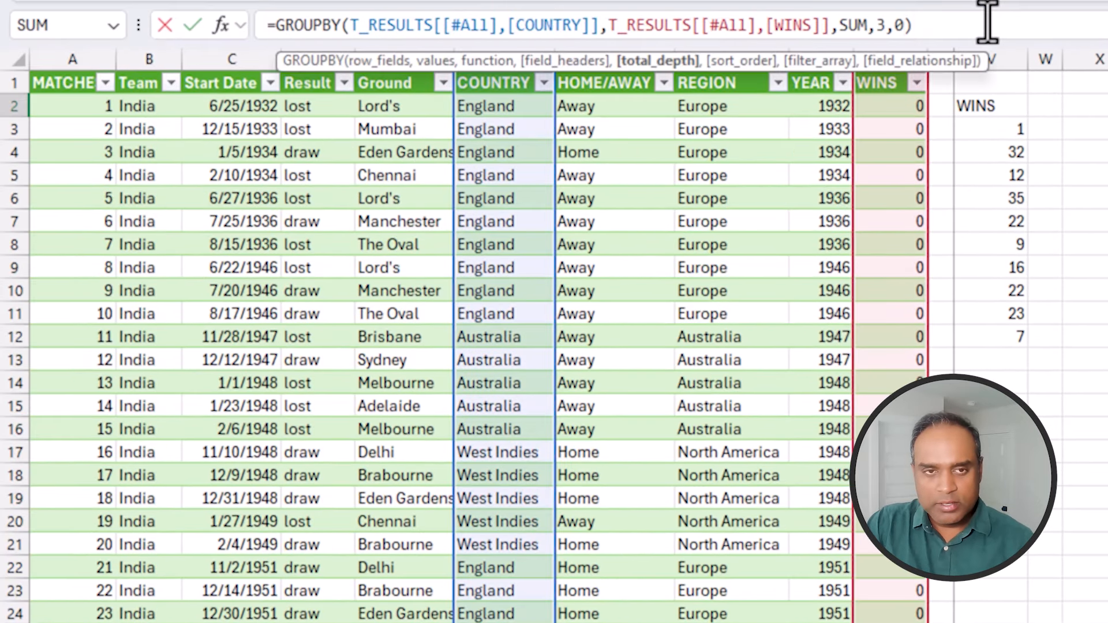
type(",1")
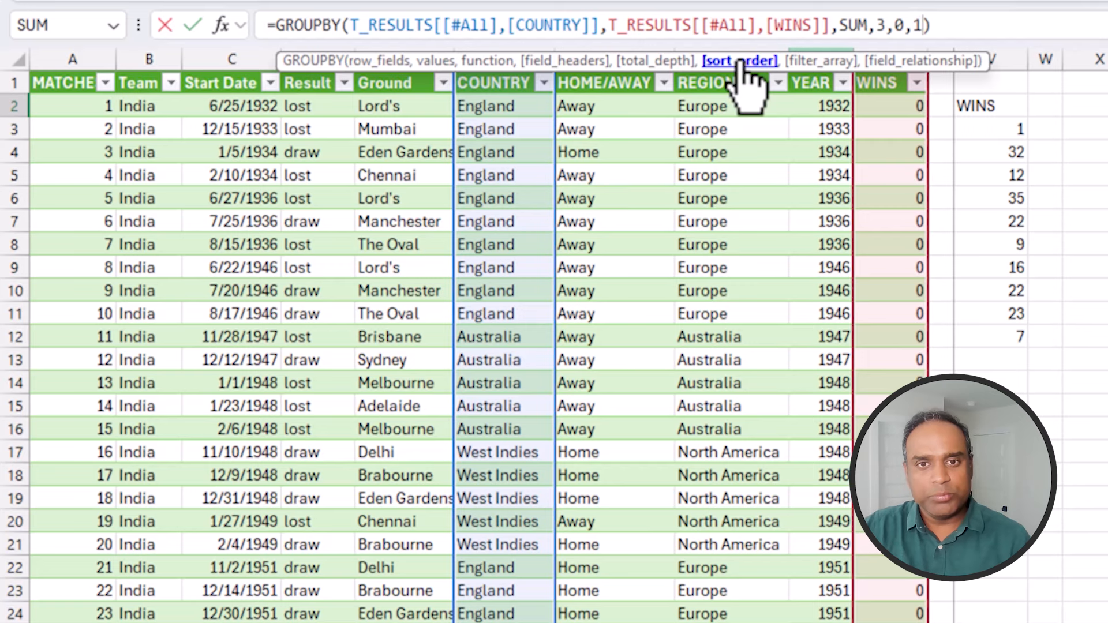
key("Return")
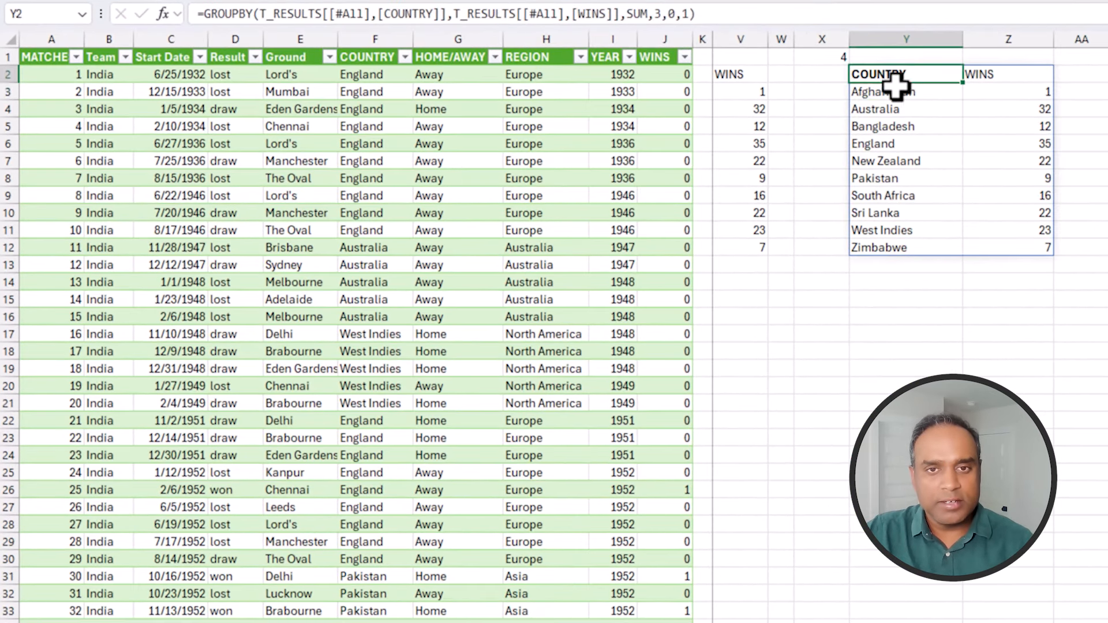
left_click_drag(903, 91, 912, 247)
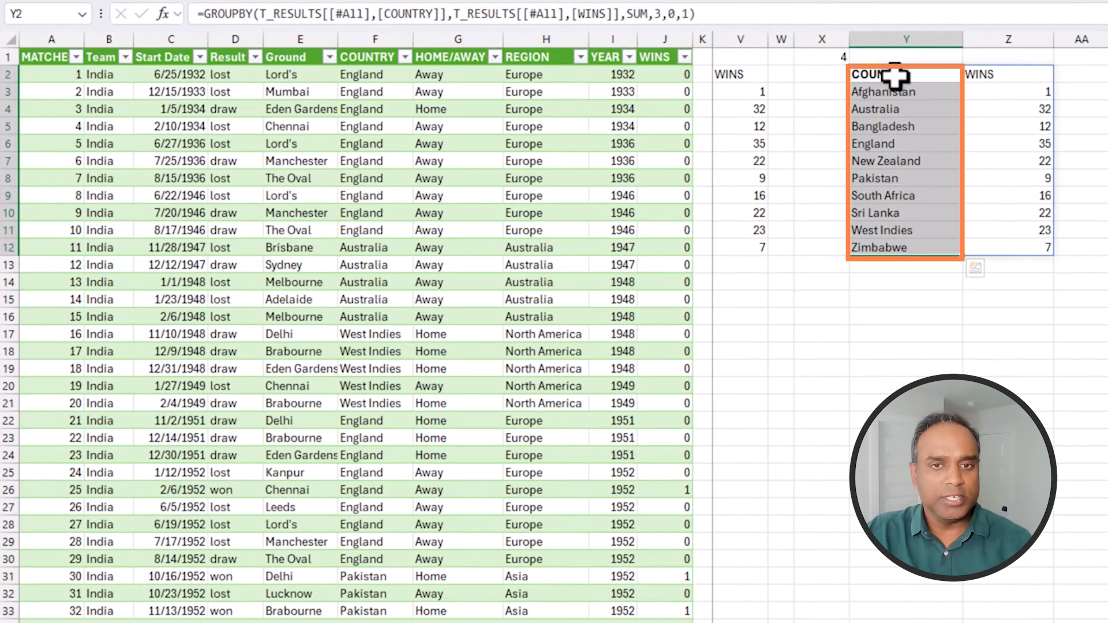
Step: Set the sort_order in the Y2 GROUPBY formula to -1 and check the descending country order
left_click(684, 14)
type("1")
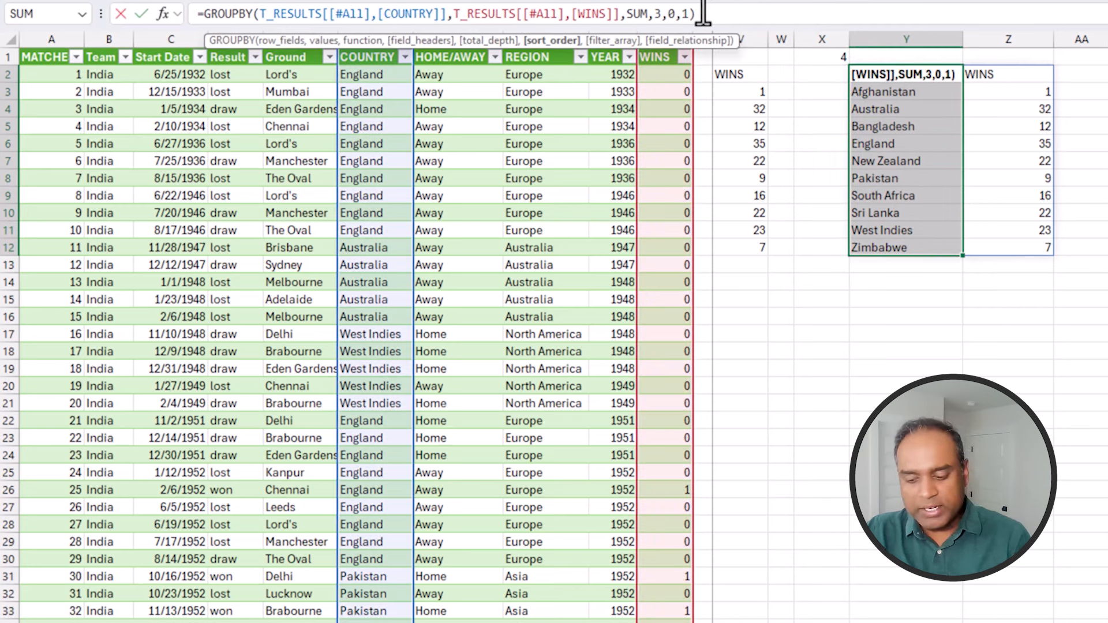
key("Return")
left_click(891, 164)
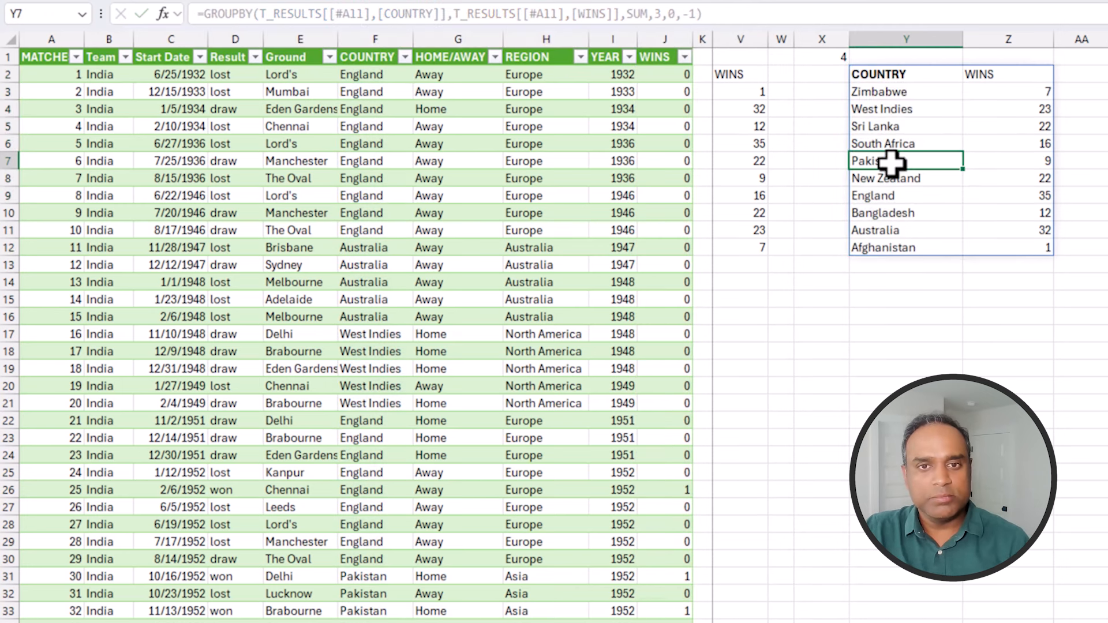
left_click(905, 91)
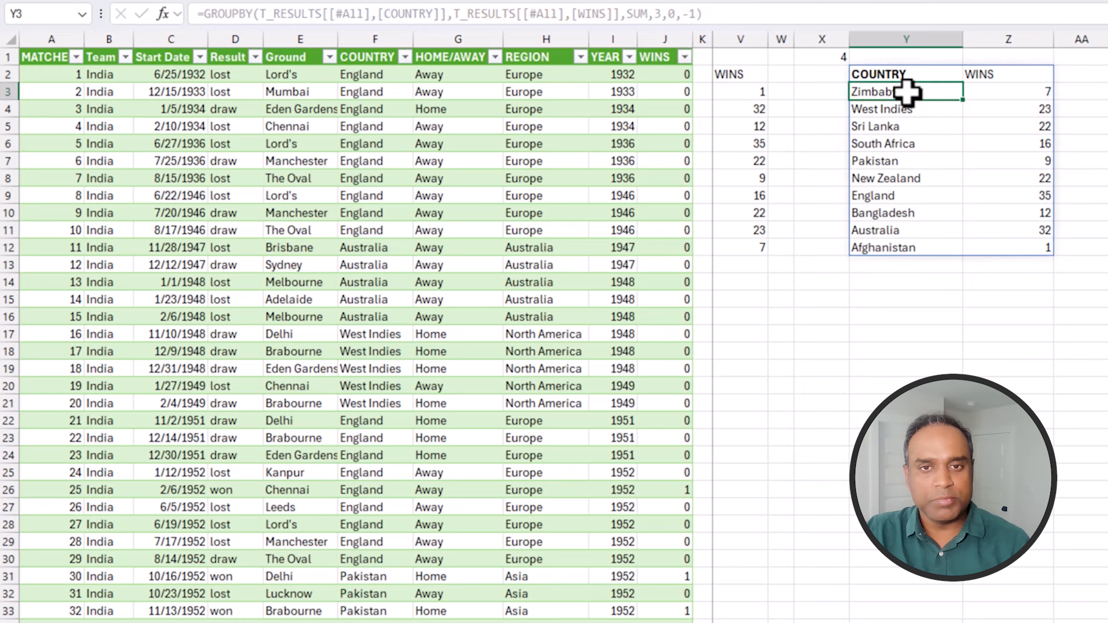
left_click(904, 245)
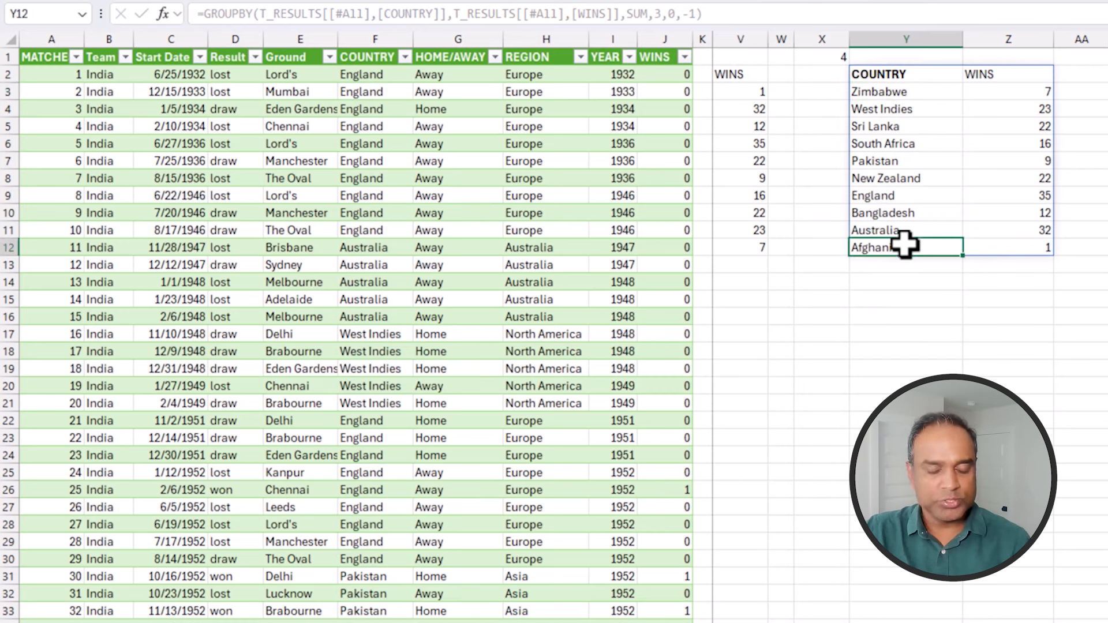
Step: Set the sort_order in the Y2 GROUPBY formula to -2 to sort by wins from highest to lowest
left_click(893, 73)
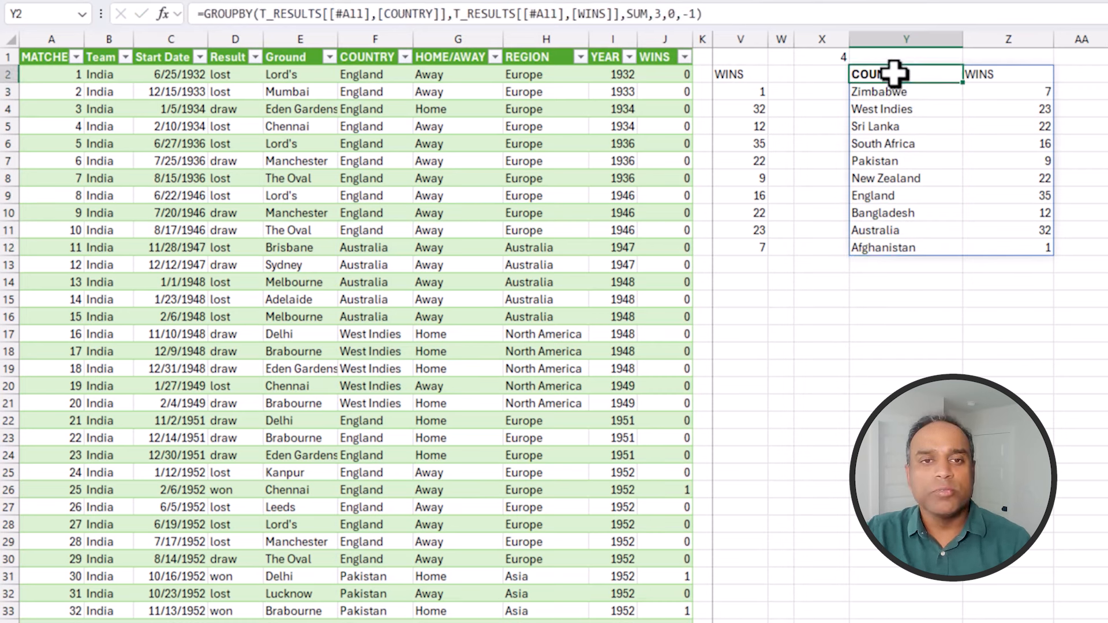
left_click(697, 17)
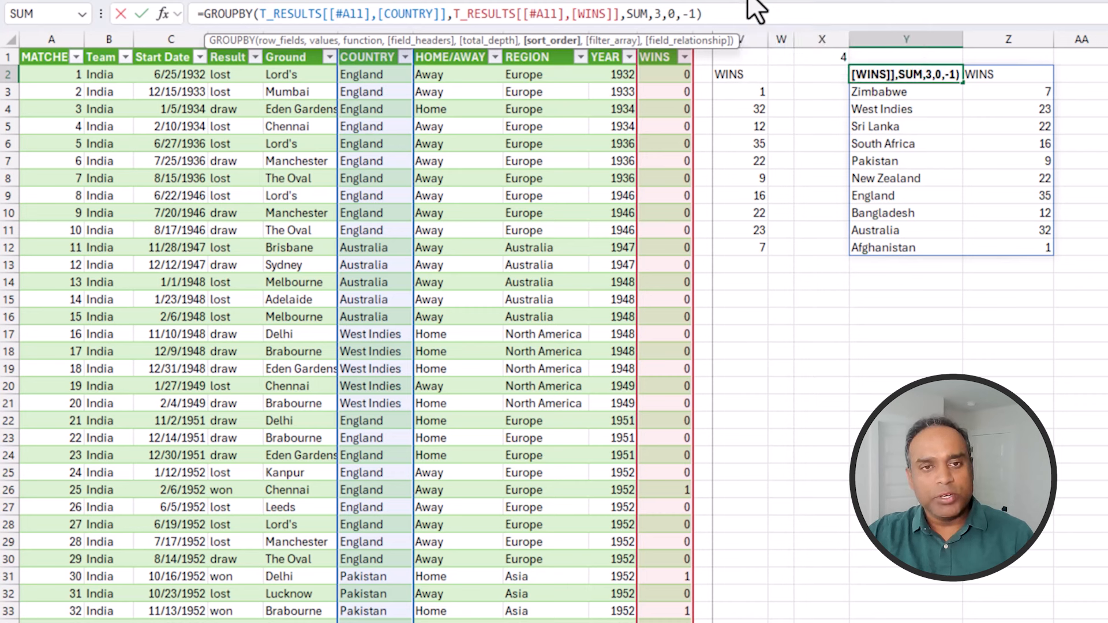
key("Return")
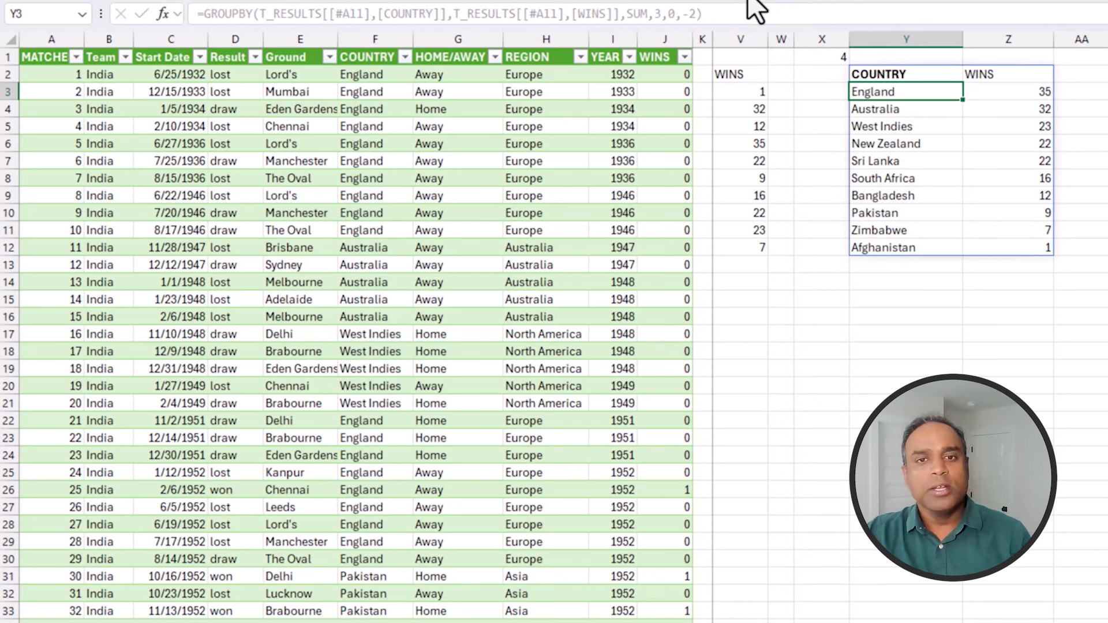
left_click(1011, 89)
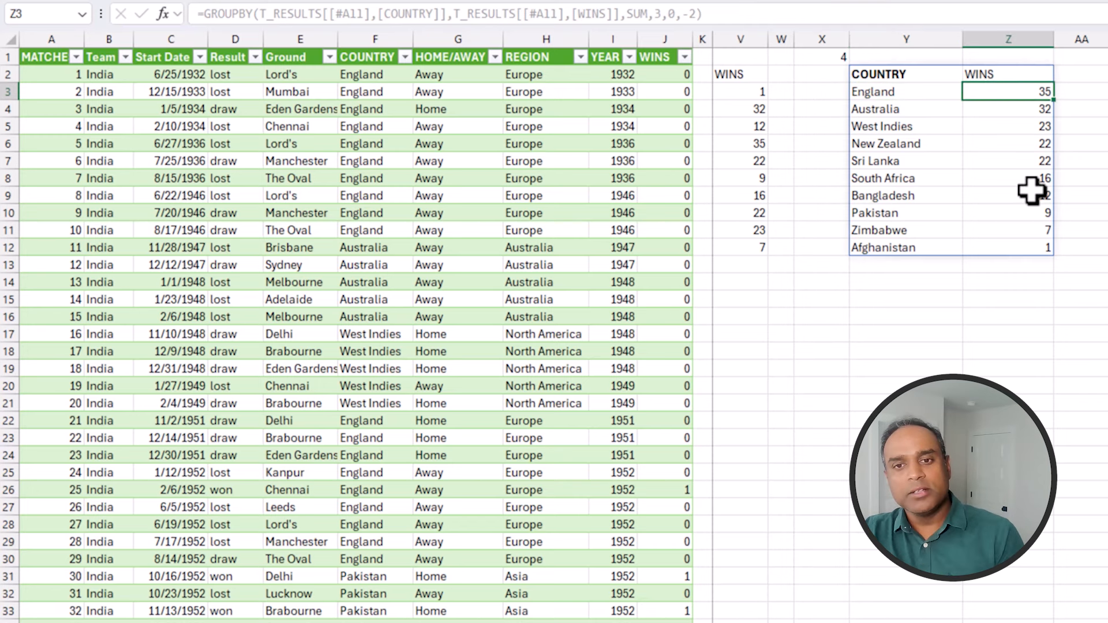
left_click(1039, 245)
Step: Set the sort_order in the Y2 GROUPBY formula to 2 to sort by wins from lowest to highest
left_click(900, 81)
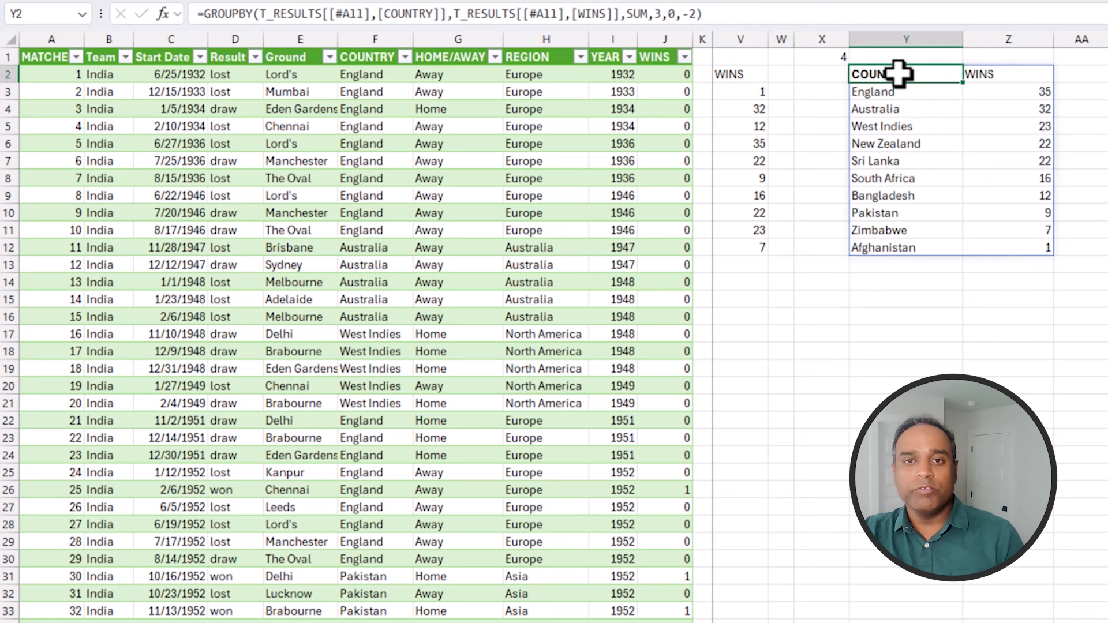
left_click(692, 14)
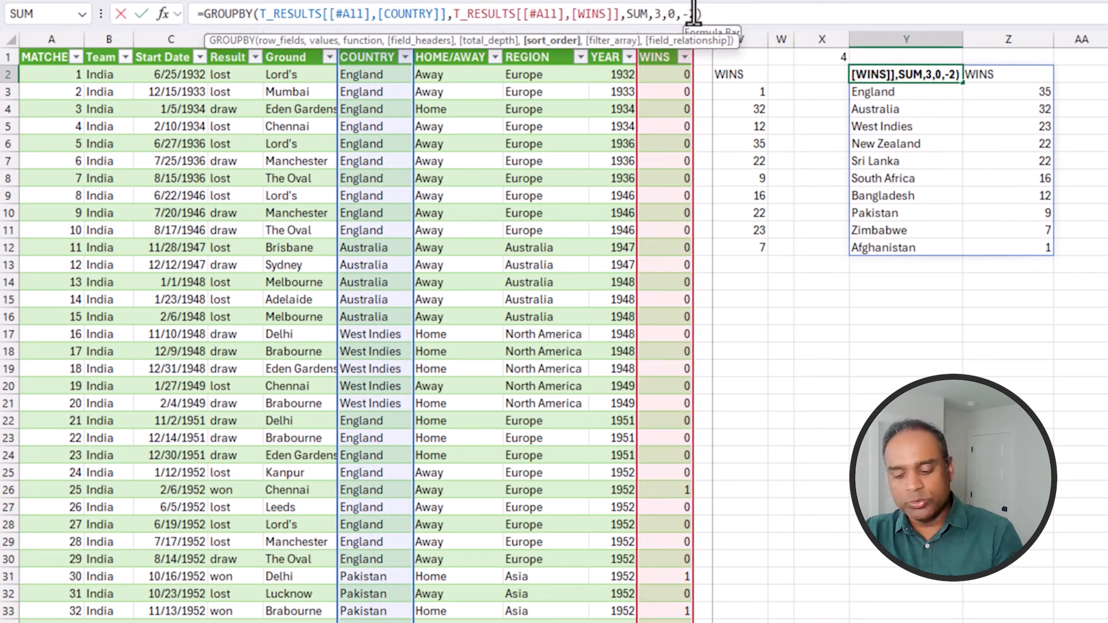
key("Return")
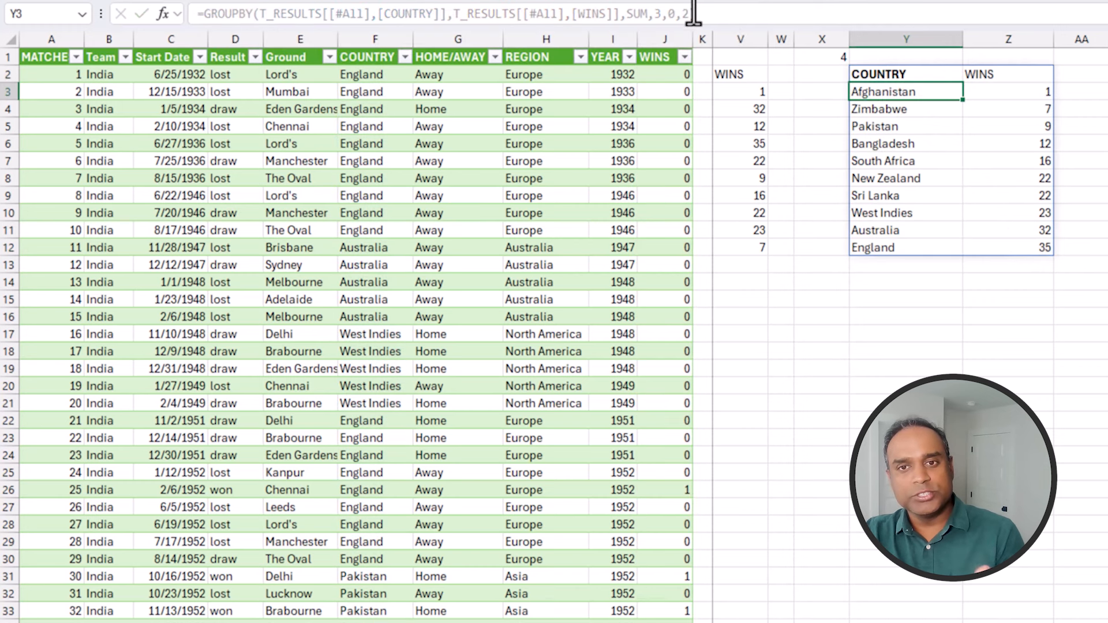
left_click(1026, 91)
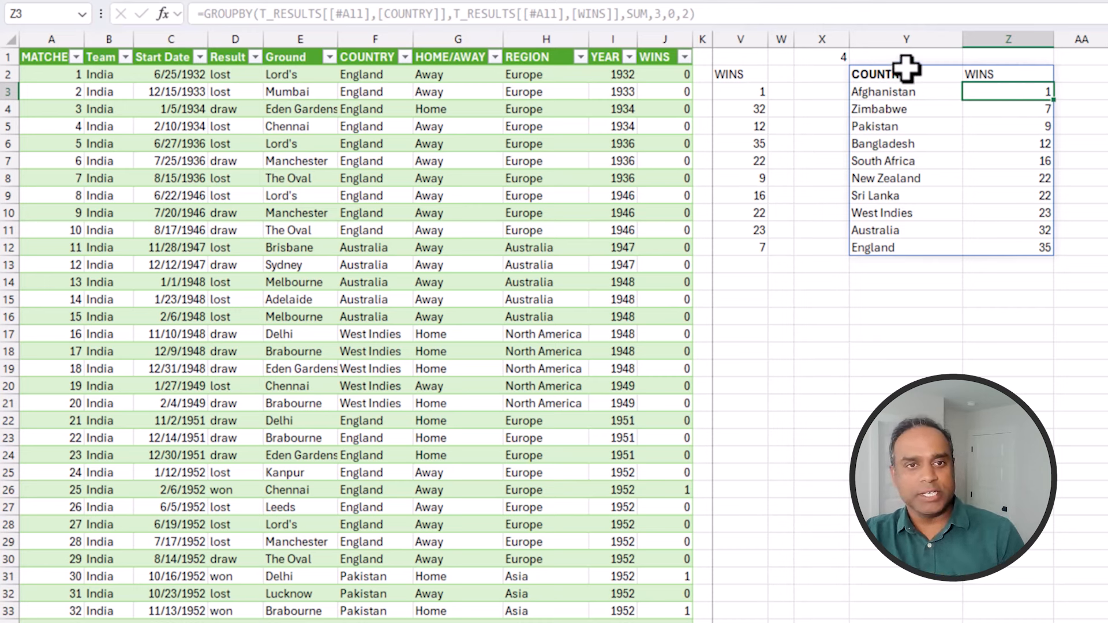
left_click(905, 69)
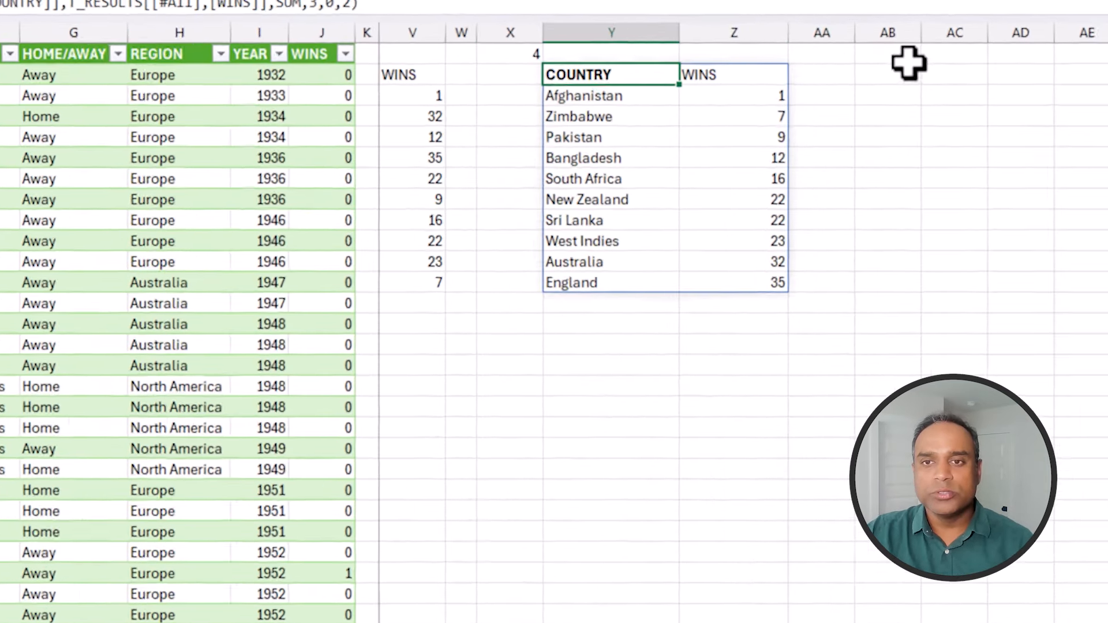
Step: Enter the number 5 in cell AB1 to label the fifth GROUPBY example
left_click(1105, 56)
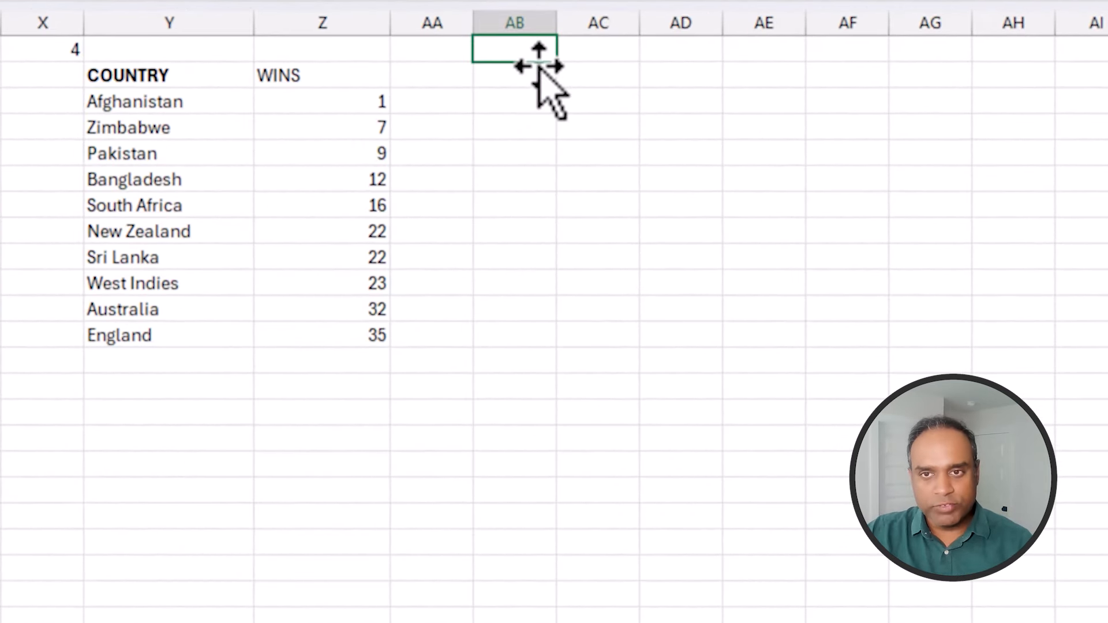
type("5")
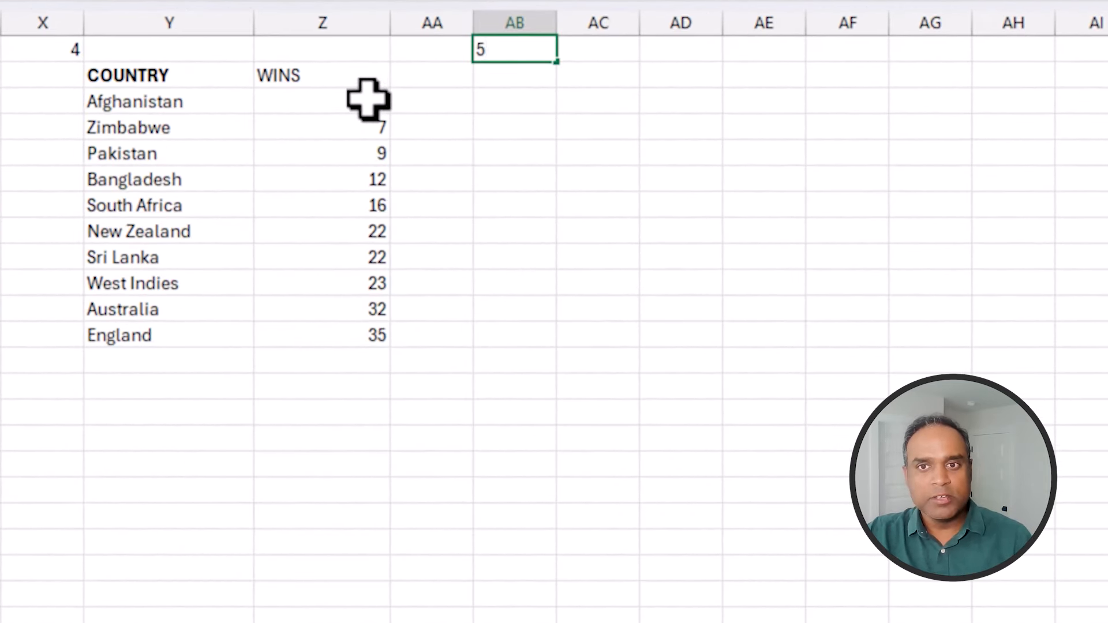
key("Tab")
Step: Copy the GROUPBY formula from Y2 into AC2 and widen column AC to fit the country names
left_click(205, 86)
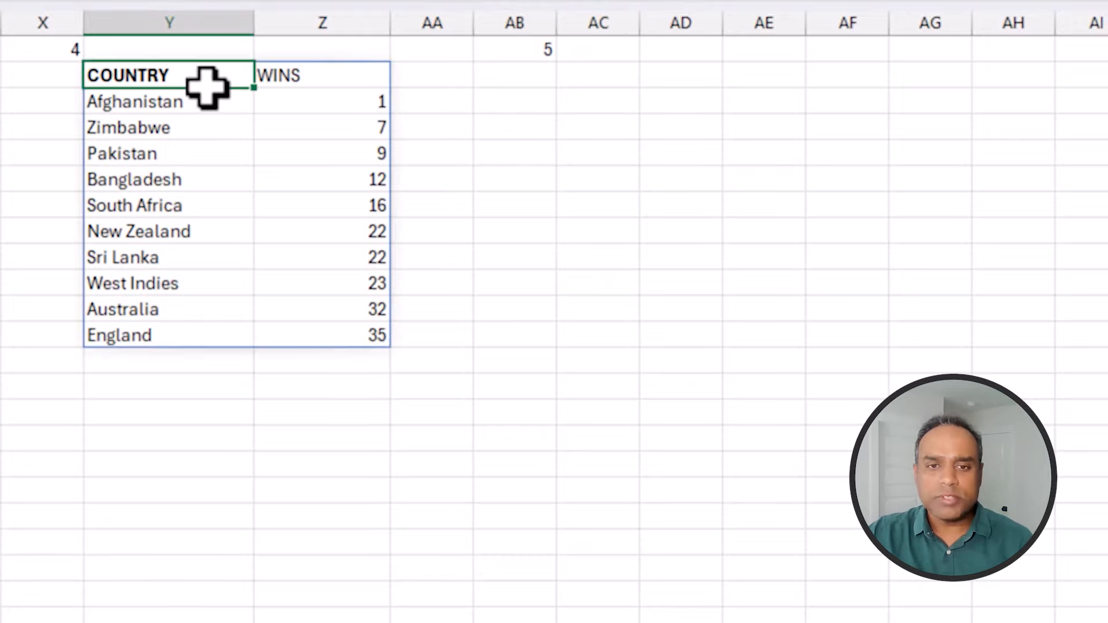
key("ctrl+c")
left_click(597, 74)
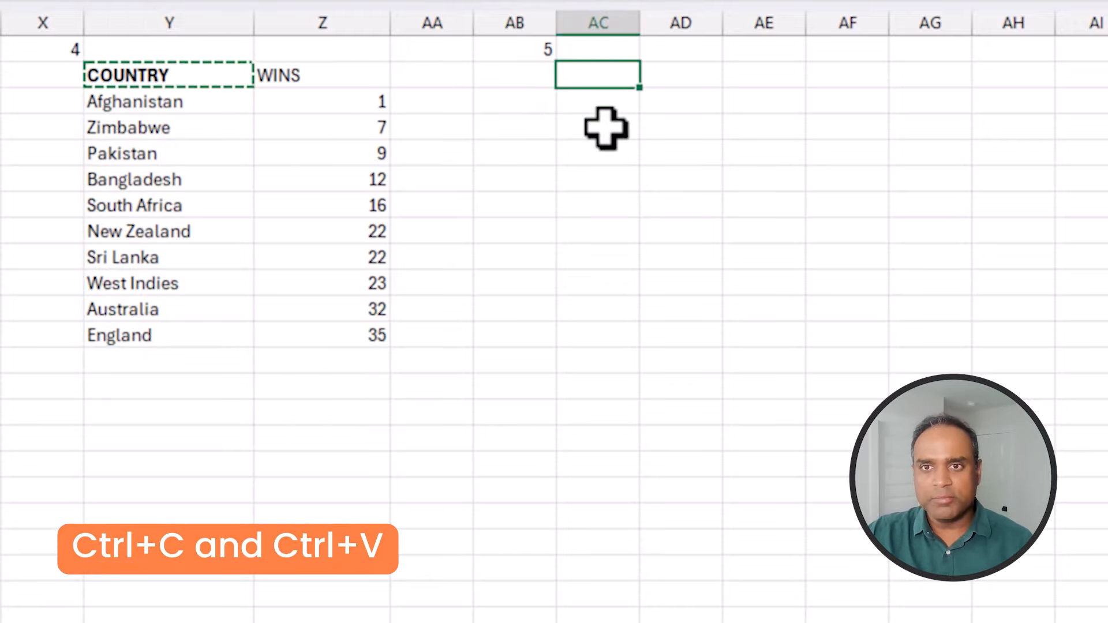
key("ctrl+v")
left_click_drag(638, 26, 676, 33)
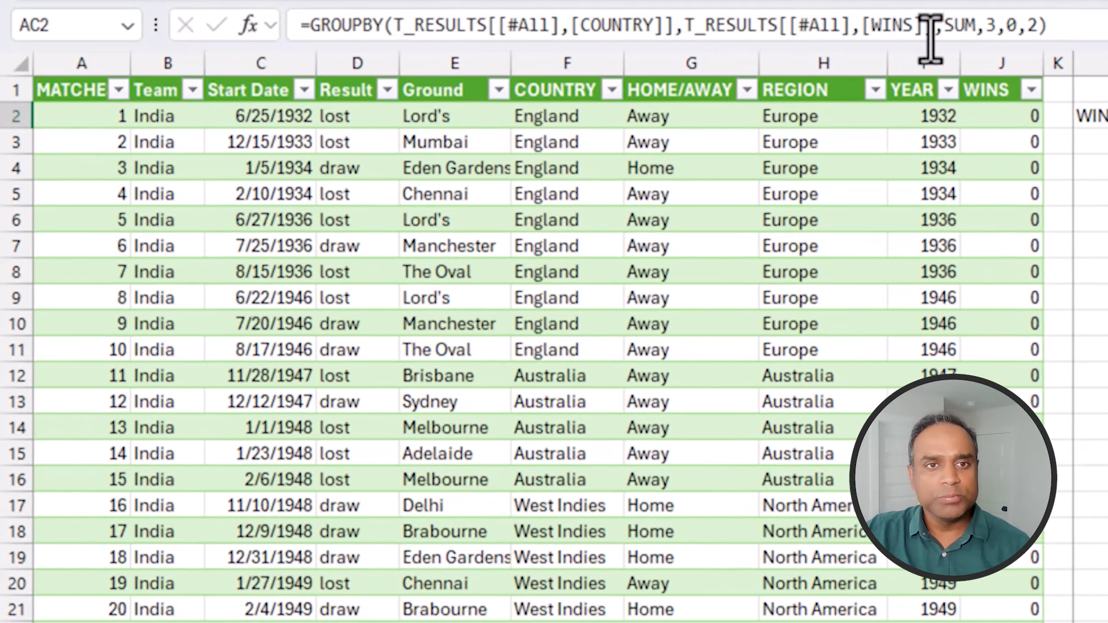
Step: Set the total_depth in the AC2 GROUPBY formula to 1 and check the grand total row
left_click(1006, 25)
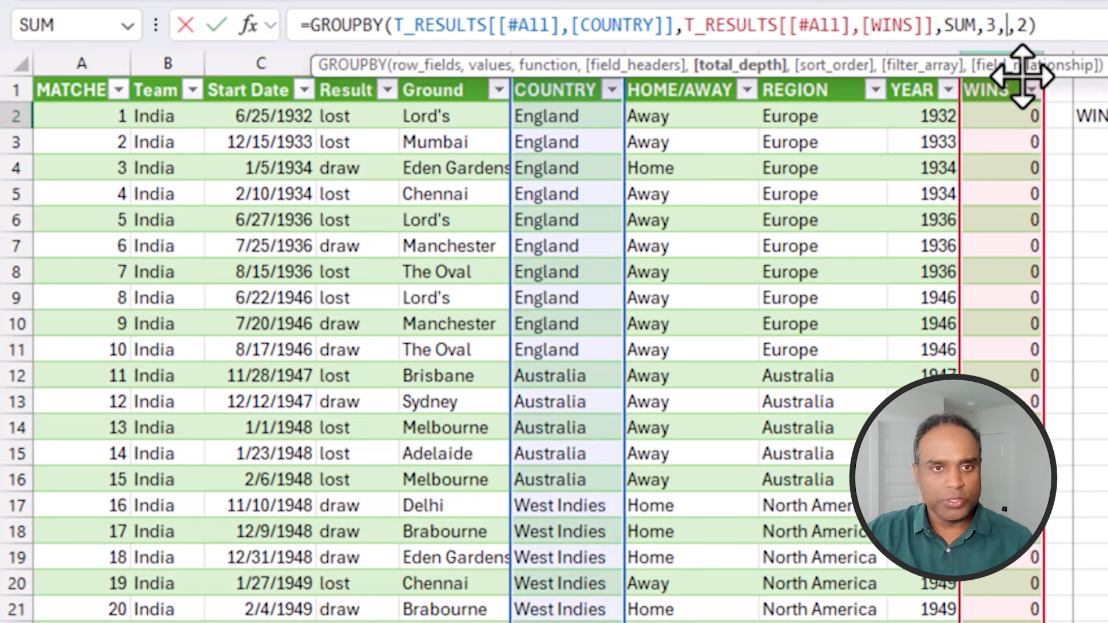
type("1")
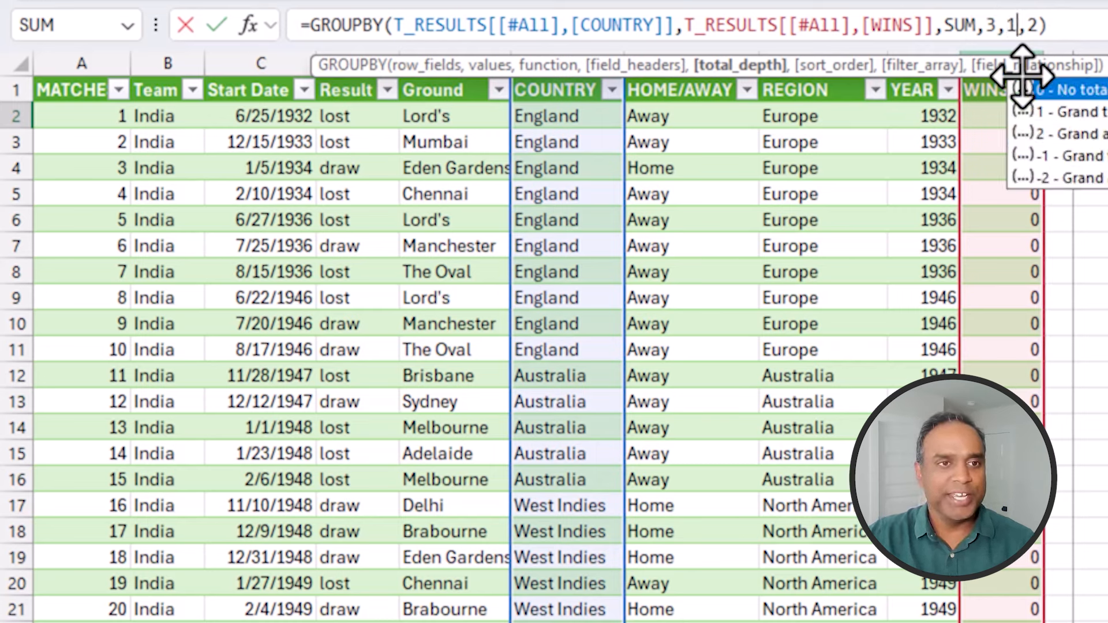
left_click(1011, 29)
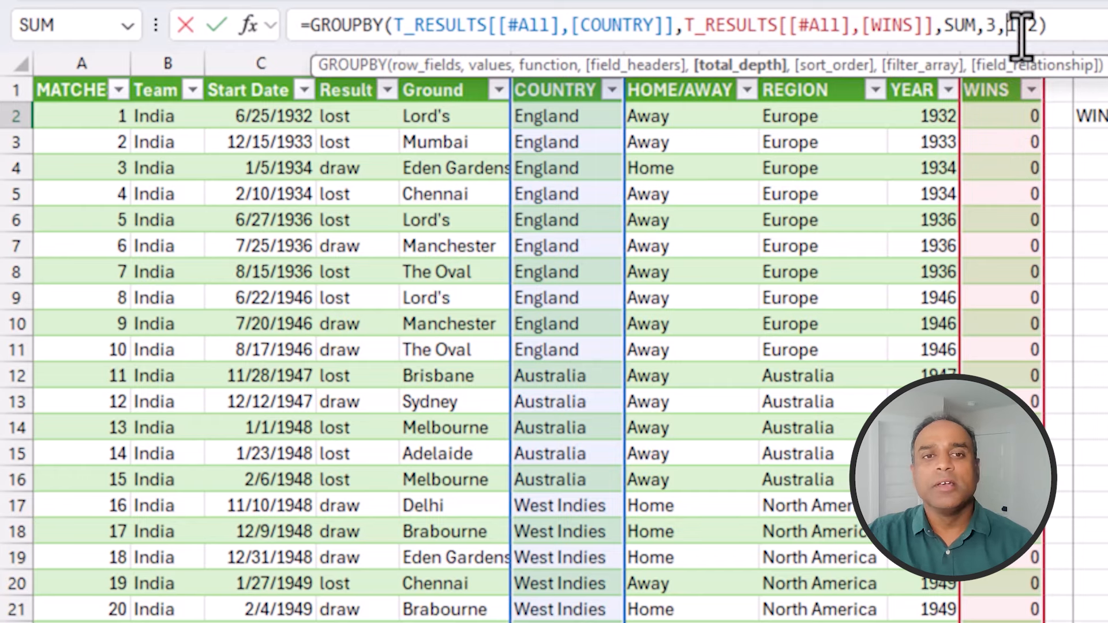
key("Return")
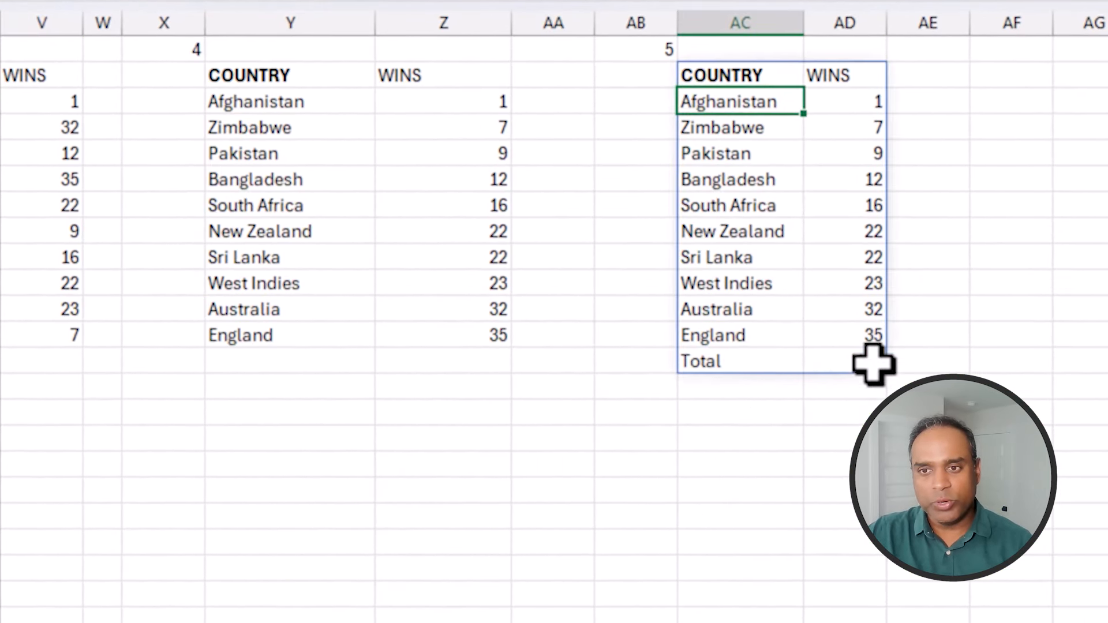
left_click_drag(871, 366, 772, 361)
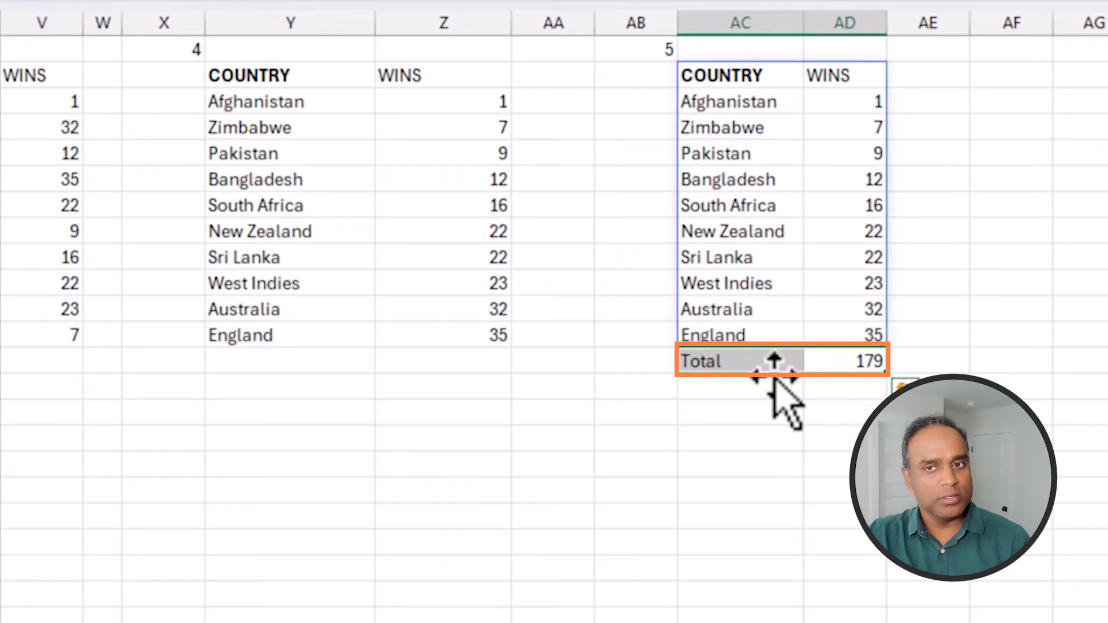
Step: Add a filter_array argument to the AC2 GROUPBY formula that keeps only rows where T_RESULTS[[#All],[HOME/AWAY]]="Away"
left_click(722, 81)
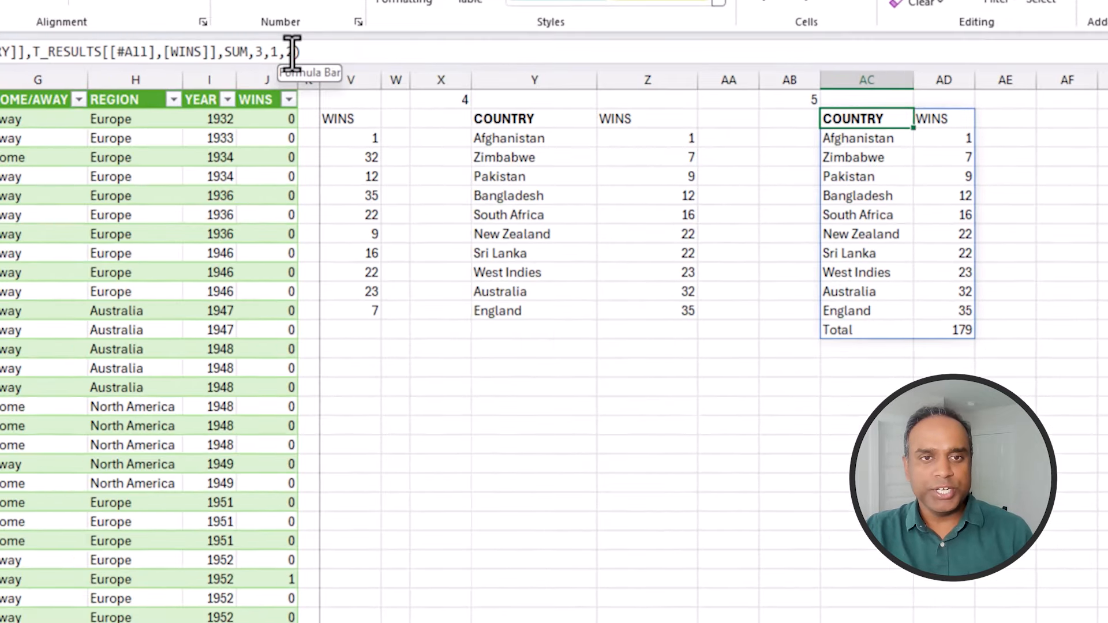
left_click(577, 105)
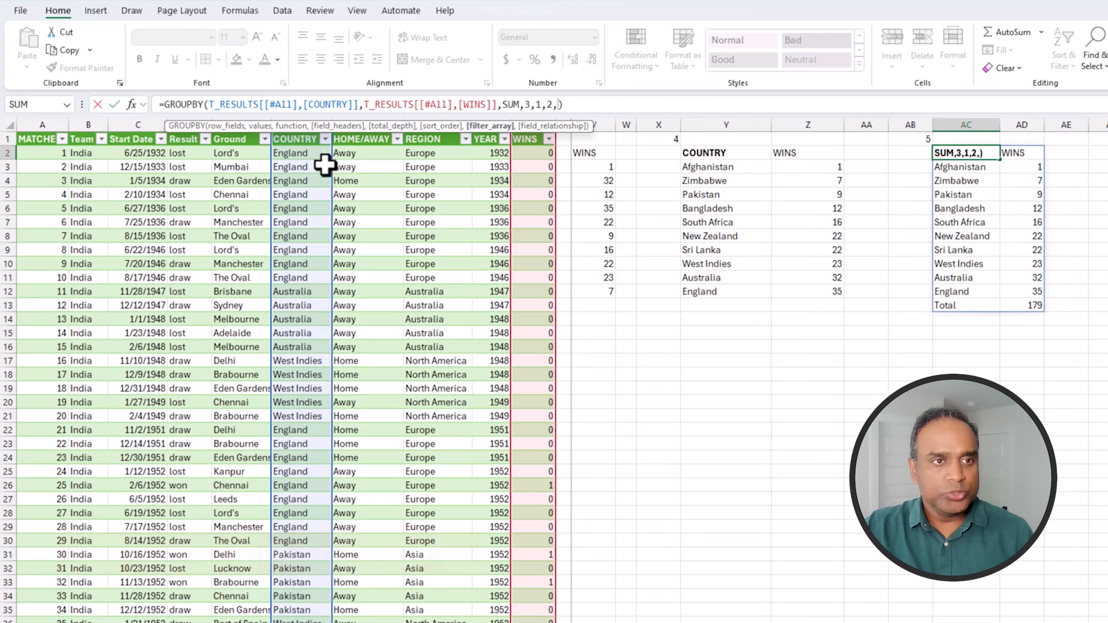
left_click(362, 140)
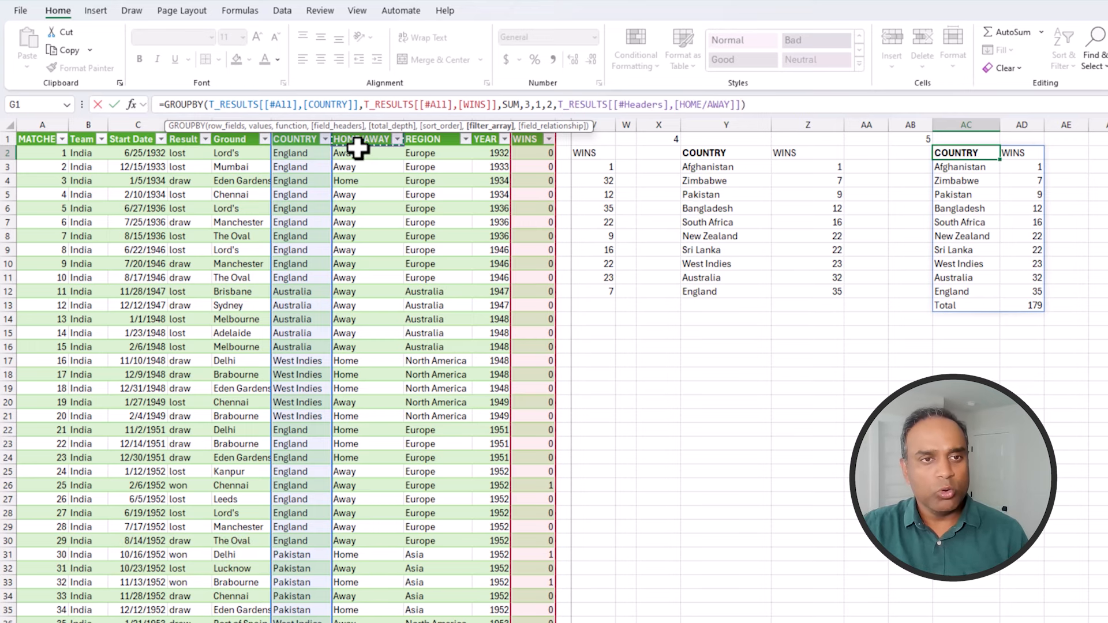
key("ctrl+shift+Down")
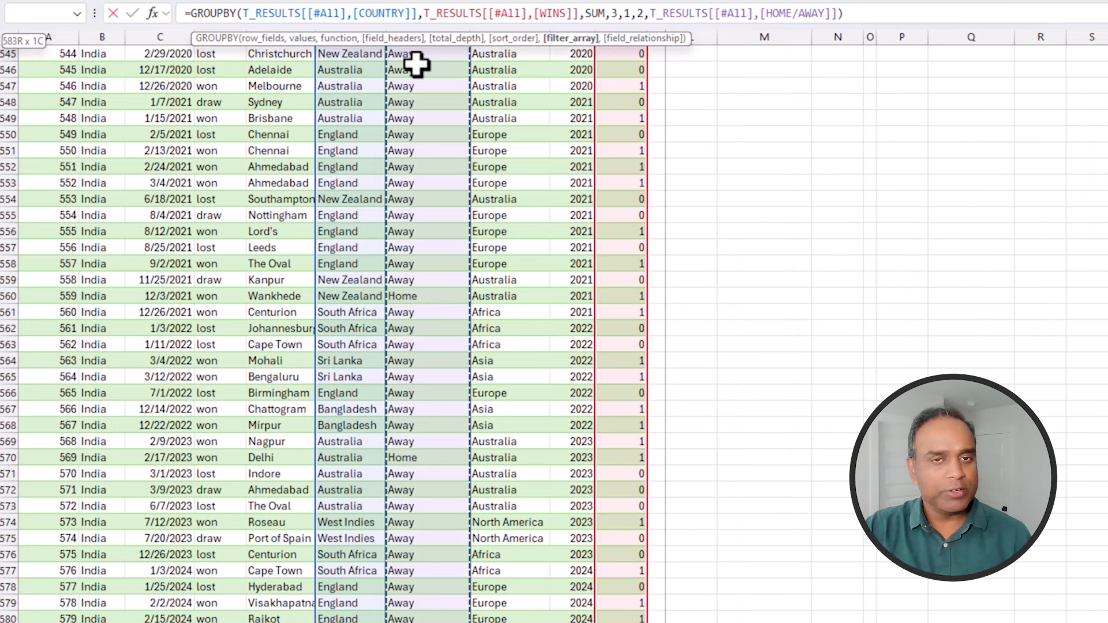
type("=")
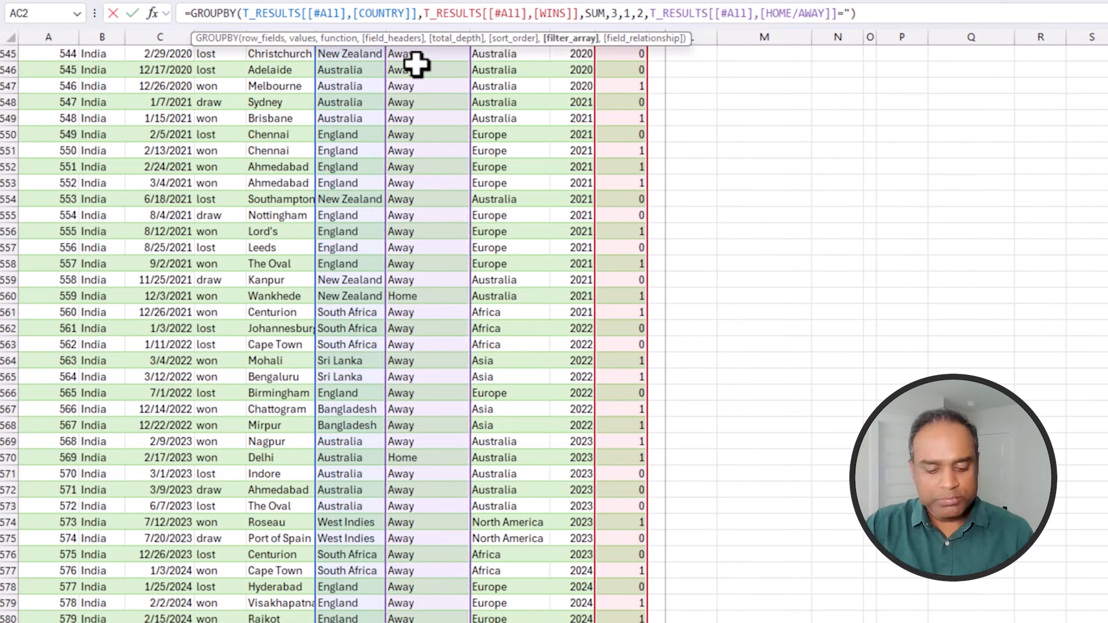
type("\"Awa")
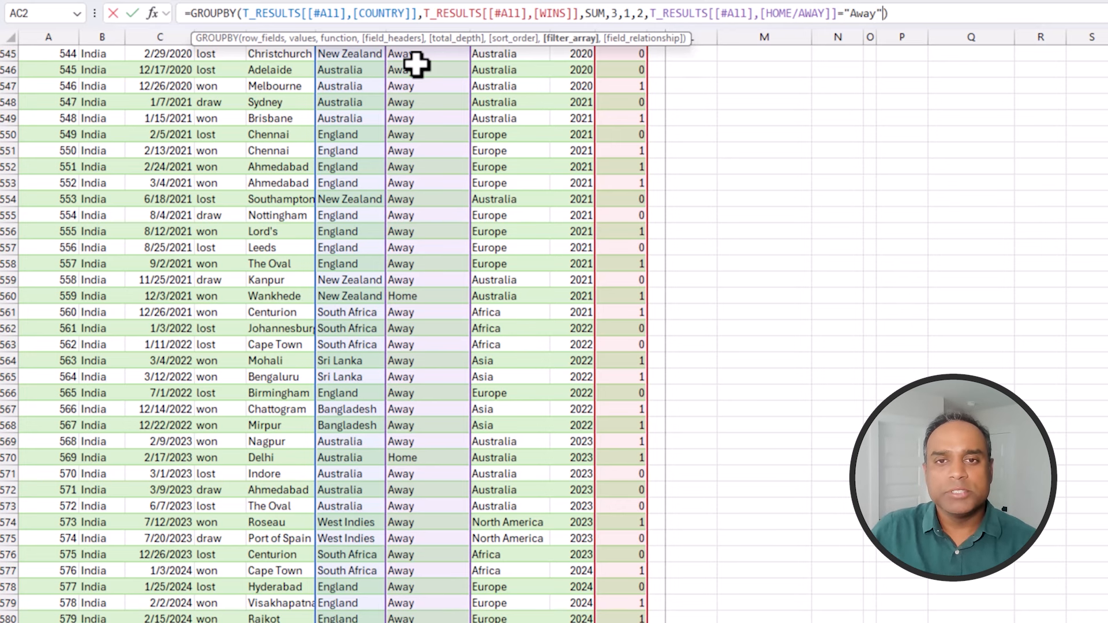
type("y\"")
key("Return")
Step: Return to the filtered summary in AC2 and examine its filter_array condition and the Total row
key("Right")
key("Right")
key("Right")
key("Right")
key("Right")
key("Right")
key("Right")
key("Right")
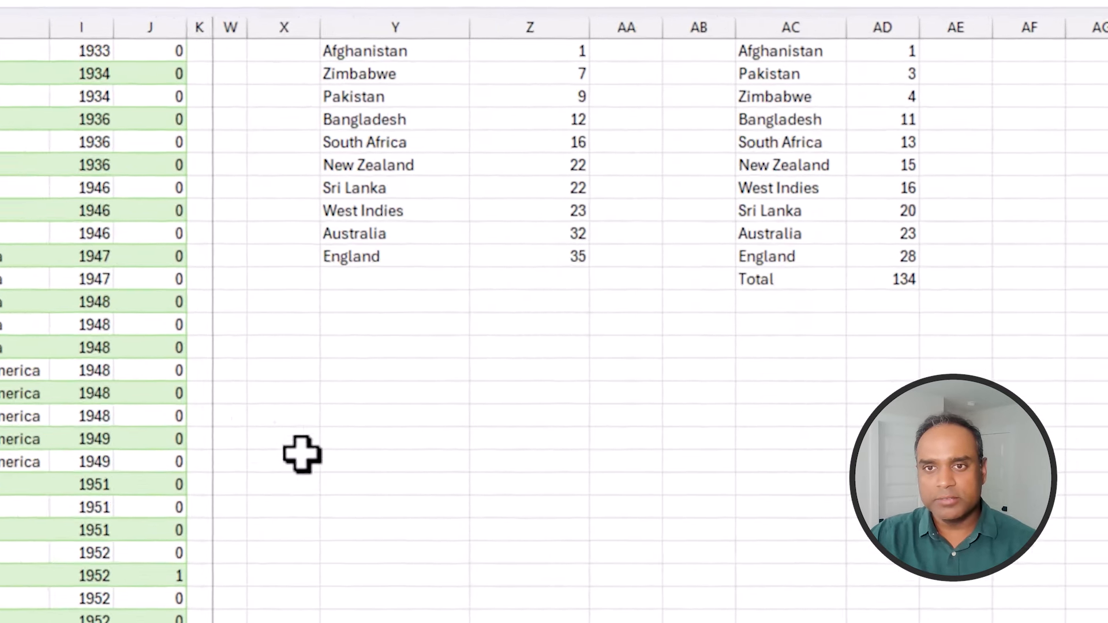
scroll(1099, 364, "up", 1)
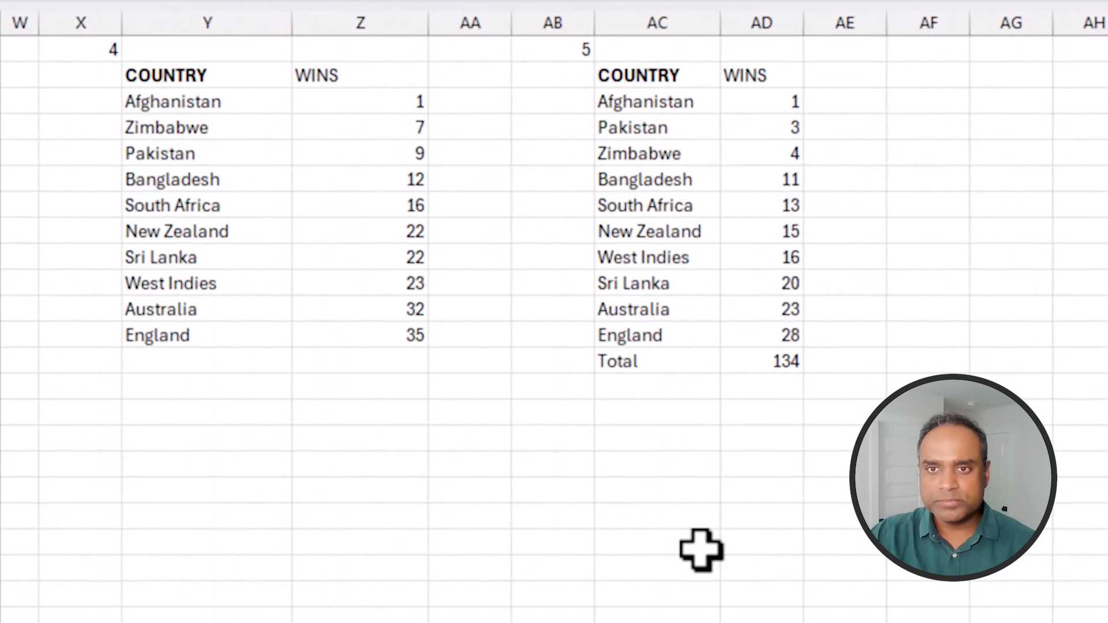
left_click(1090, 68)
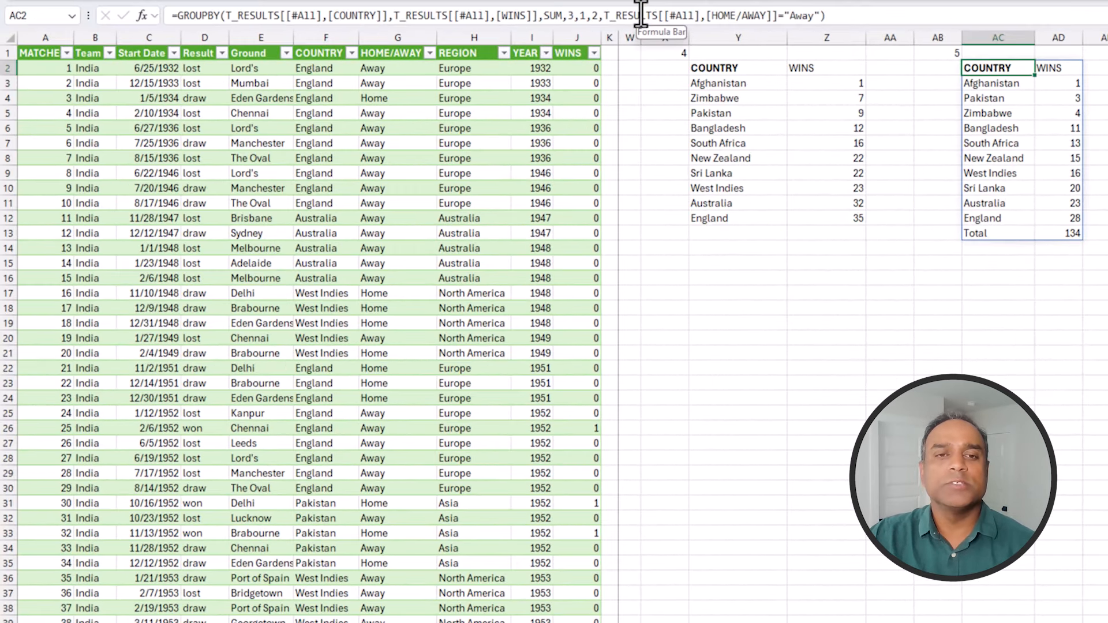
left_click_drag(601, 15, 820, 16)
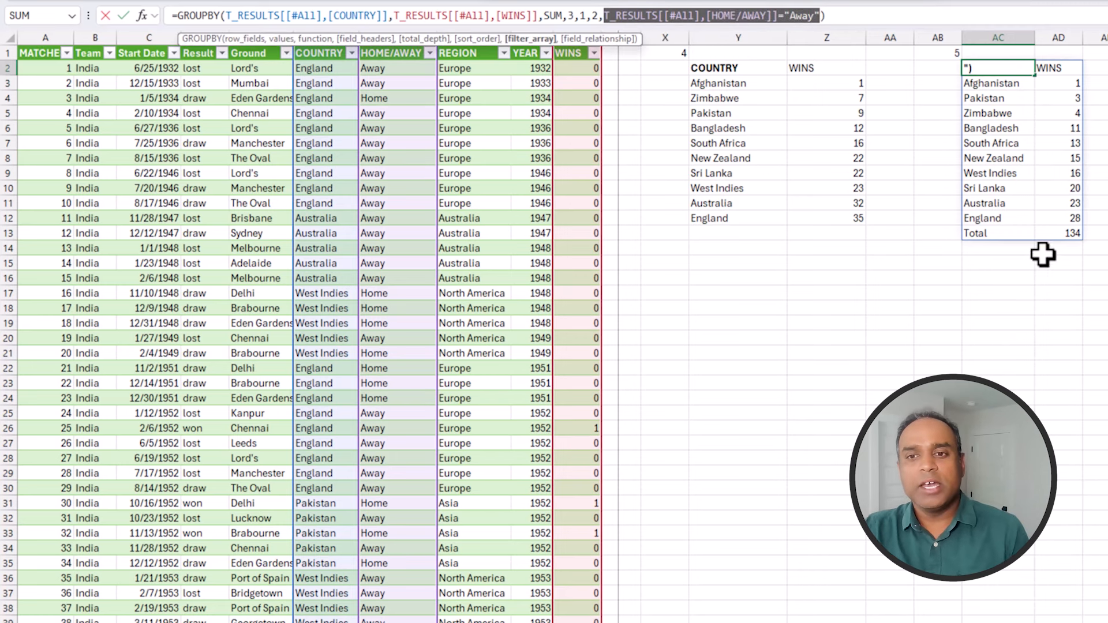
key("Escape")
left_click(1074, 233)
left_click_drag(1036, 231, 1030, 231)
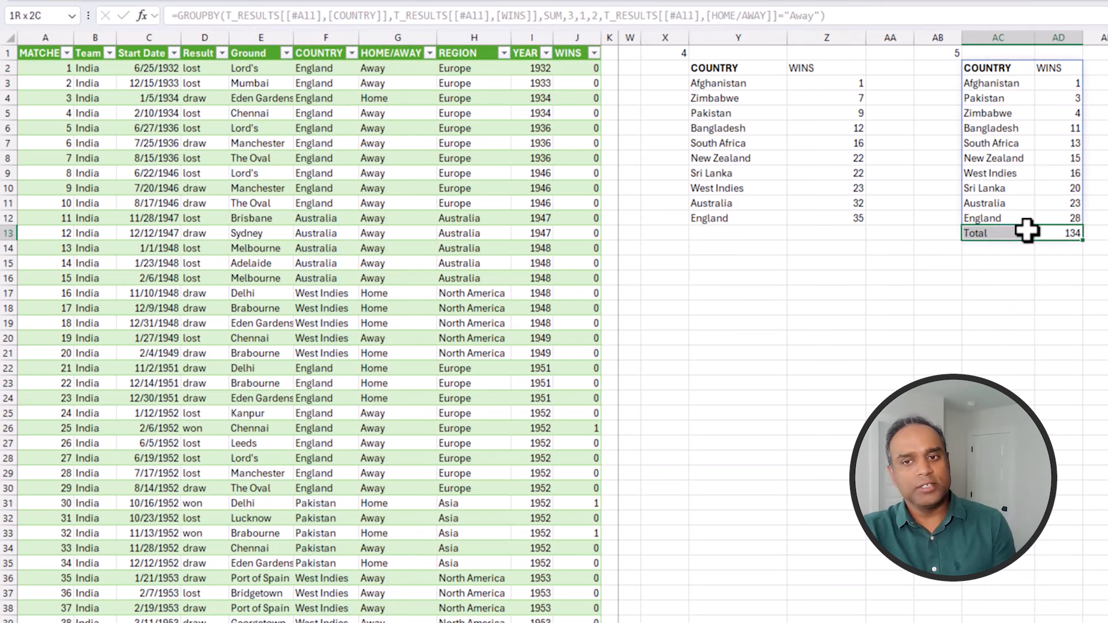
Step: Change the filter_array condition in the AC2 formula to "Home" and check the Total row for home matches
left_click(1001, 68)
left_click(829, 16)
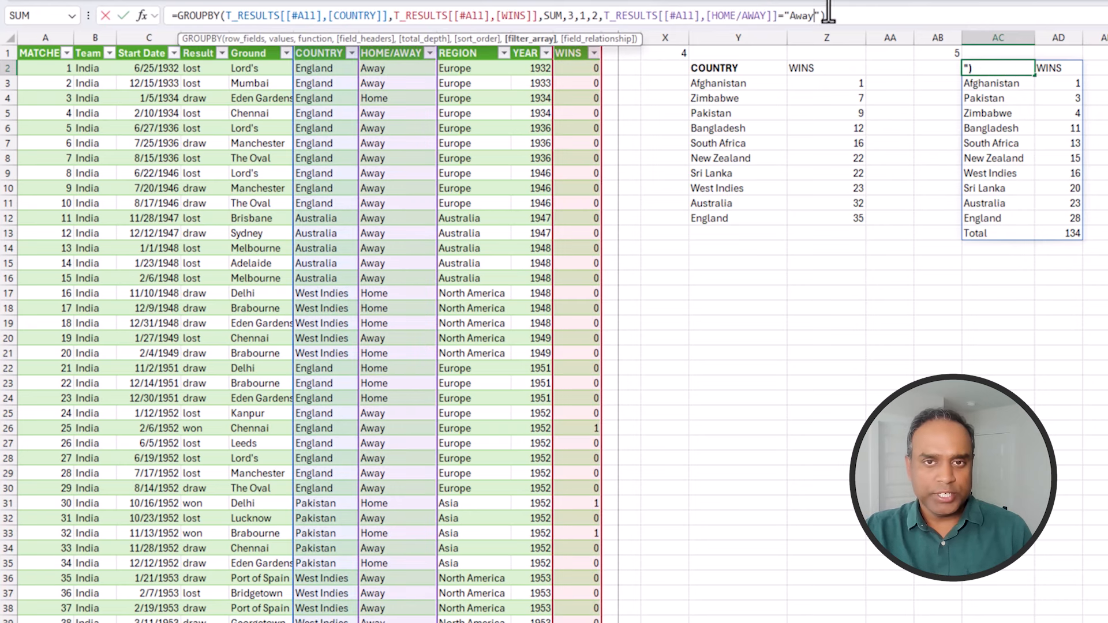
key("Left")
key("Left")
key("ctrl+shift+Left")
type("Home")
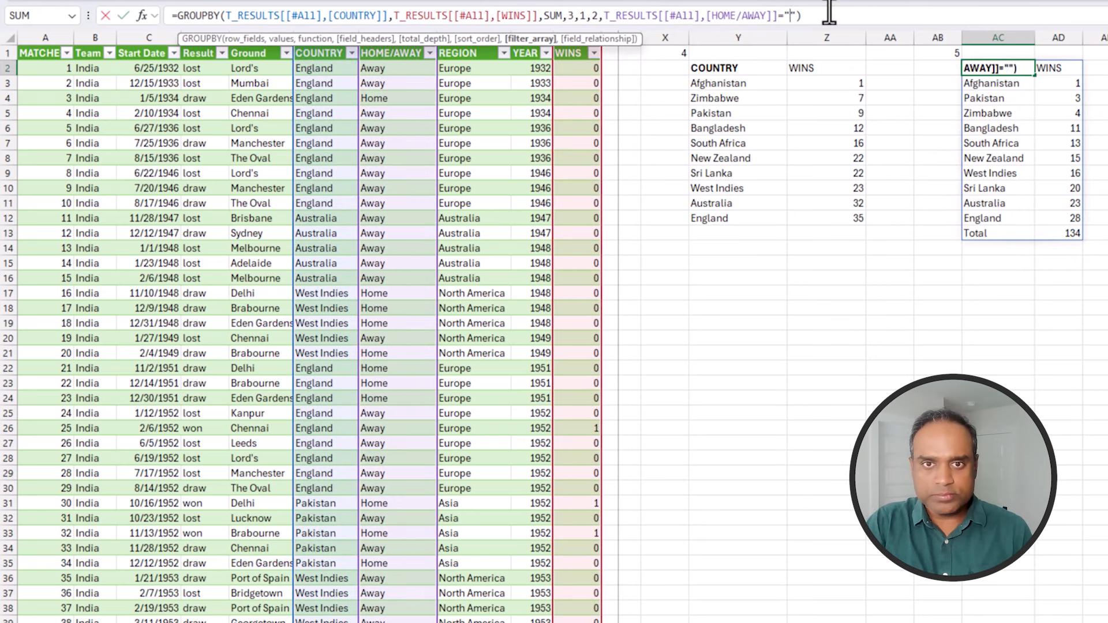
key("Return")
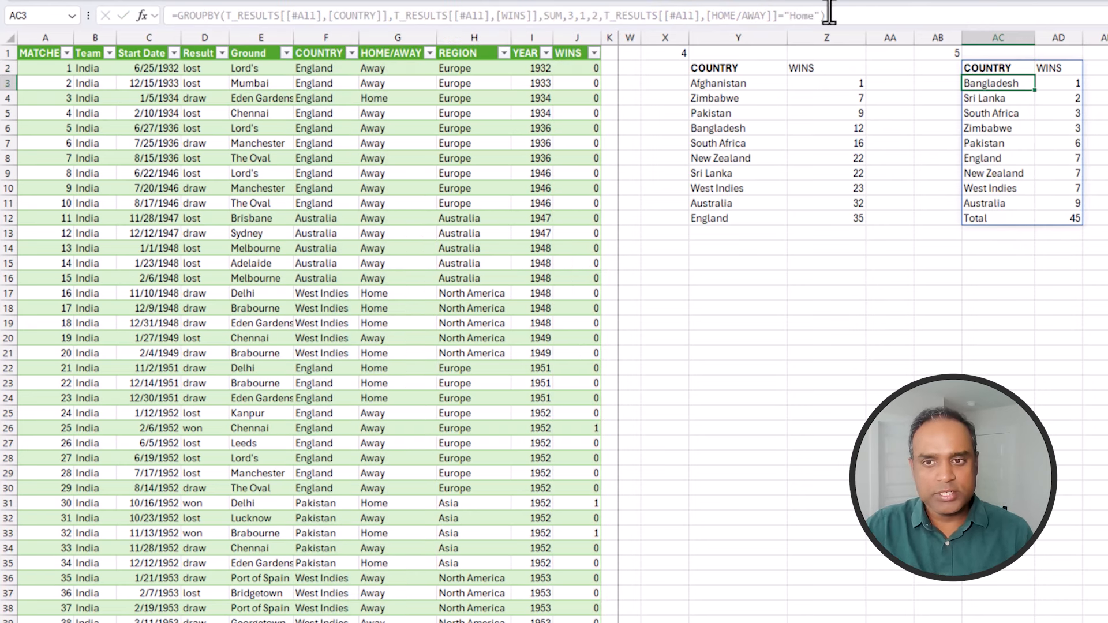
left_click_drag(1068, 217, 1022, 218)
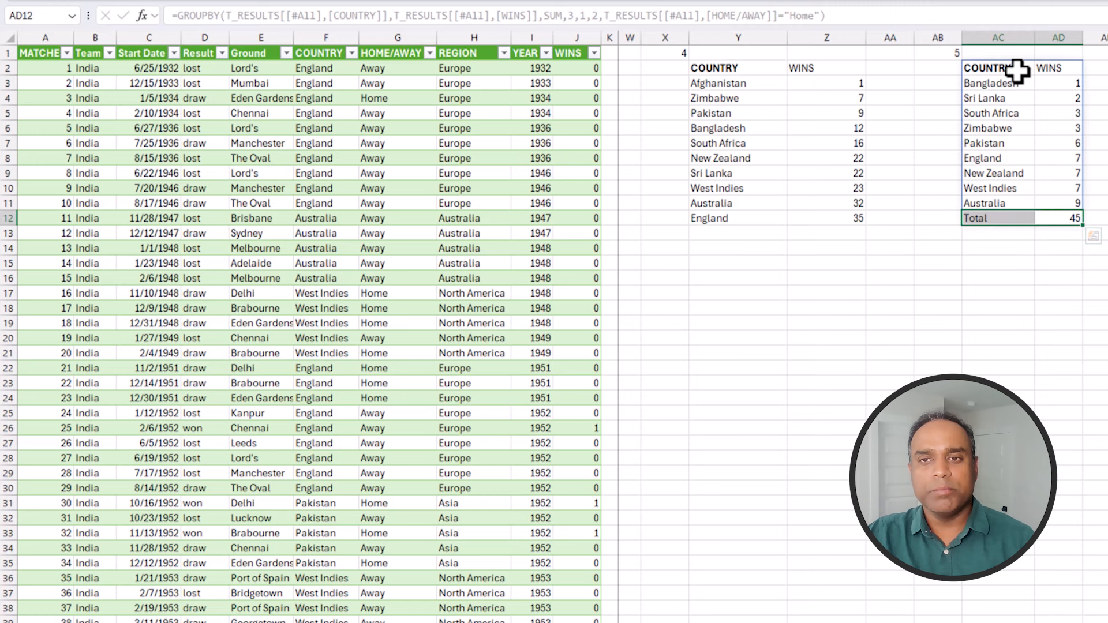
Step: Narrow the spacer column AA and enter 6 in AF1 to label the sixth example
left_click(1015, 70)
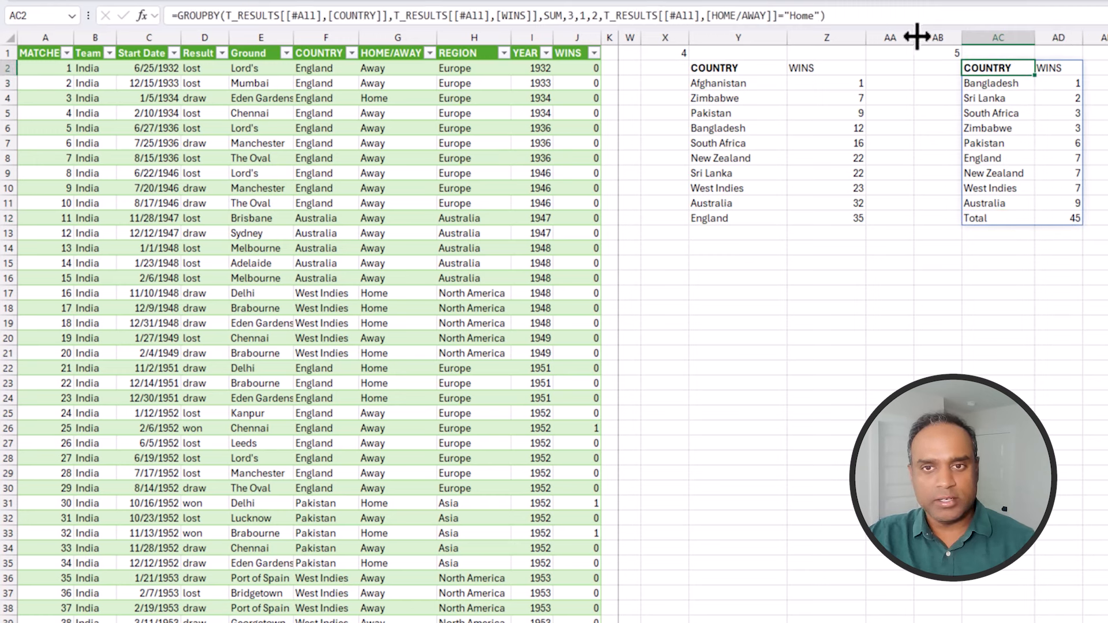
left_click_drag(915, 35, 831, 36)
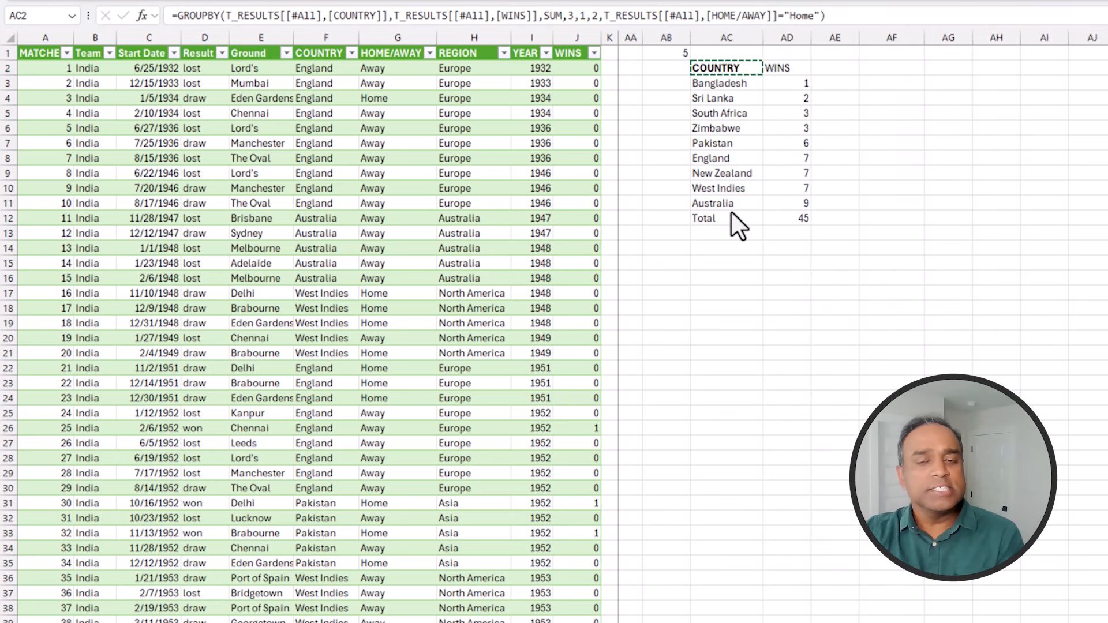
left_click(886, 54)
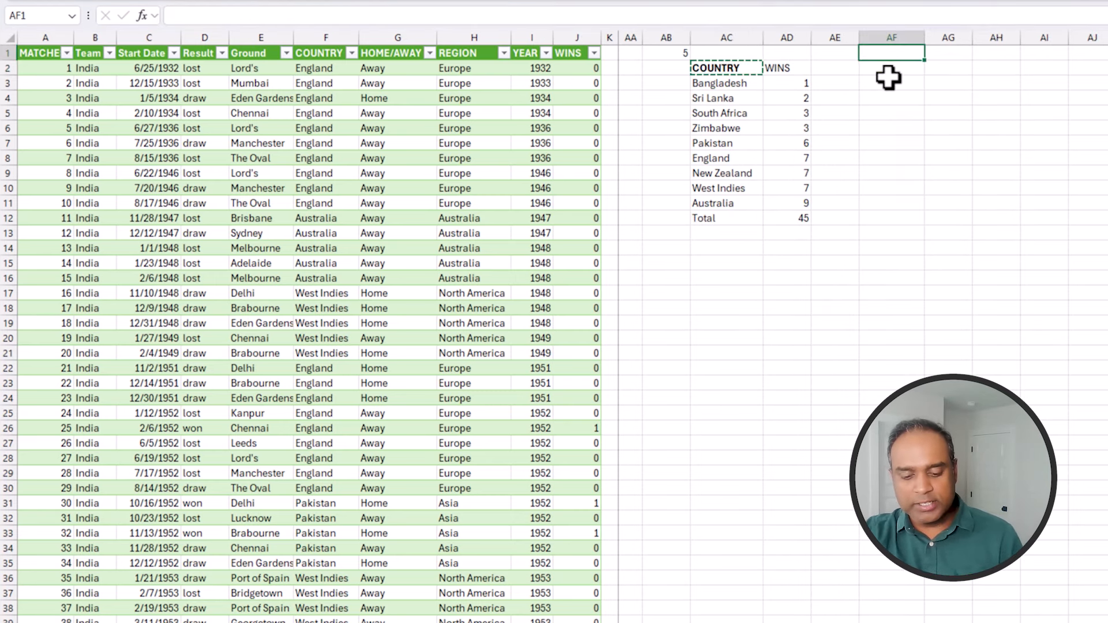
type("6")
Step: Copy the full GROUPBY formula text from AC2 and enter it in AF2 as the starting point for the sixth example
left_click(906, 93)
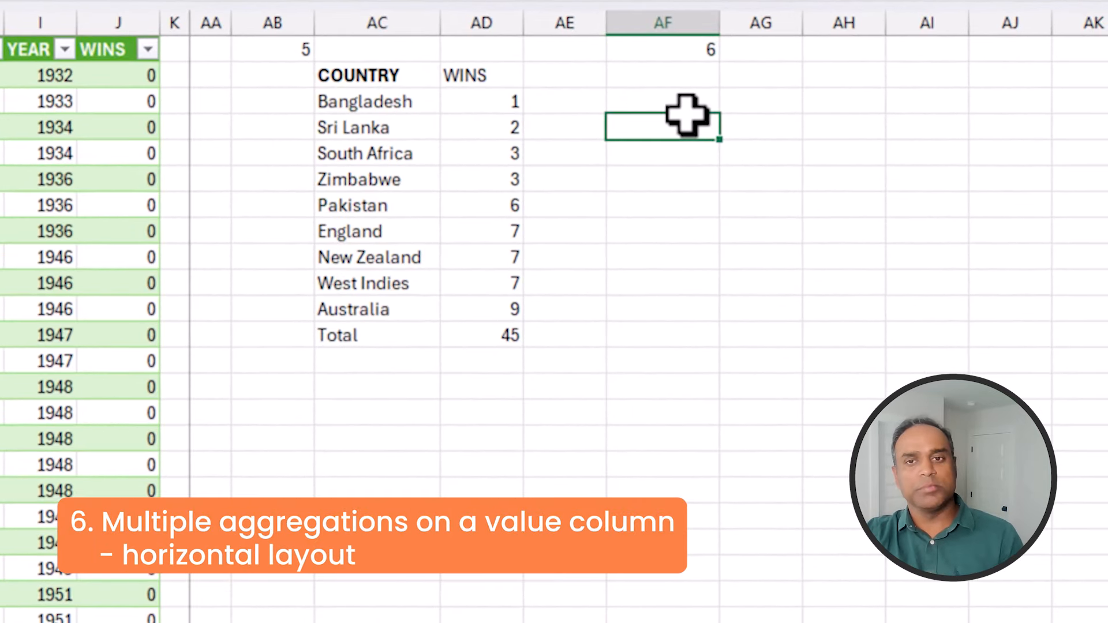
left_click(706, 83)
left_click(356, 77)
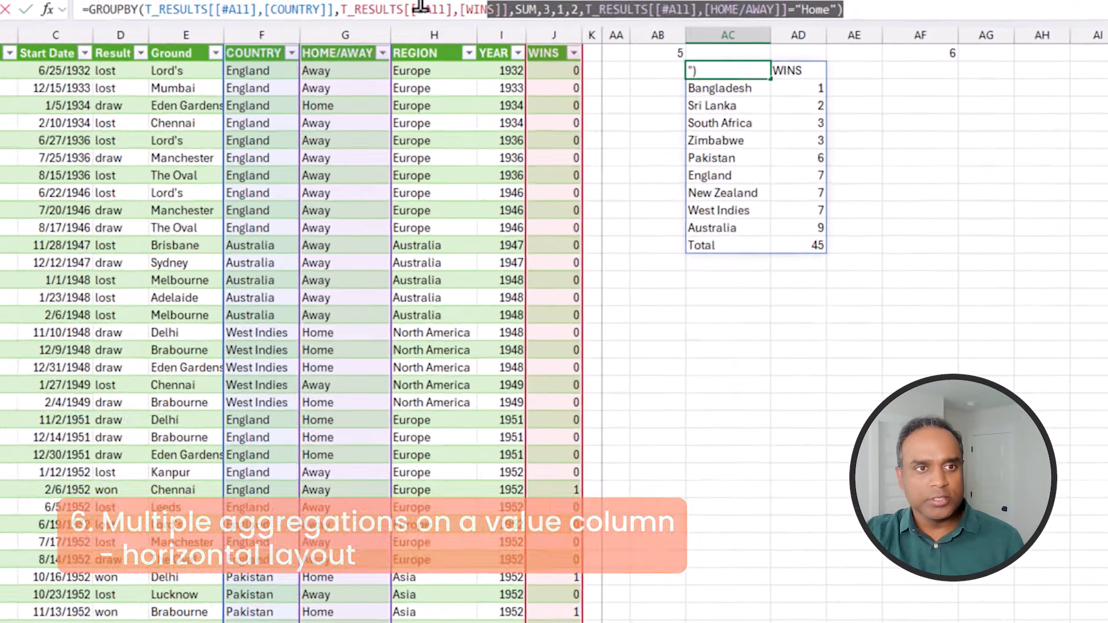
left_click_drag(888, 13, 182, 22)
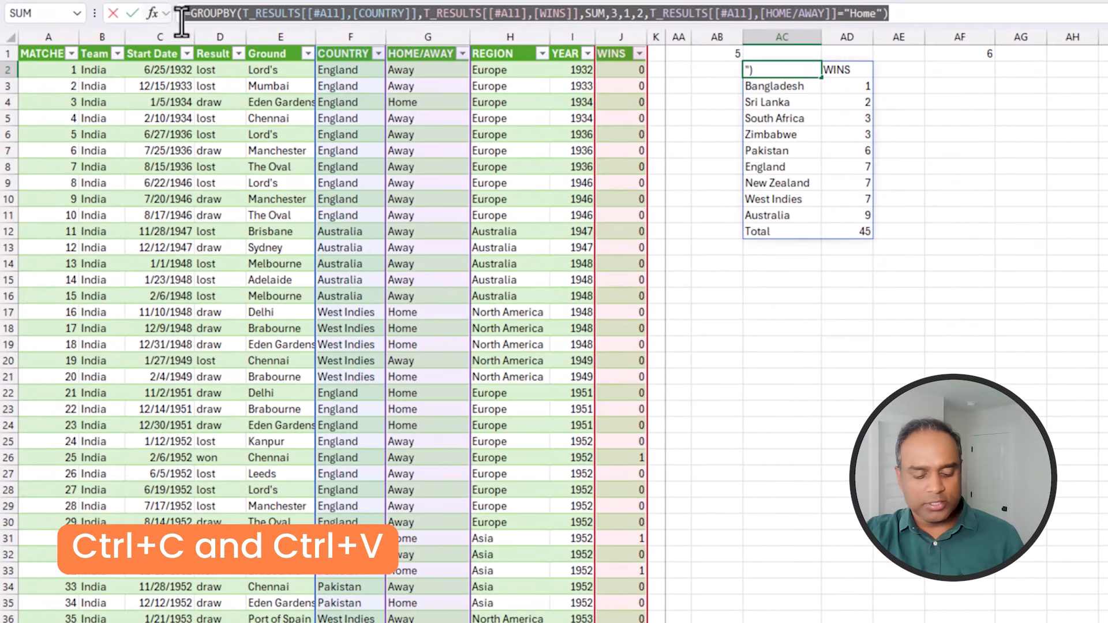
key("ctrl+c")
key("Escape")
left_click(958, 69)
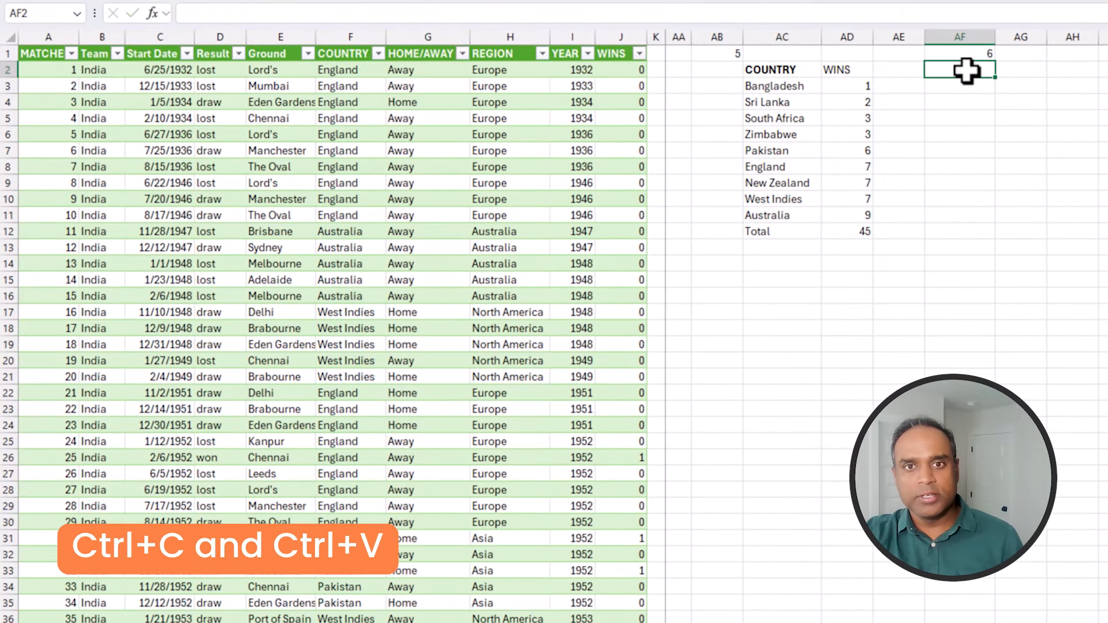
left_click(841, 13)
key("ctrl+v")
left_click_drag(849, 12, 876, 15)
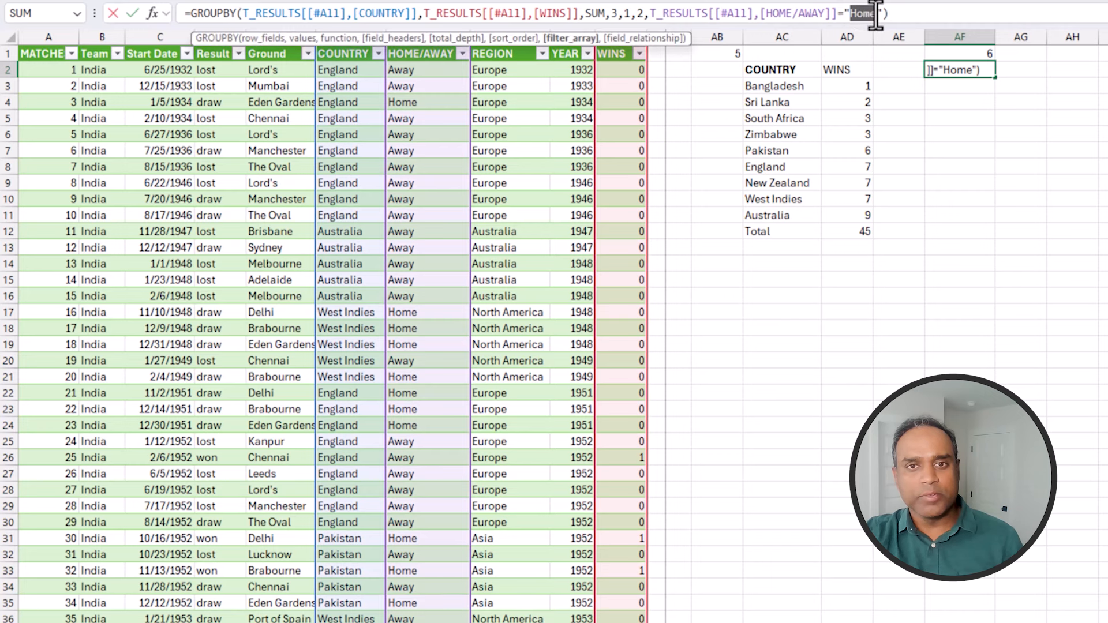
key("Return")
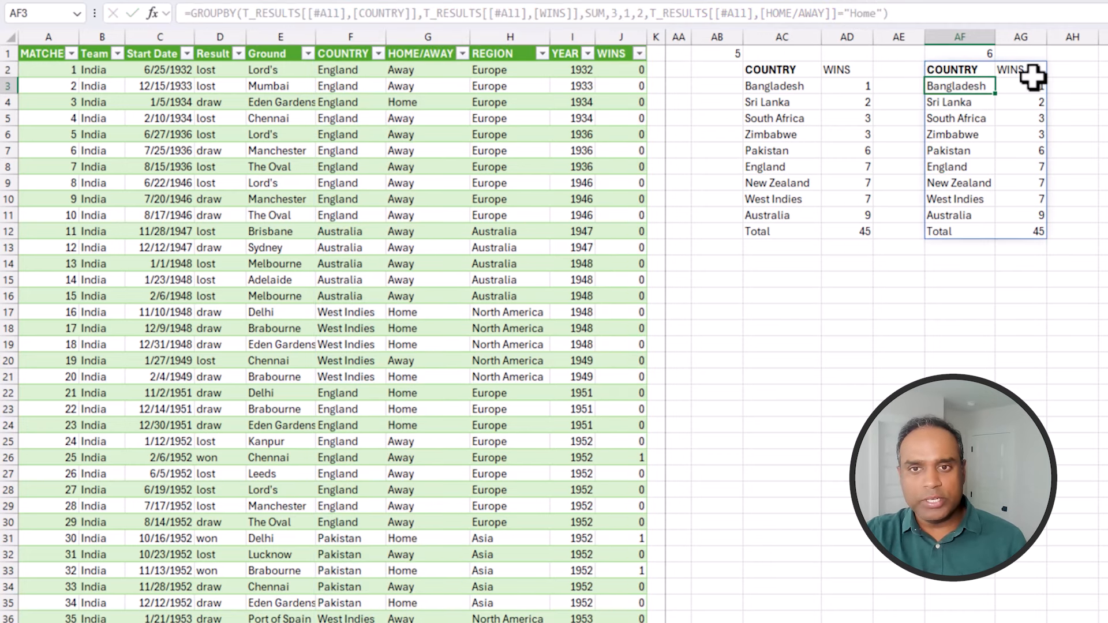
Step: In the AF2 GROUPBY formula, change the values column to YEAR and the aggregation function to MIN
left_click(982, 68)
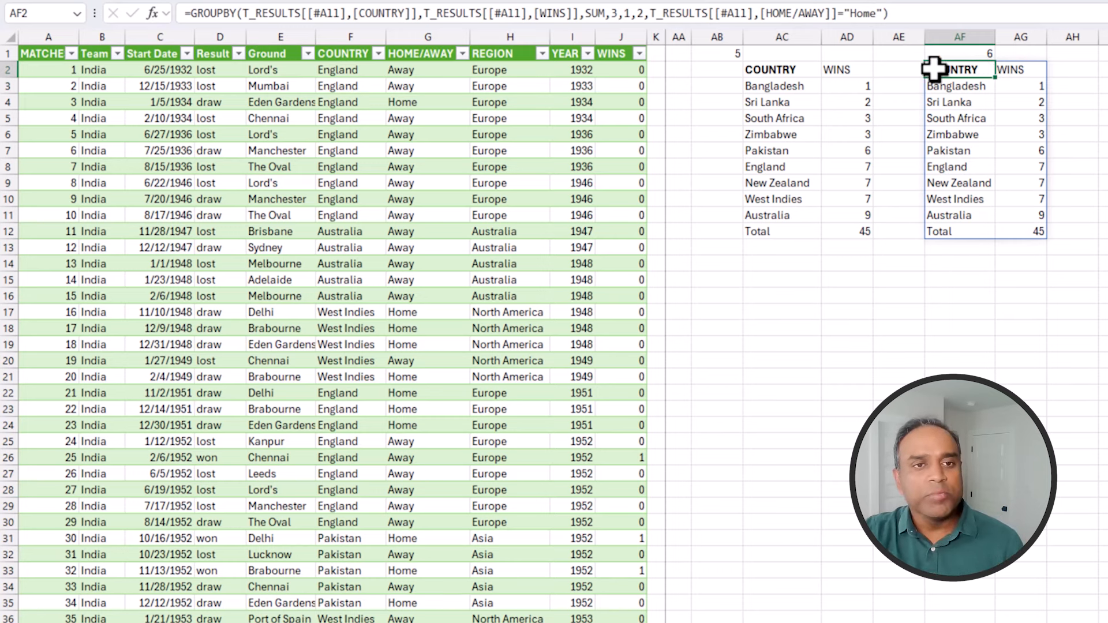
left_click(552, 14)
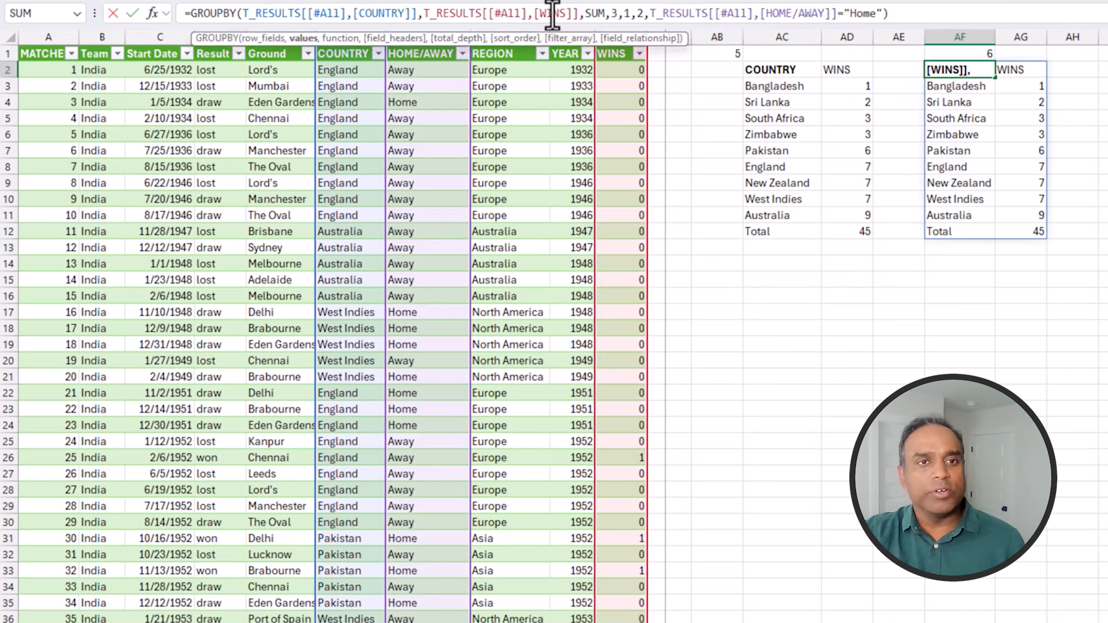
double_click(552, 13)
type("YEAR")
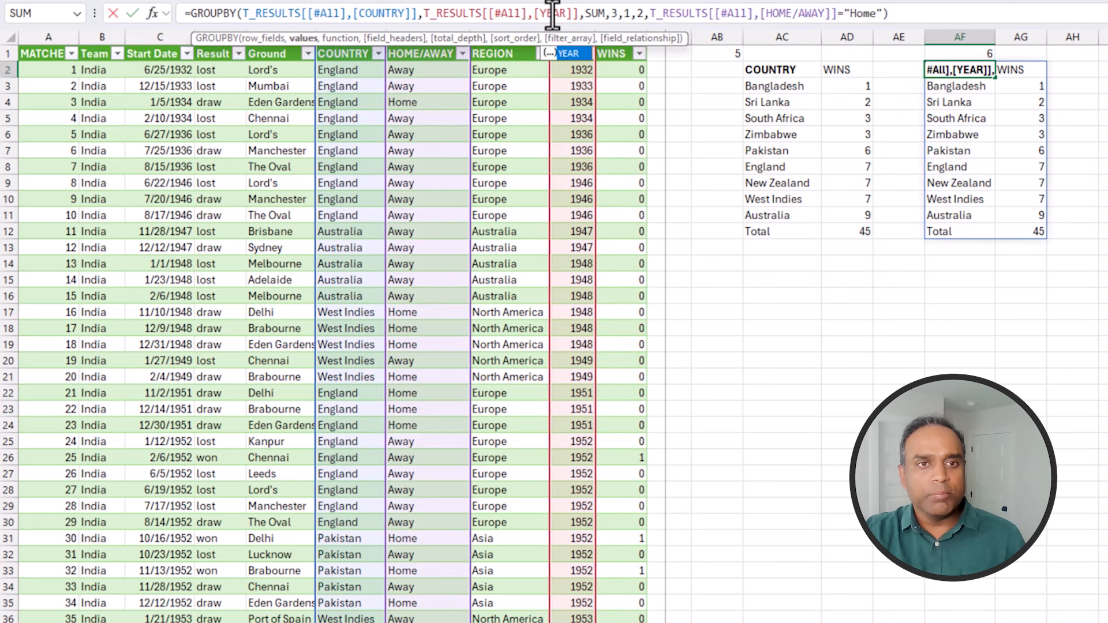
double_click(594, 12)
type("MIN")
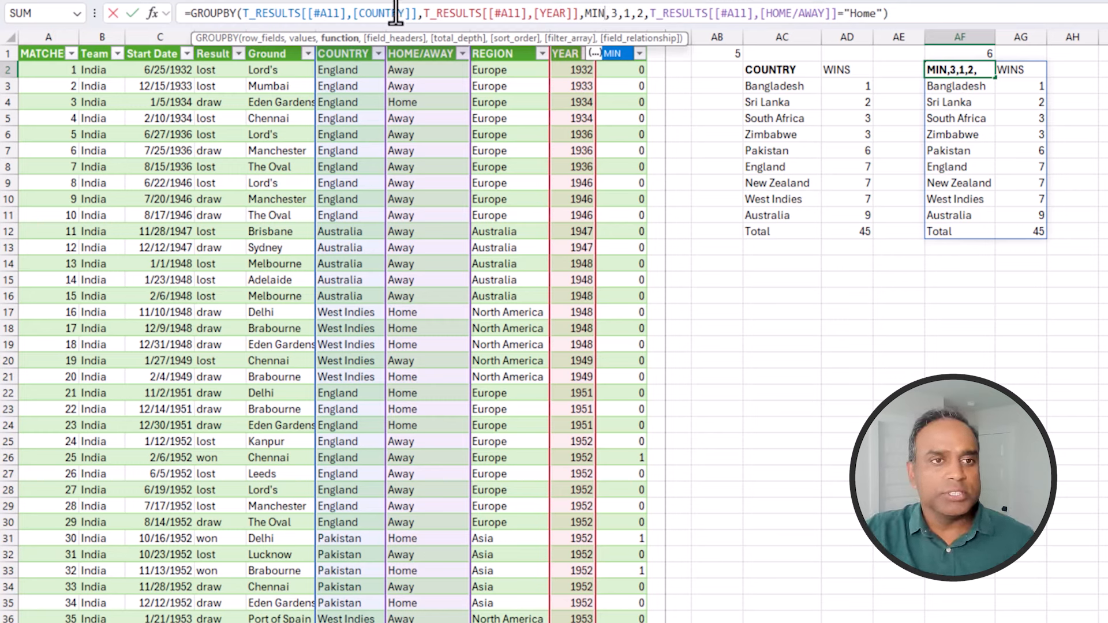
Step: Review the AF2 formula's arguments in order and set total_depth to 0, with sort_order 2
left_click(413, 13)
left_click_drag(417, 14, 243, 14)
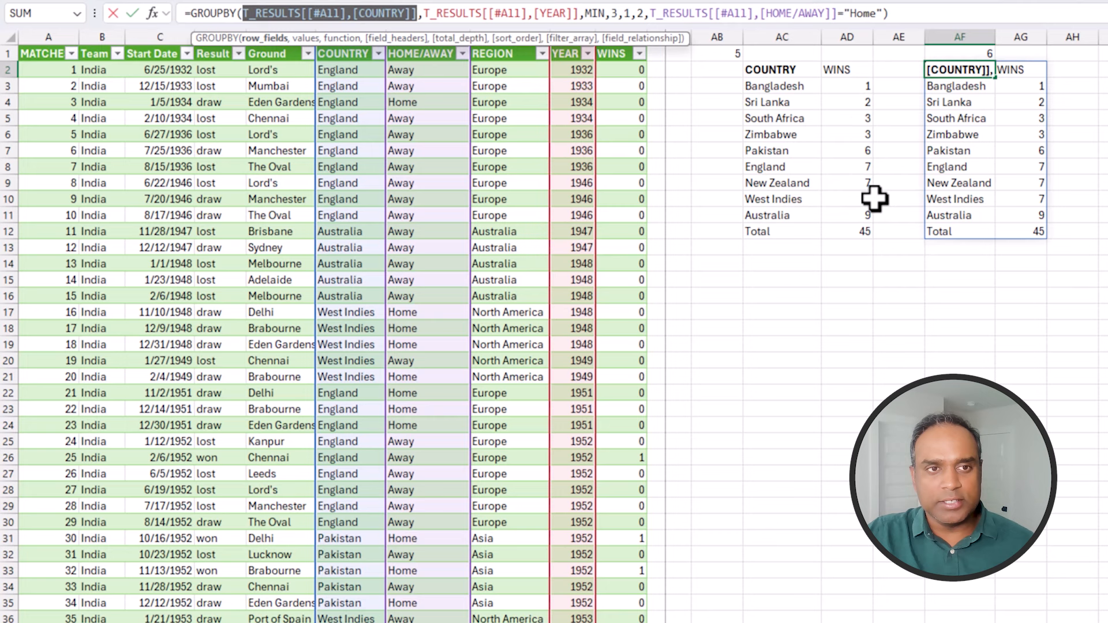
left_click_drag(426, 14, 577, 14)
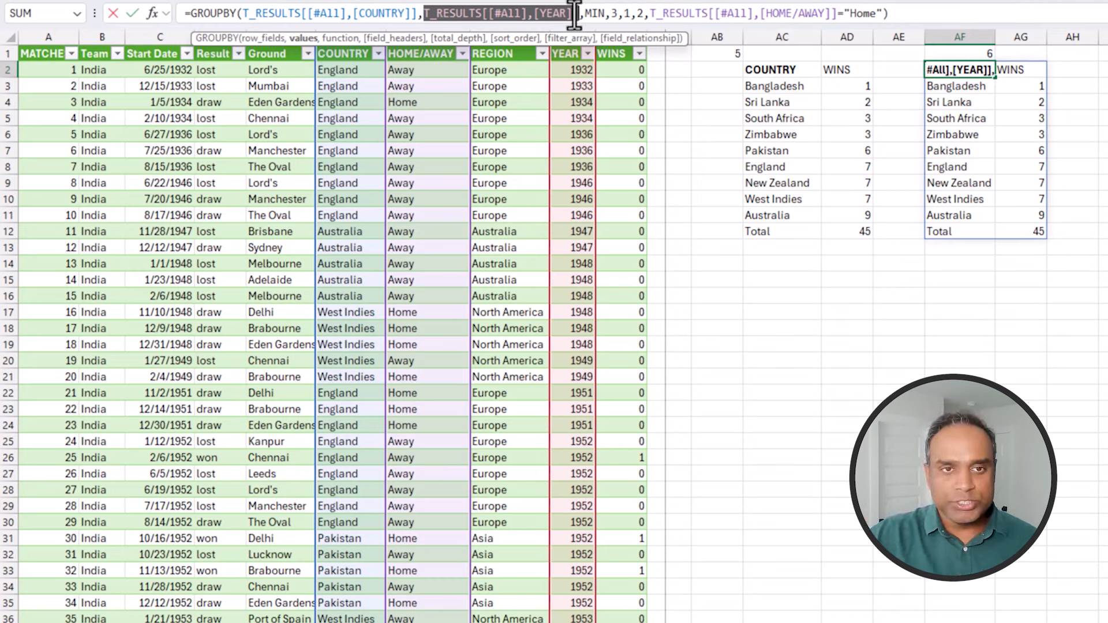
left_click_drag(585, 13, 600, 13)
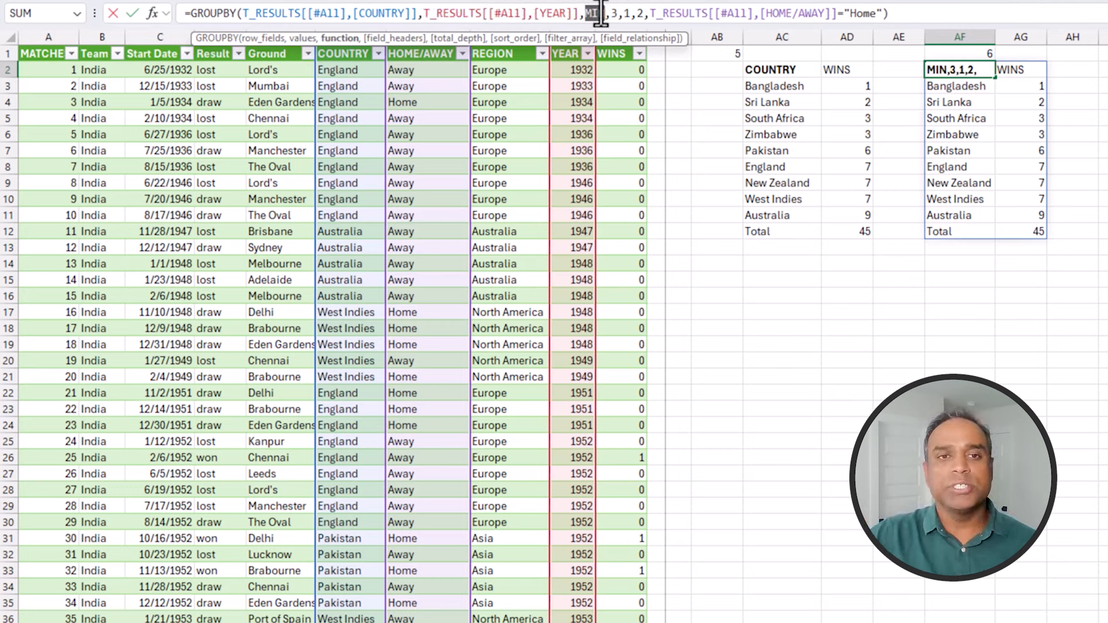
left_click(611, 12)
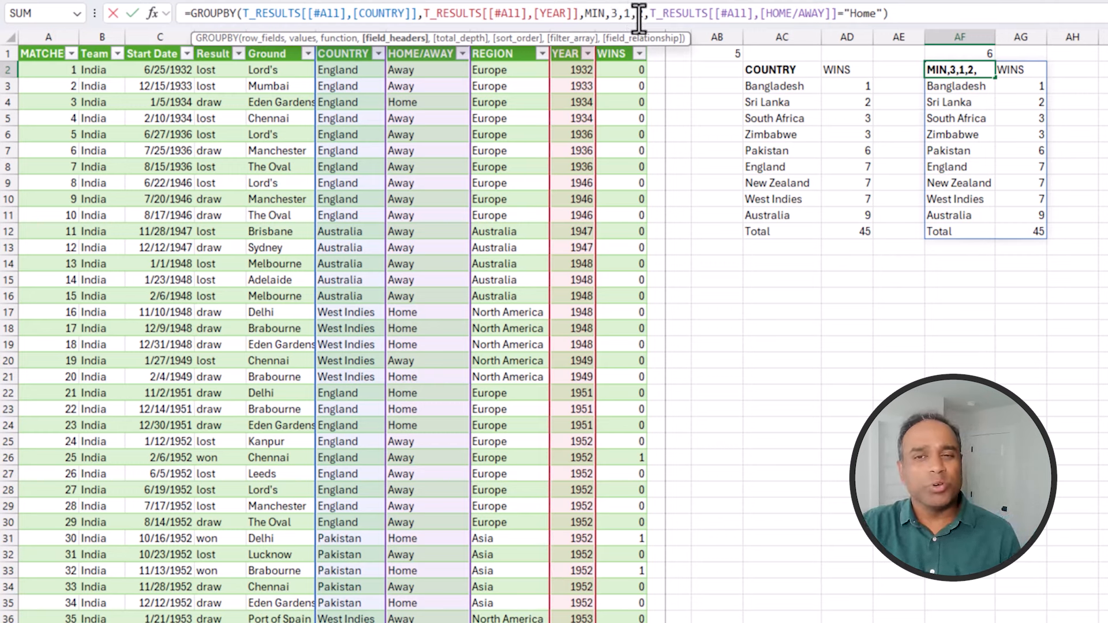
left_click(637, 12)
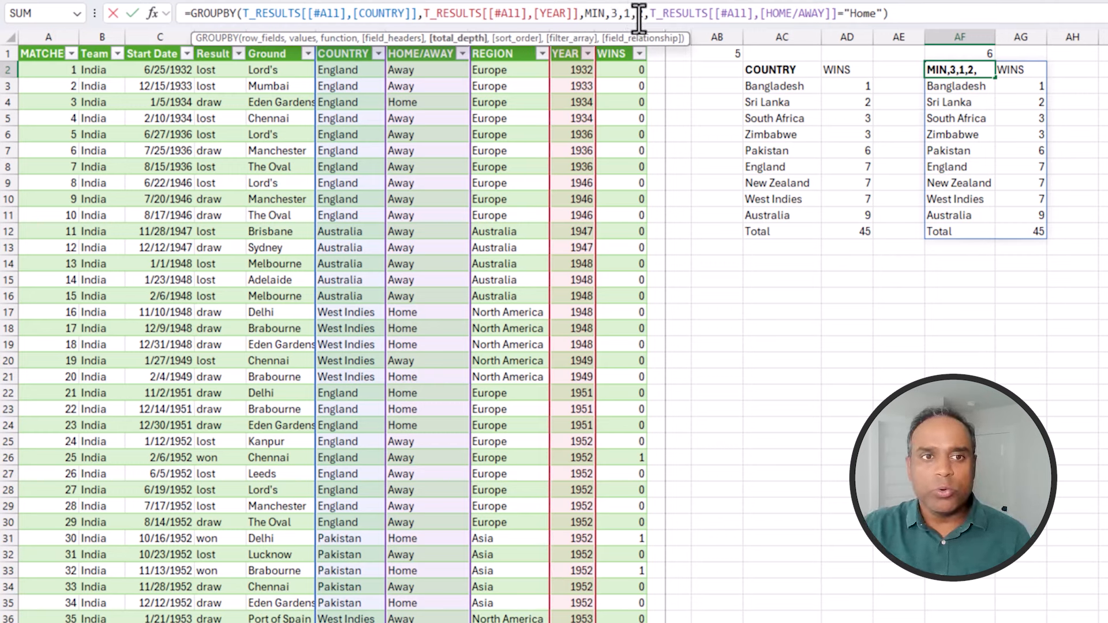
key("BackSpace")
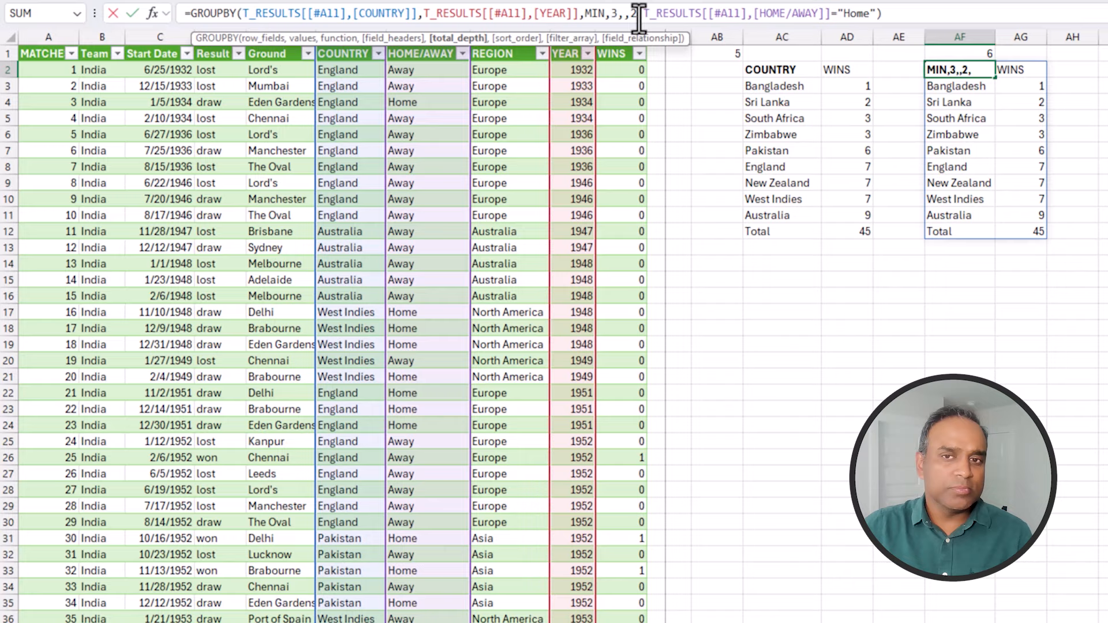
type("0")
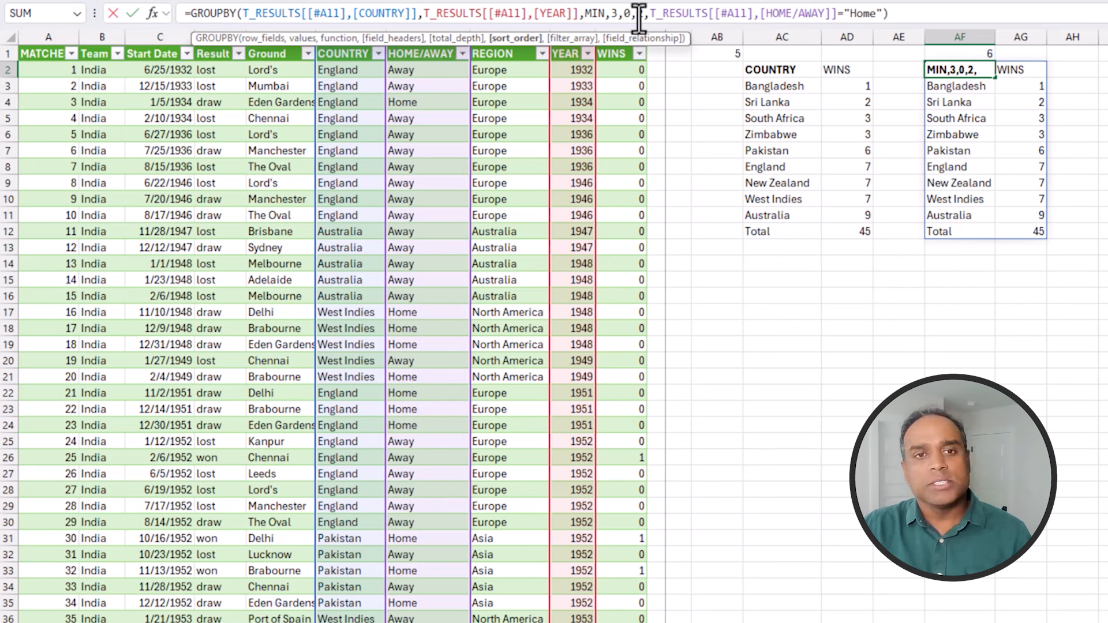
left_click(640, 13)
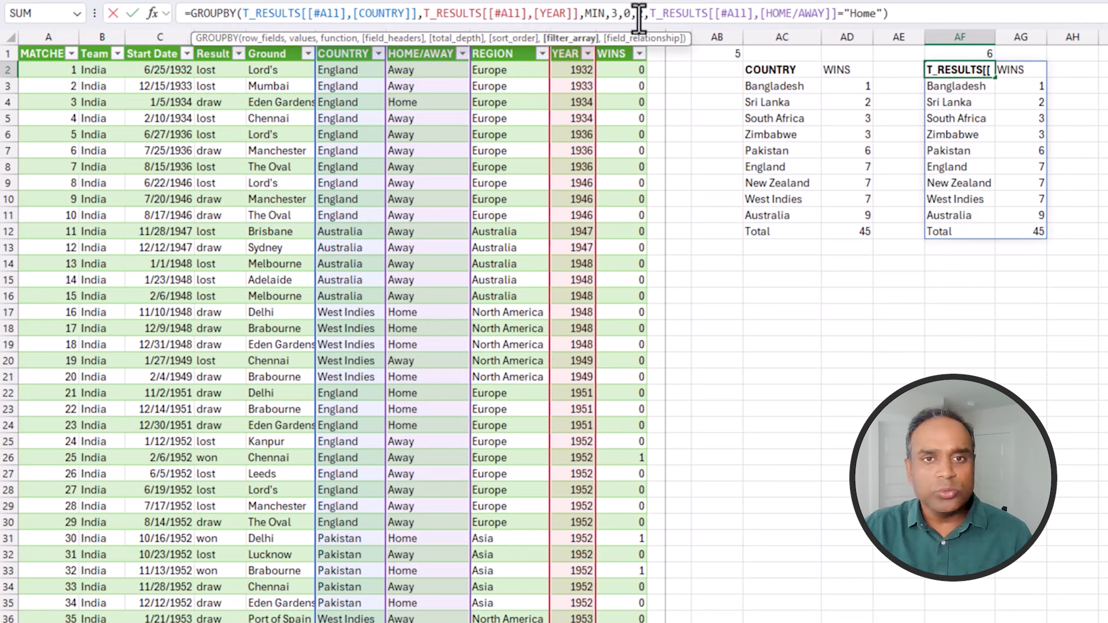
type("2")
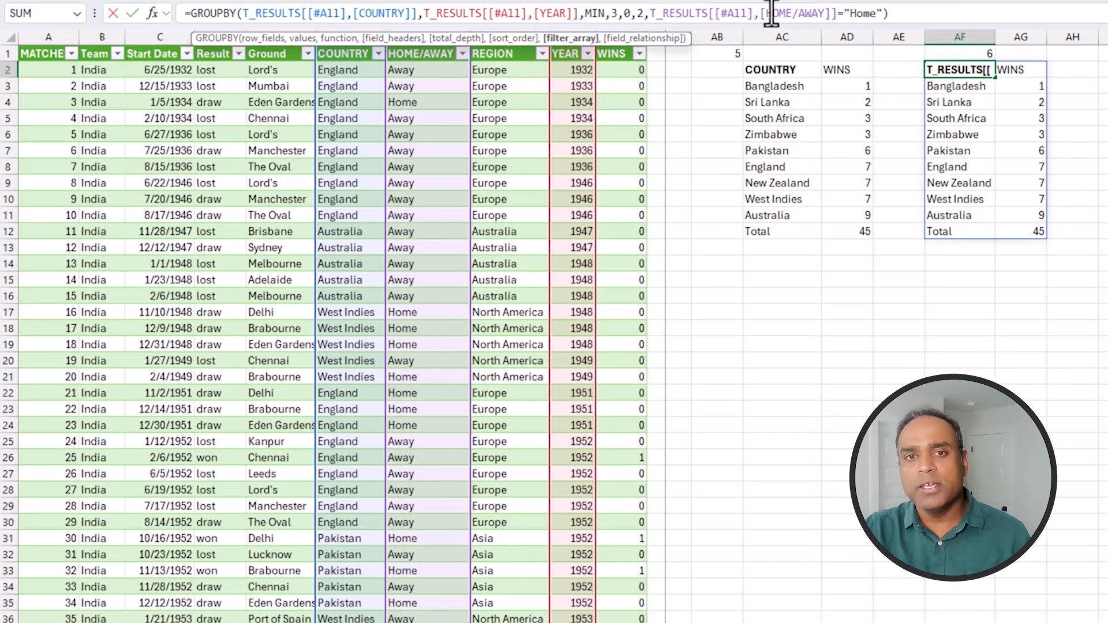
Step: Change the filter_array condition in the AF2 formula to T_RESULTS[[#All],[Result]]="won" and enter the formula
left_click_drag(772, 12, 821, 17)
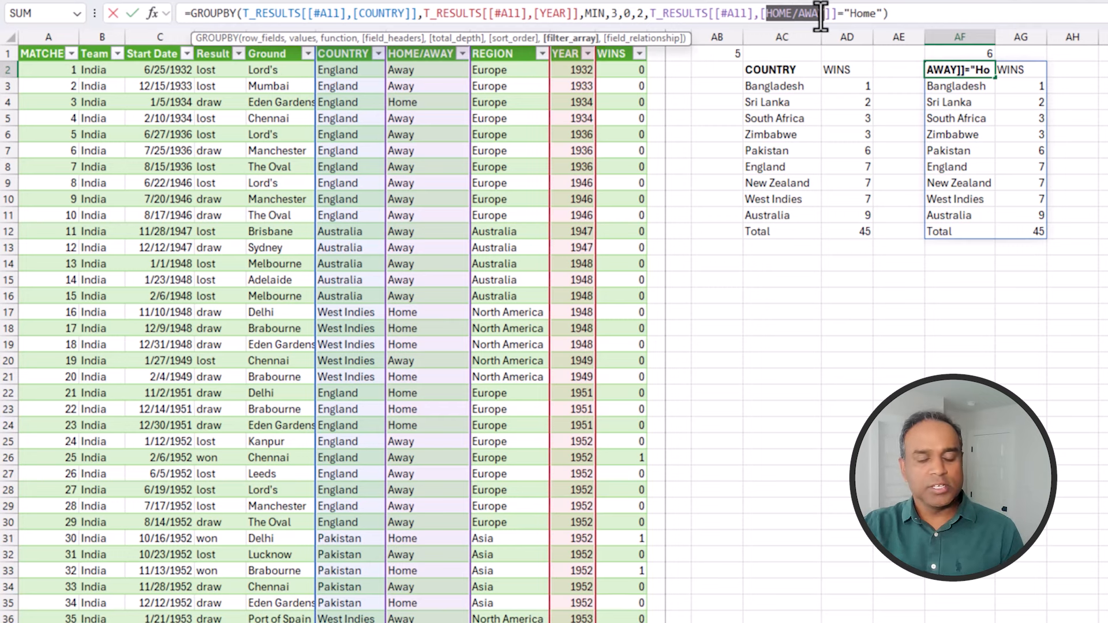
type("Result")
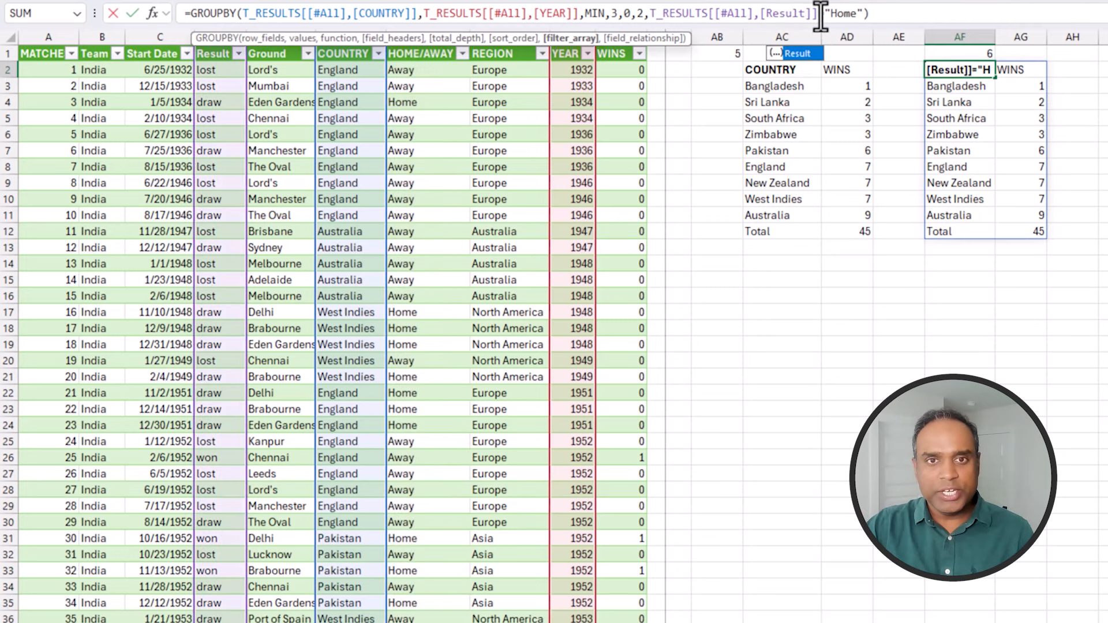
left_click_drag(831, 14, 856, 17)
type("won")
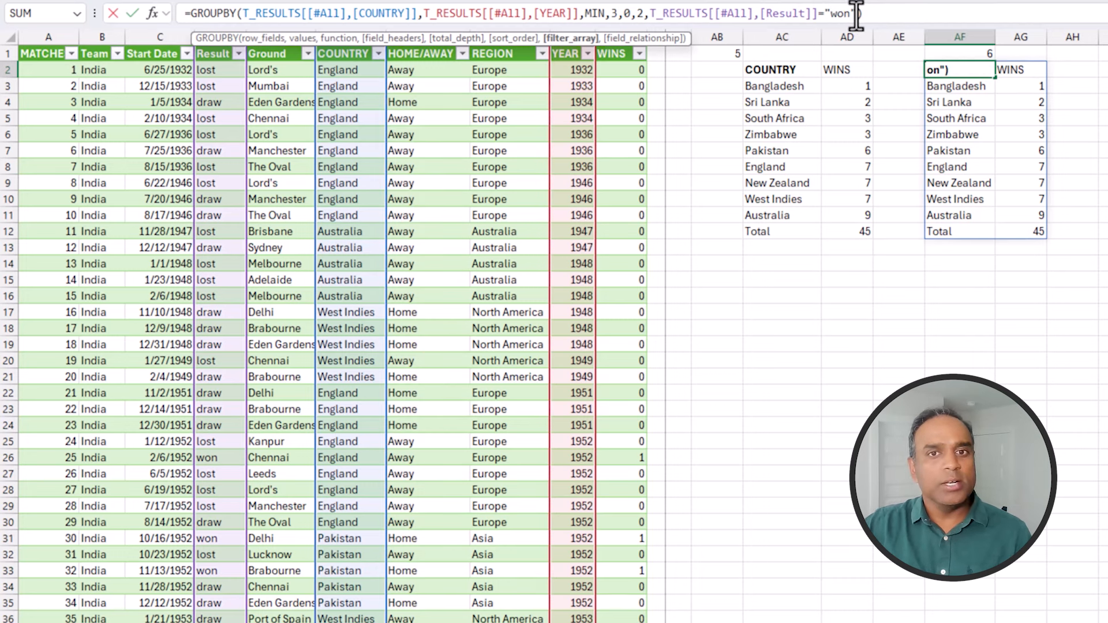
key("Return")
key("Return")
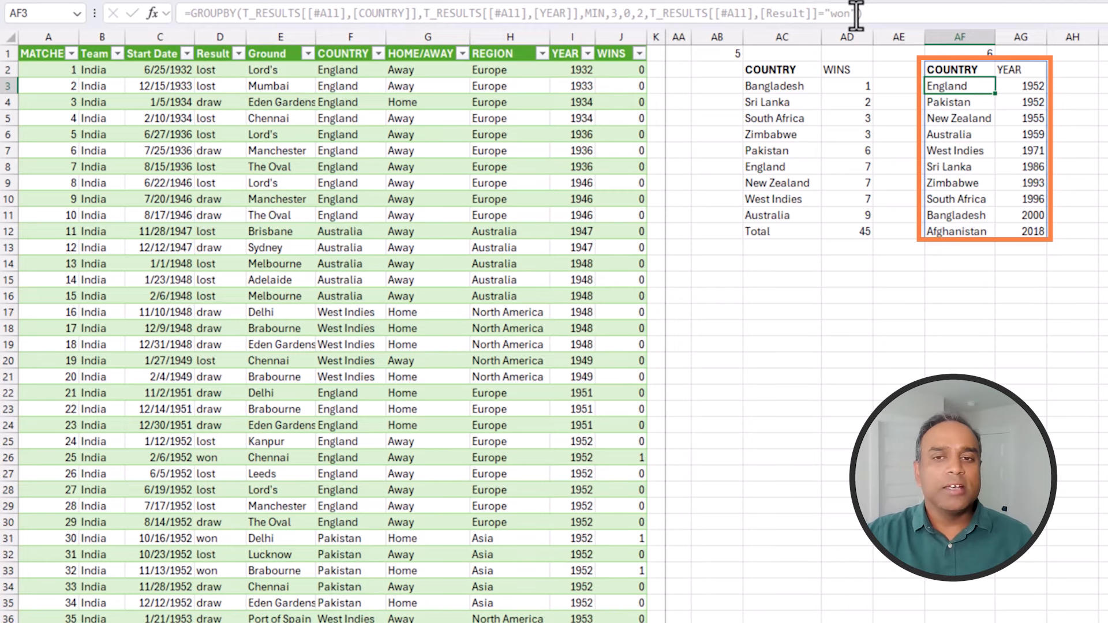
Step: Examine the first-win years in the AF2 summary, including Australia's row, and the formula's filter_array, function and values arguments
left_click(1027, 86)
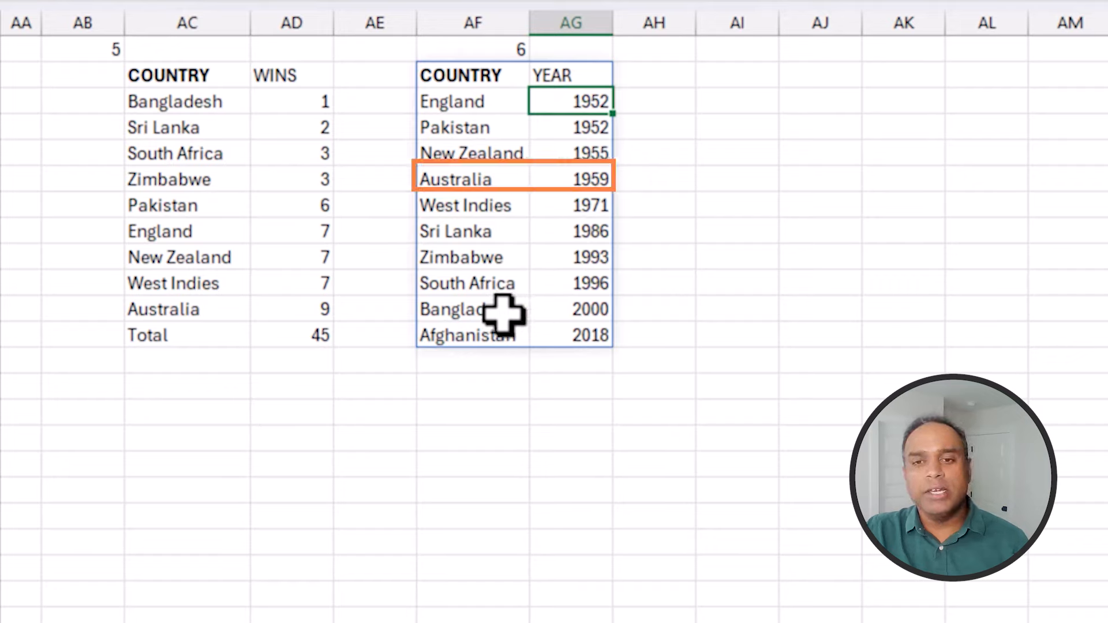
left_click_drag(487, 178, 577, 179)
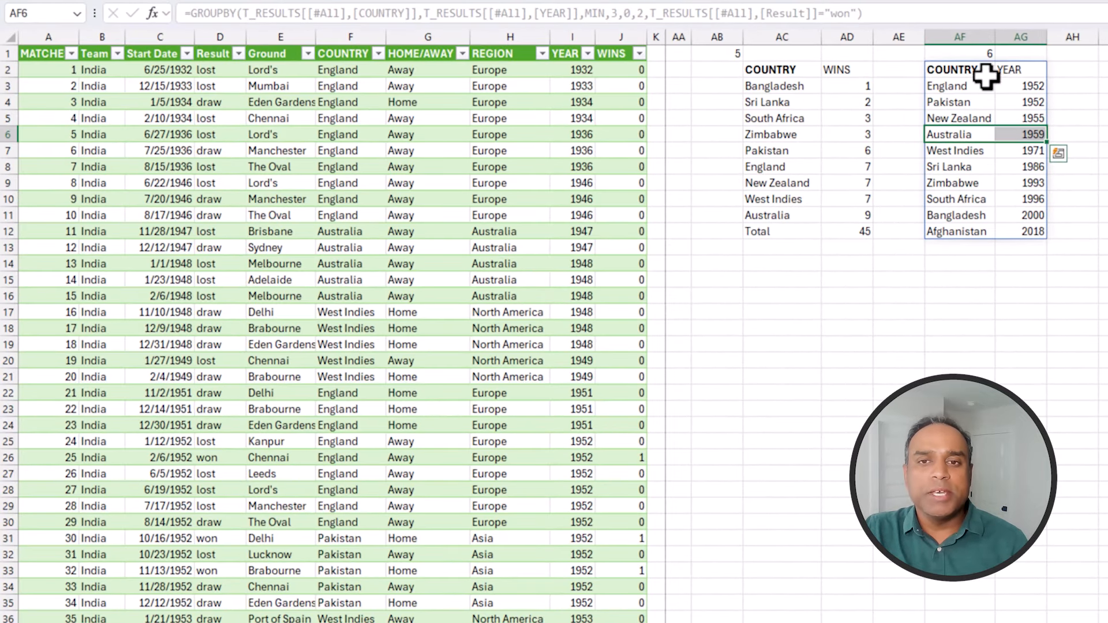
left_click(984, 76)
left_click_drag(851, 13, 652, 14)
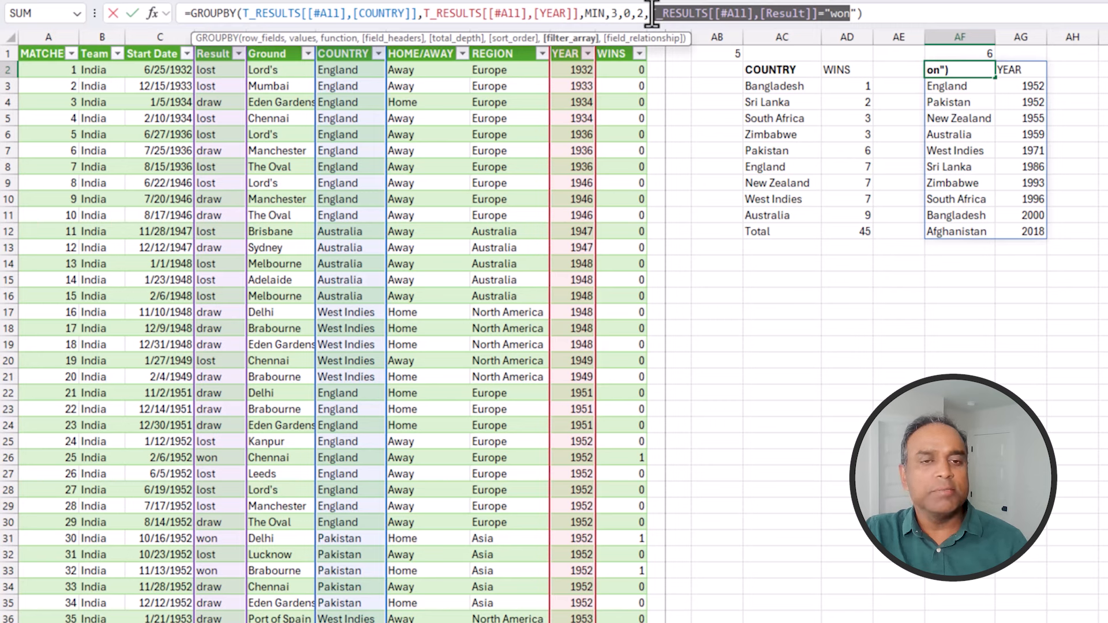
double_click(593, 14)
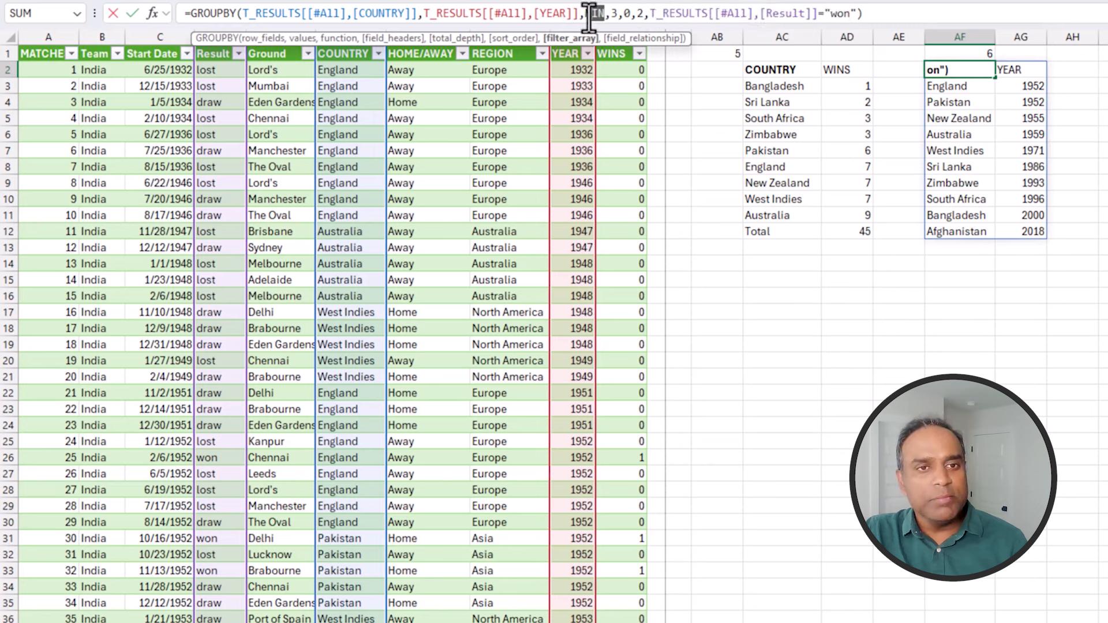
left_click_drag(588, 20, 482, 17)
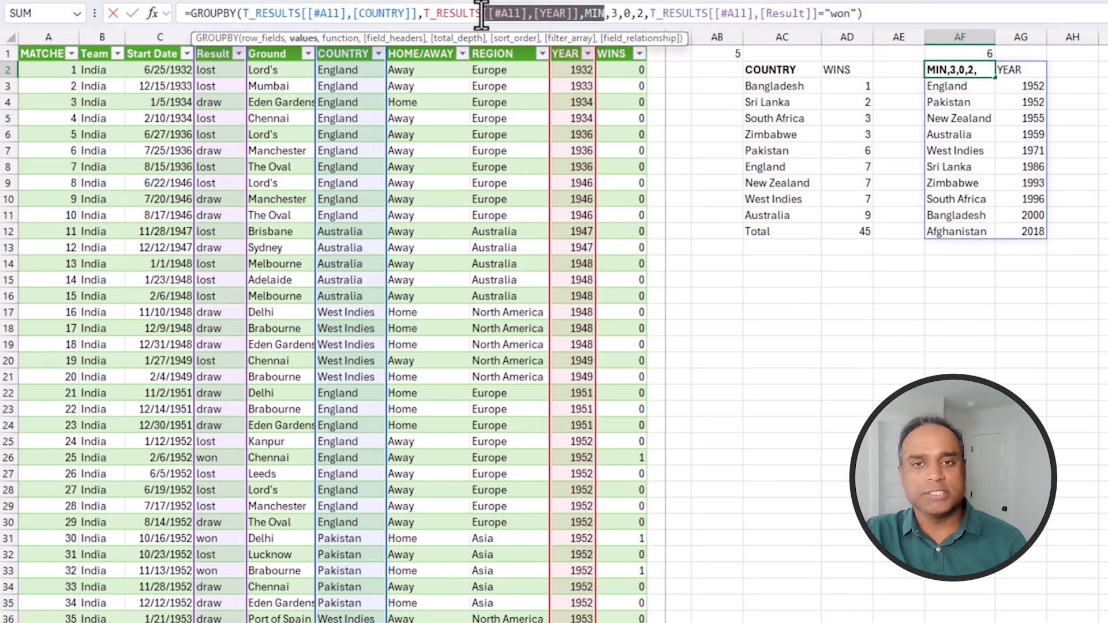
key("Escape")
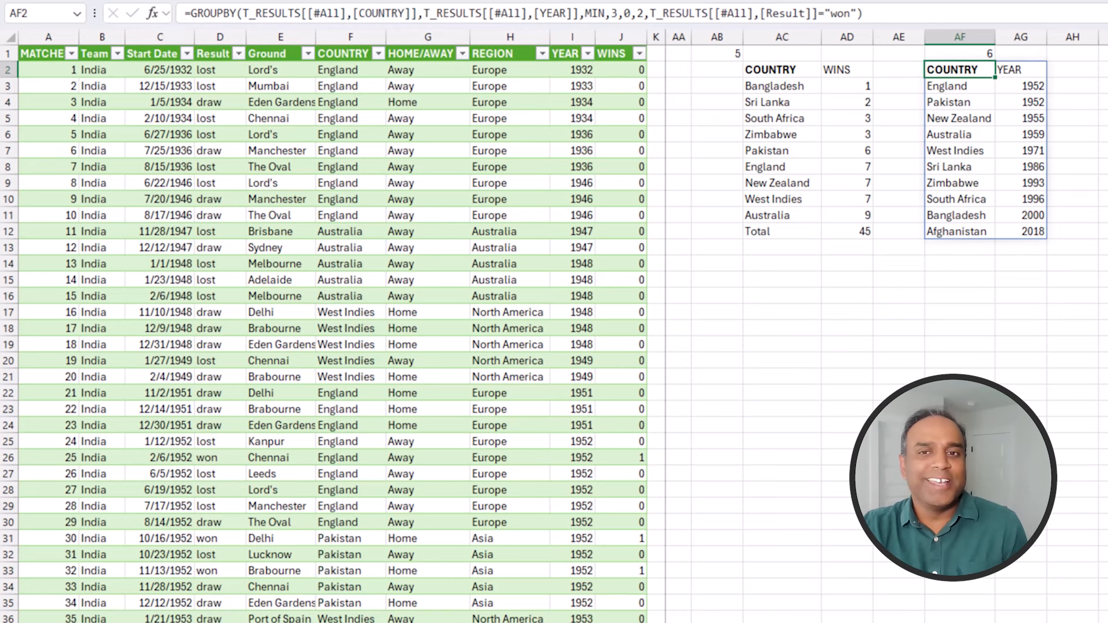
Step: Replace the MIN function argument in the AF2 formula with HSTACK(MIN,MAX) to show both aggregations of YEAR side by side
left_click(594, 13)
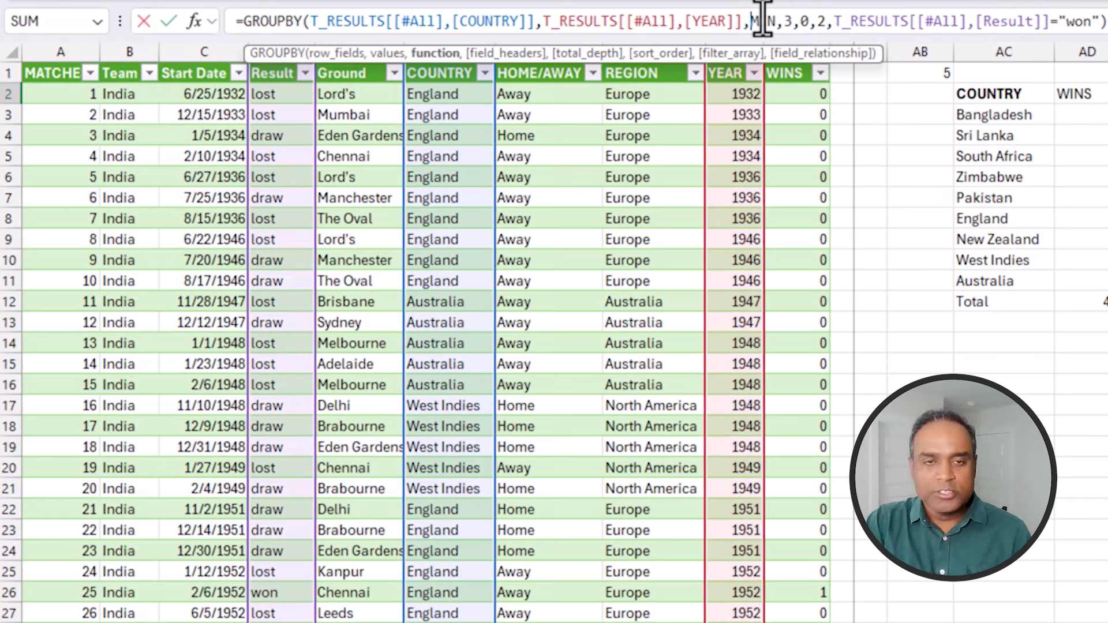
type("HSTACK(")
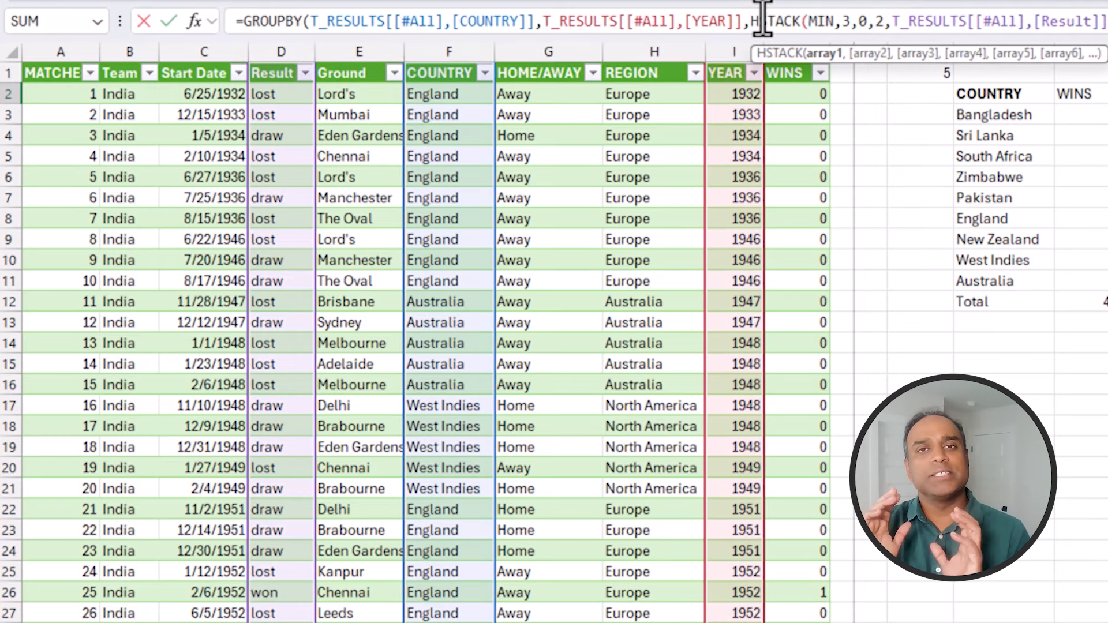
left_click(843, 22)
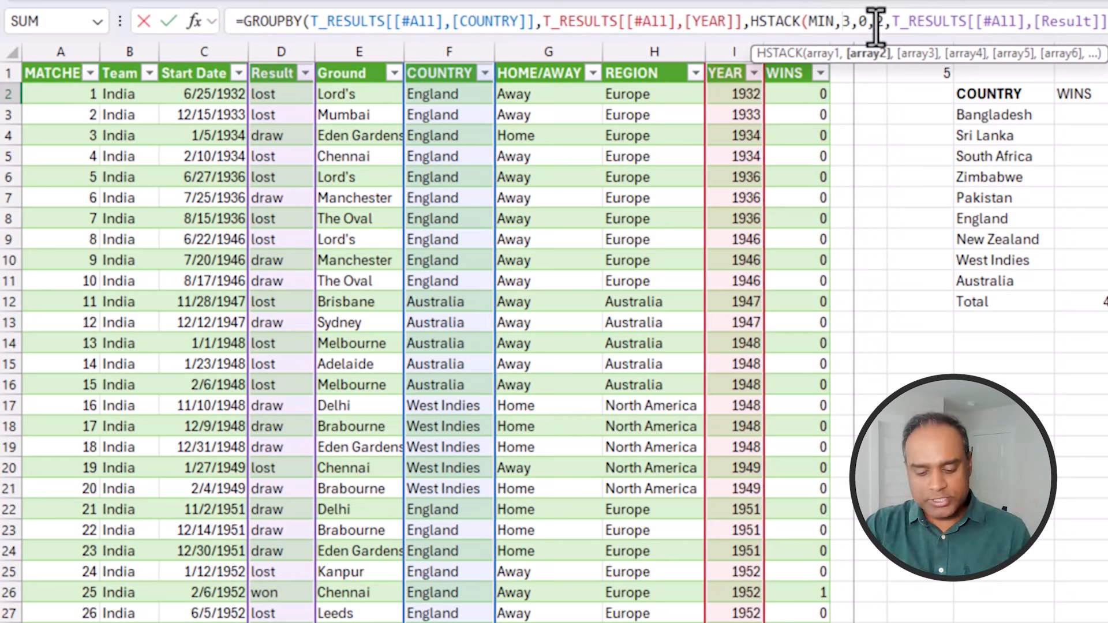
type("MAX),")
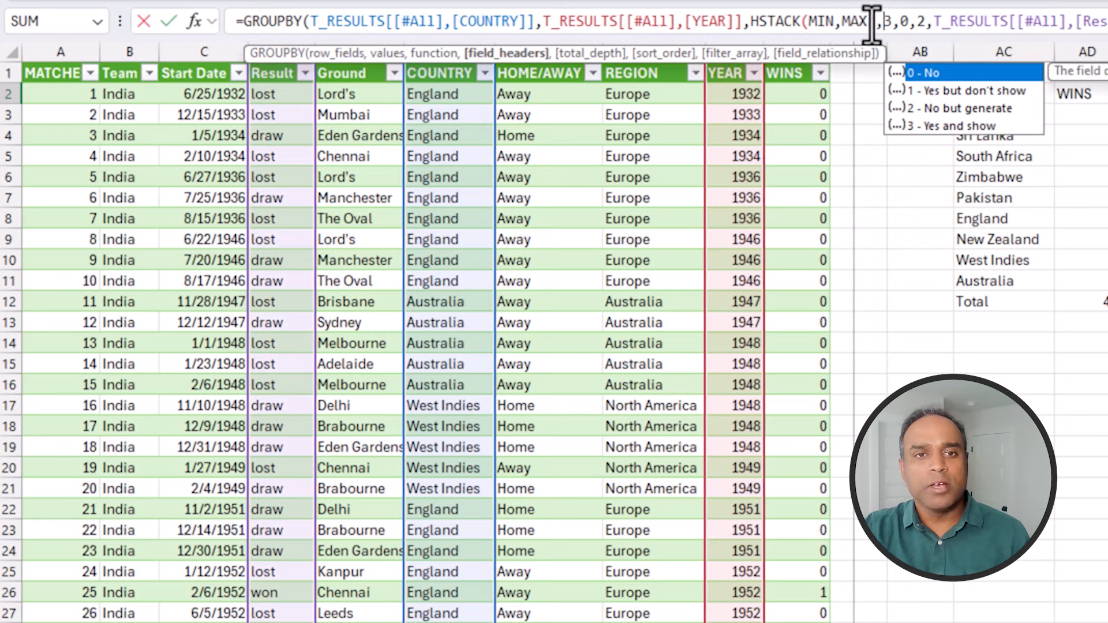
left_click_drag(875, 23, 754, 26)
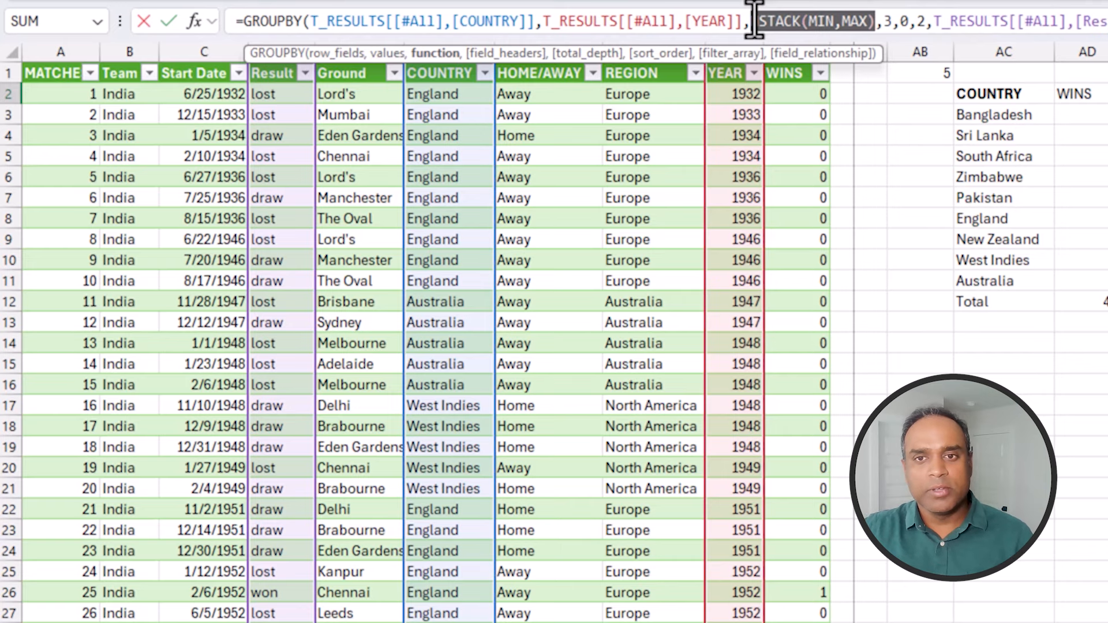
key("Return")
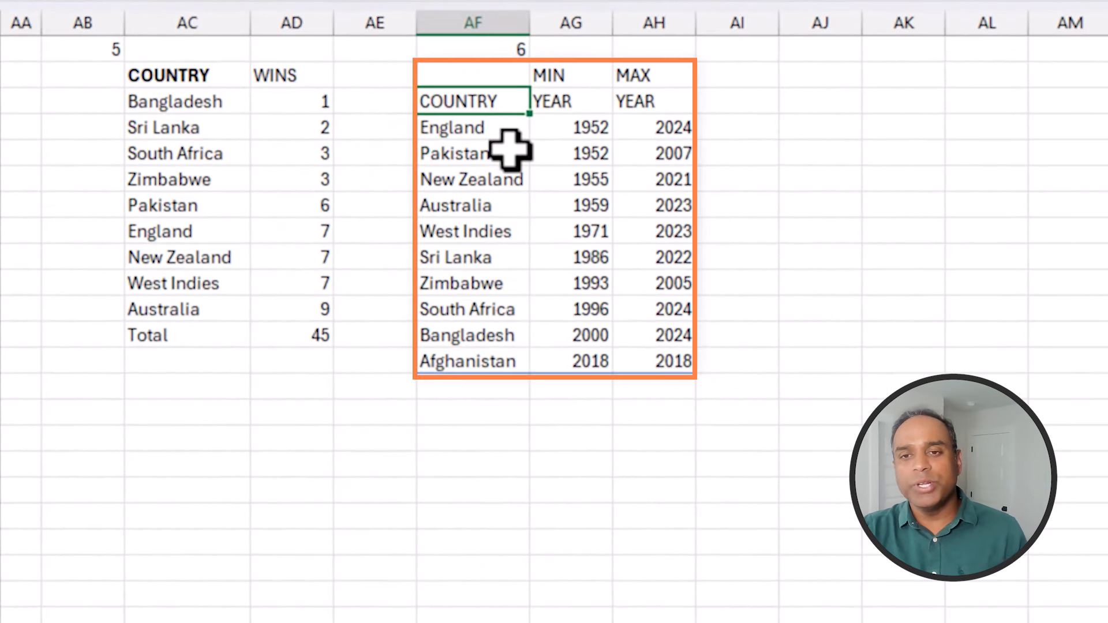
Step: Examine the MIN and MAX win years per country in the AF2 summary, starting with England and Pakistan
left_click(594, 121)
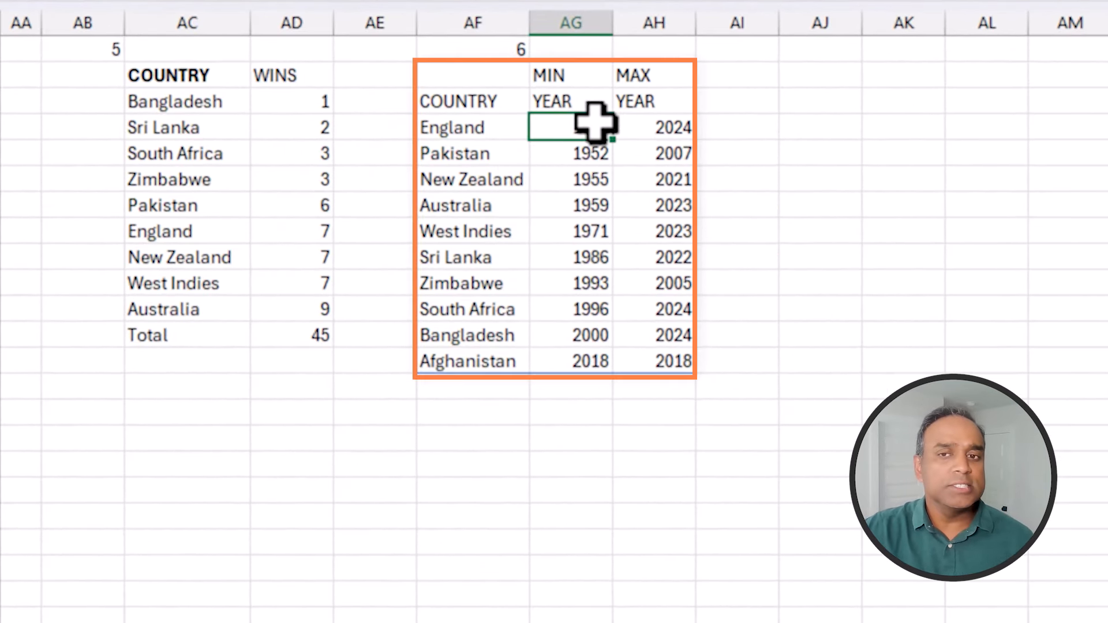
left_click(661, 124)
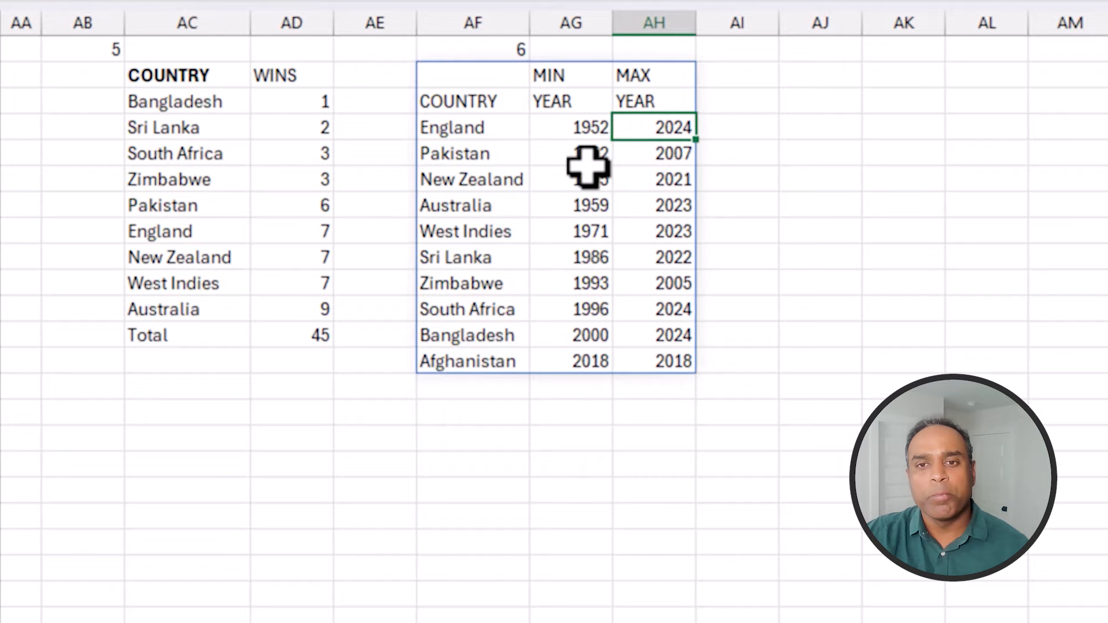
left_click(564, 153)
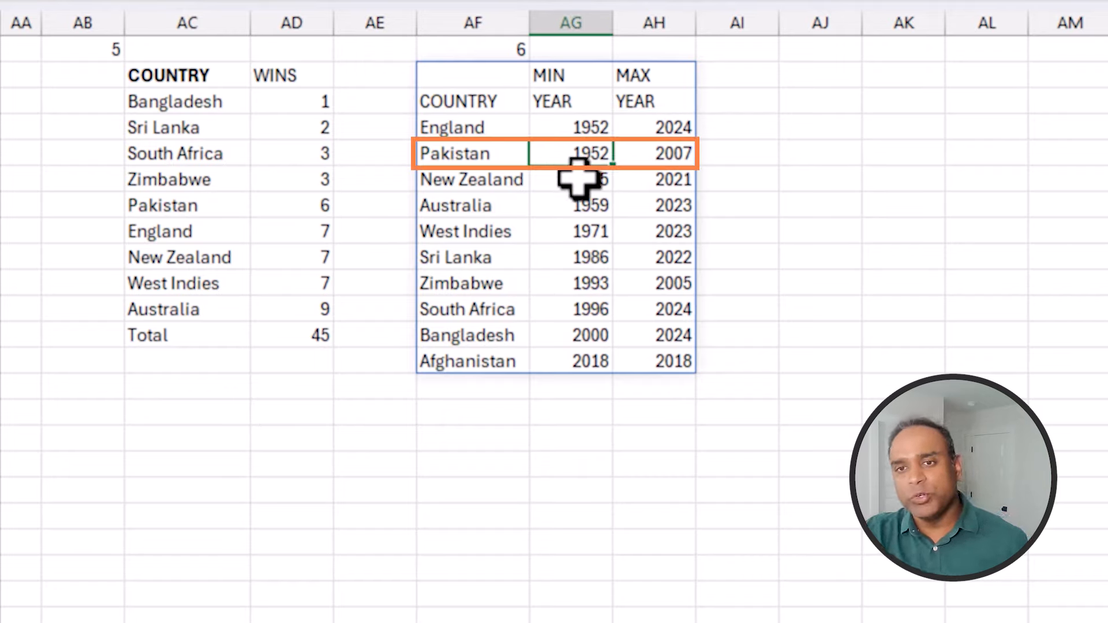
left_click(669, 154)
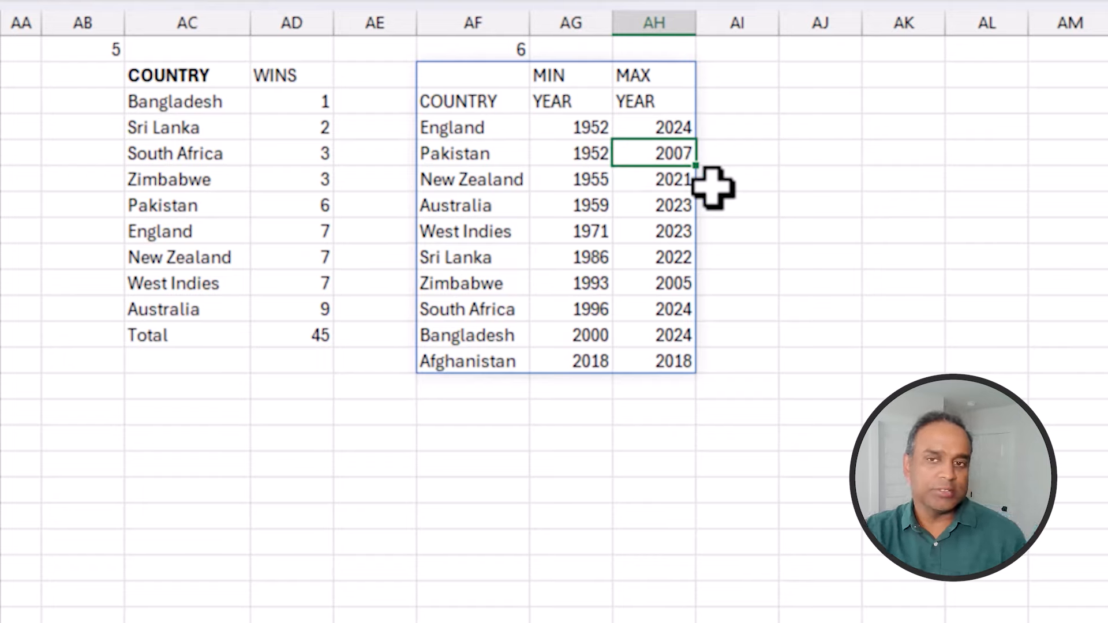
mouse_move(497, 128)
left_mouse_down()
mouse_move(670, 275)
mouse_move(681, 344)
left_mouse_up()
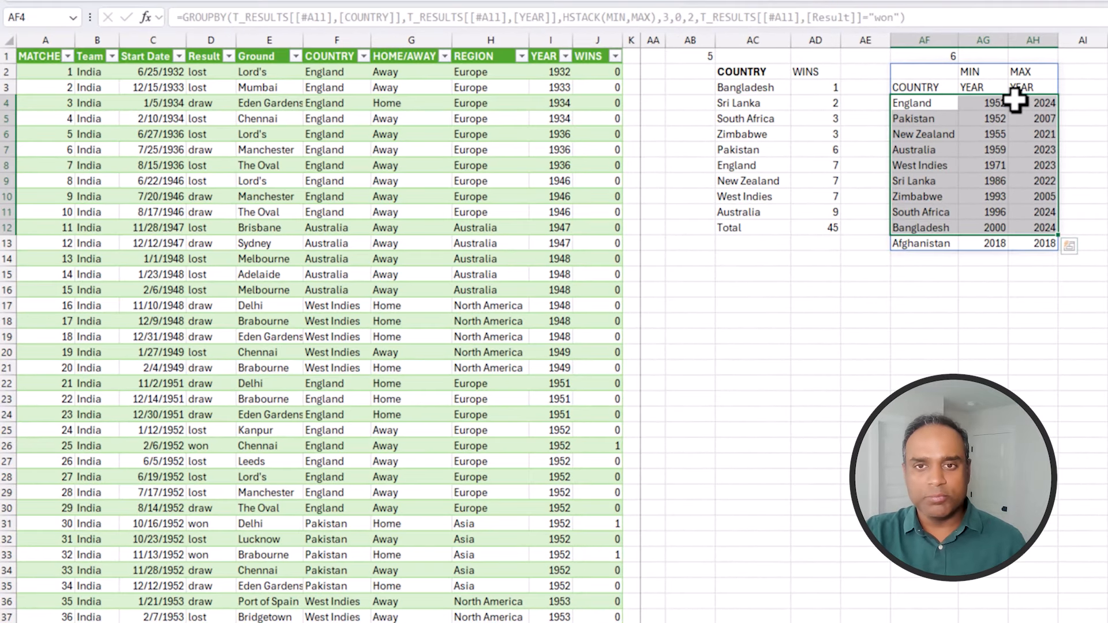
left_click(892, 73)
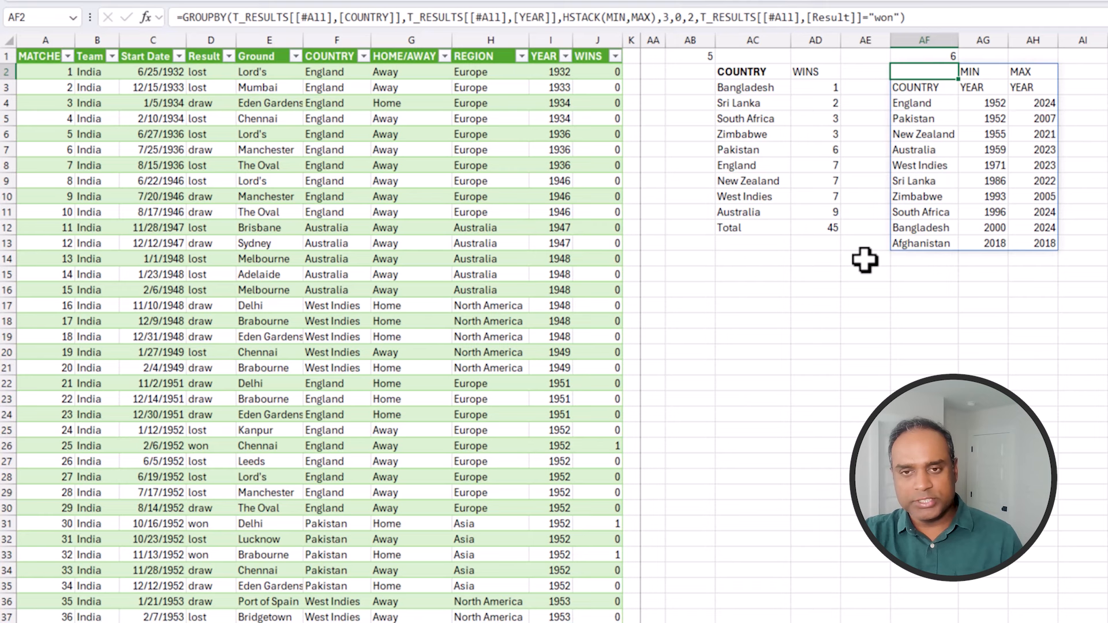
left_click(909, 288)
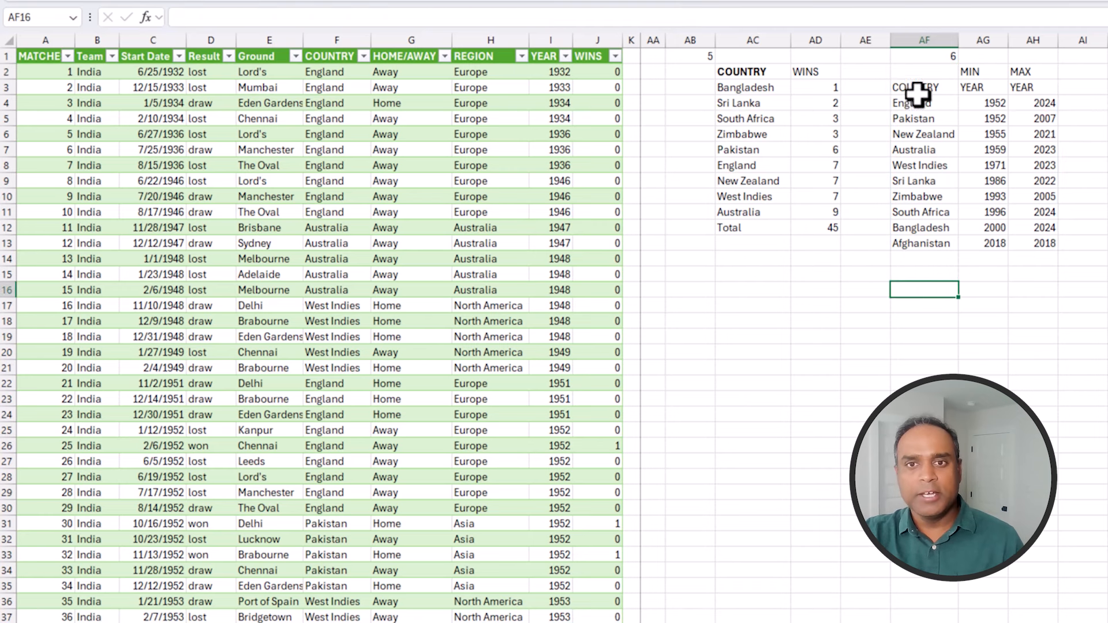
Step: Copy the AF2 GROUPBY formula to AJ2 and label the new summary 7 in AJ1
left_click(921, 71)
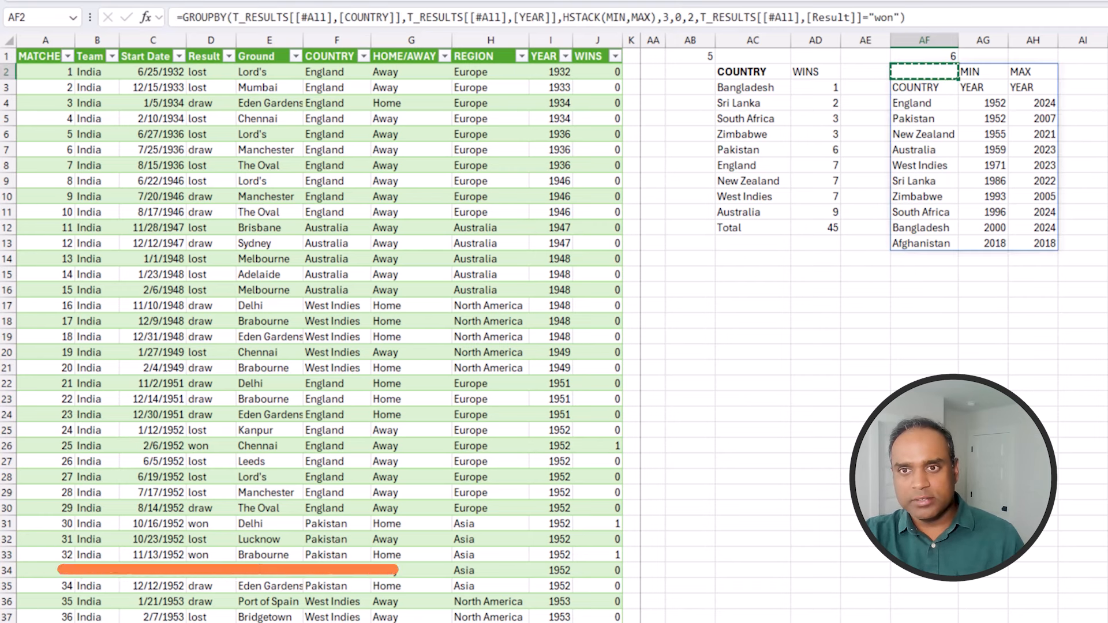
key("ctrl+v")
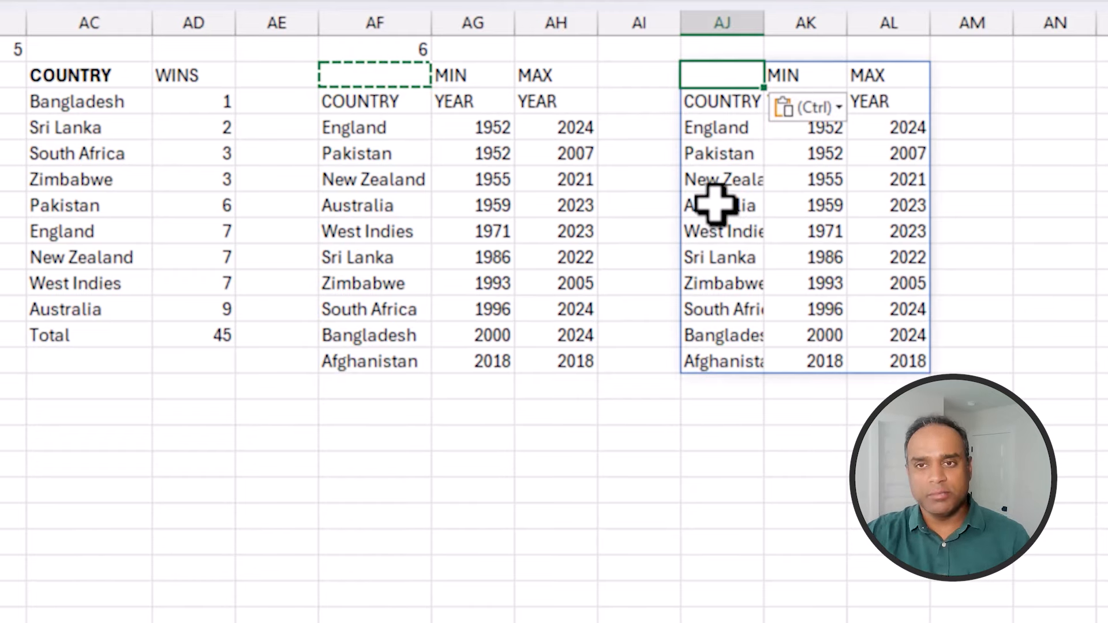
left_click(722, 47)
type("7")
key("Return")
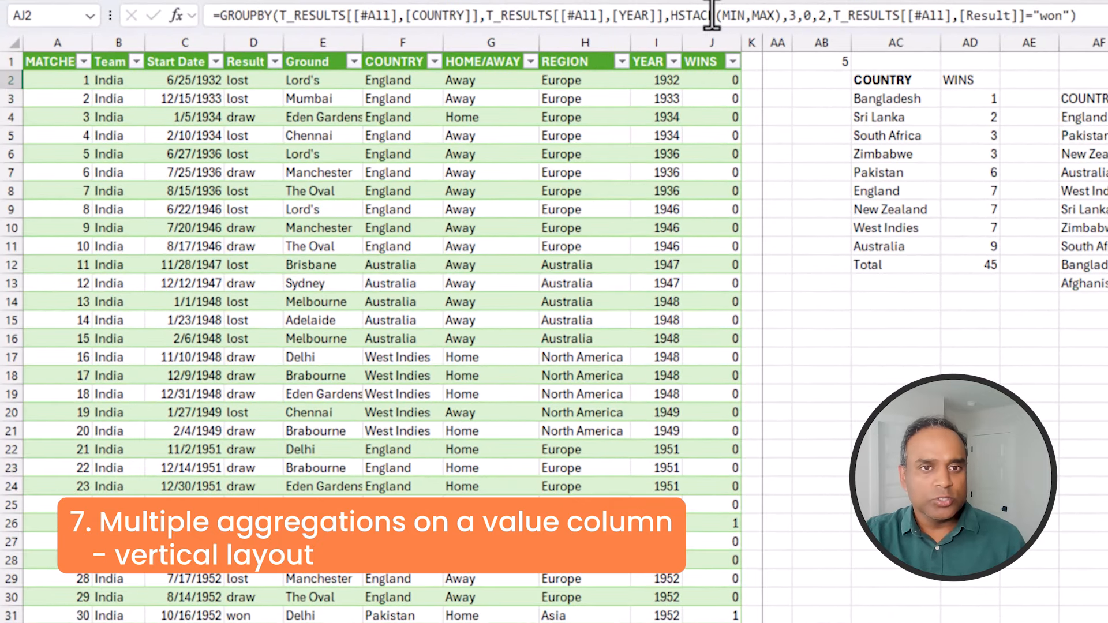
Step: Replace HSTACK with VSTACK in the AJ2 formula so MIN and MAX of YEAR are laid out vertically
double_click(712, 16)
type("VS")
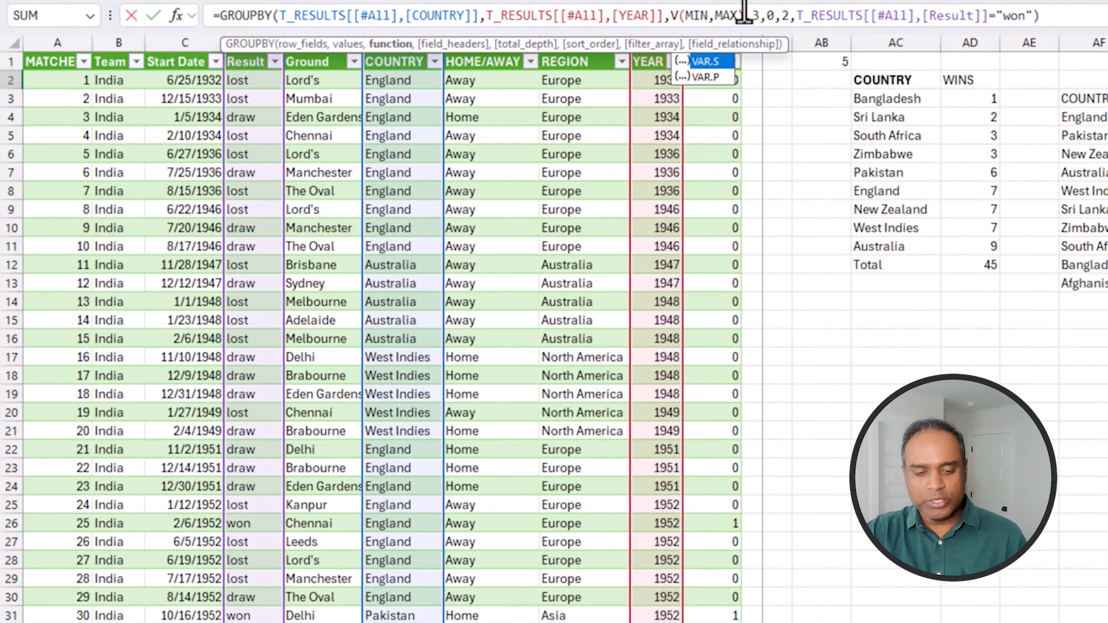
type("TAC")
key("BackSpace")
key("BackSpace")
key("BackSpace")
type("STACK")
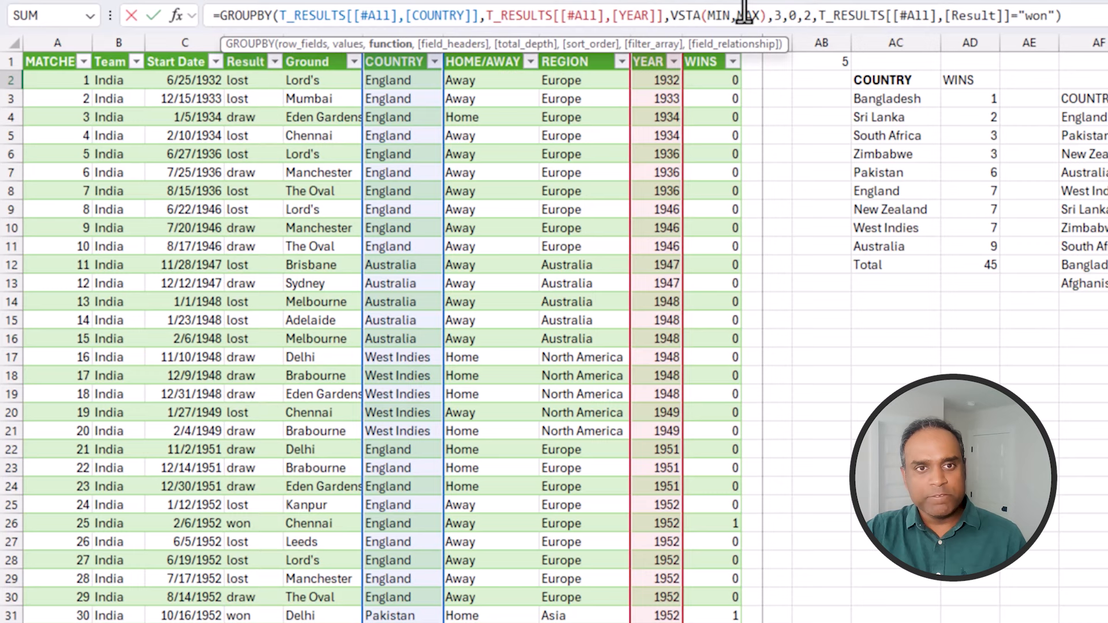
key("Return")
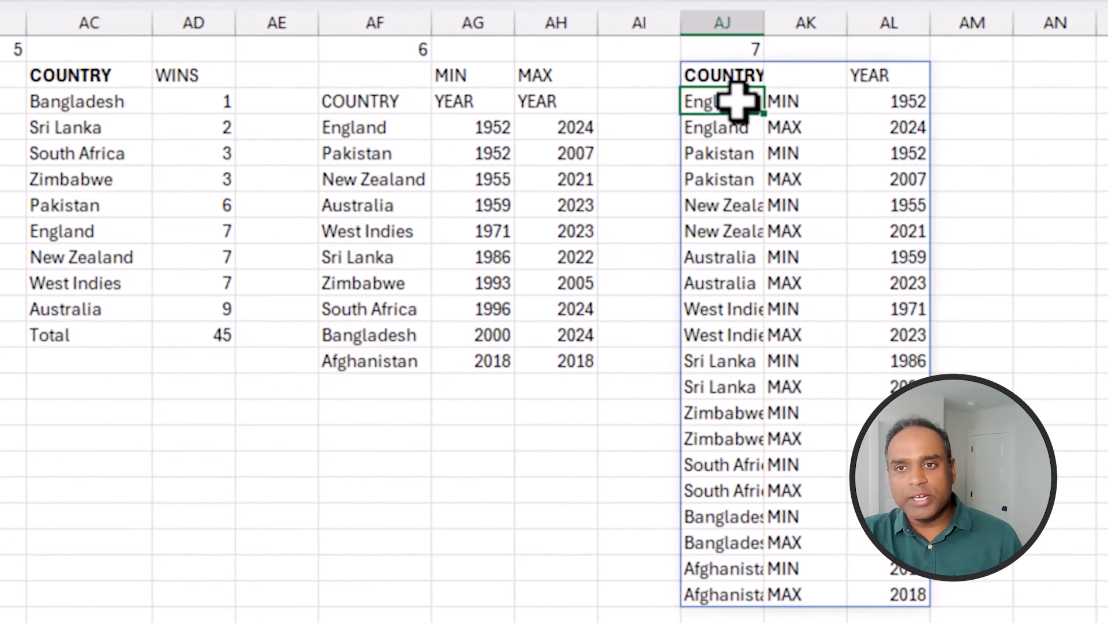
Step: Examine the paired MIN and MAX rows for England, Pakistan and New Zealand in the AJ2 summary
left_click_drag(741, 123, 888, 125)
left_click_drag(724, 154, 880, 190)
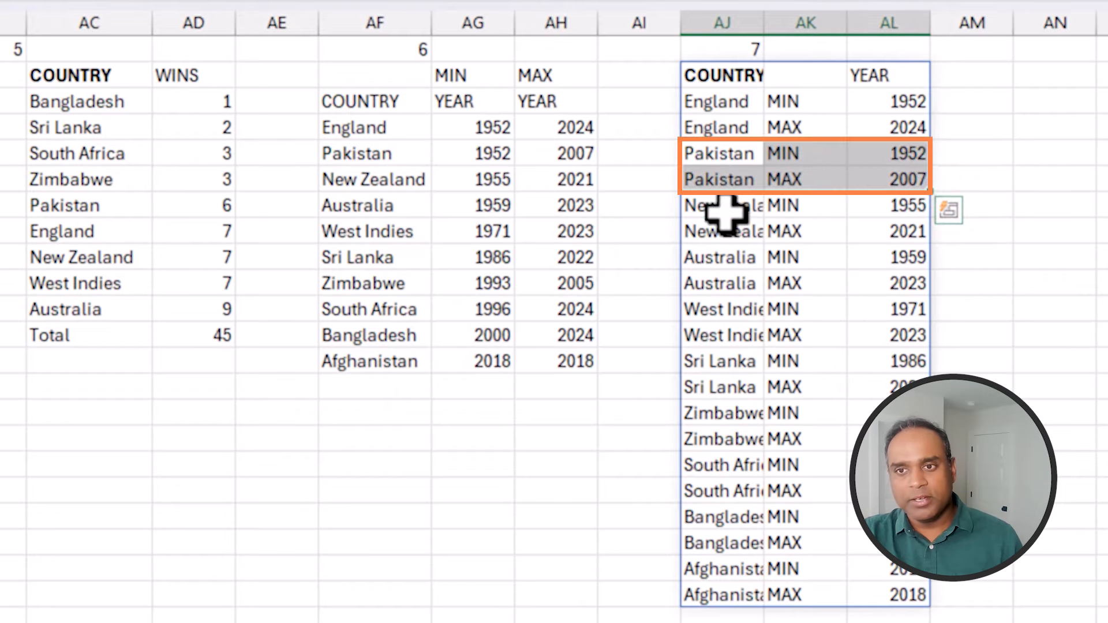
left_click_drag(726, 214, 880, 229)
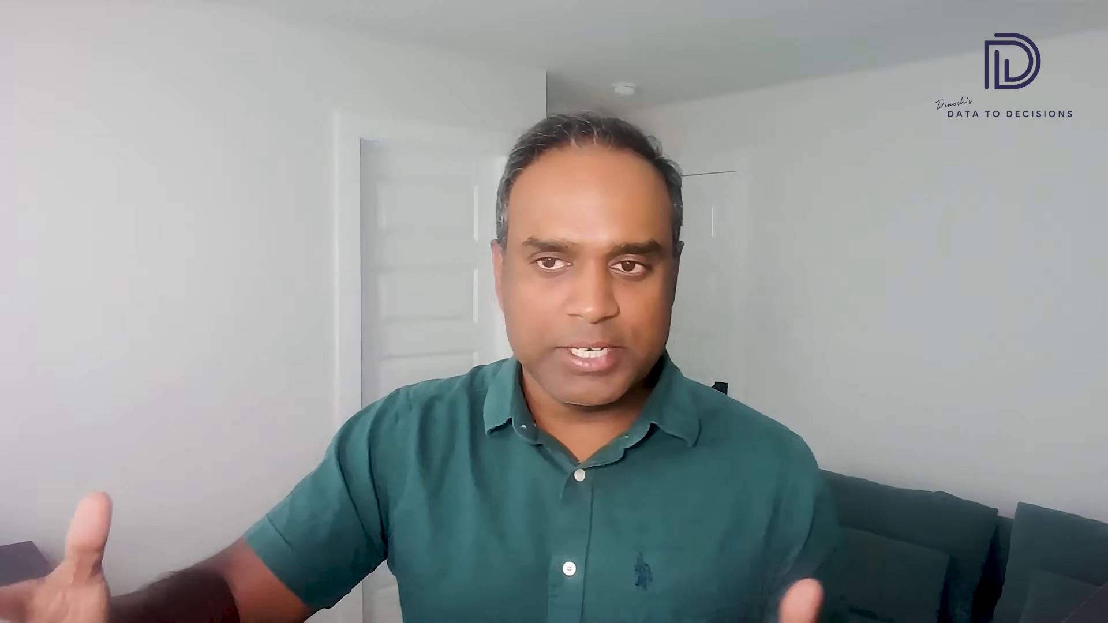
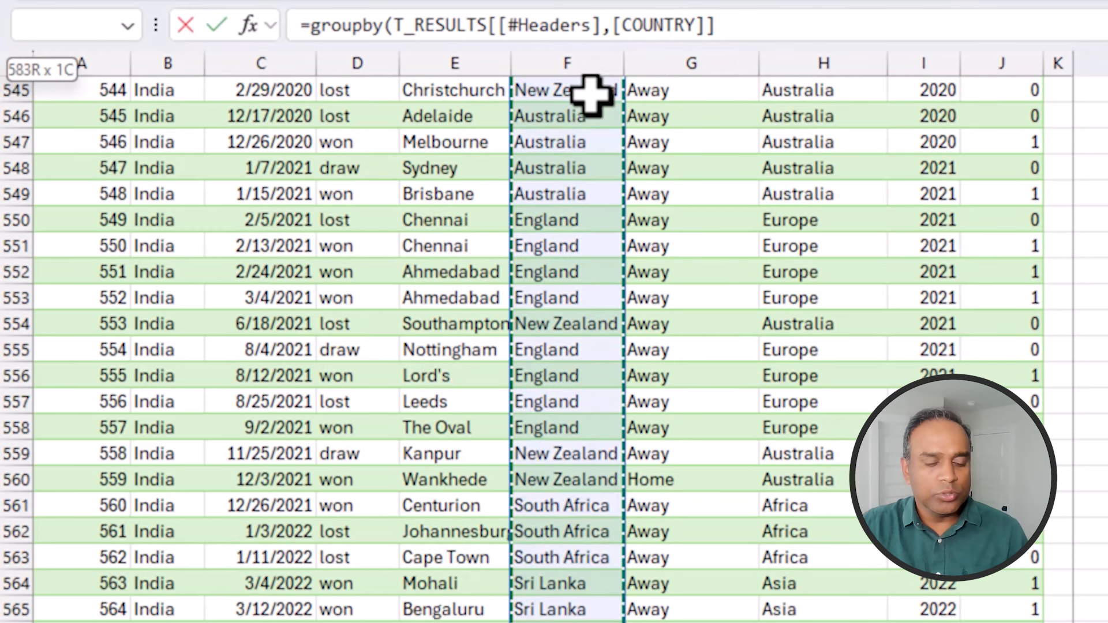
Step: Following the COUNTRY row field in the AN2 GROUPBY formula, add T_RESULTS[[#All],[YEAR]:[WINS]] as the values argument
type(",")
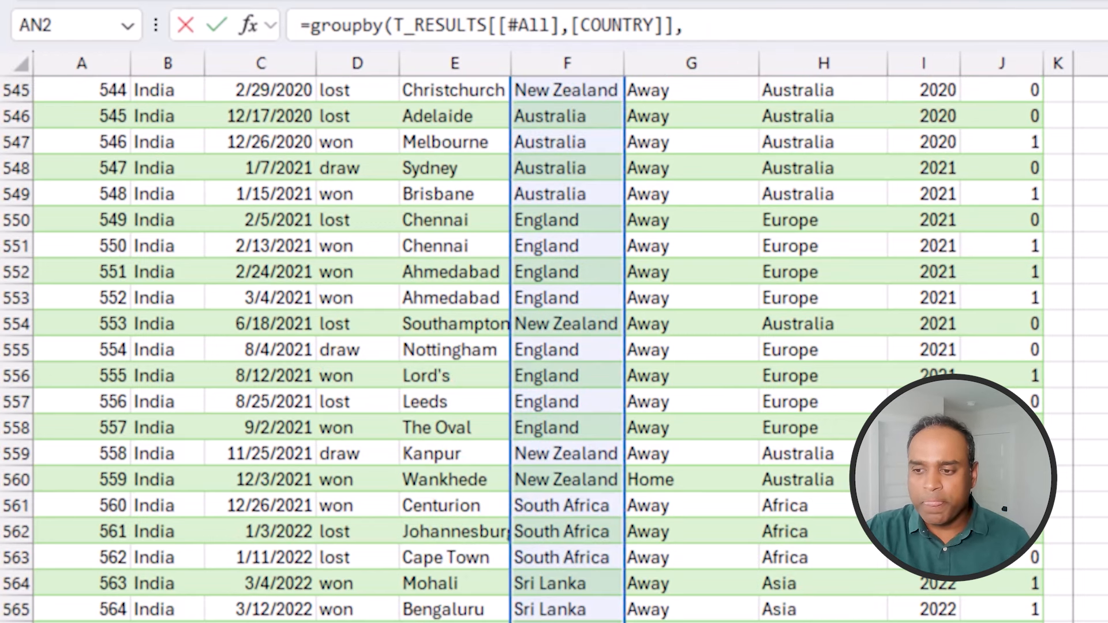
scroll(554, 349, "up", 20)
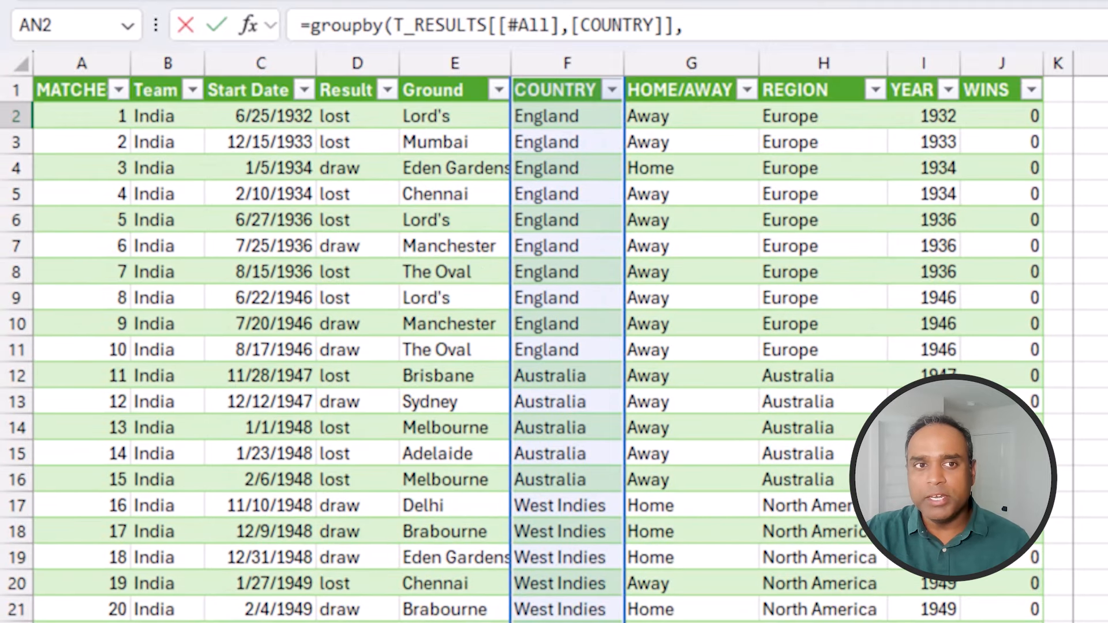
left_click_drag(926, 87, 998, 214)
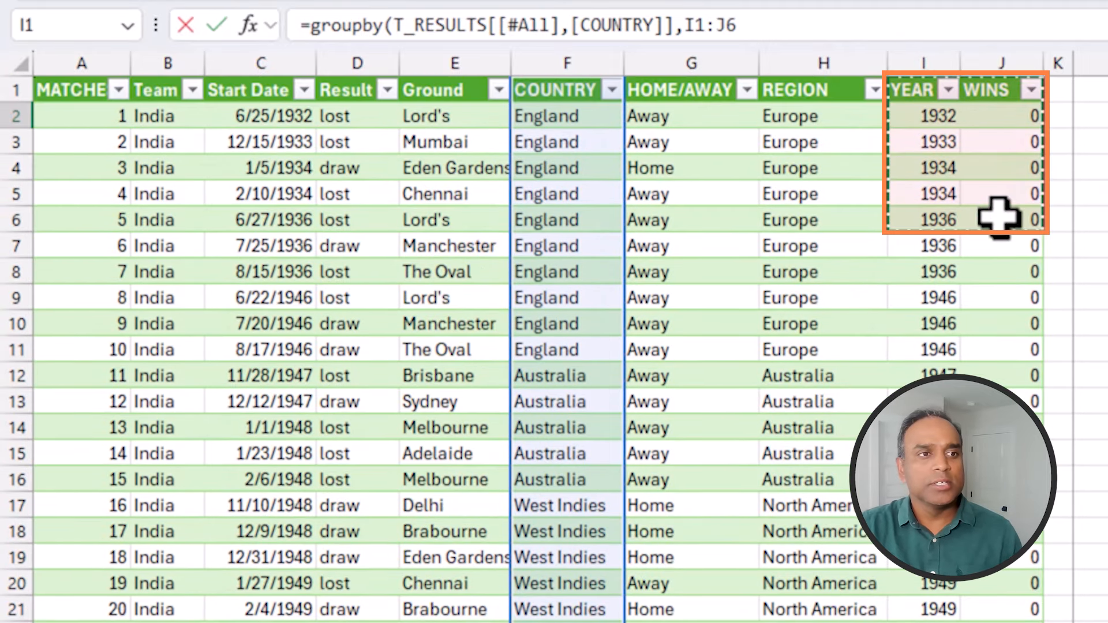
key("Up")
key("ctrl+shift+Right")
key("ctrl+shift+Down")
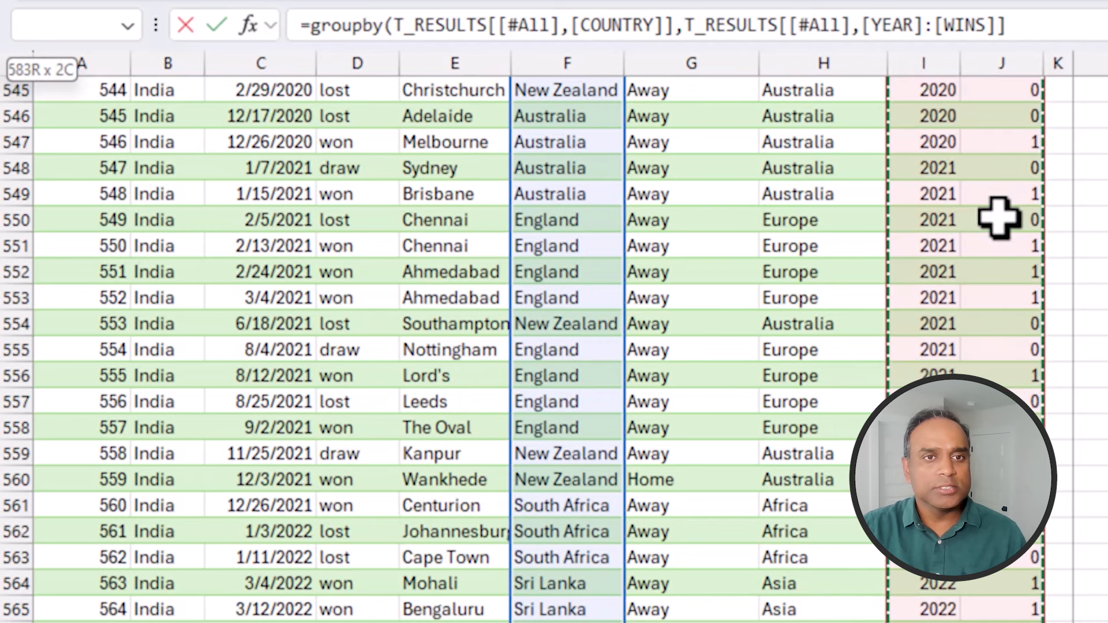
type(",")
key("ctrl+BackSpace")
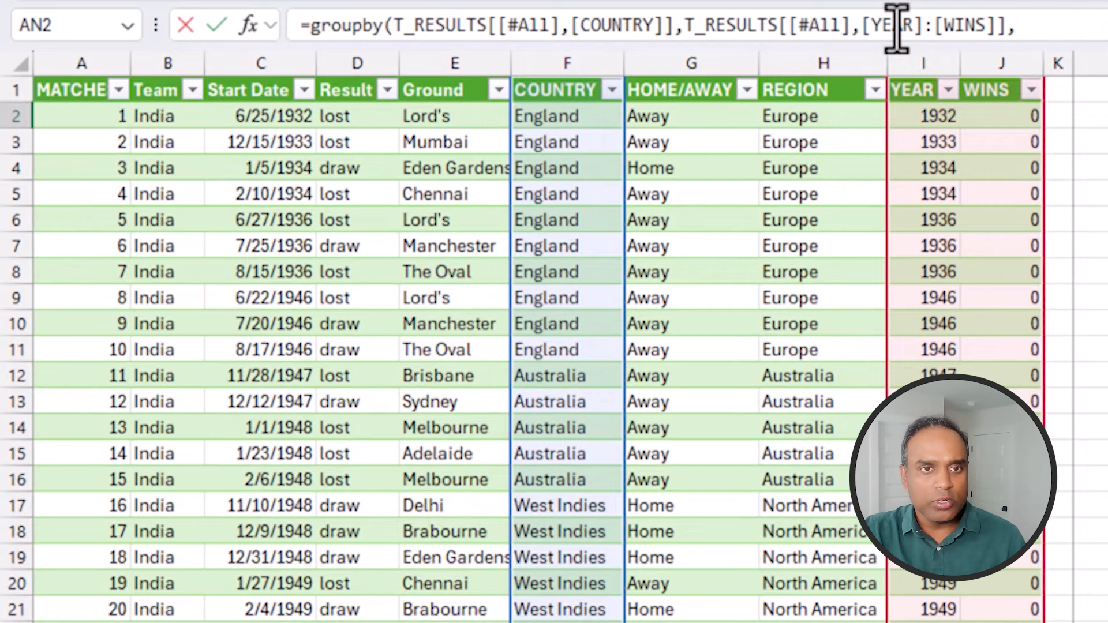
left_click(924, 25)
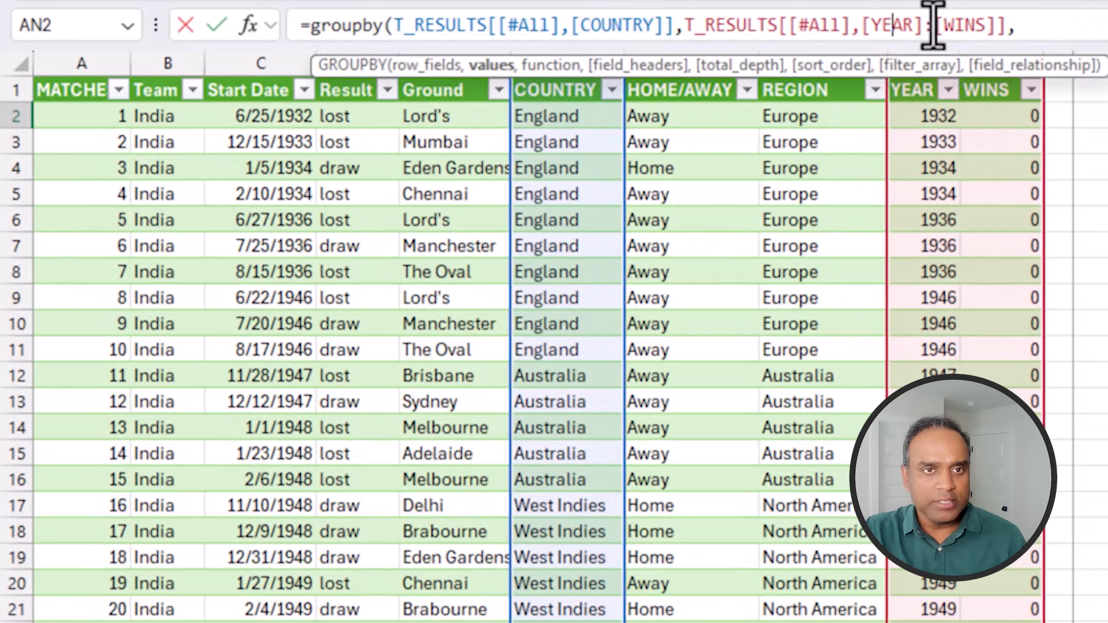
left_click(1023, 24)
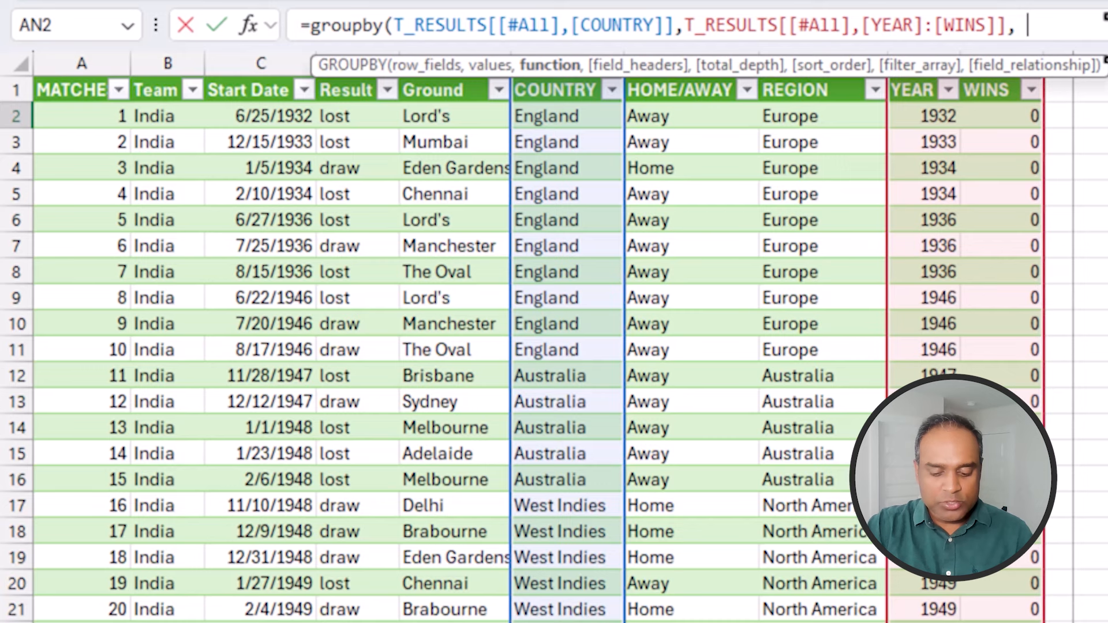
Step: Set the function argument of the AN2 formula to HSTACK(MIN, SUM)
type("TACK")
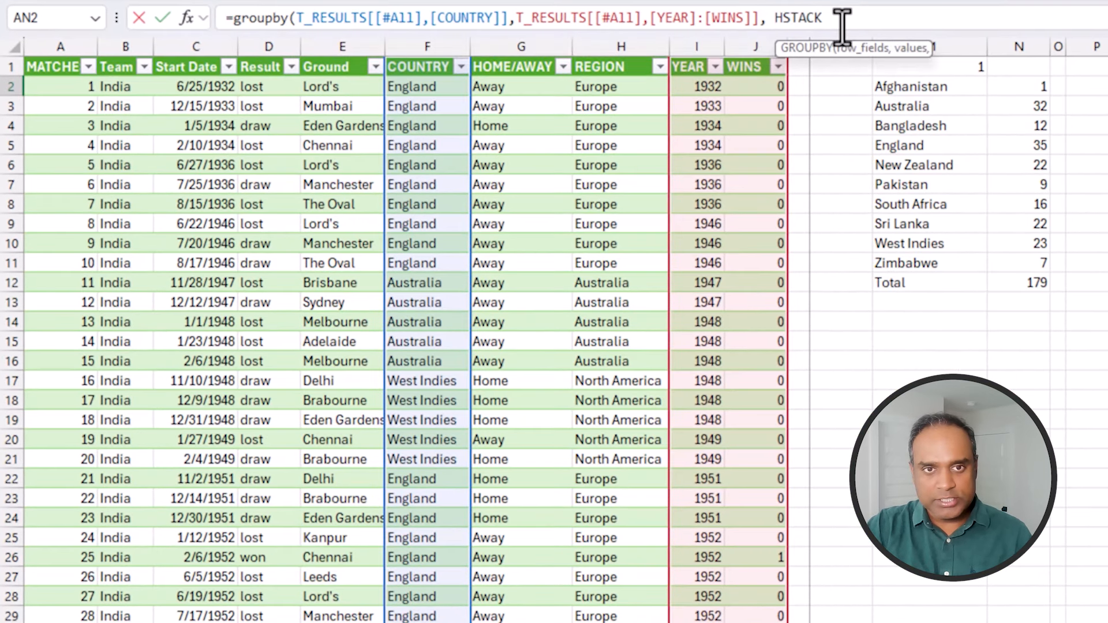
type("(MIN, SUM)")
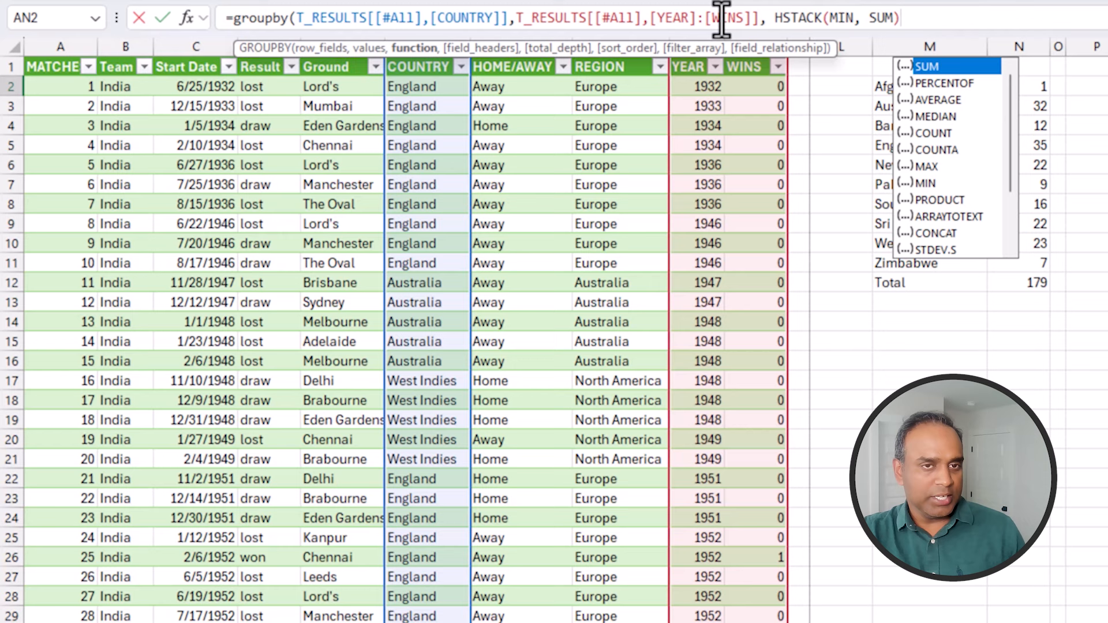
left_click(956, 21)
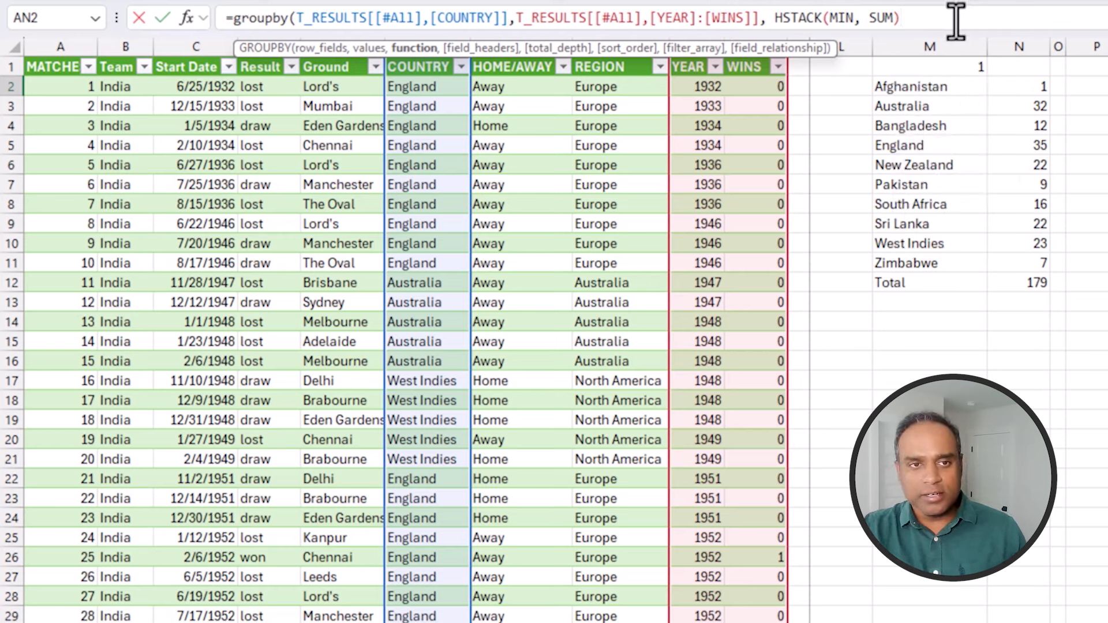
Step: Finish the AN2 formula with field_headers 3, total_depth 0 and sort_order 1, and enter it
type(",")
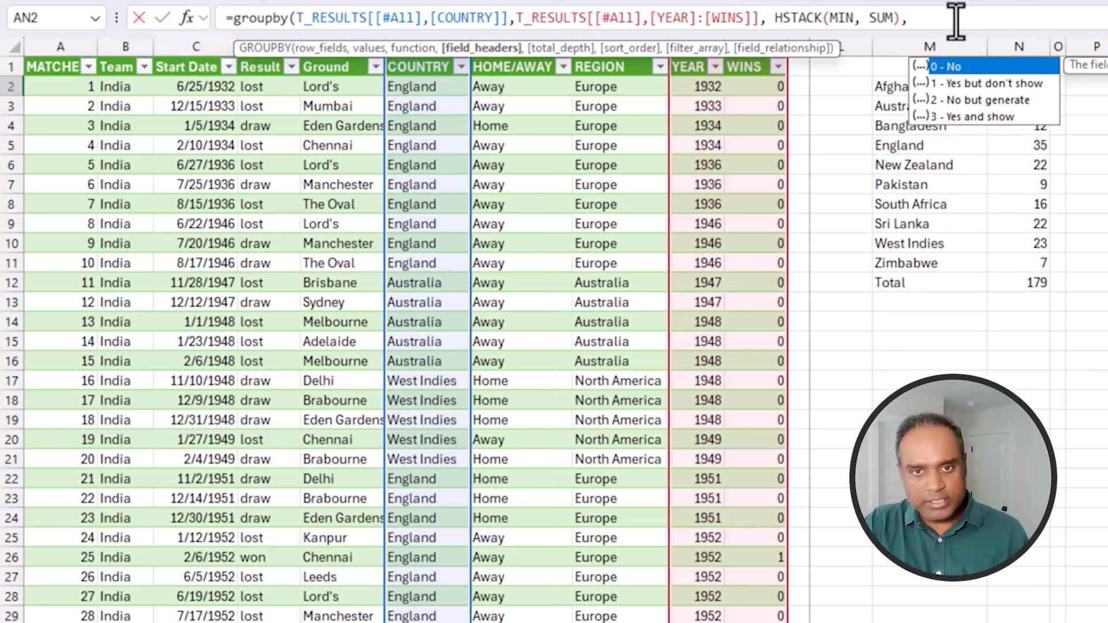
type("3,")
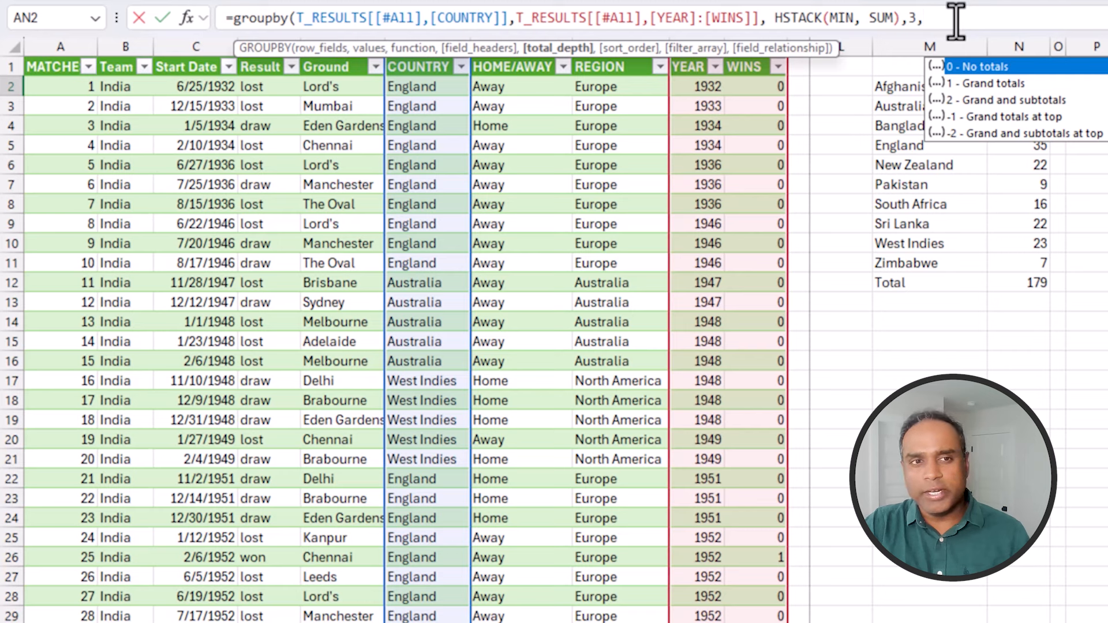
type("0,")
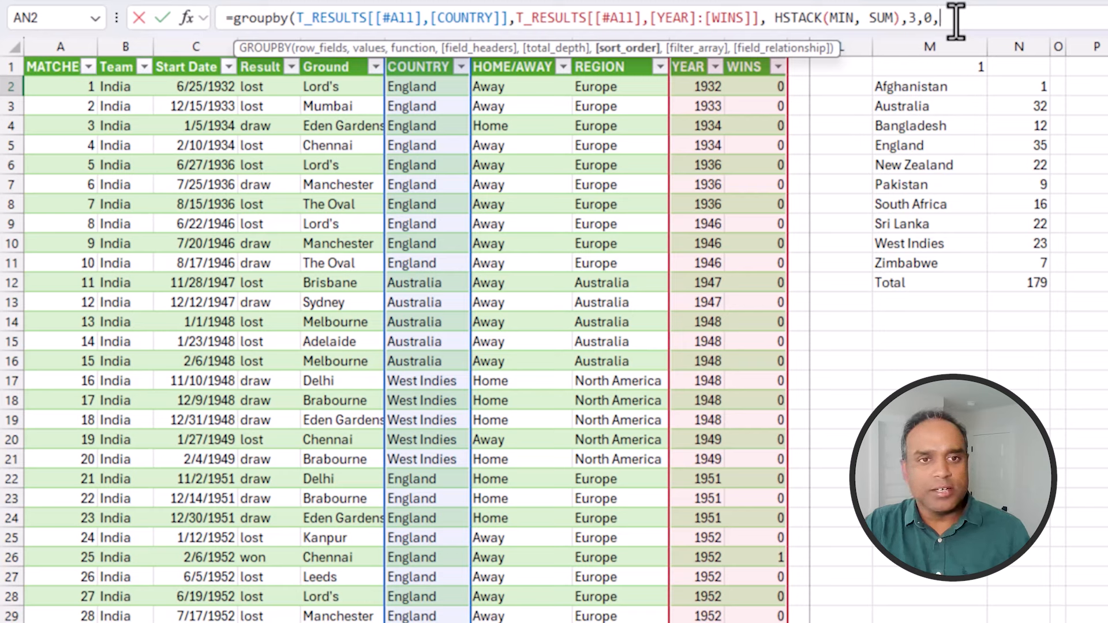
type("1")
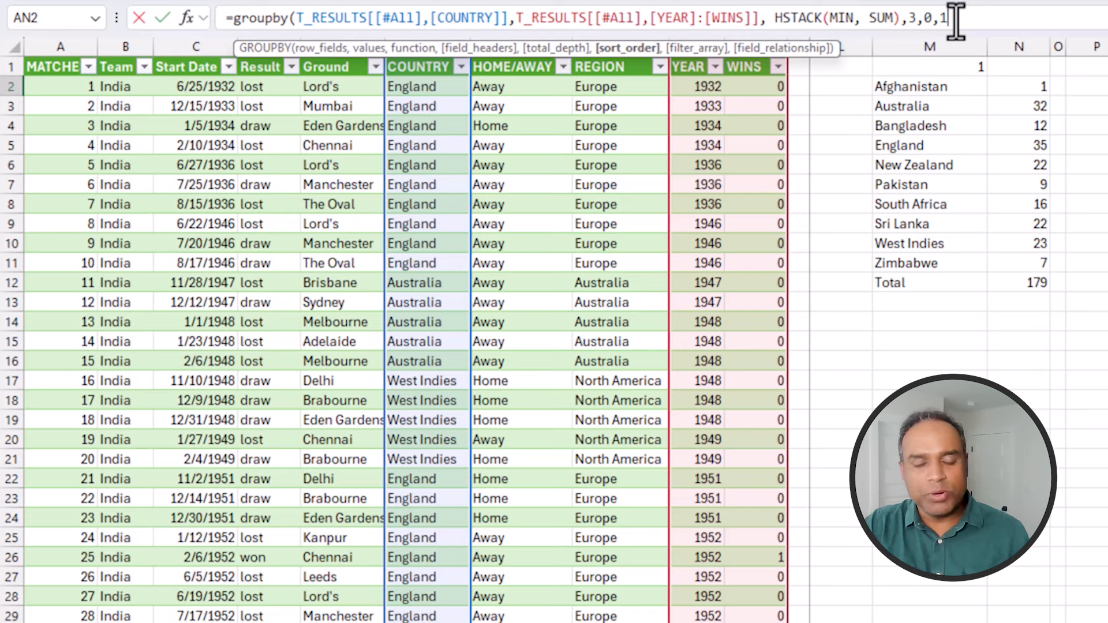
type(",")
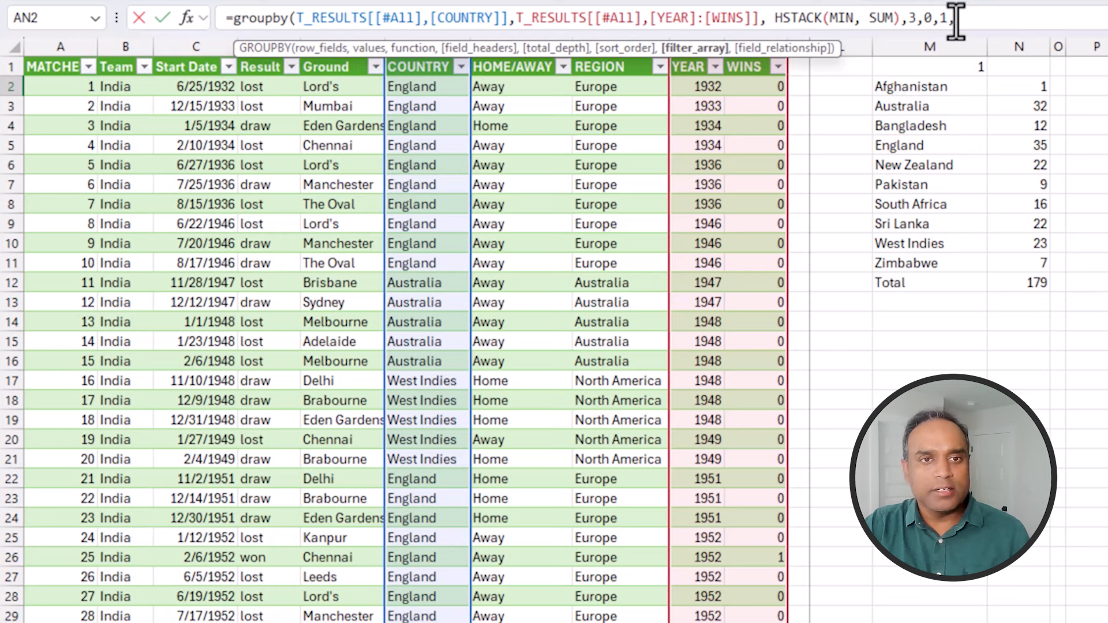
key("BackSpace")
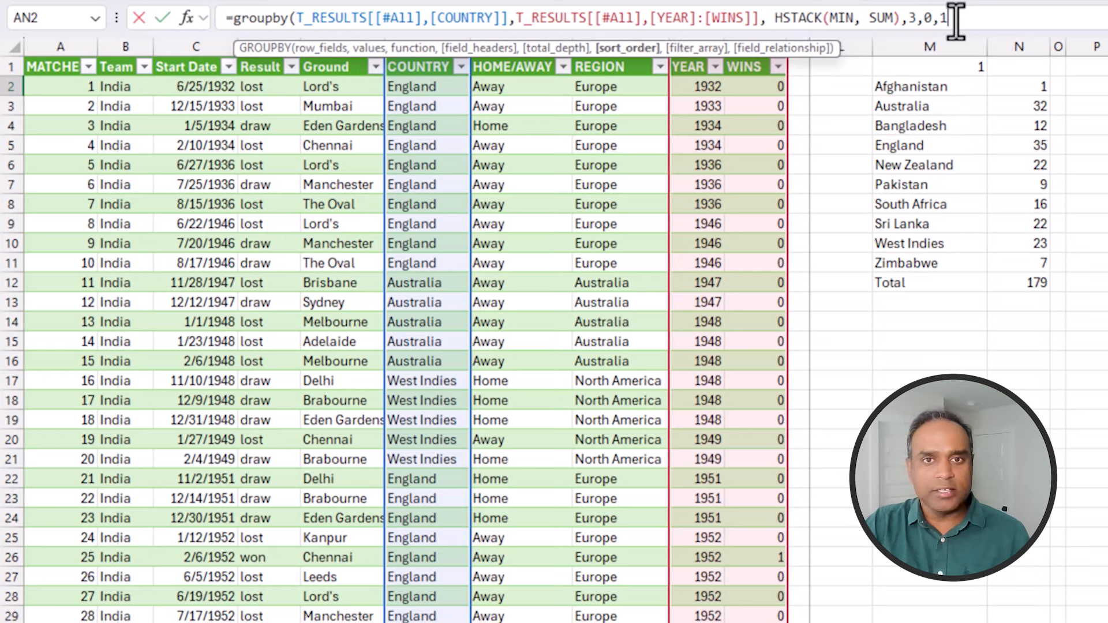
type(")")
key("Return")
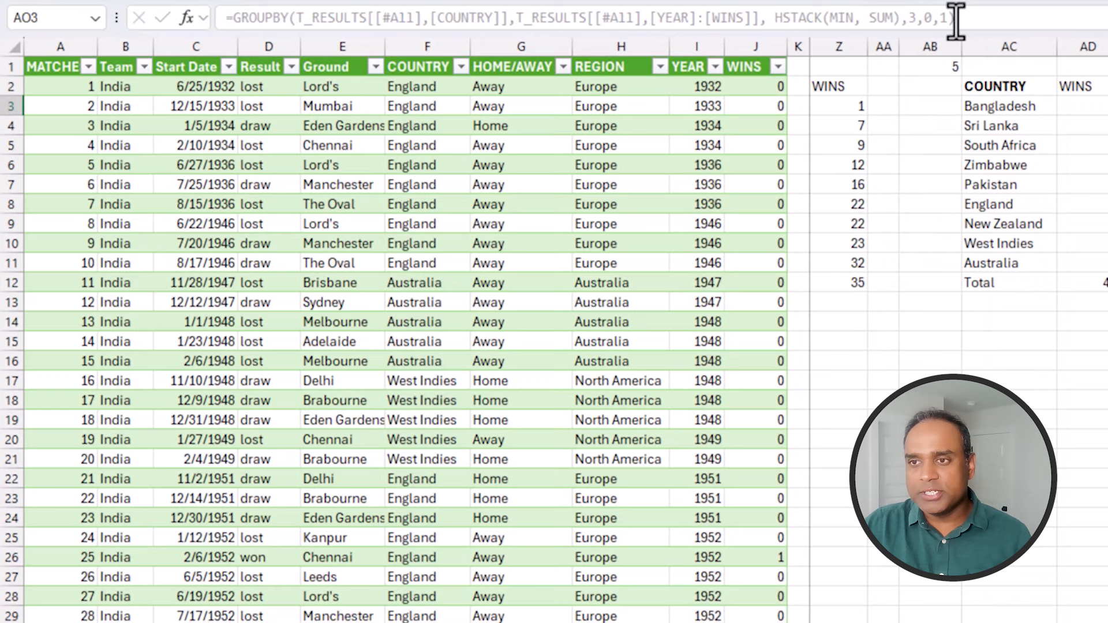
Step: Widen column AN so the full country names fit in the AN2 summary
key("Right")
key("Right")
key("Right")
key("Right")
key("Right")
key("Right")
key("Right")
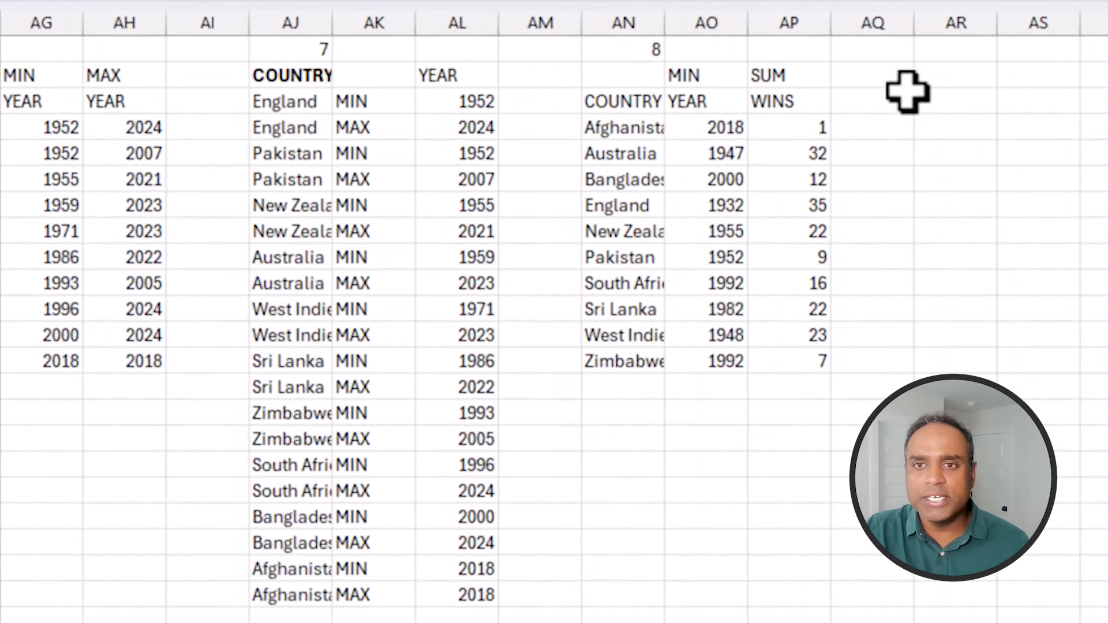
left_click_drag(665, 22, 732, 22)
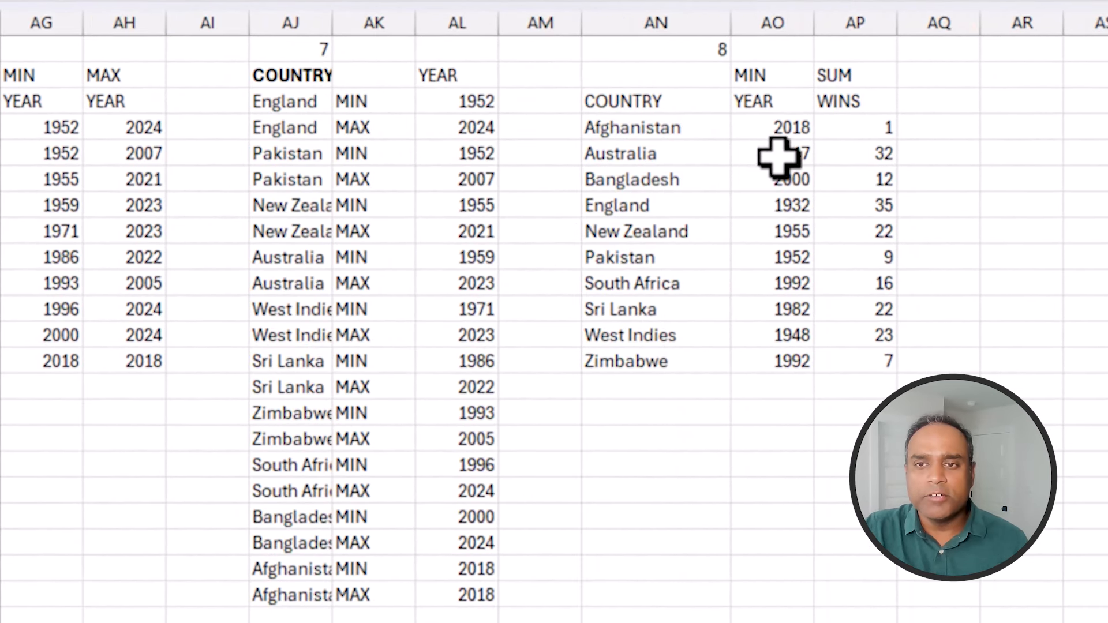
Step: Check Australia's first year and win total in the AN2 summary
left_click(802, 124)
left_click_drag(705, 161, 849, 153)
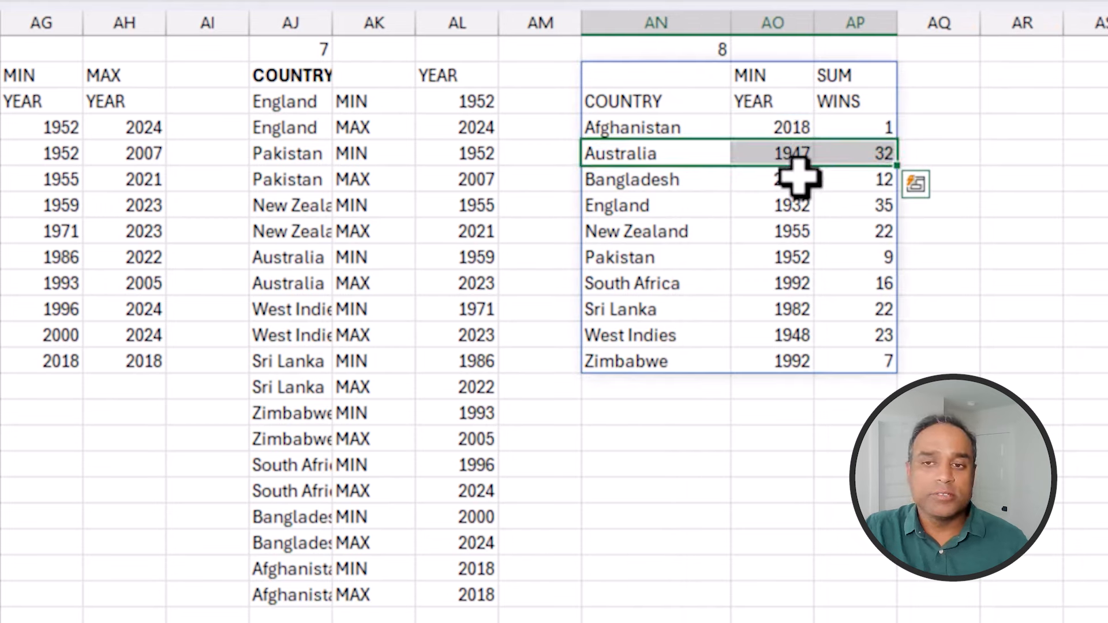
left_click(797, 153)
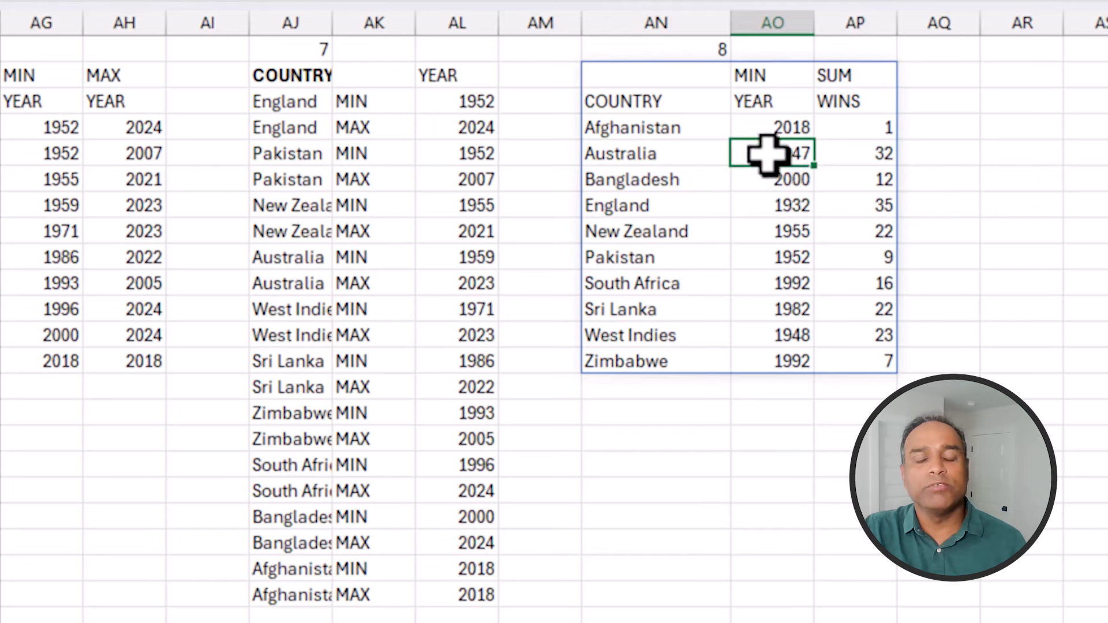
left_click(856, 159)
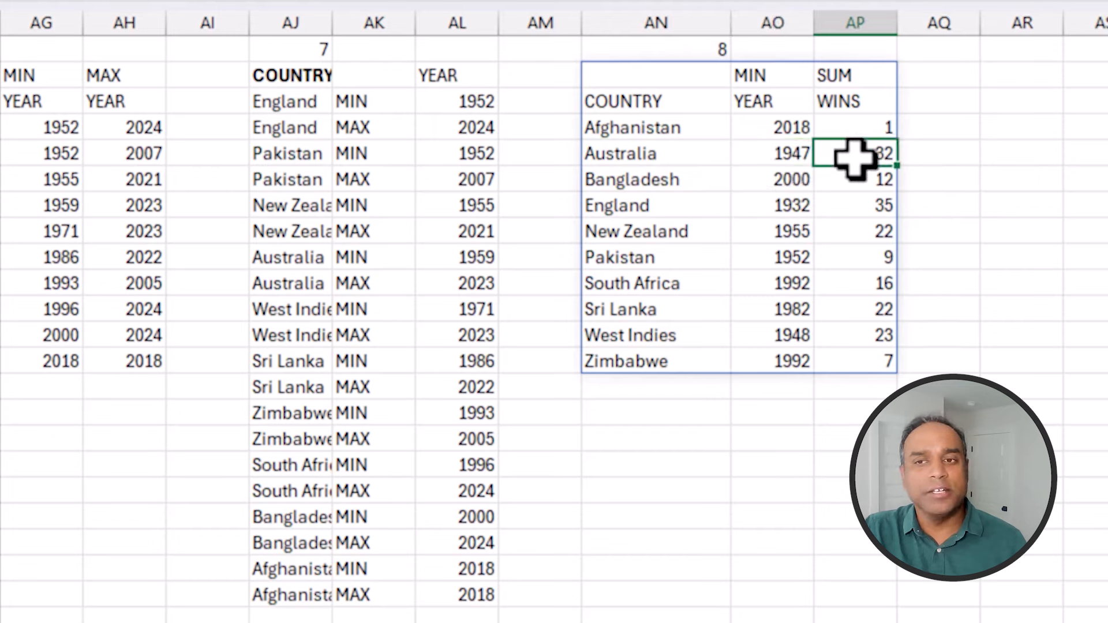
Step: Add T_RESULTS[[#All],[Result]]="won" as the filter_array argument of the AN2 GROUPBY formula and enter it
left_click(694, 79)
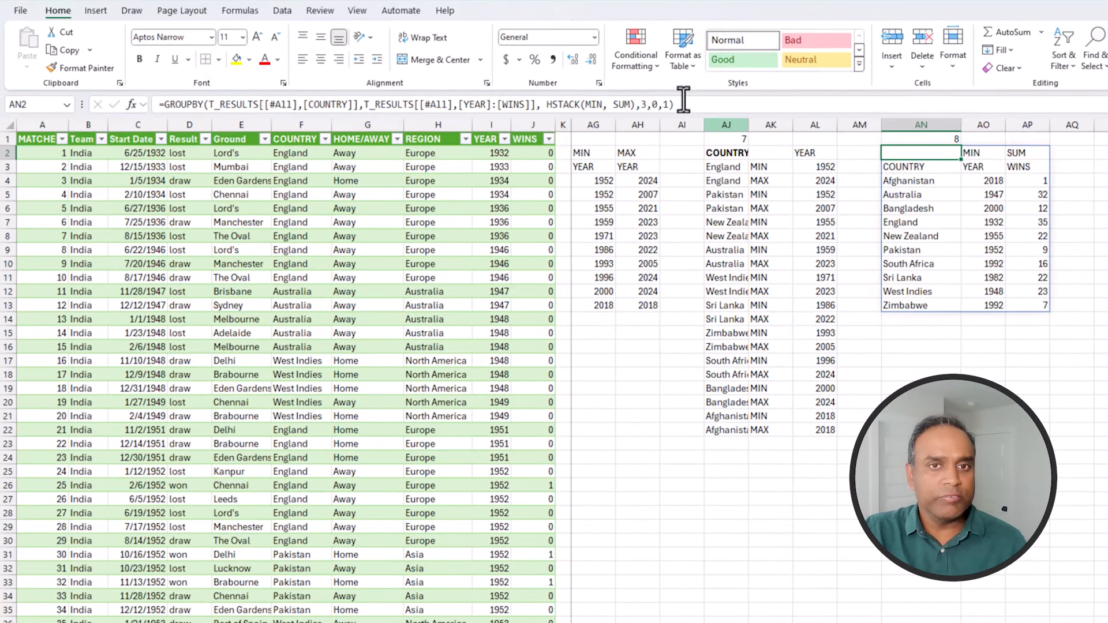
left_click(687, 104)
type(",")
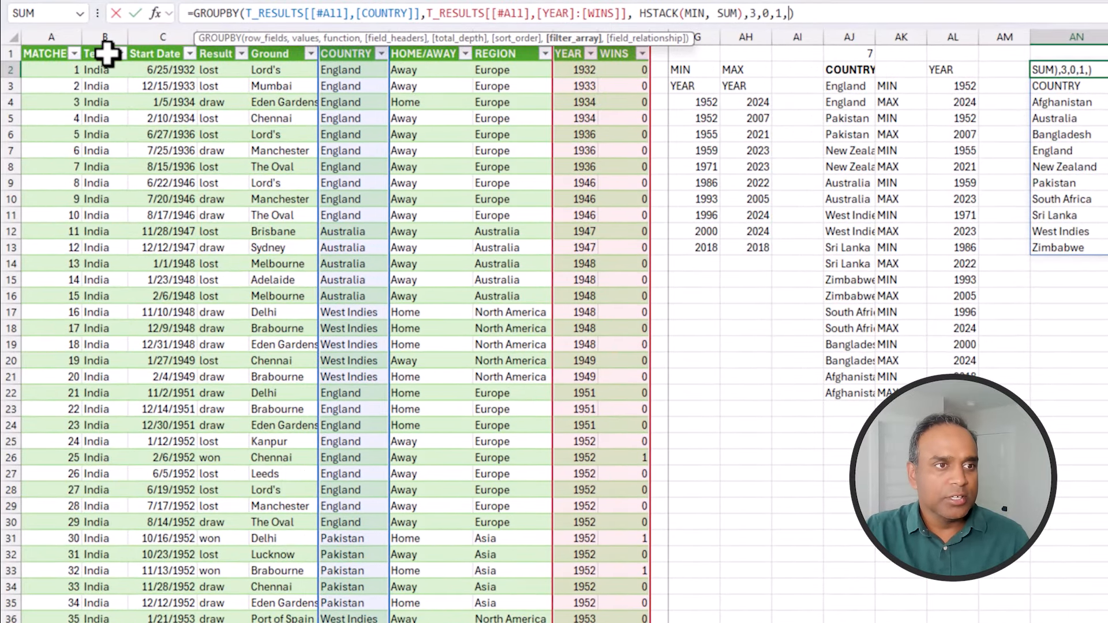
left_click(215, 54)
key("ctrl+shift+Down")
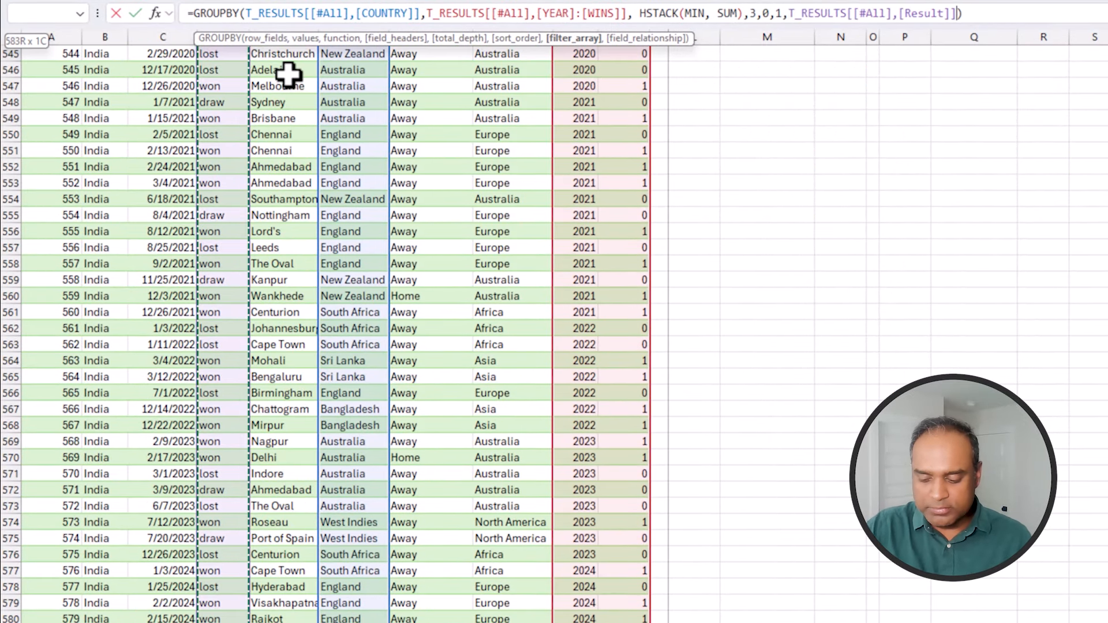
type("=")
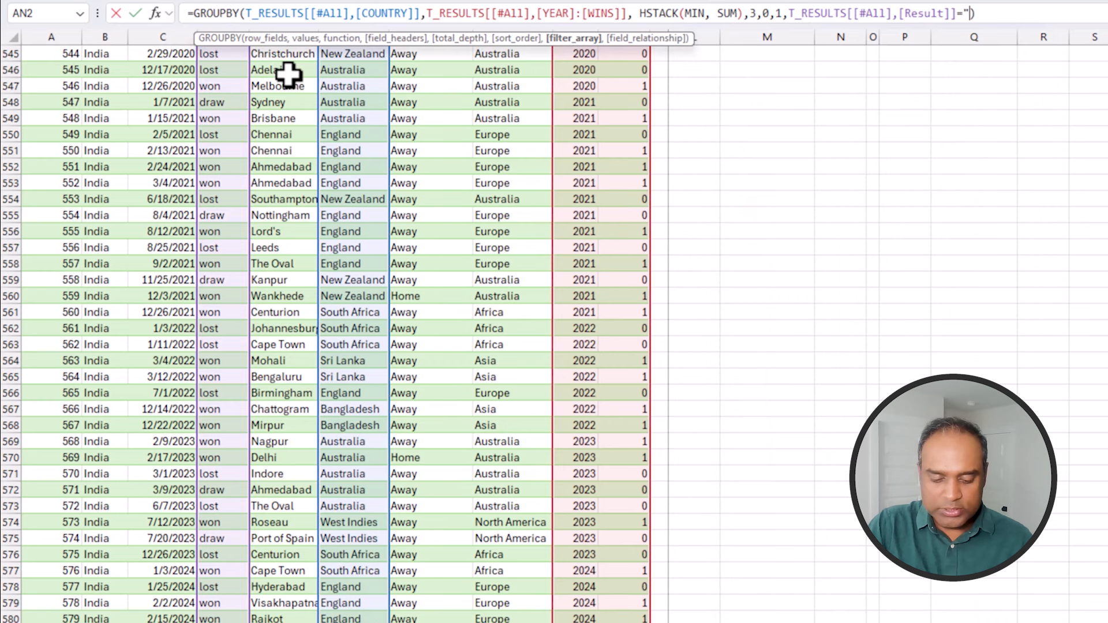
key("Return")
key("Up")
key("Up")
key("Right")
key("Right")
key("Right")
key("Right")
key("Right")
key("Right")
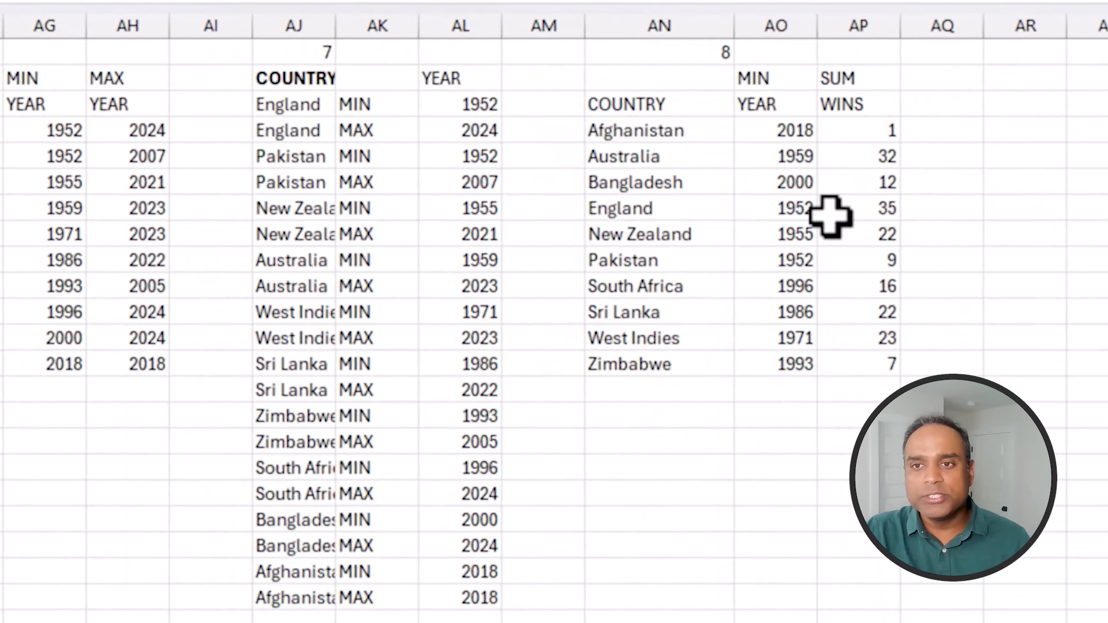
Step: Examine the Australia, Sri Lanka and New Zealand rows and the MIN YEAR and SUM WINS columns of the filtered AN2 summary
left_click(679, 161)
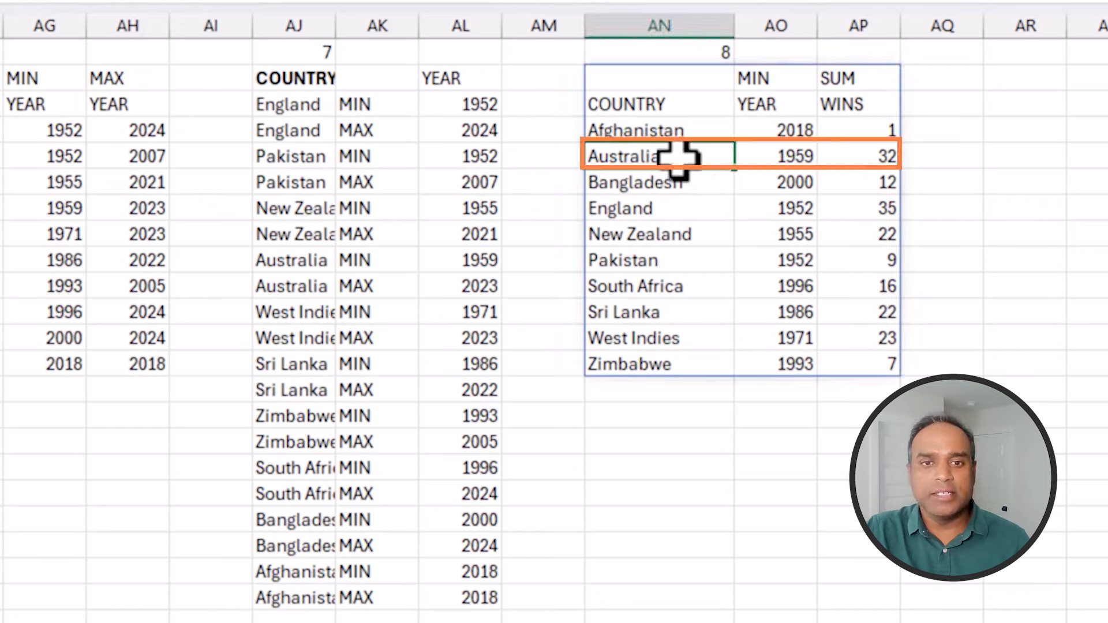
left_click_drag(679, 161, 877, 157)
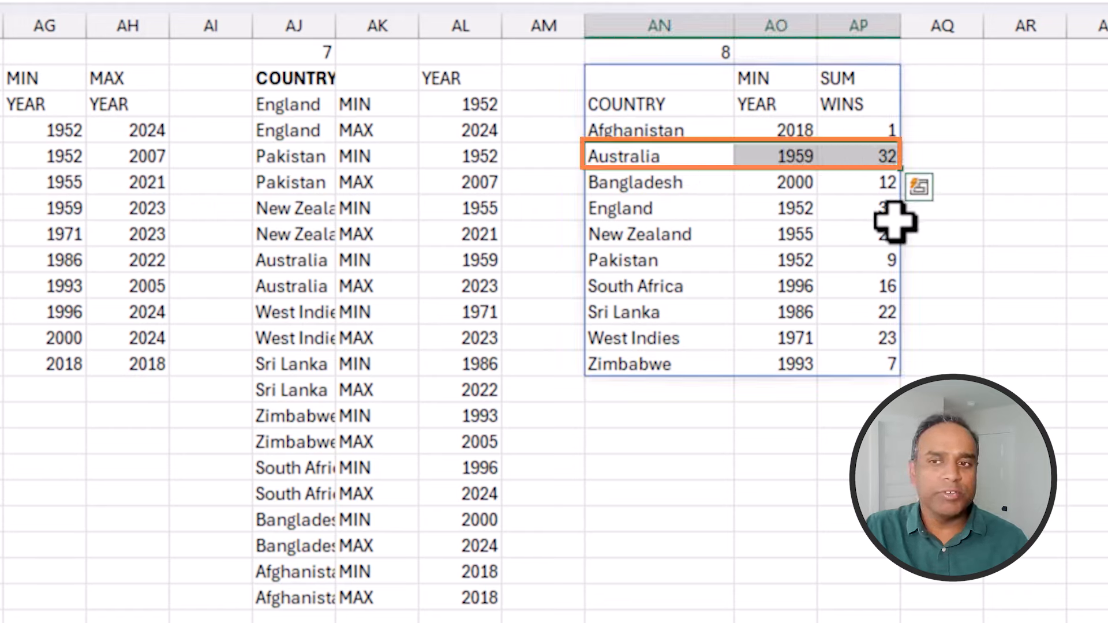
left_click(975, 367)
left_click_drag(882, 316, 692, 310)
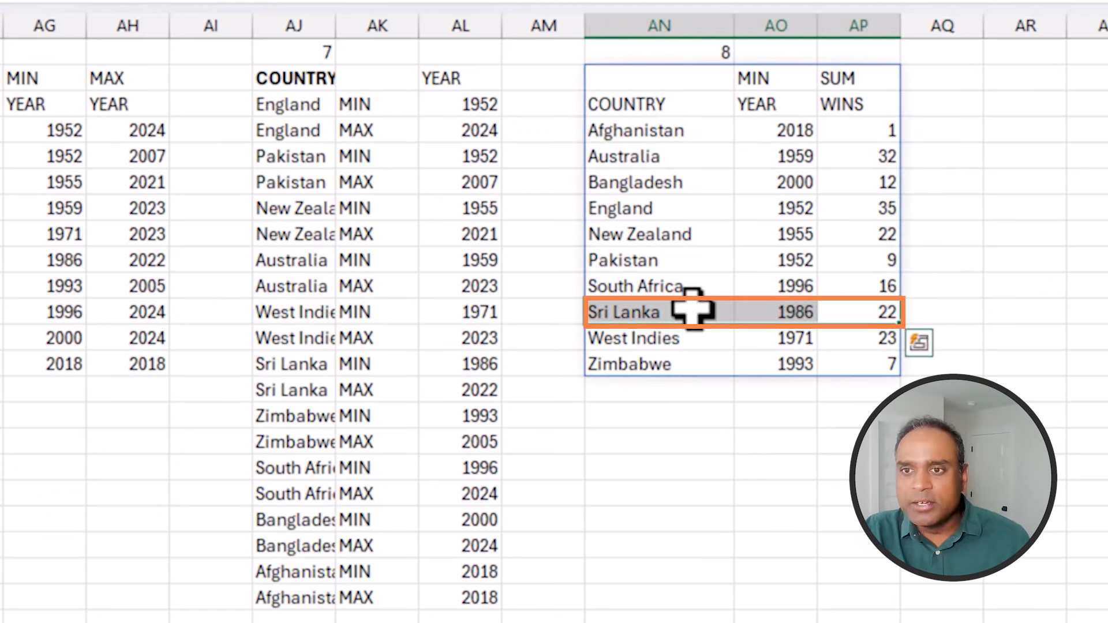
left_click_drag(673, 235, 888, 234)
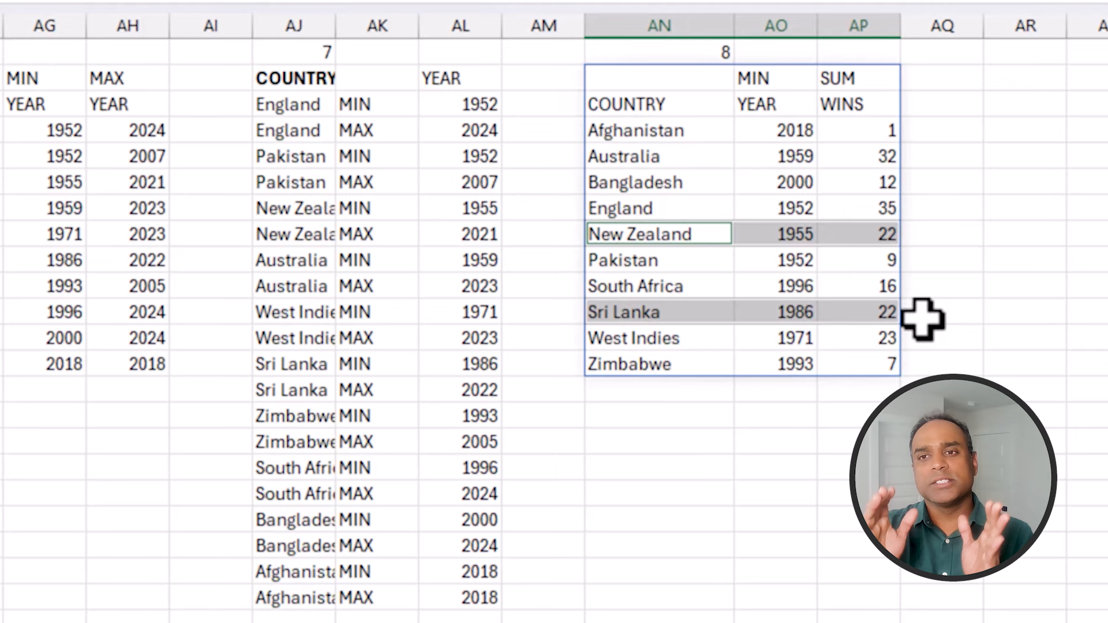
left_click_drag(776, 78, 796, 351)
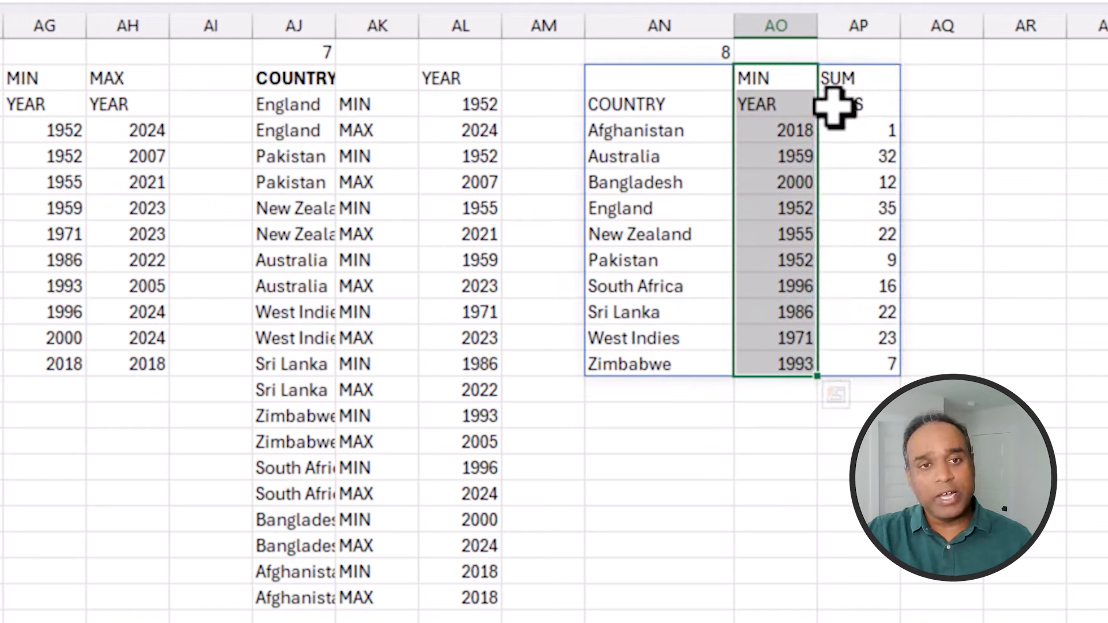
left_click_drag(791, 101, 794, 365)
left_click_drag(869, 105, 877, 358)
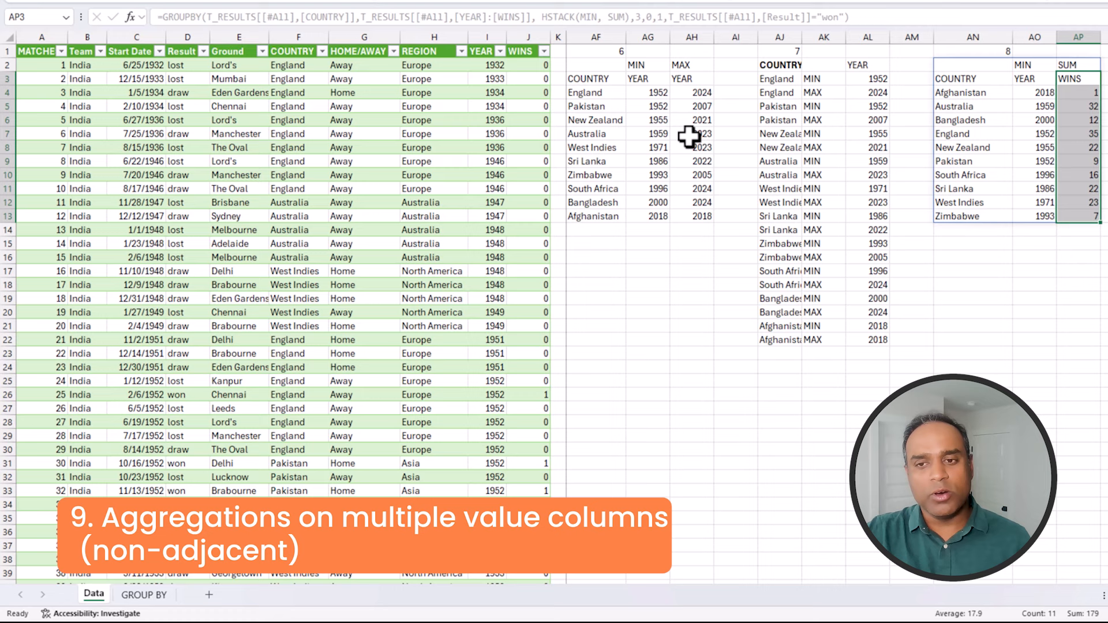
Step: Label cell AN15 with 9 and copy the AN2 GROUPBY formula to AN17
left_click(1005, 247)
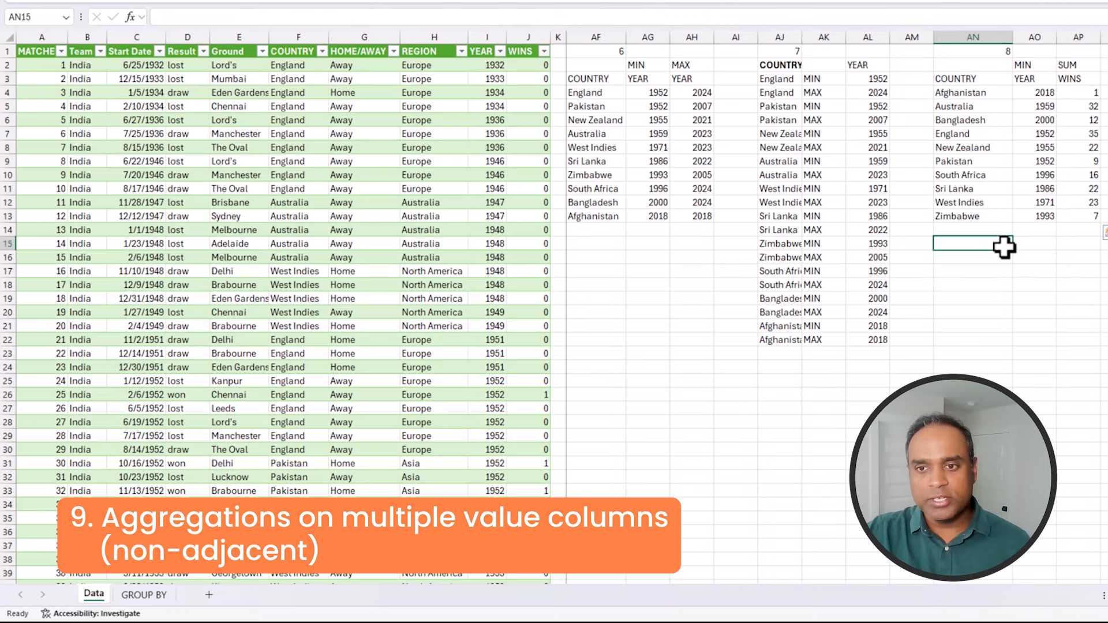
key("Return")
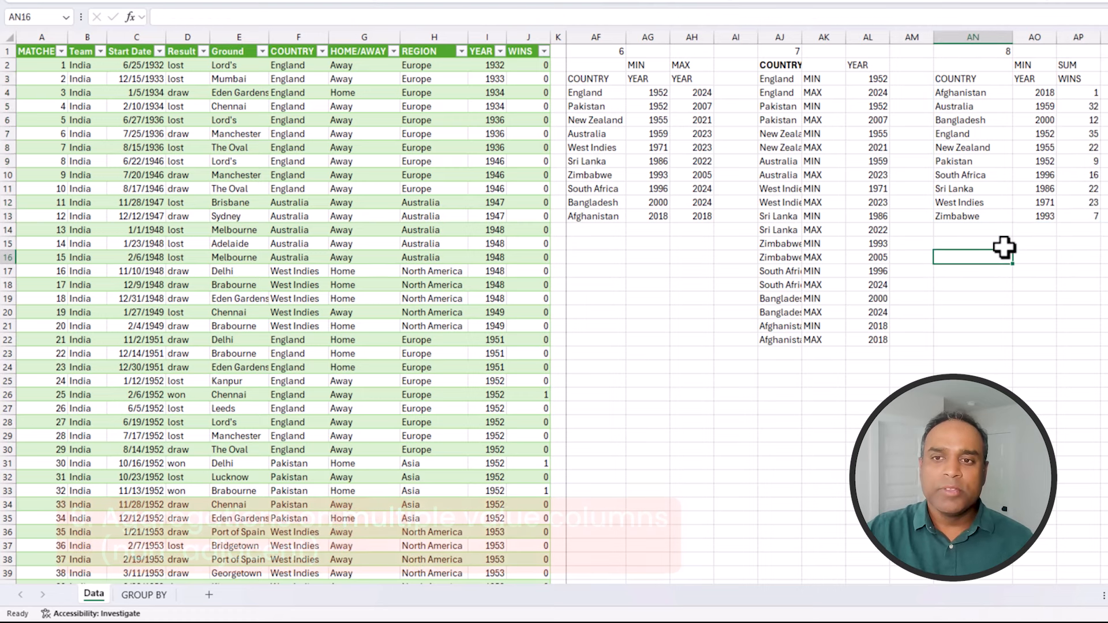
left_click(999, 65)
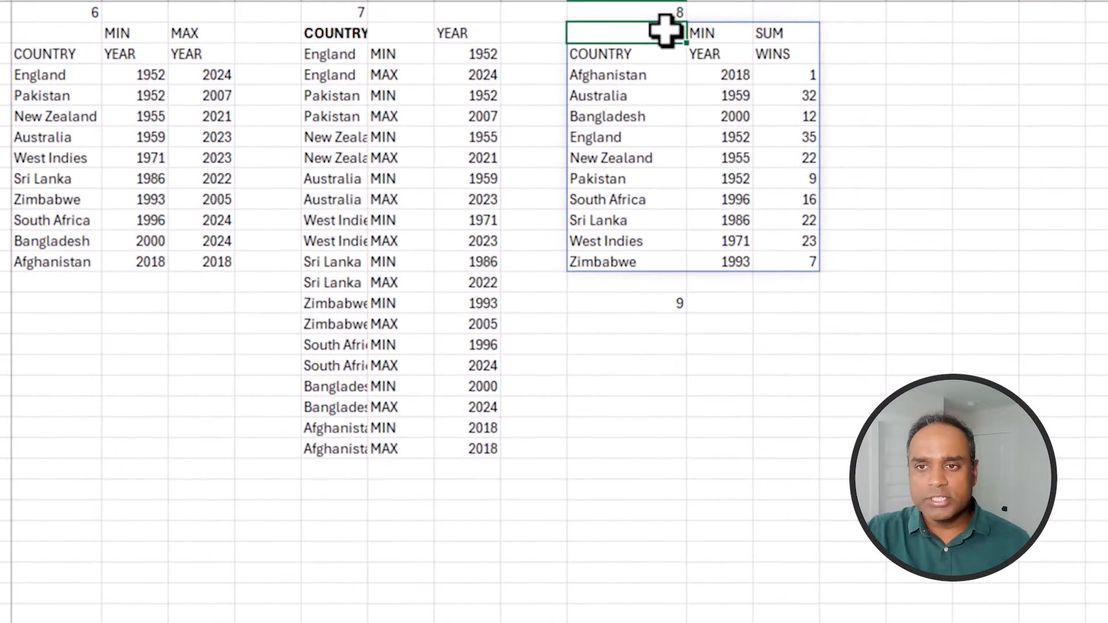
key("ctrl+c")
left_click(658, 347)
key("ctrl+v")
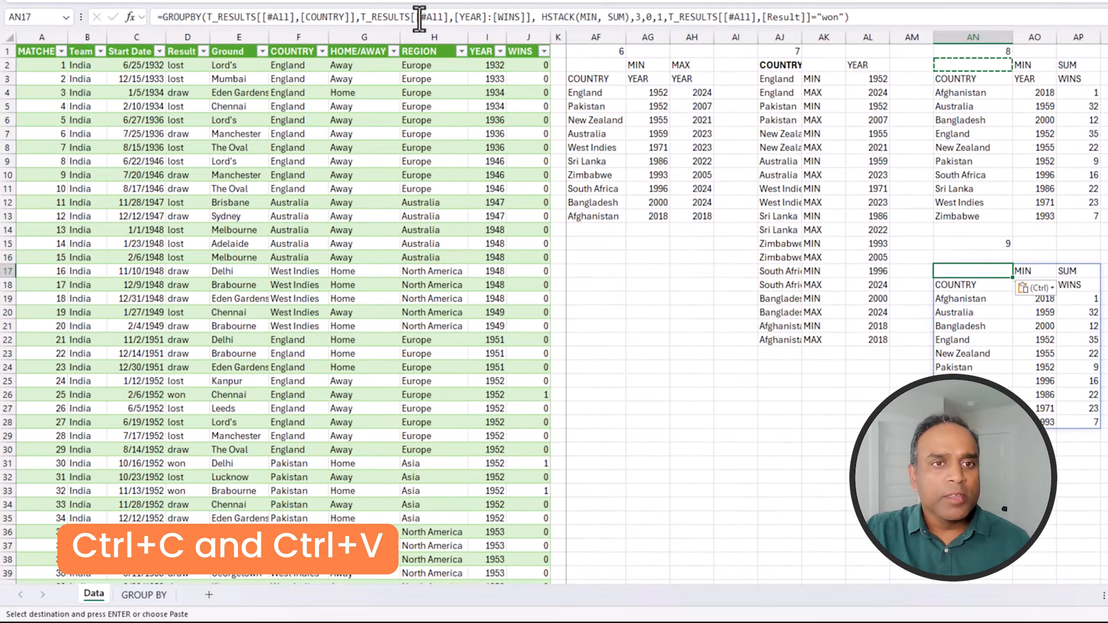
Step: Replace the values argument T_RESULTS[[#All],[YEAR]:[WINS]] in the AN17 formula with the start of a CHOOSECOLS function
left_click_drag(362, 16, 528, 16)
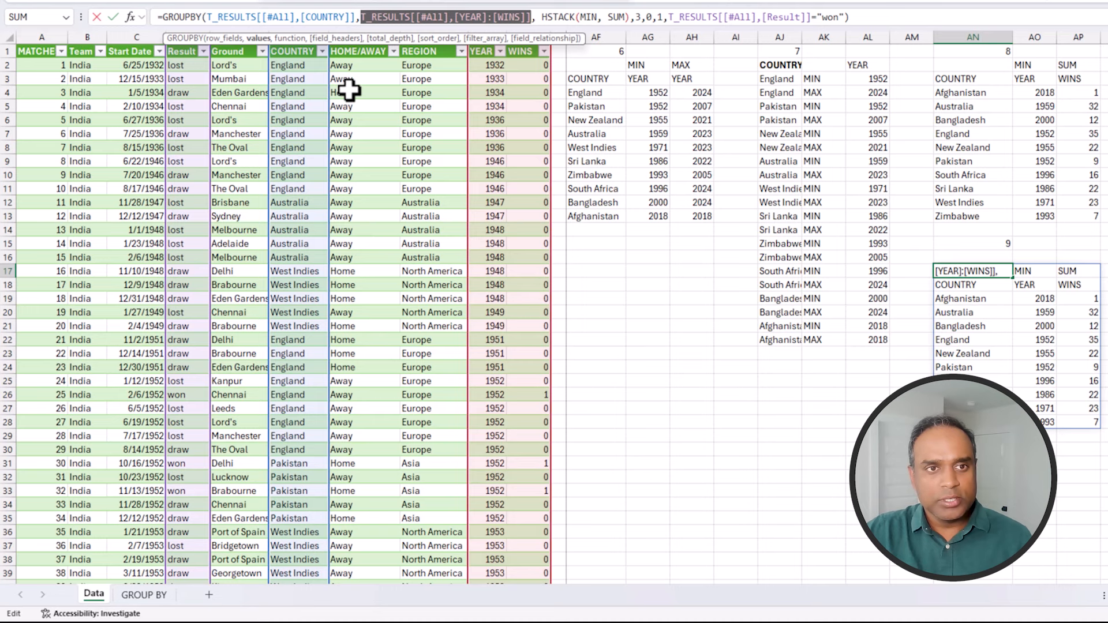
key("BackSpace")
type("CHOO")
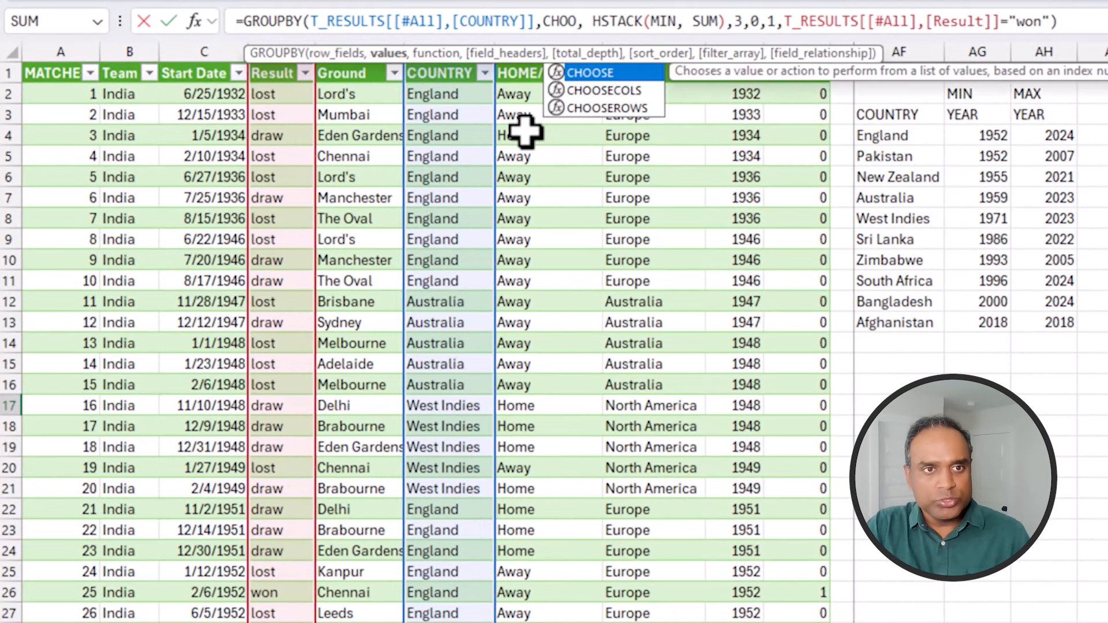
type("SECOL")
key("Tab")
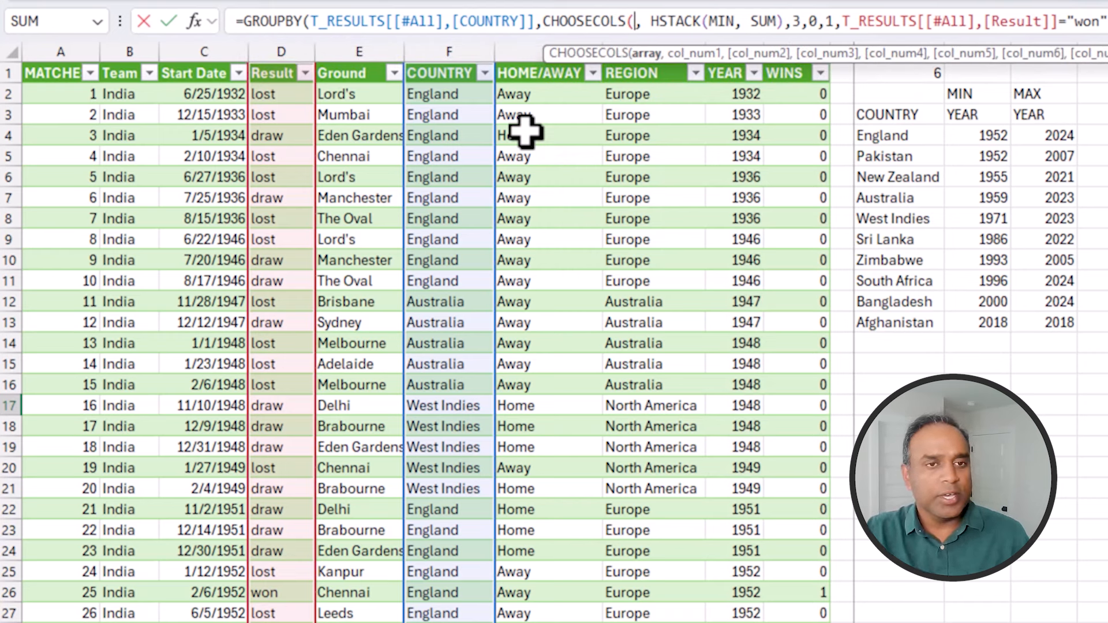
Step: Complete the CHOOSECOLS function in AN17 with the array T_RESULTS[#All] and column numbers 1 and 10
left_click(70, 73)
key("ctrl+shift+Right")
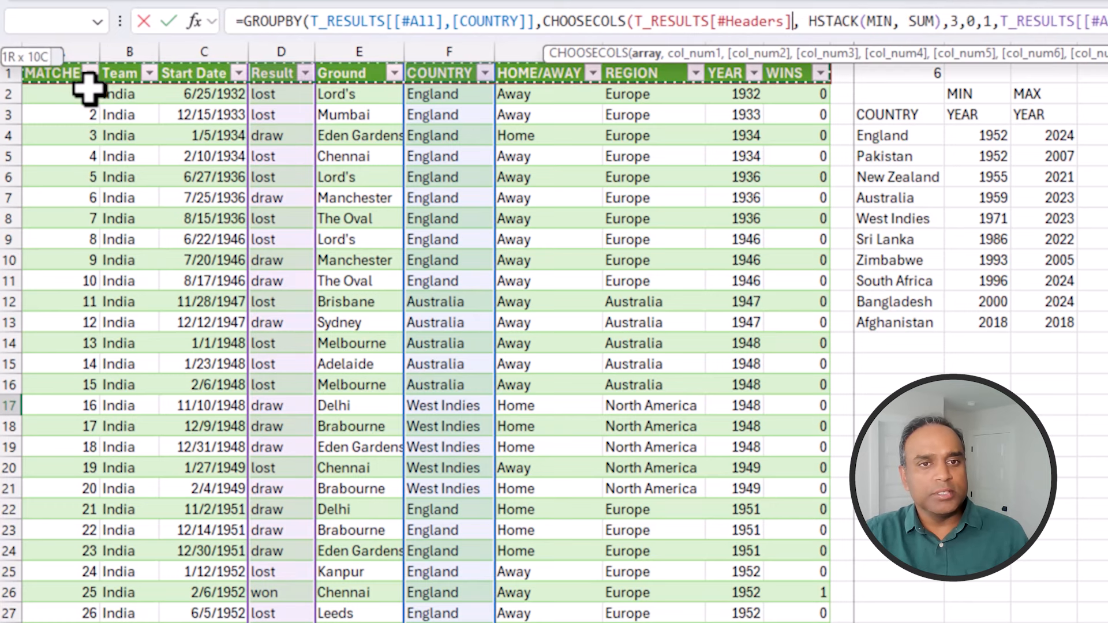
key("ctrl+shift+Down")
type(",")
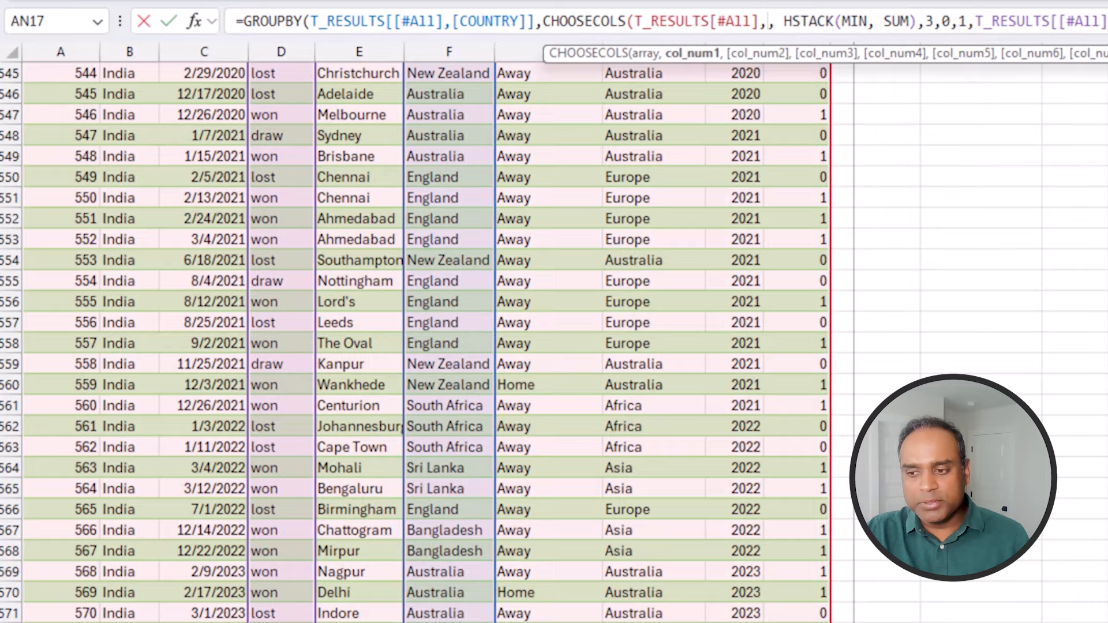
scroll(554, 342, "up", 20)
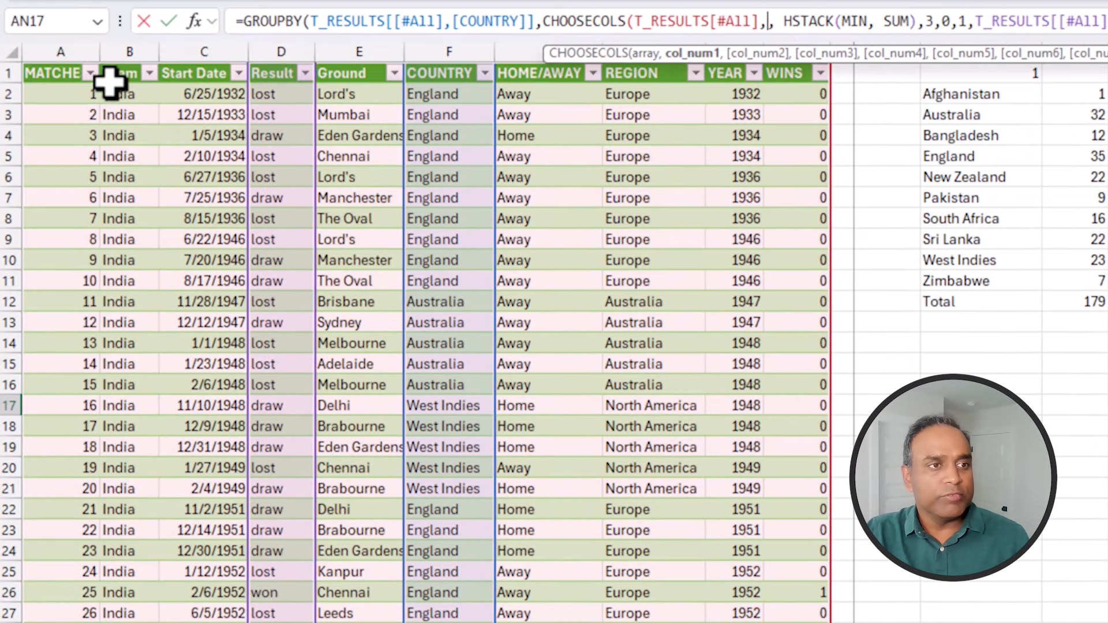
type("1,")
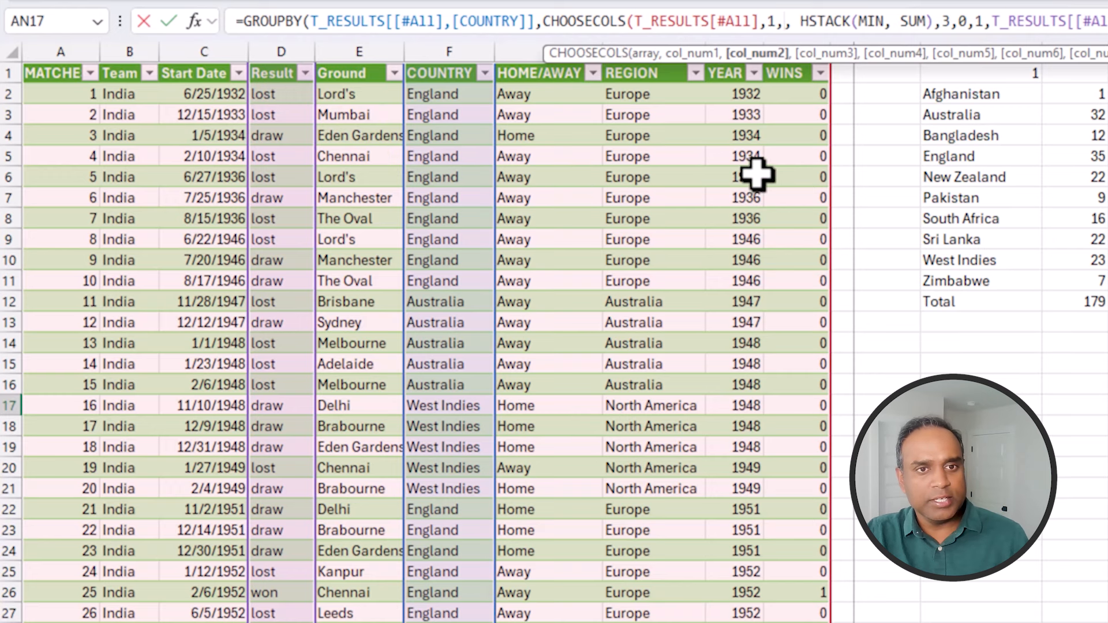
type("10)")
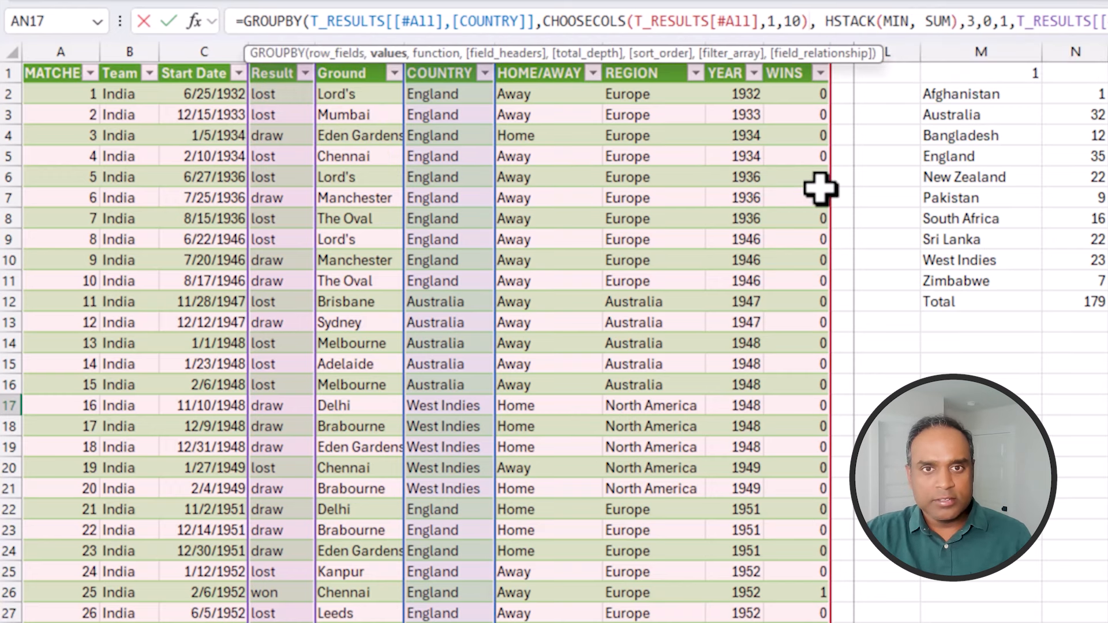
Step: Replace MIN with COUNT in the HSTACK of the AN17 formula, keeping SUM as the second function
double_click(898, 21)
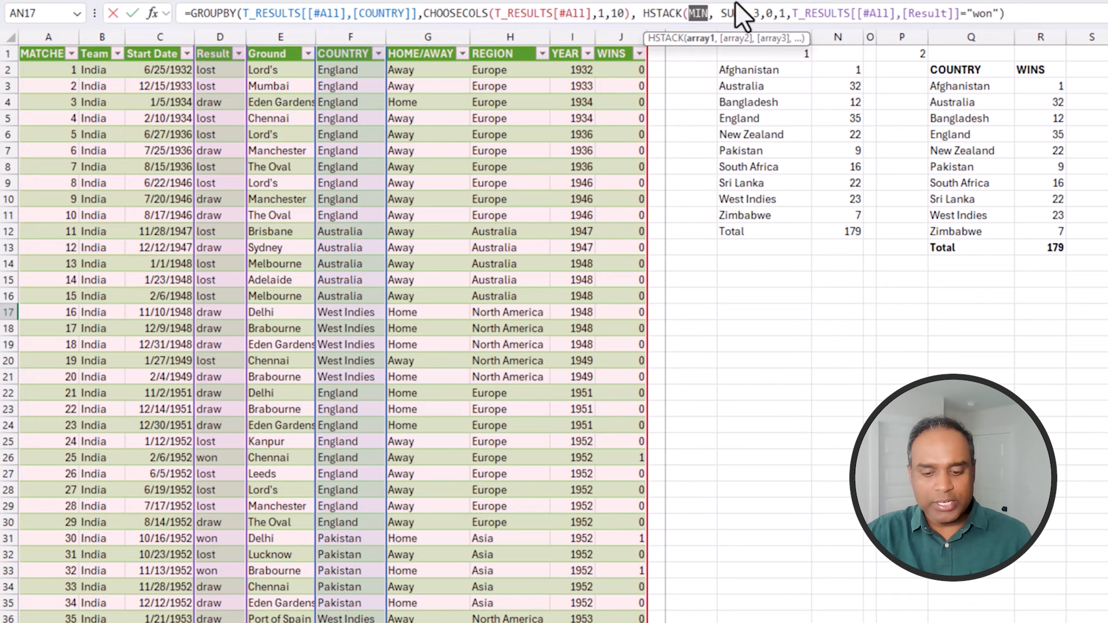
type("COUNT")
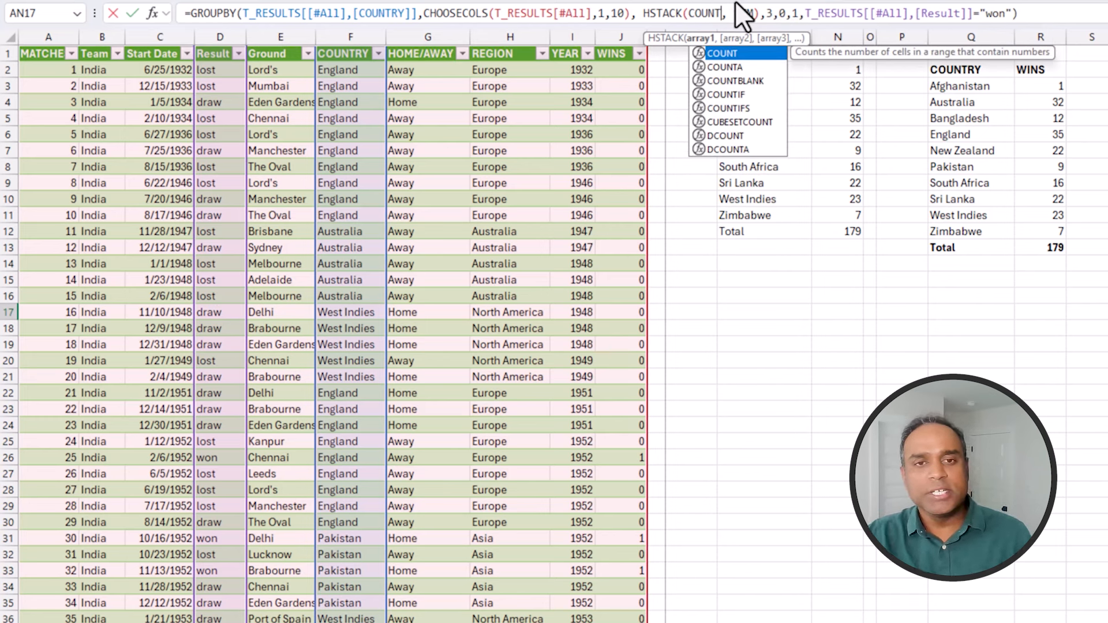
left_click(749, 13)
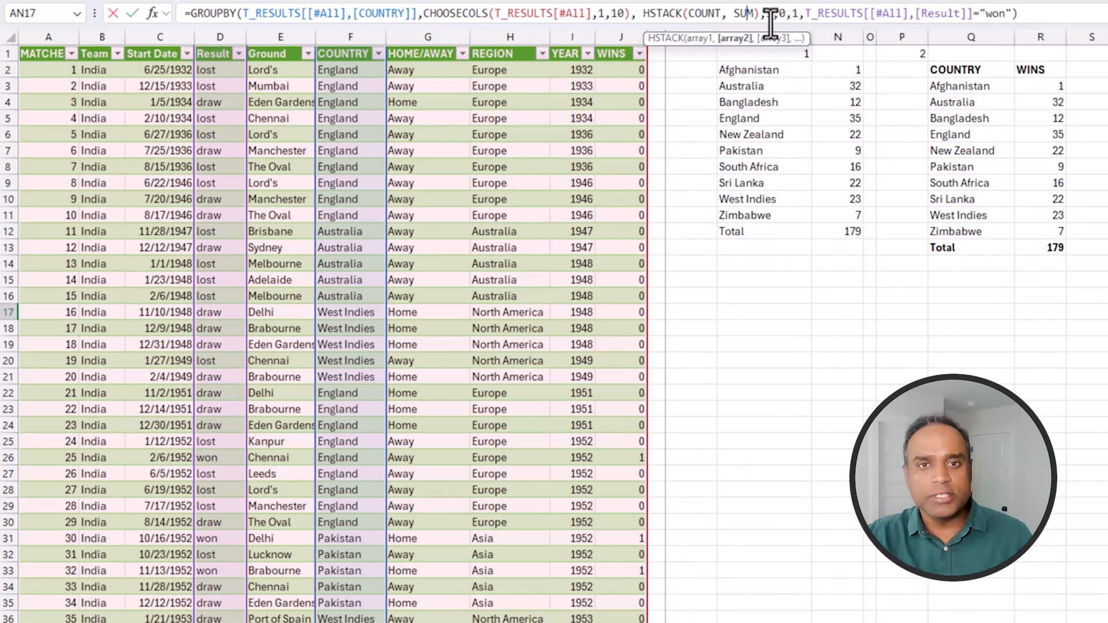
Step: Remove the Result="won" filter argument from the AN17 formula and enter it
left_click_drag(799, 14, 1017, 14)
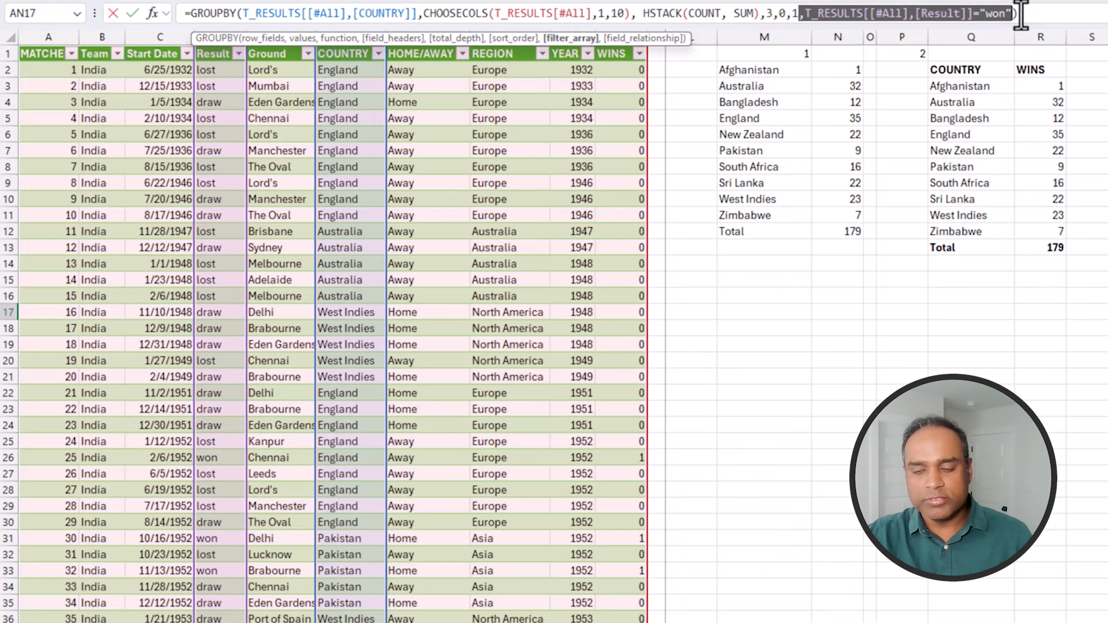
key("BackSpace")
key("Return")
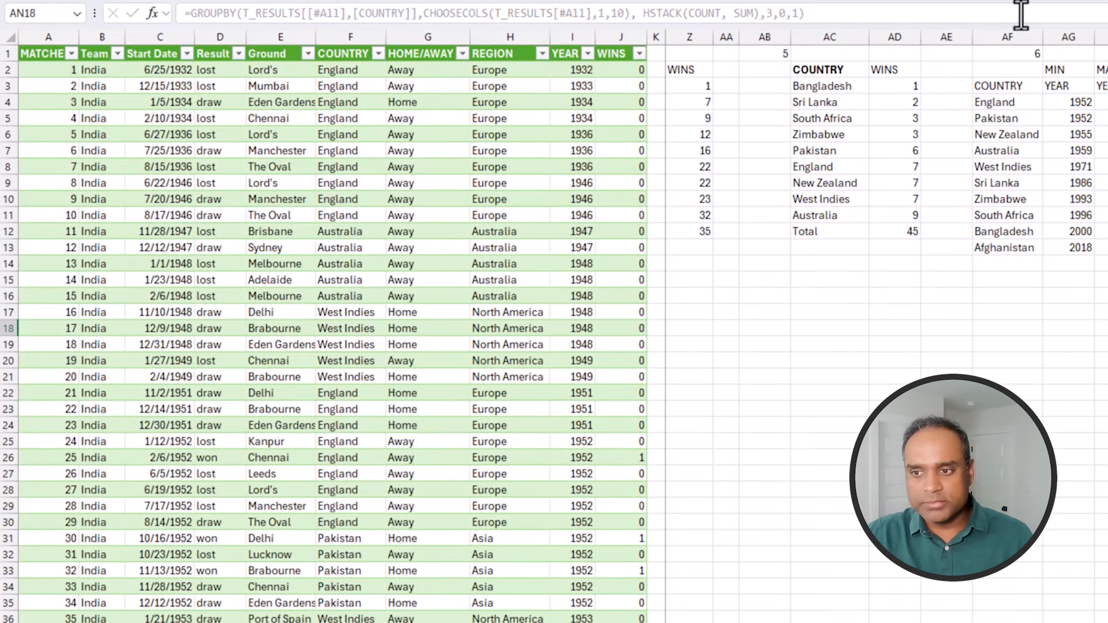
key("Right")
key("Right")
key("Right")
key("Right")
key("Right")
key("Right")
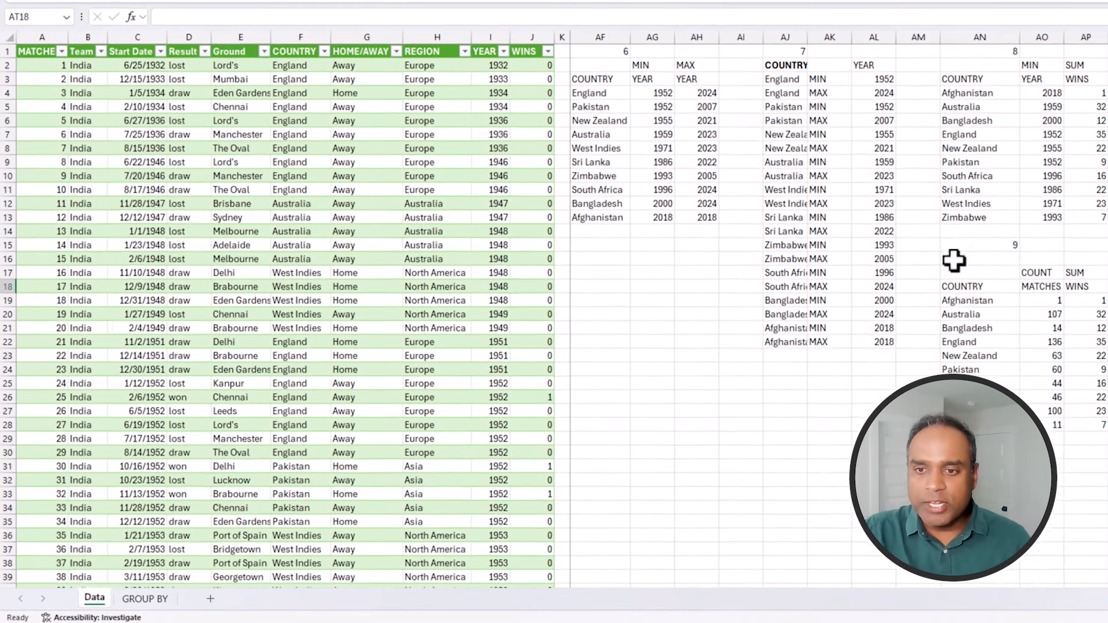
Step: Set the total_depth argument of the AN17 GROUPBY formula to 1
left_click(964, 287)
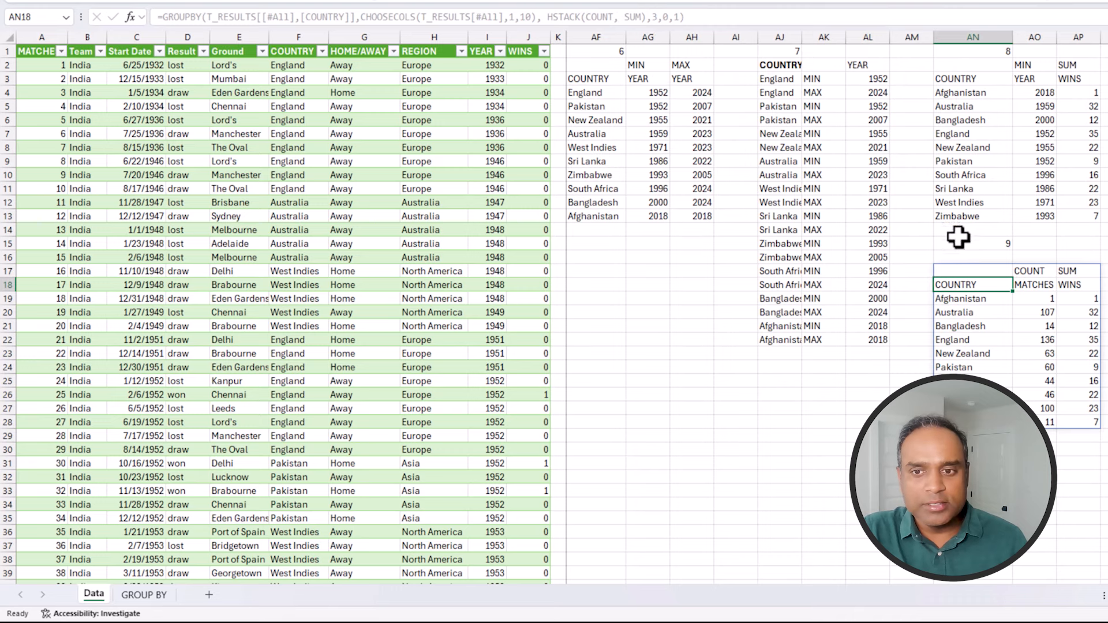
left_click(970, 272)
left_click(668, 17)
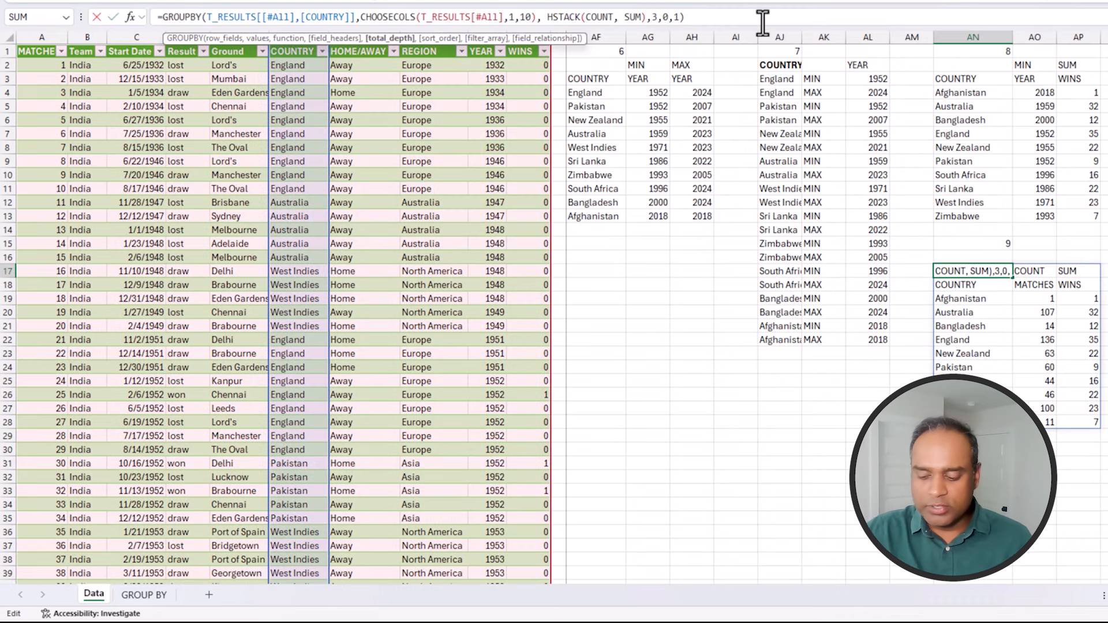
key("BackSpace")
type("1")
key("Return")
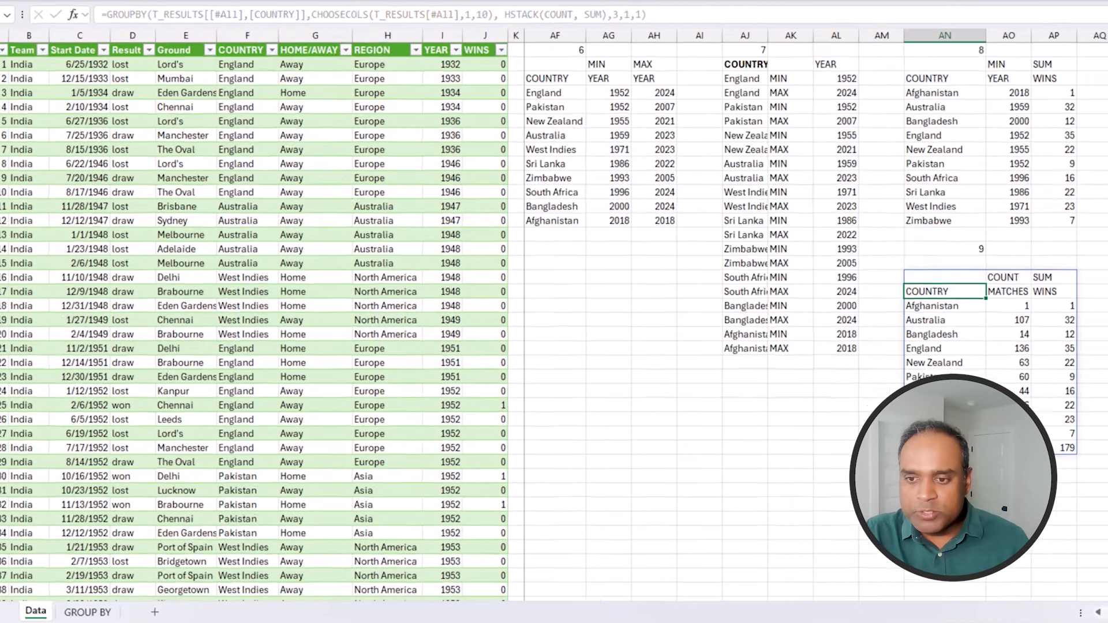
Step: Examine the COUNT of MATCHES and SUM of WINS per country in the AN17 summary
left_click(1042, 435)
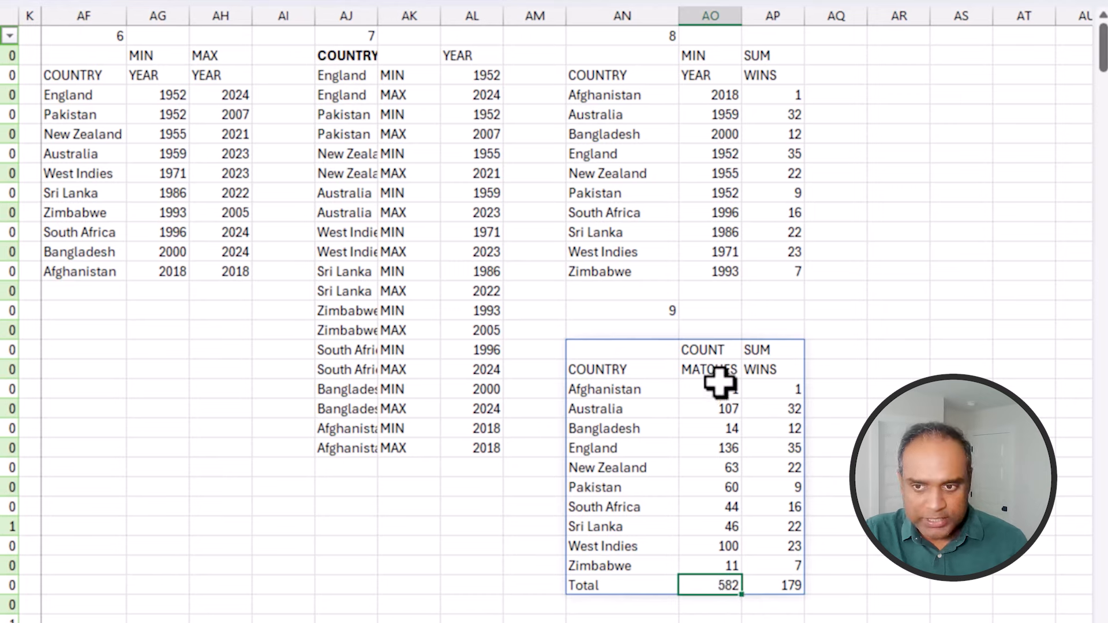
left_click_drag(721, 389, 725, 560)
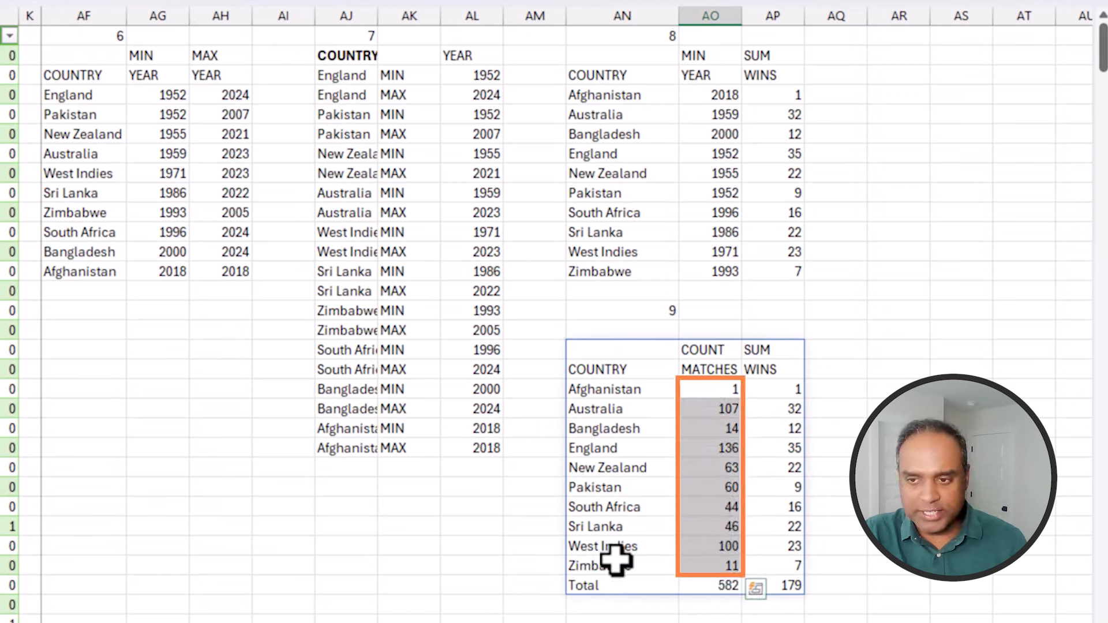
left_click_drag(779, 391, 787, 568)
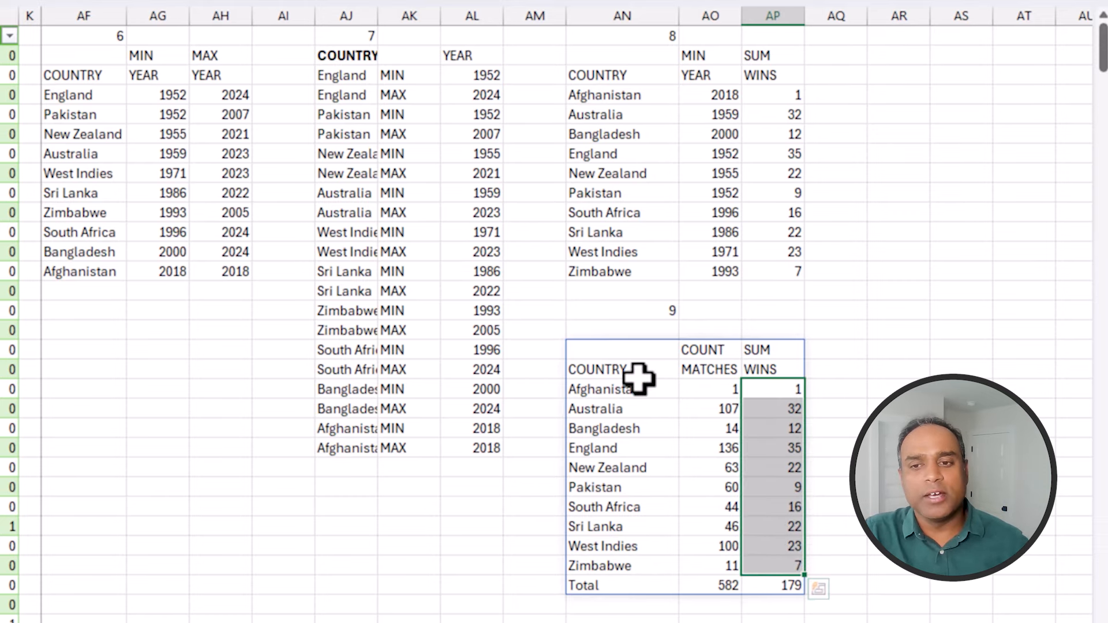
left_click(639, 356)
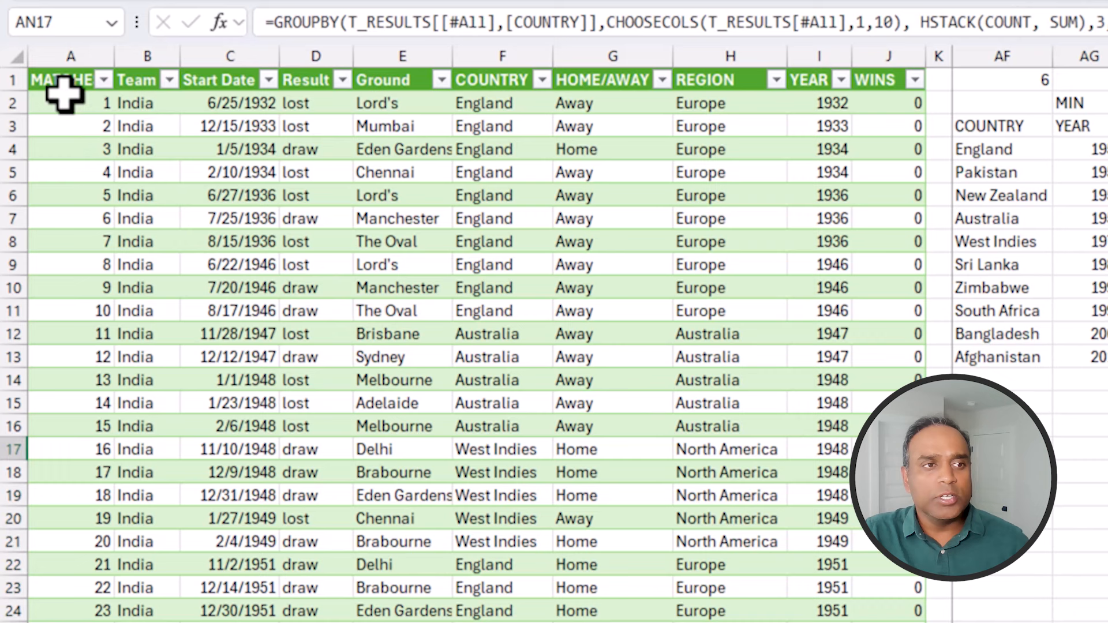
Step: Examine the non-adjacent MATCHES and WINS source columns and the CHOOSECOLS and HSTACK arguments of the AN17 formula
left_click(56, 55)
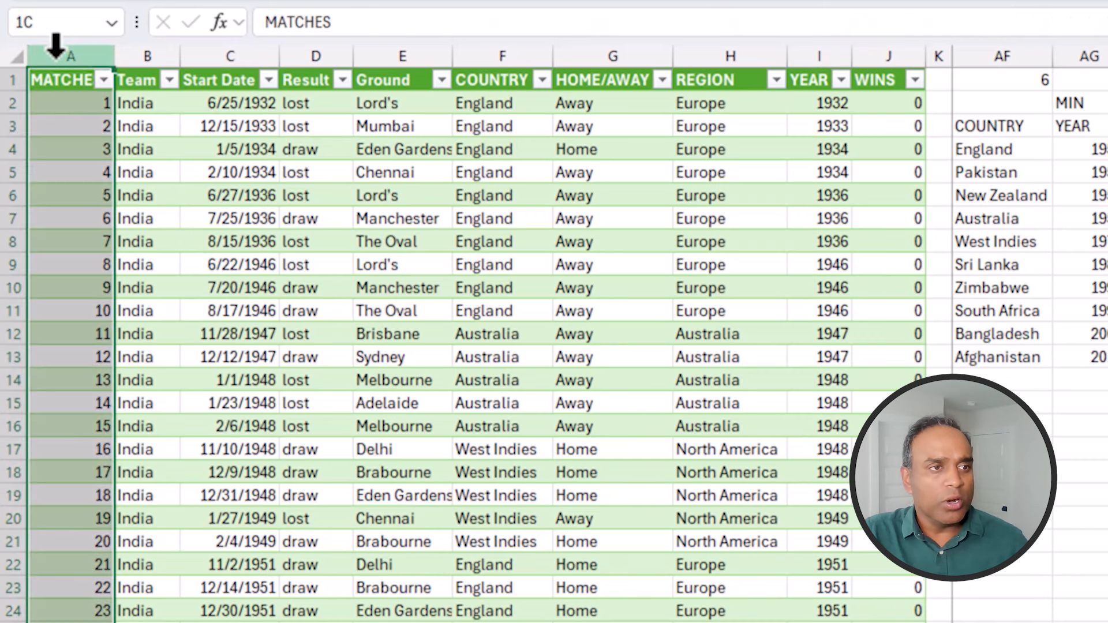
left_click(866, 70, "shift")
left_click(893, 52)
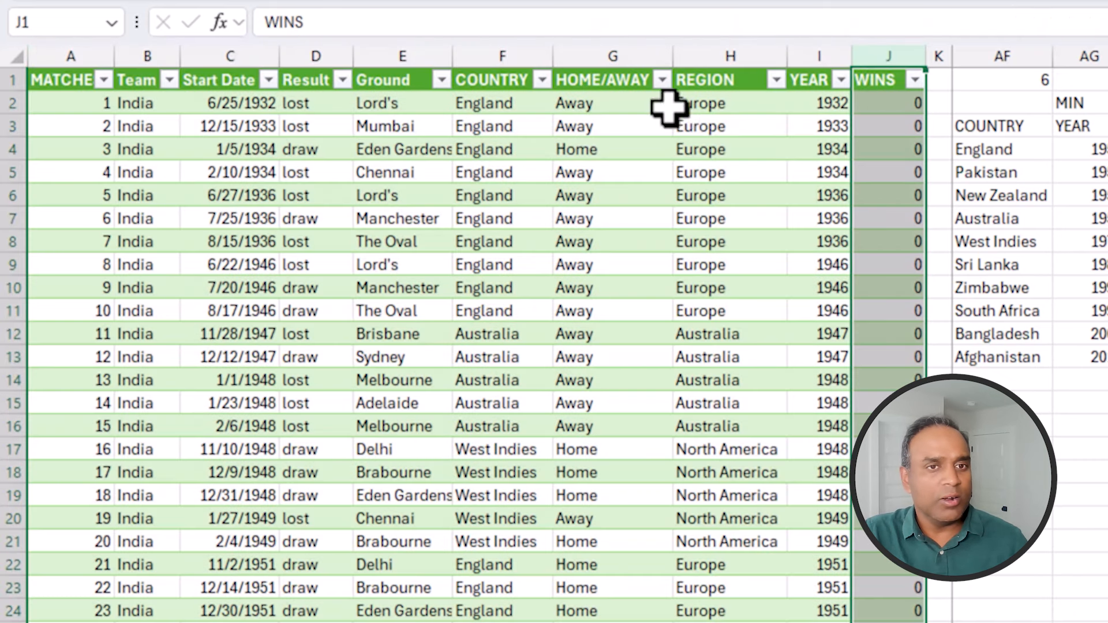
left_click(97, 52, "ctrl")
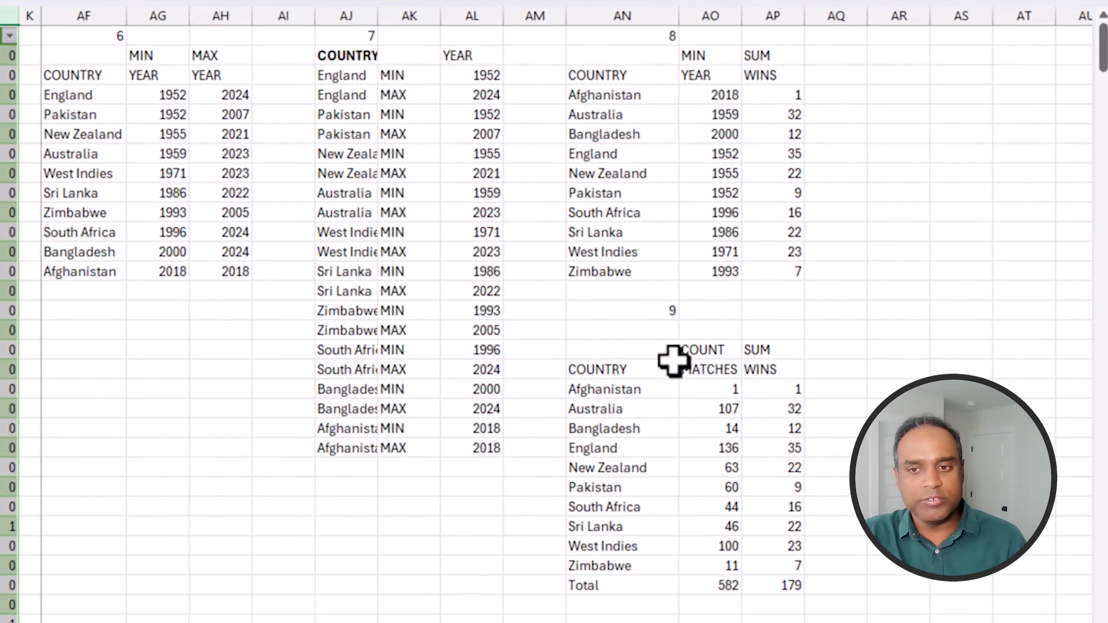
left_click(667, 351)
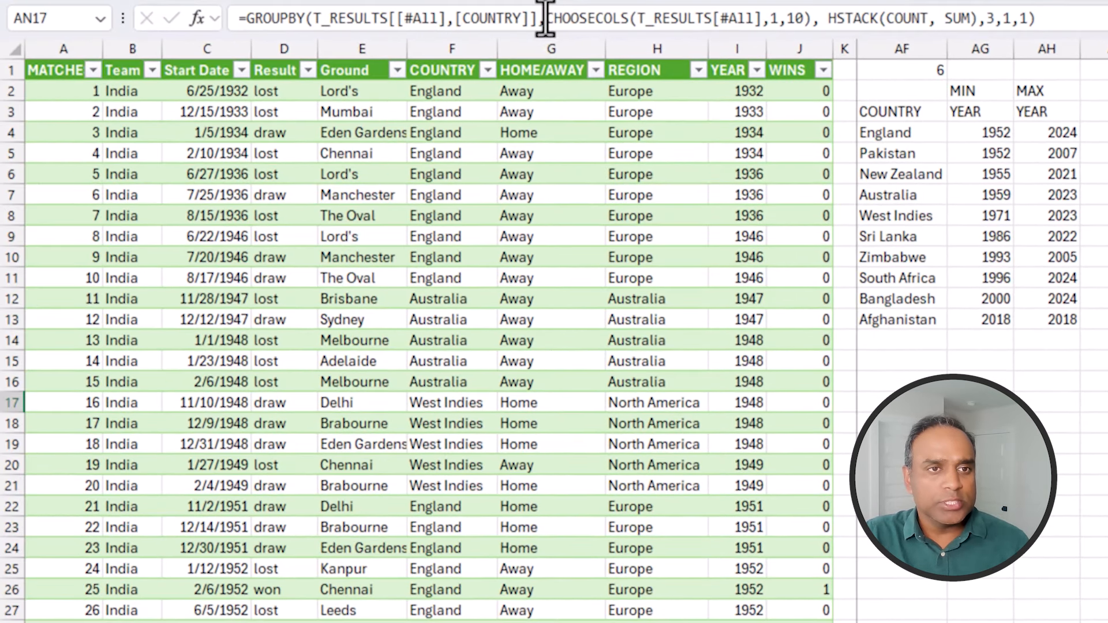
left_click_drag(546, 18, 979, 18)
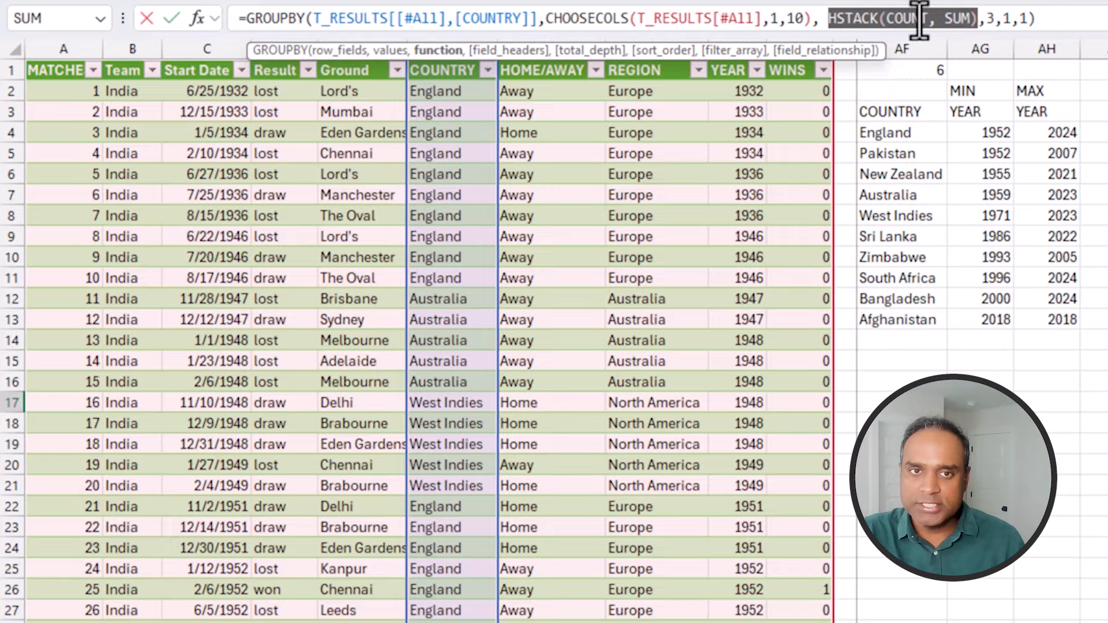
key("Escape")
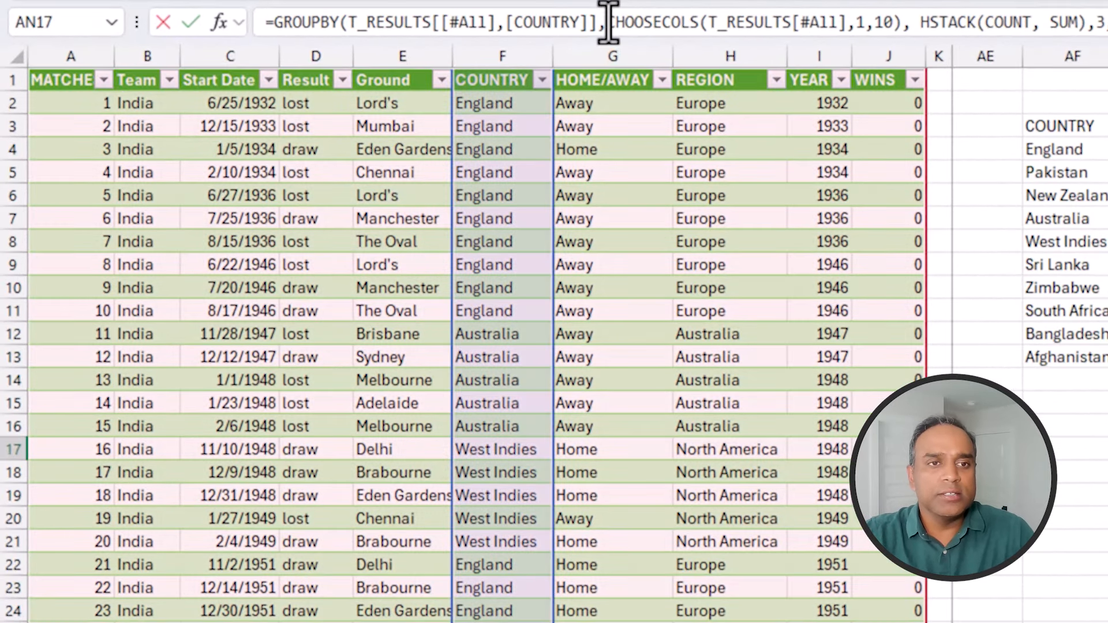
Step: Replace the CHOOSECOLS values argument in the AN17 formula with an opened HSTACK function, clearing its old arguments
left_click_drag(348, 97, 510, 97)
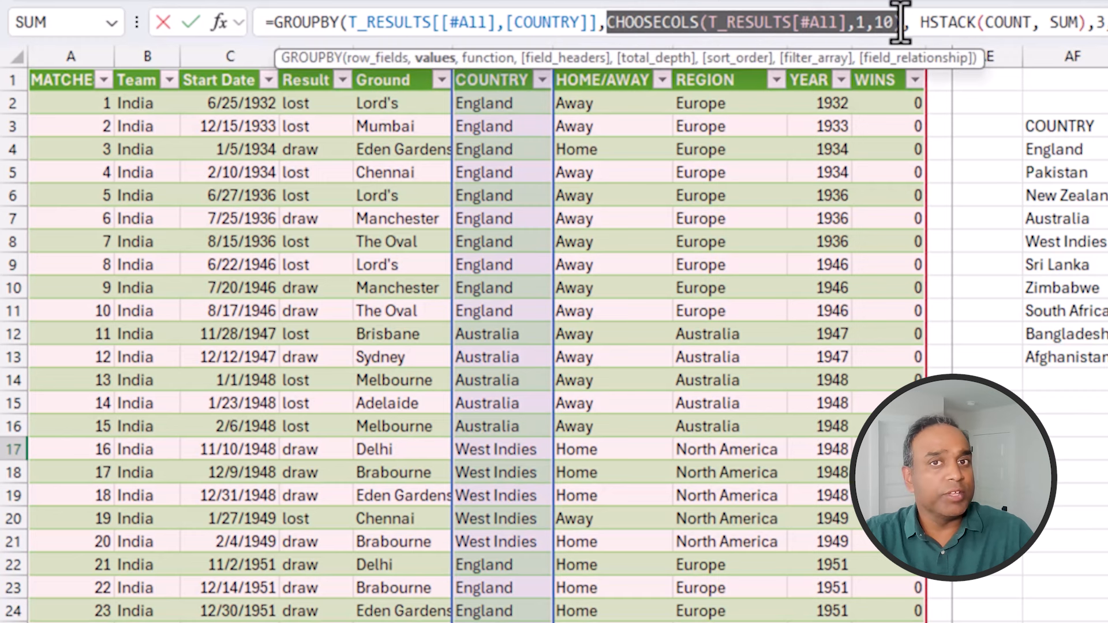
left_click(699, 24)
key("ctrl+shift+Left")
type("S")
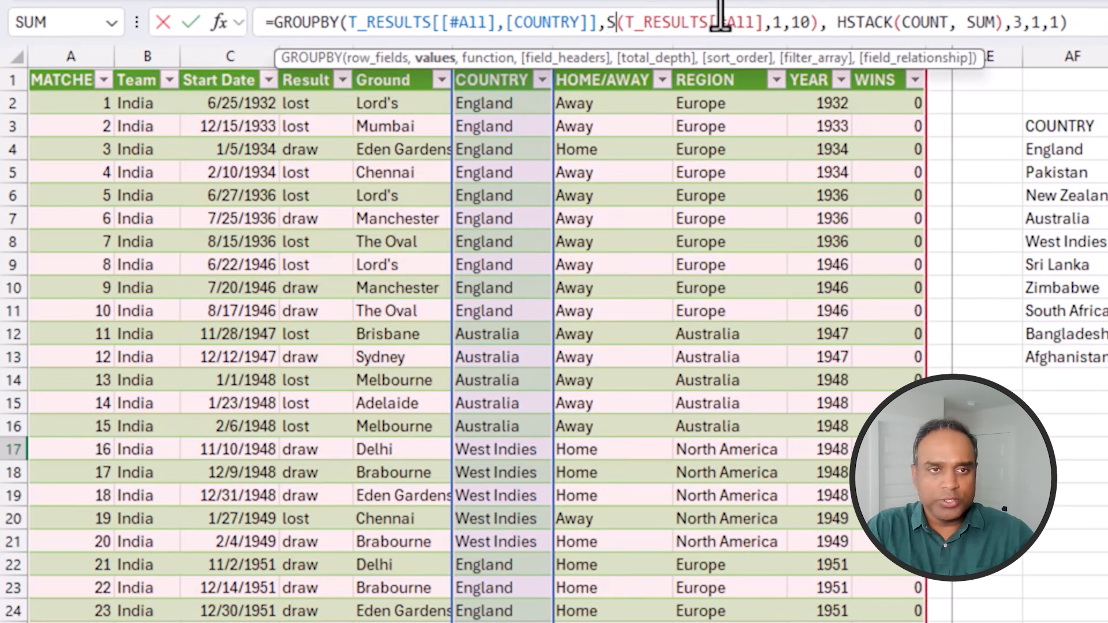
key("BackSpace")
type("G")
key("BackSpace")
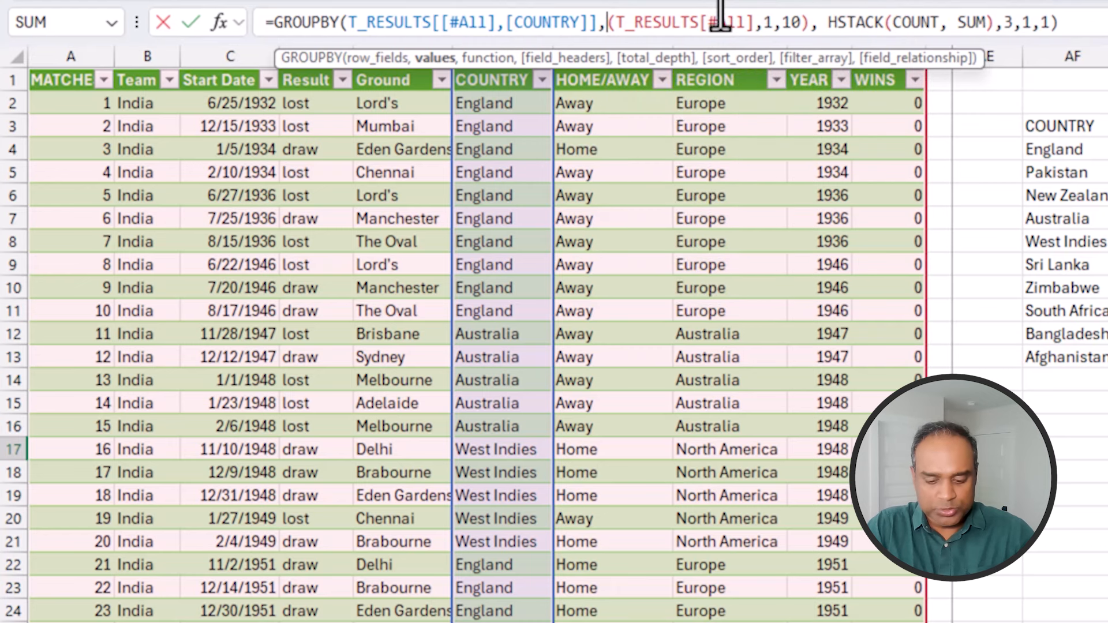
type("G")
key("BackSpace")
type("HSTACK(")
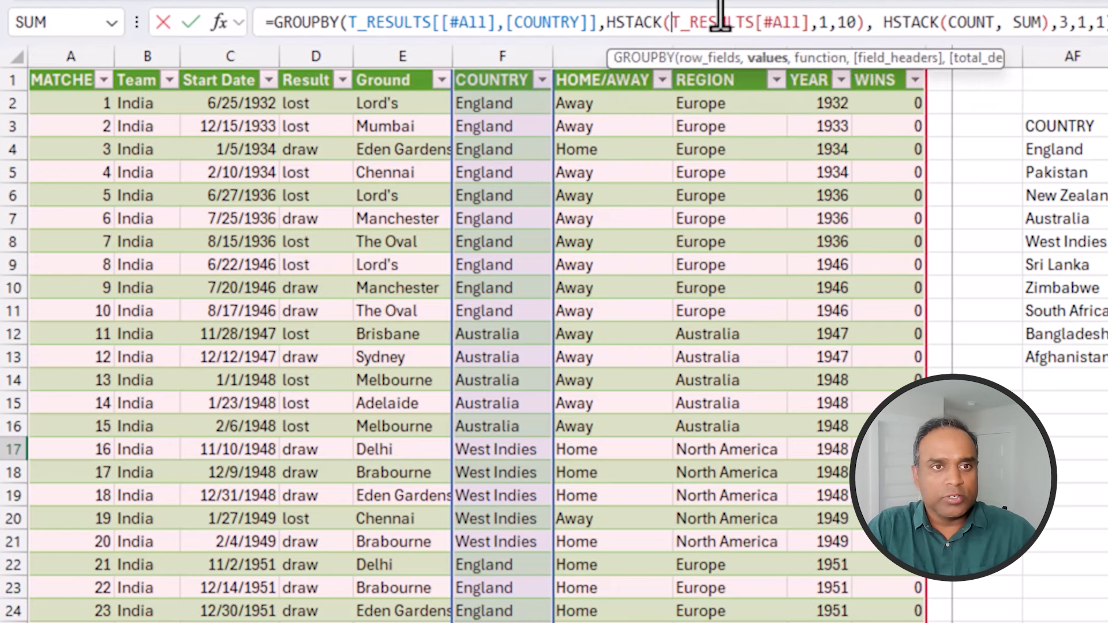
left_click(870, 22, "shift")
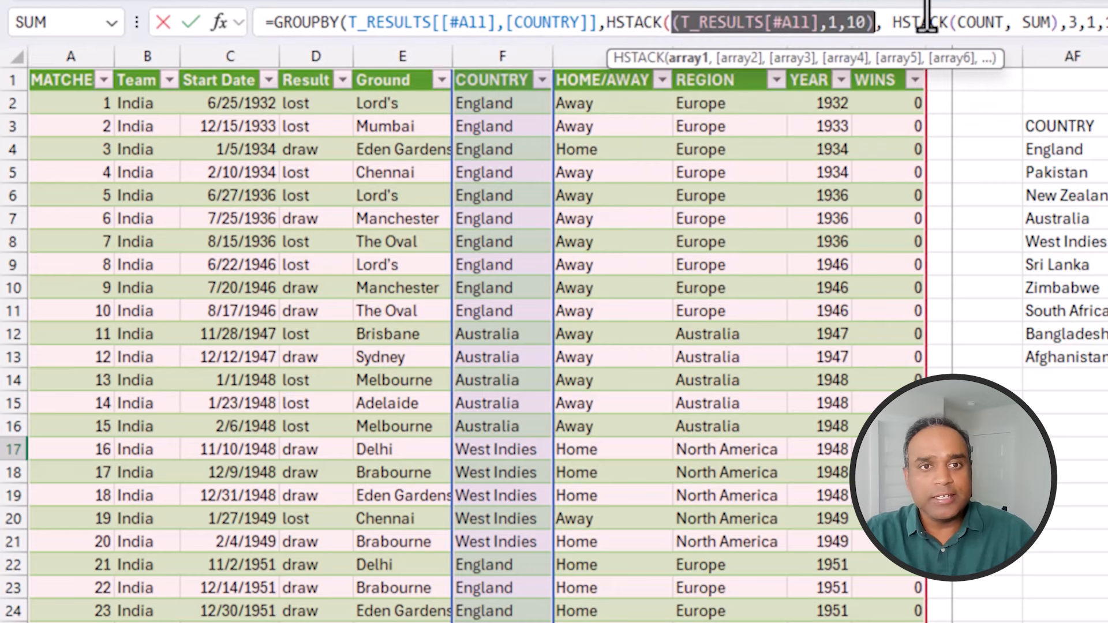
key("BackSpace")
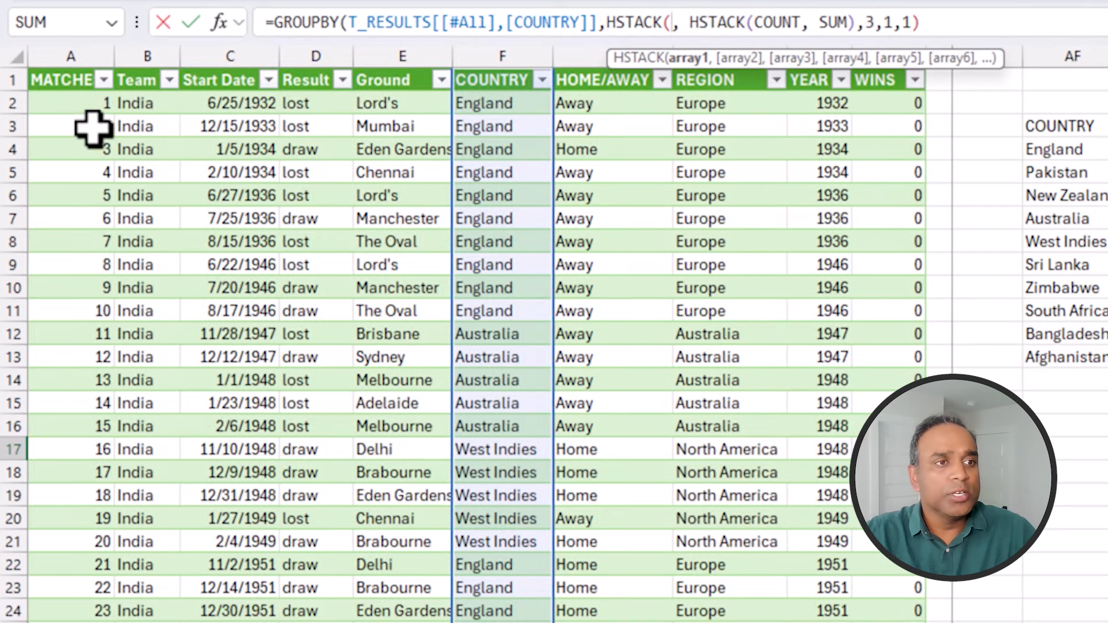
Step: Complete the values HSTACK with the full MATCHES and WINS table columns, headers included, as its two arrays
left_click(118, 79)
key("ctrl+shift+Down")
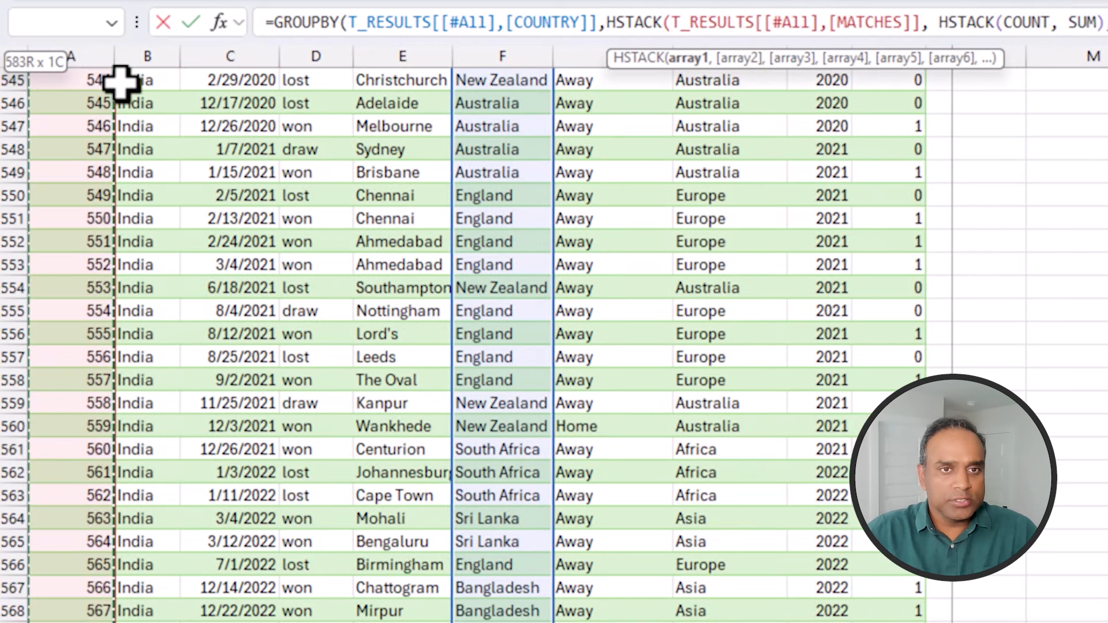
type(",")
left_click(684, 249)
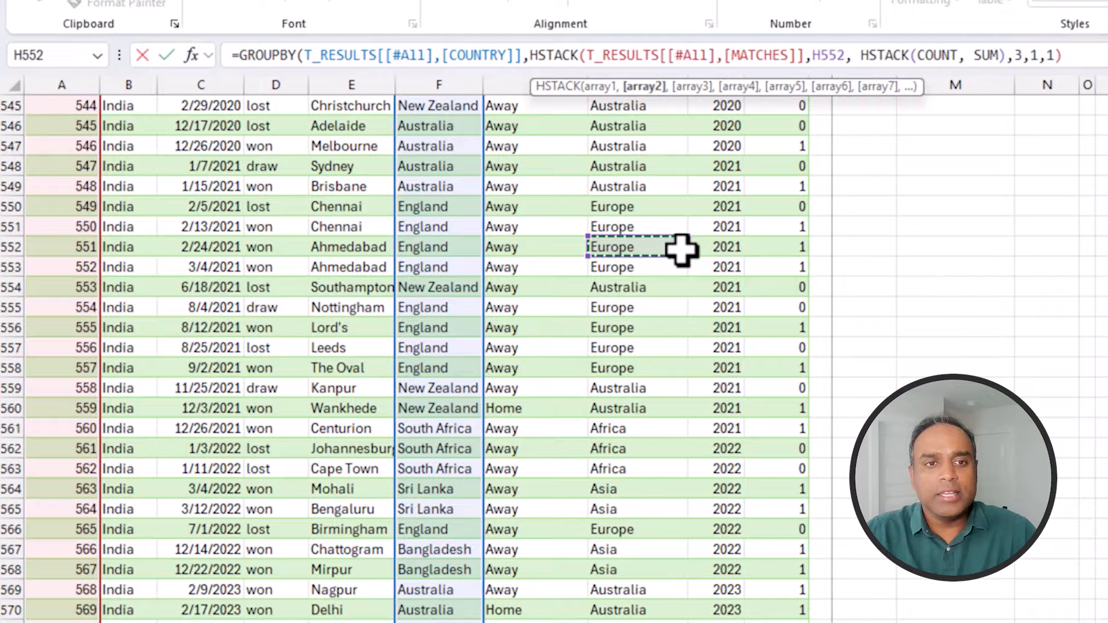
key("ctrl+Up")
key("Right")
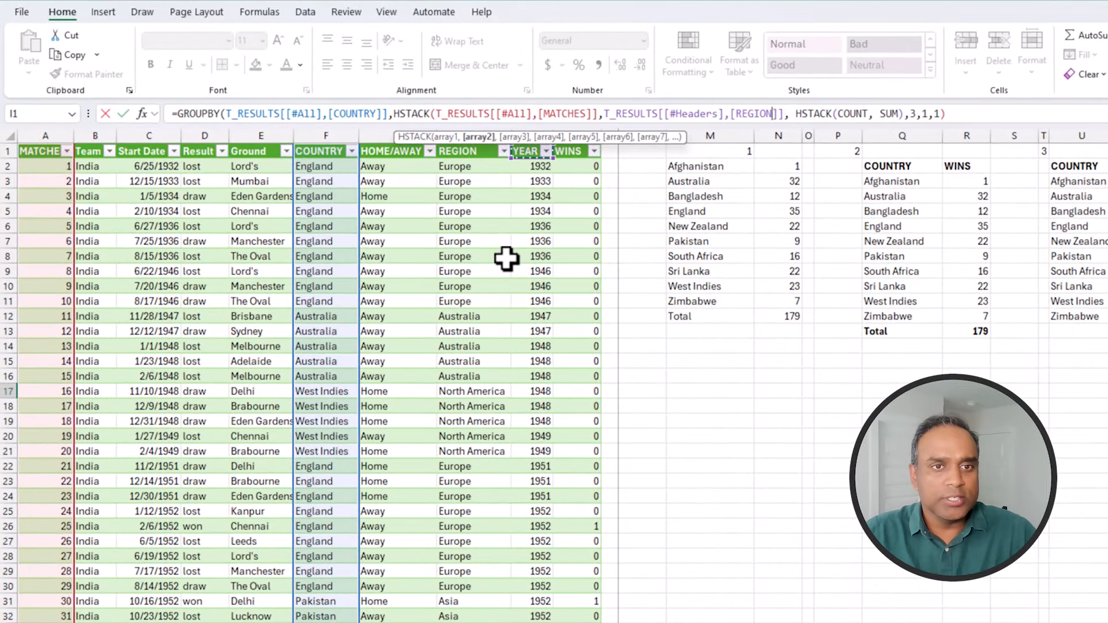
key("Right")
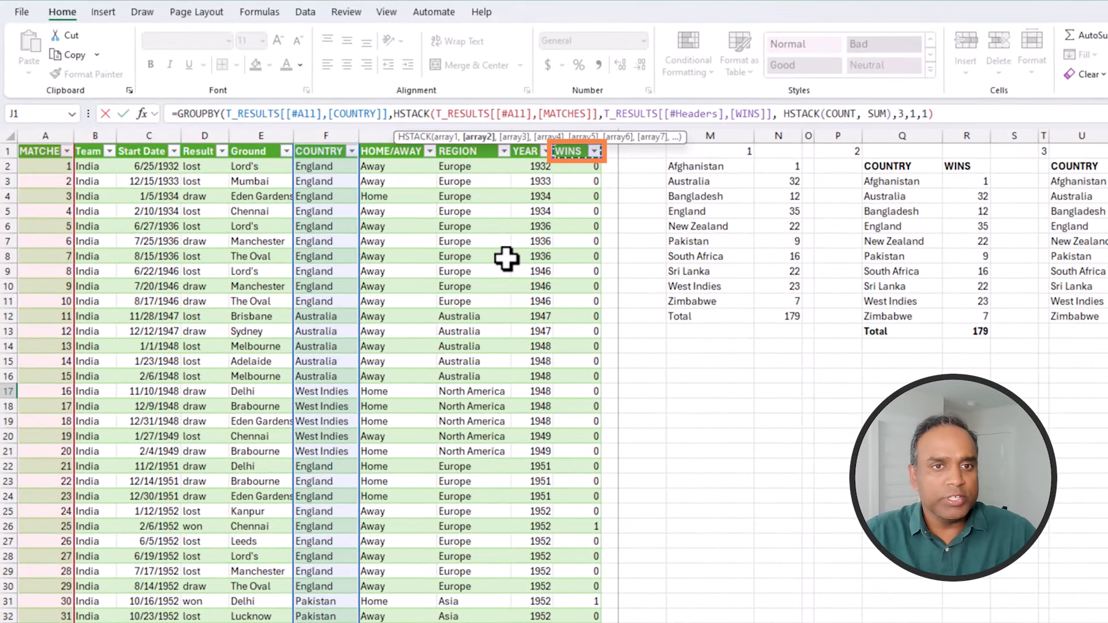
key("ctrl+shift+Down")
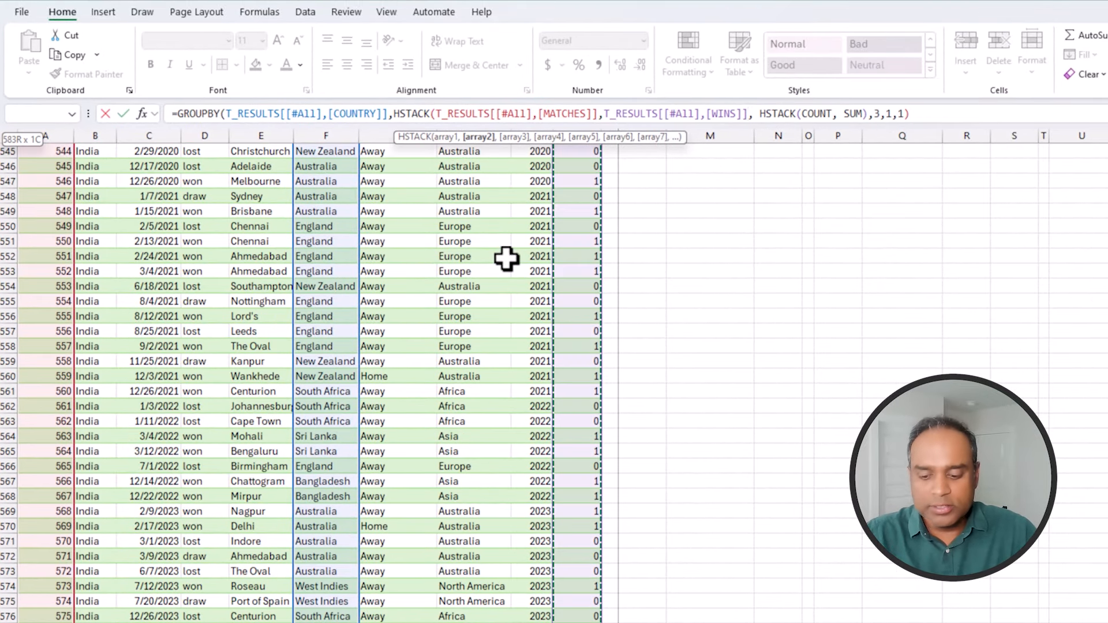
type(")")
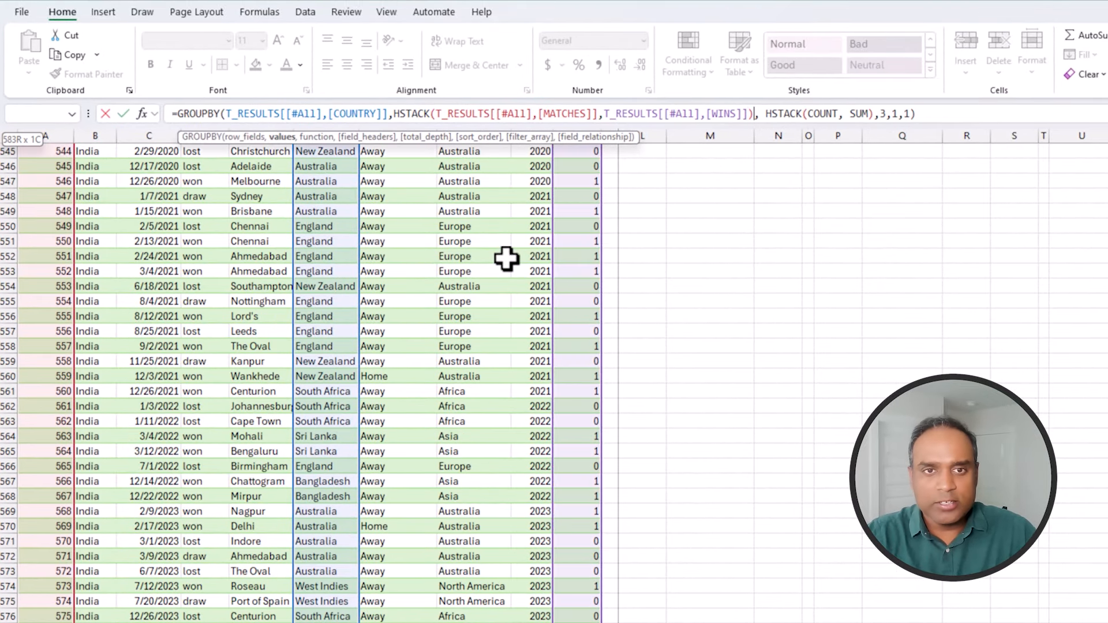
Step: Enter the revised AN17 formula with both HSTACK functions and review the spilled summary of matches and wins by country
mouse_move(437, 115)
left_mouse_down()
mouse_move(756, 115)
mouse_move(441, 114)
left_mouse_up()
left_click(428, 114)
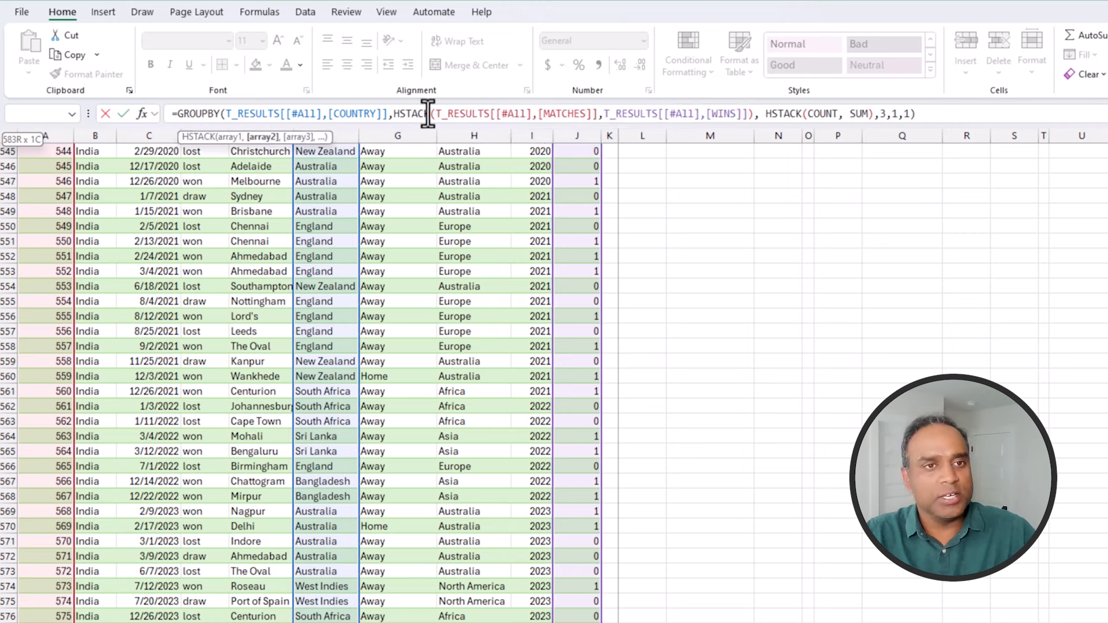
left_click(817, 115)
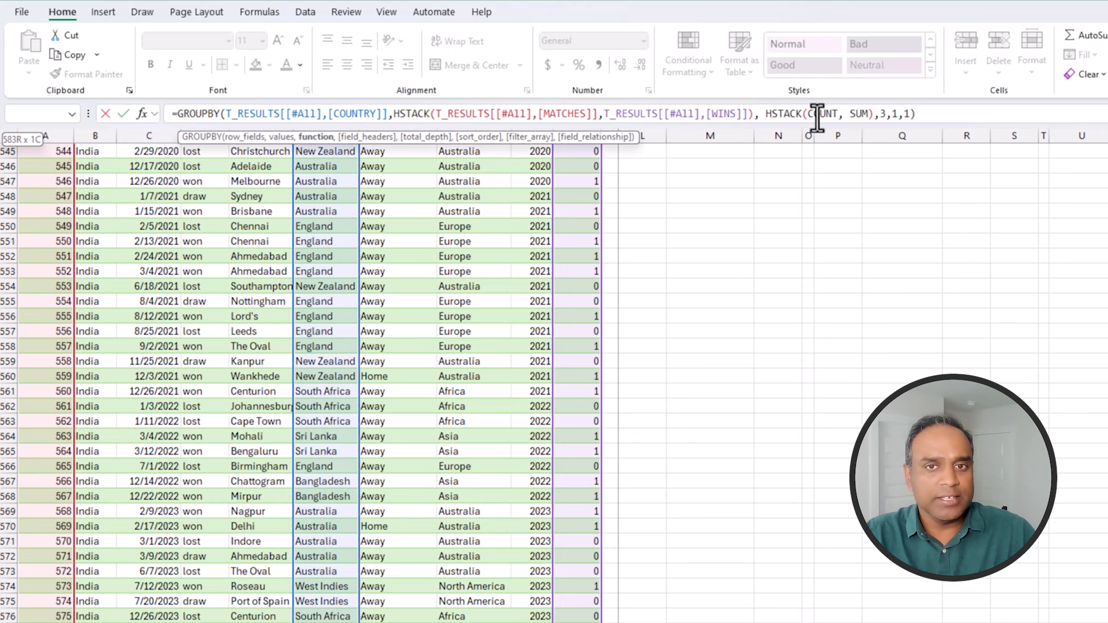
left_click(828, 113)
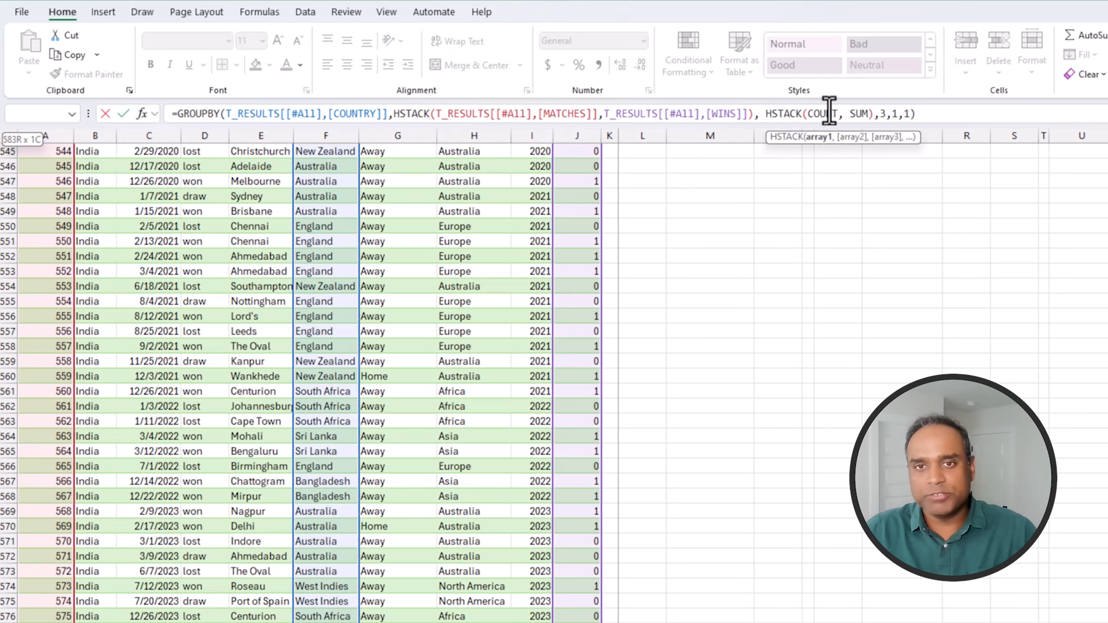
key("Return")
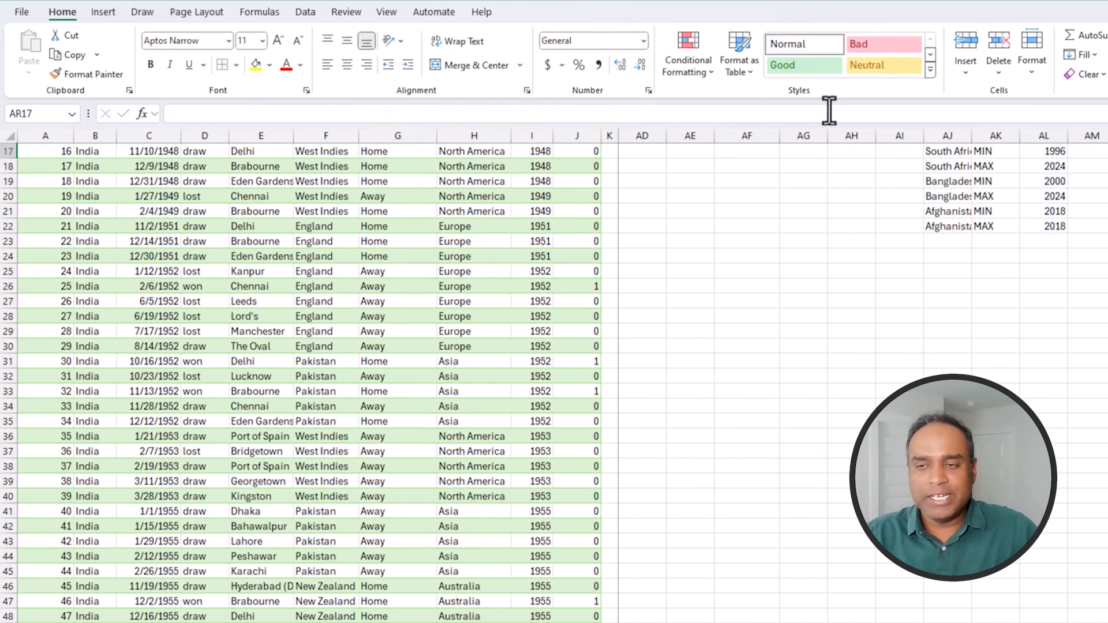
scroll(1044, 137, "up", 5)
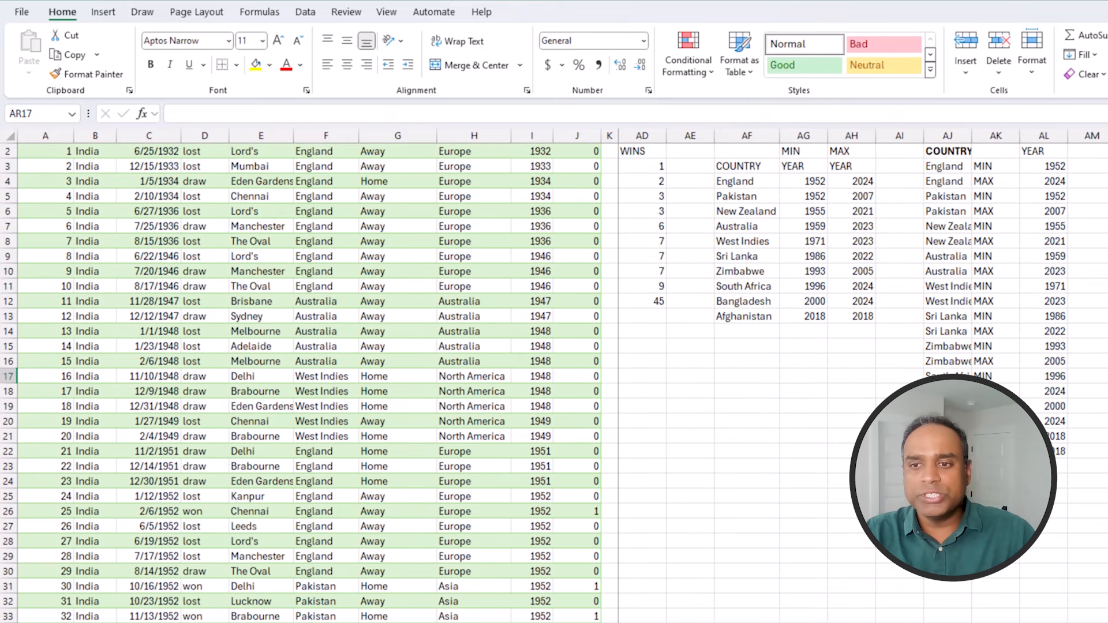
left_click_drag(958, 376, 1050, 555)
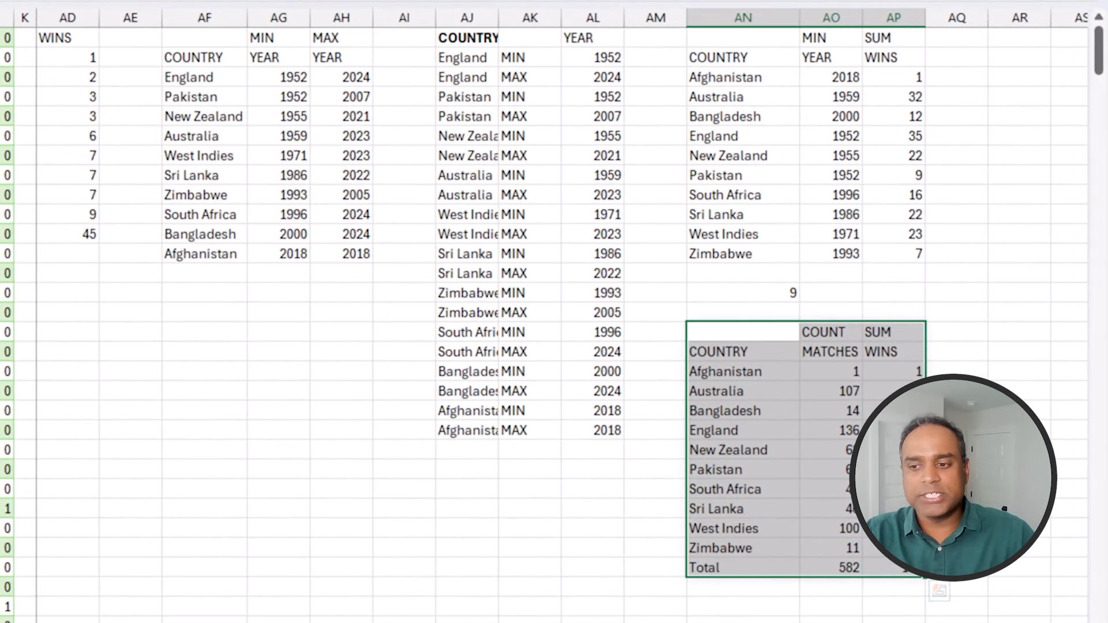
scroll(776, 594, "right", 7)
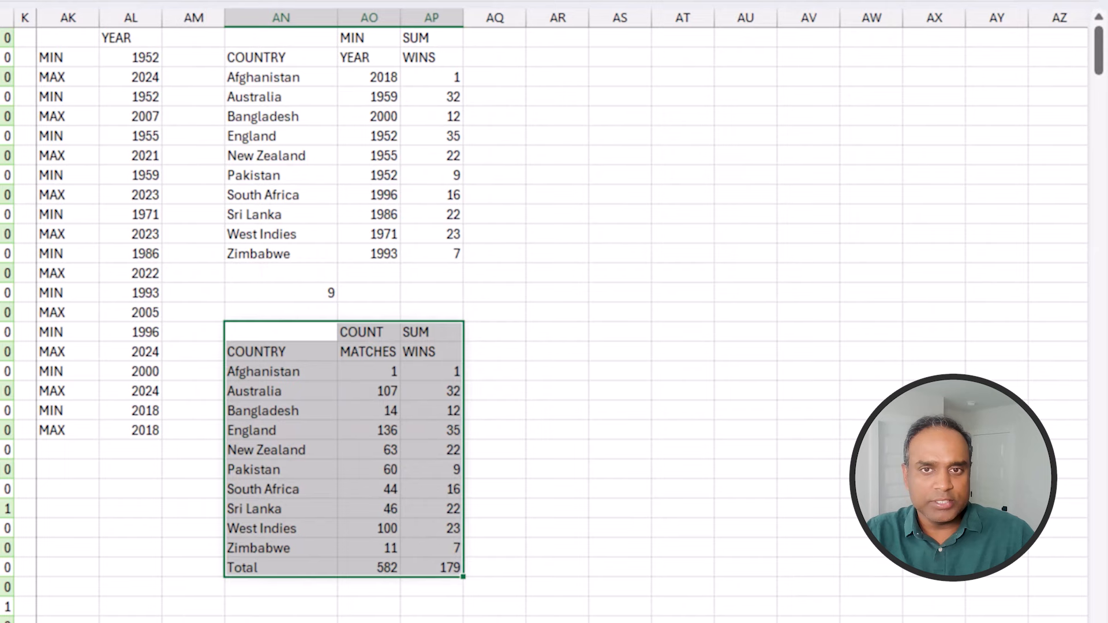
scroll(776, 594, "up", 1)
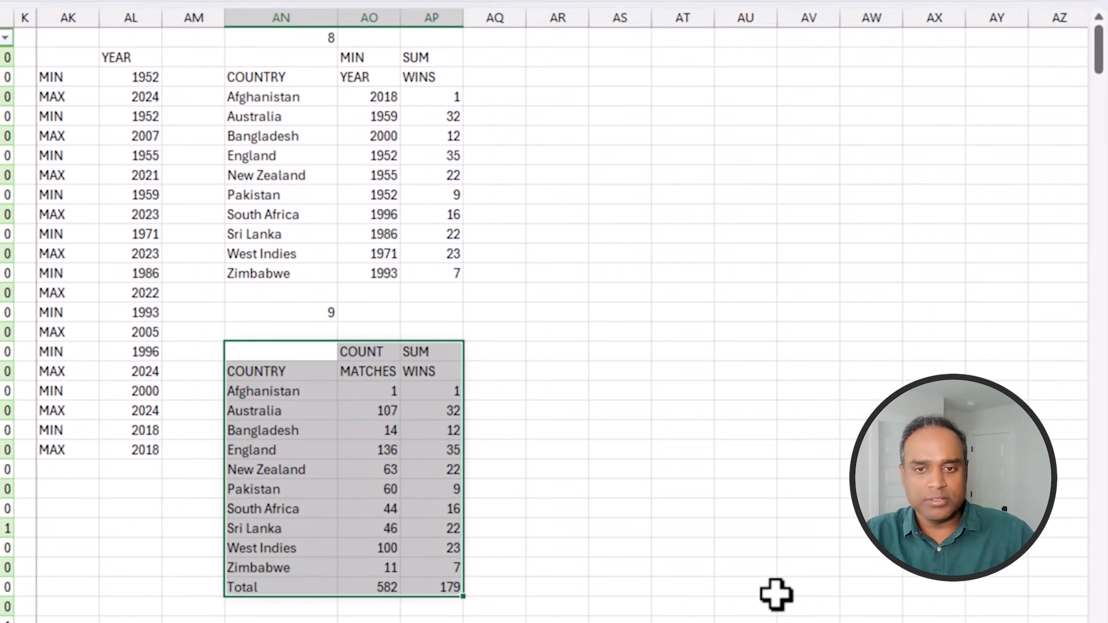
Step: Label the next example 10 in AR1 and select the cell beneath it for its formula
left_click(104, 129)
scroll(173, 248, "right", 3)
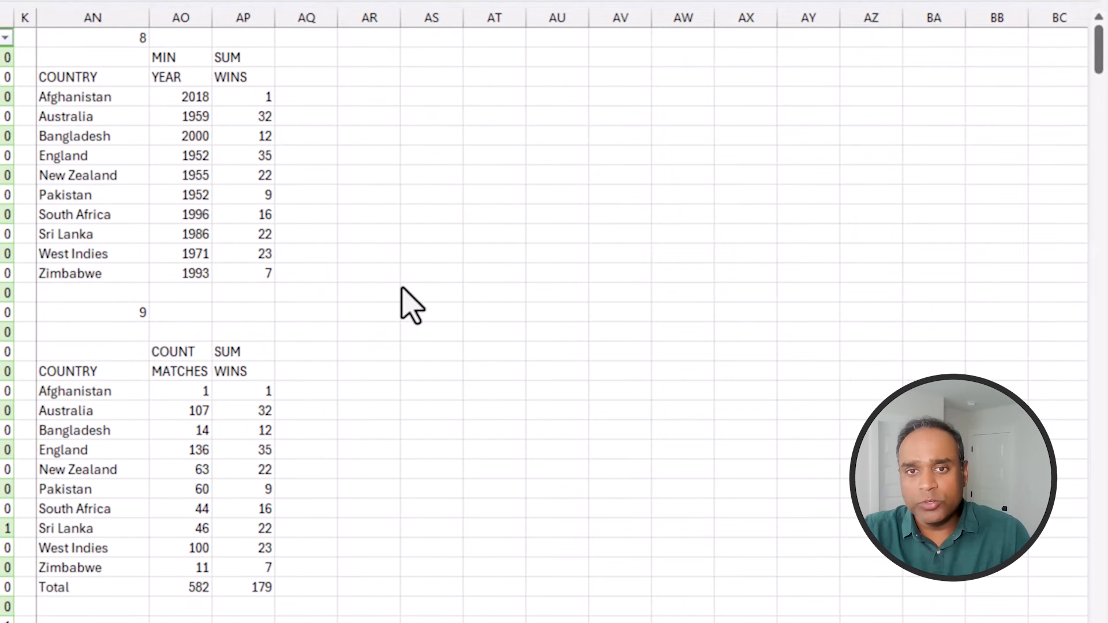
left_click(392, 42)
left_click(389, 39)
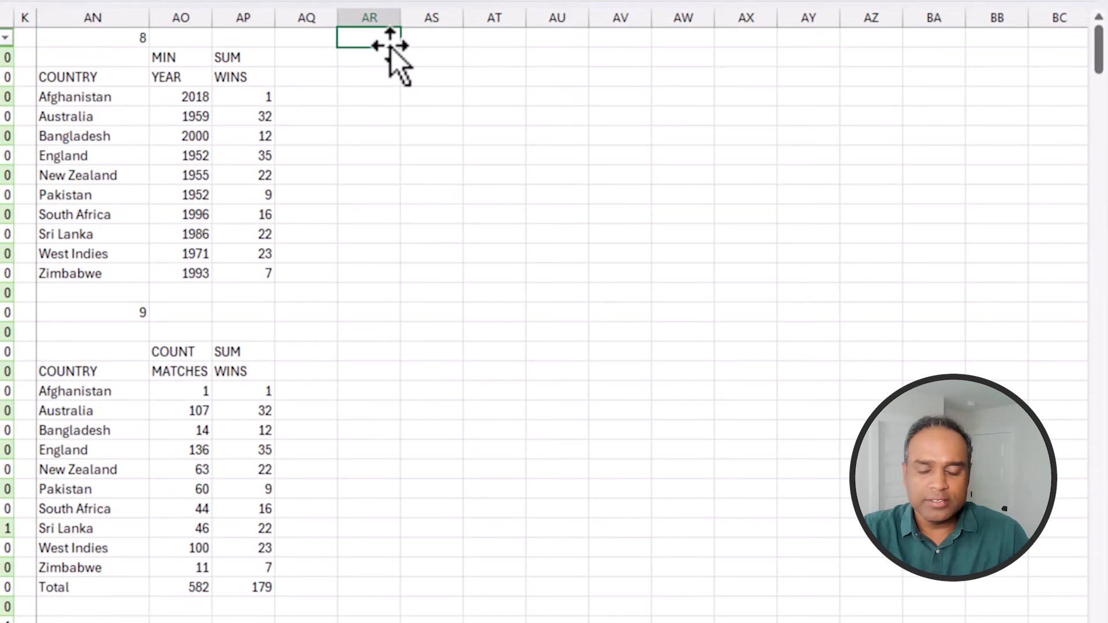
key("Return")
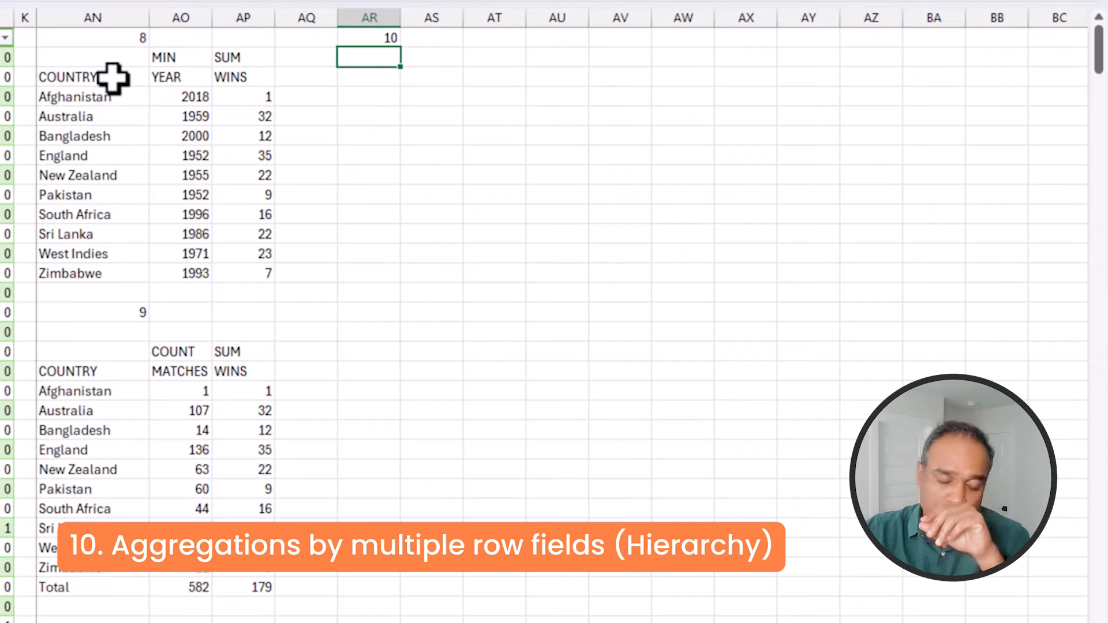
left_click_drag(113, 78, 118, 277)
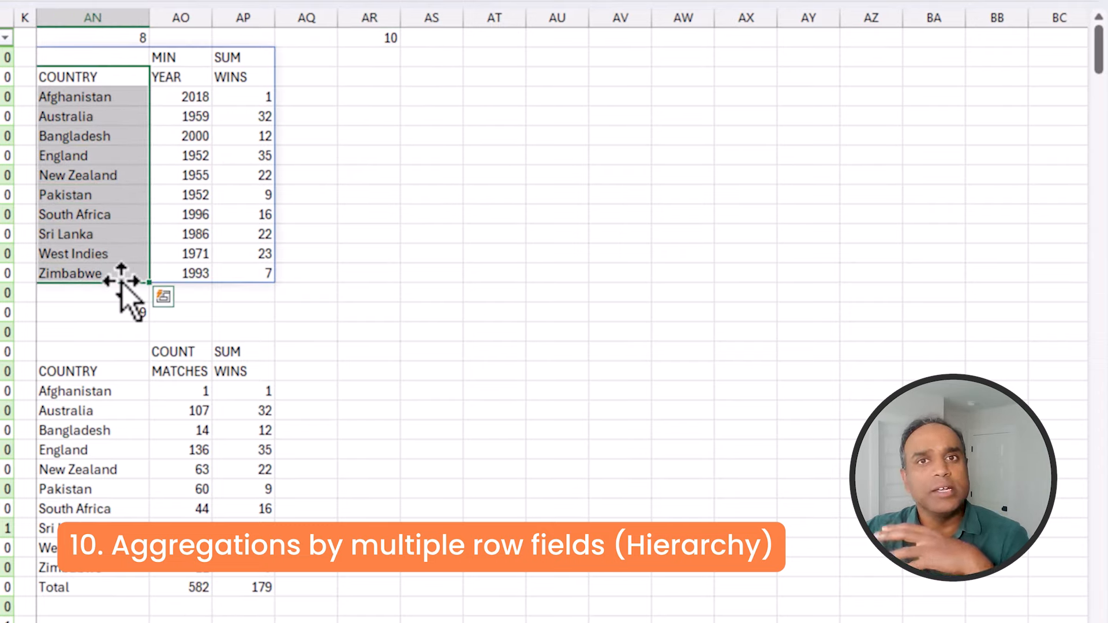
left_click(385, 61)
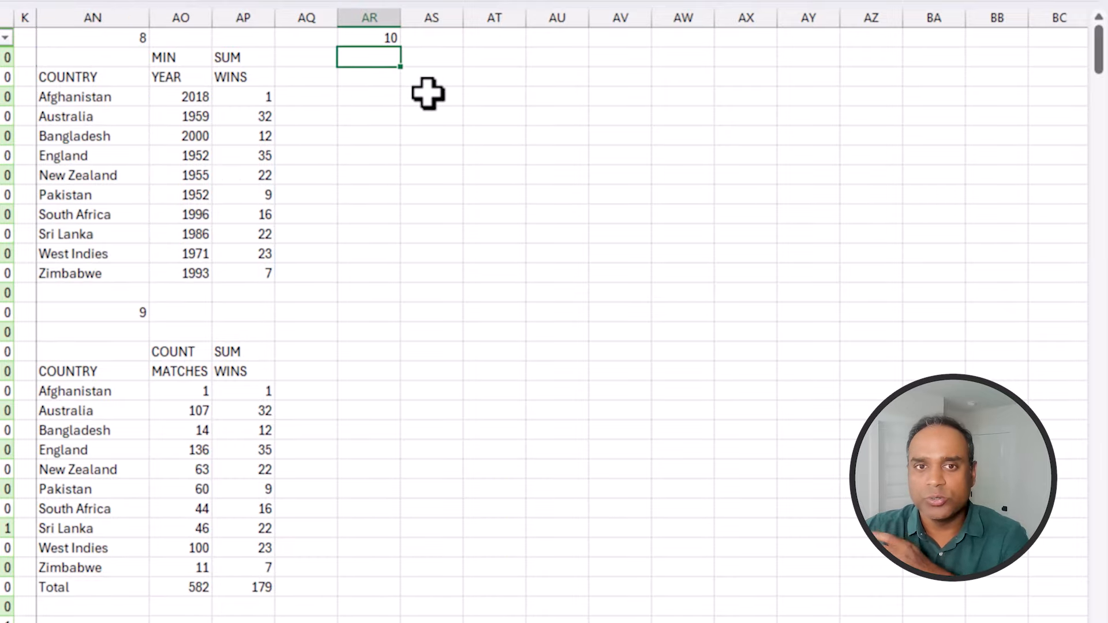
Step: Start a GROUPBY formula in AS2 with an HSTACK row-fields argument whose first array is the full REGION column, header included
key("Right")
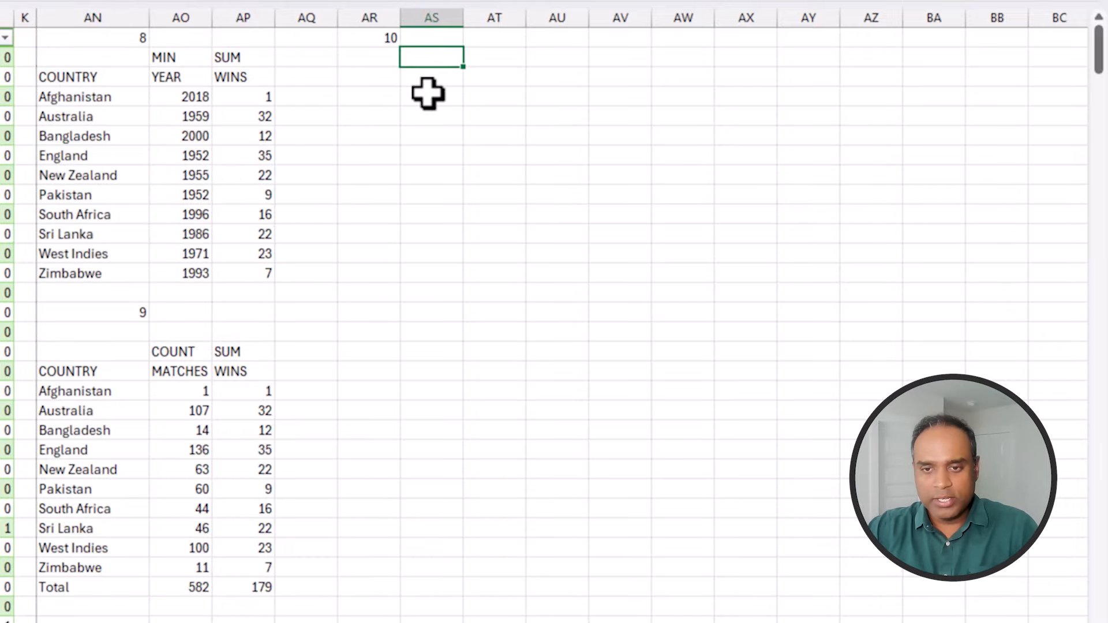
type("=group")
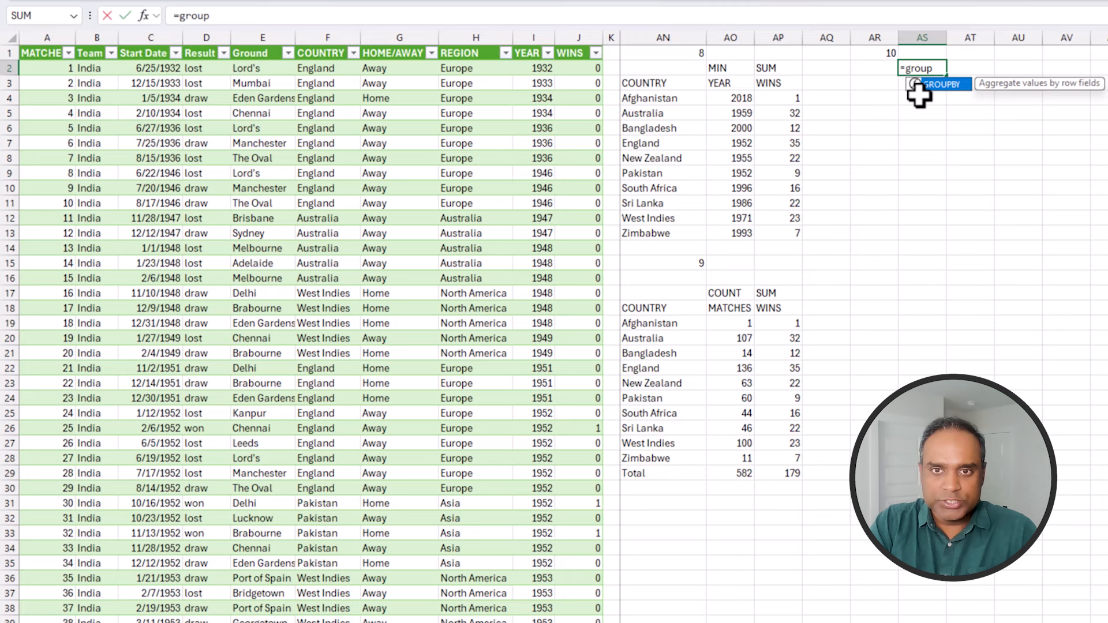
type("by(")
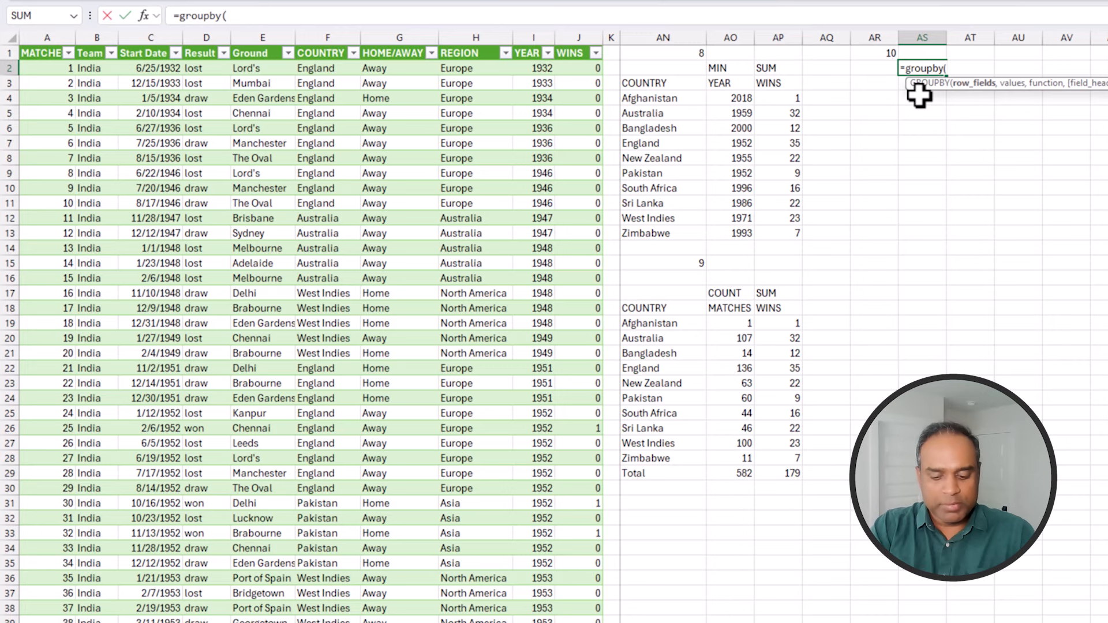
type("HSTACK(")
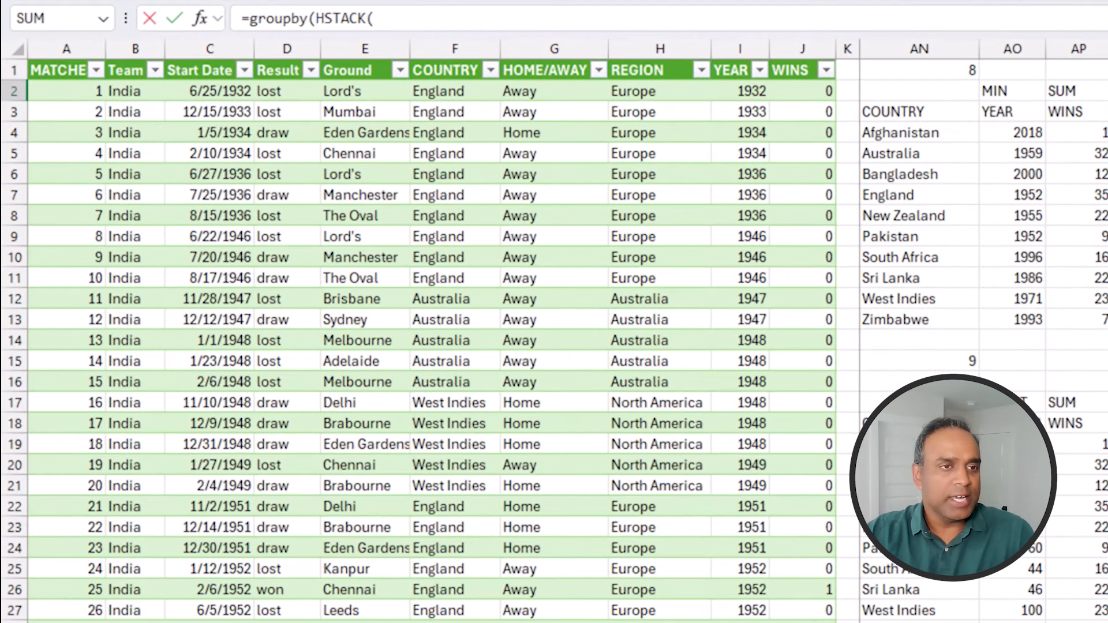
left_click(630, 73)
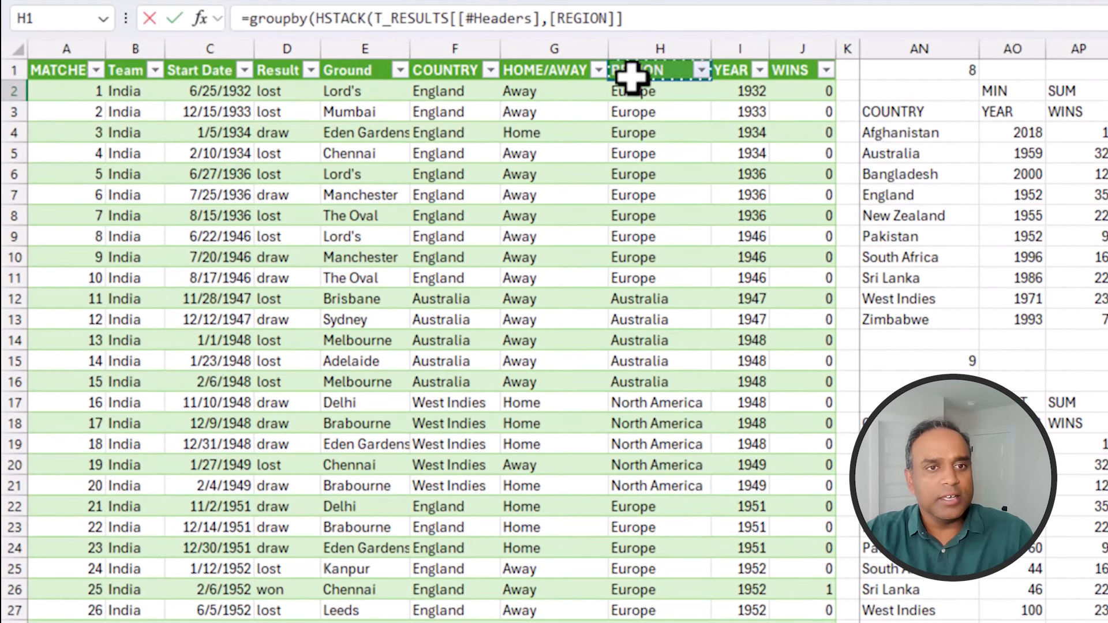
key("ctrl+shift+Down")
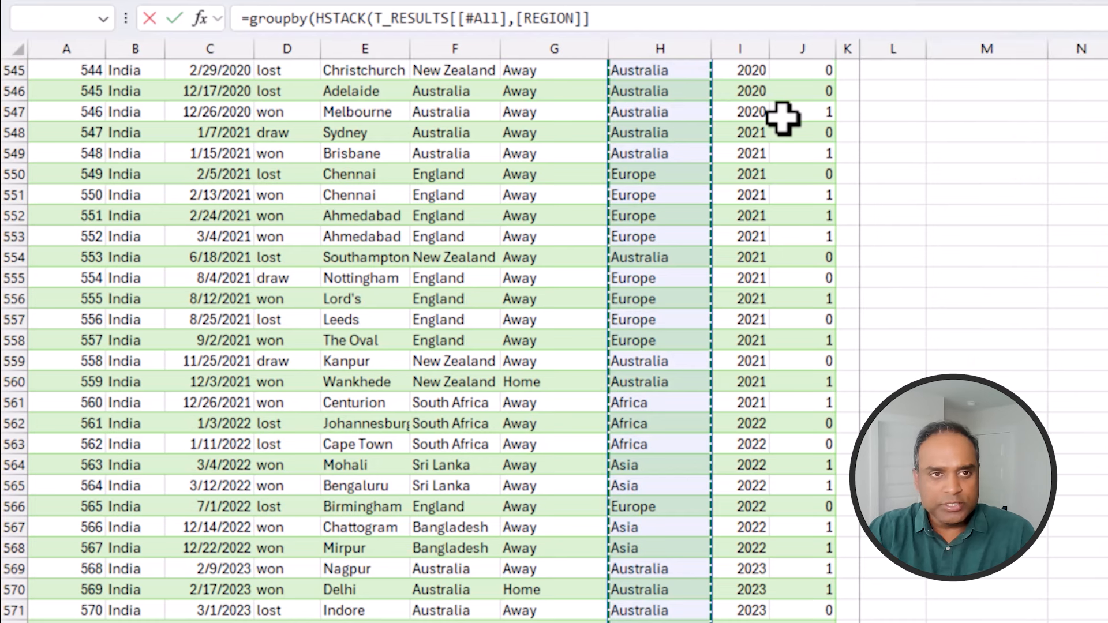
Step: Add the full COUNTRY column with its header as the second HSTACK array and close the row-fields argument
type(",")
left_click(496, 172)
key("ctrl+Up")
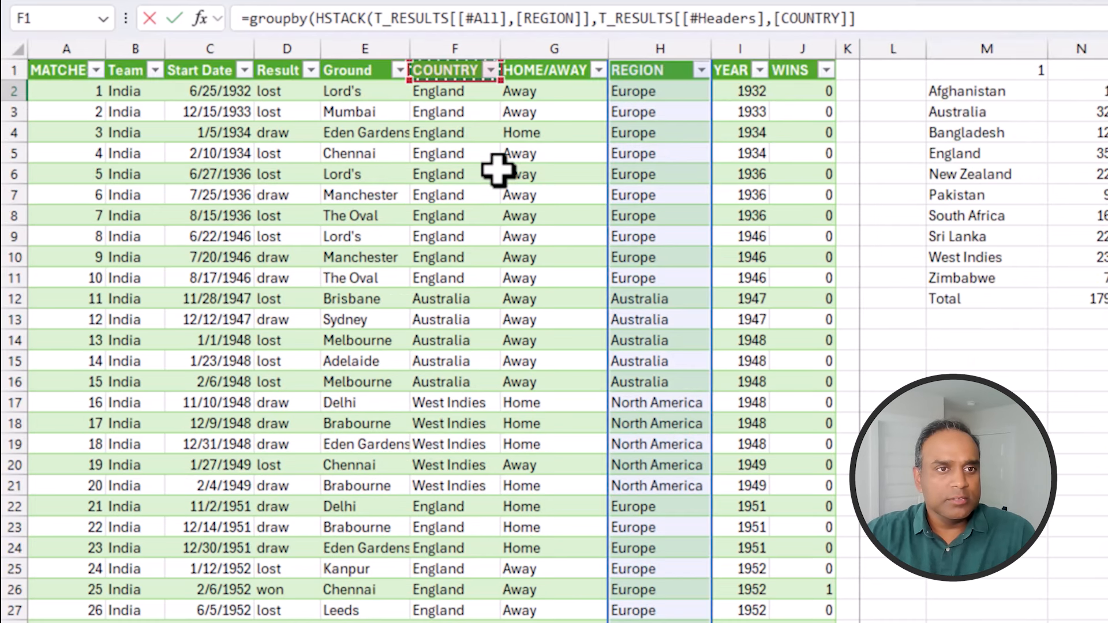
key("ctrl+shift+Down")
type("),")
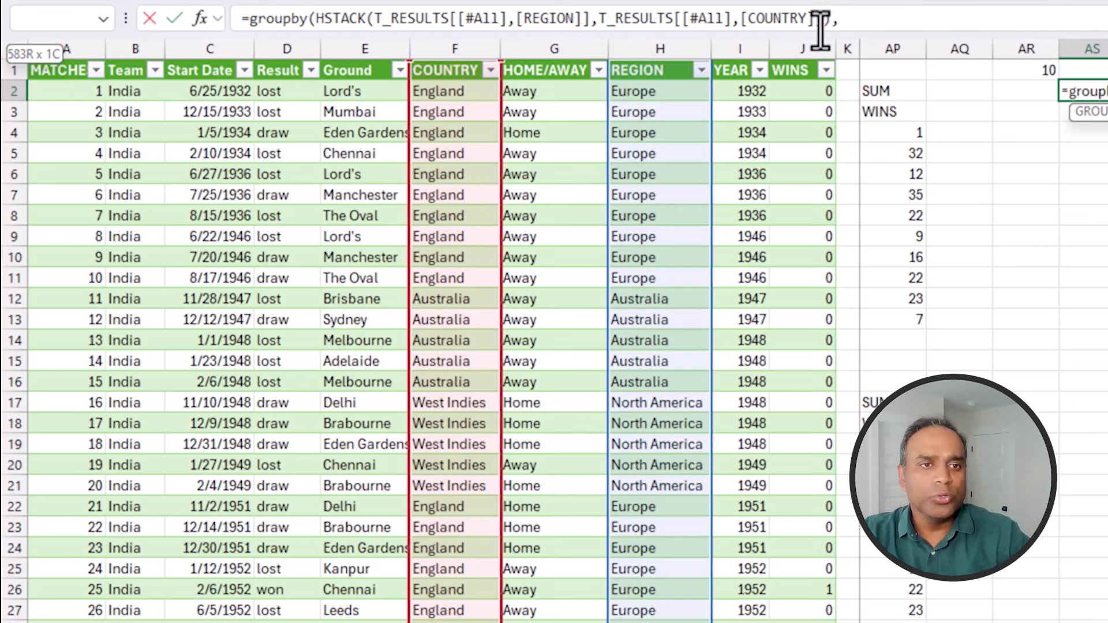
Step: Complete the GROUPBY with the full WINS column as values, SUM as function, field headers 3 and total depth 0, and enter it
left_click(799, 72)
key("ctrl+shift+Down")
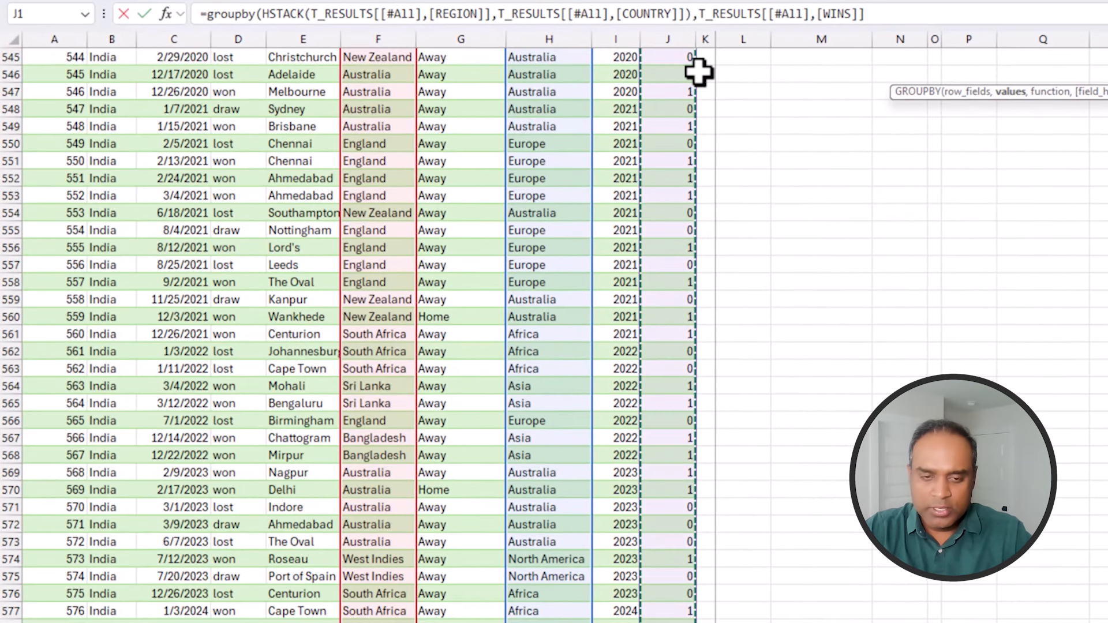
type(",SUM")
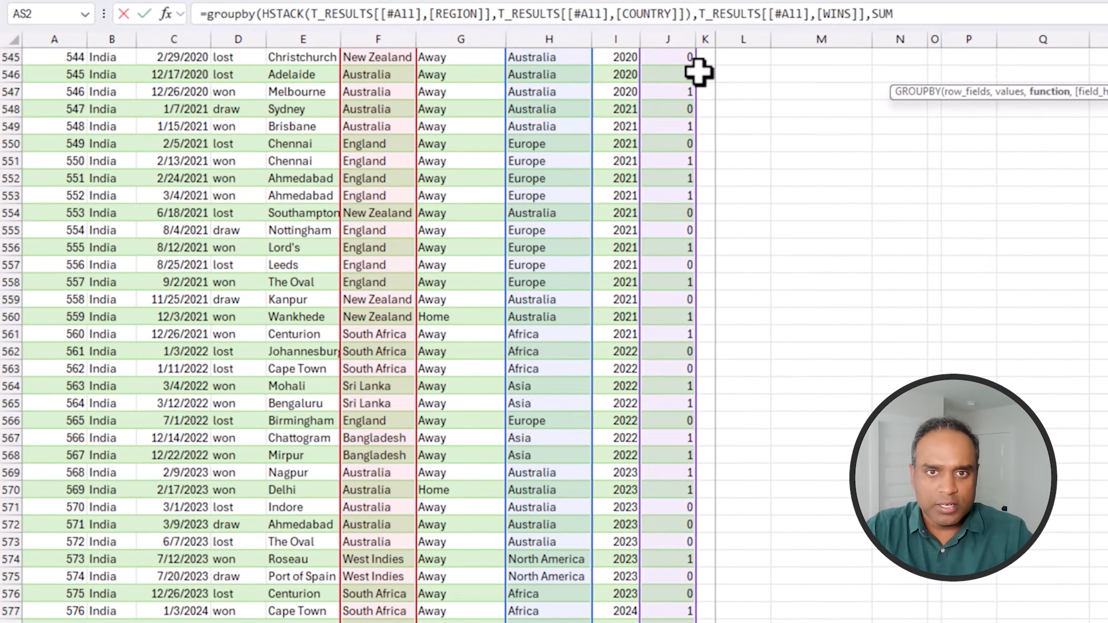
type(",")
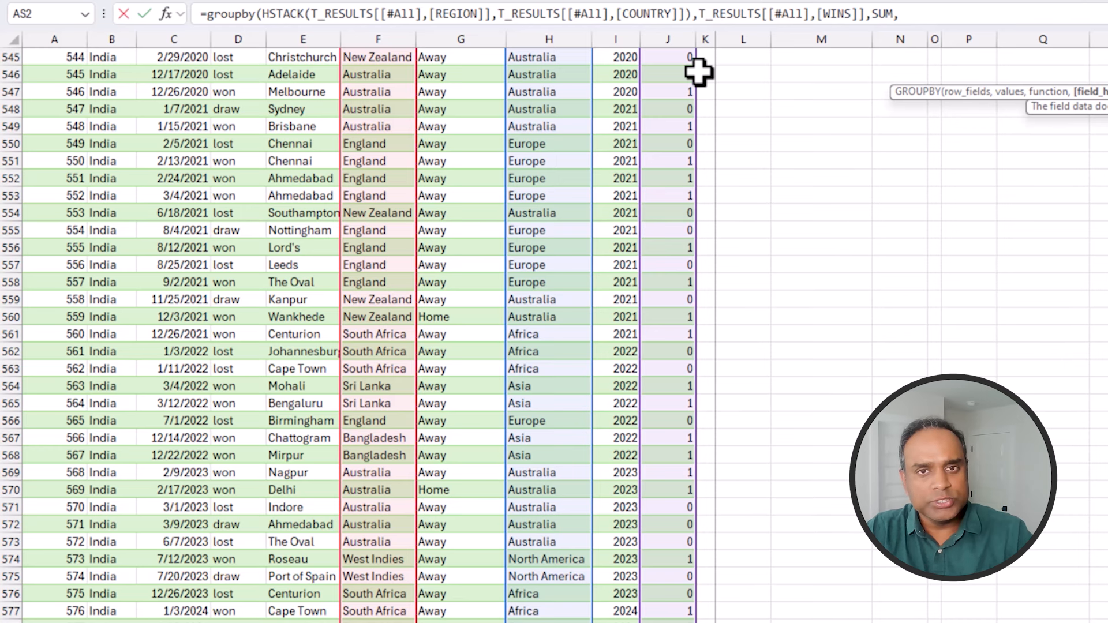
type("3,0")
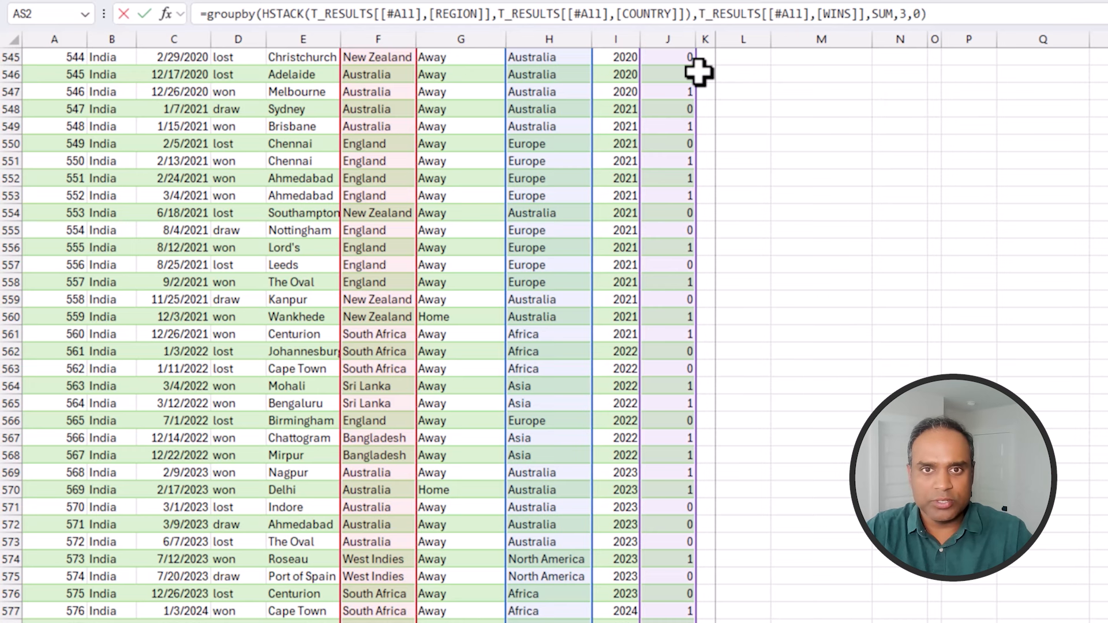
key("Return")
Step: Autofit columns AS through AU to the contents of the spilled region and country summary
key("Up")
key("Right")
key("Right")
key("Right")
key("Right")
key("Right")
key("Right")
key("Right")
key("Right")
key("Right")
key("Right")
key("Right")
key("Right")
key("Right")
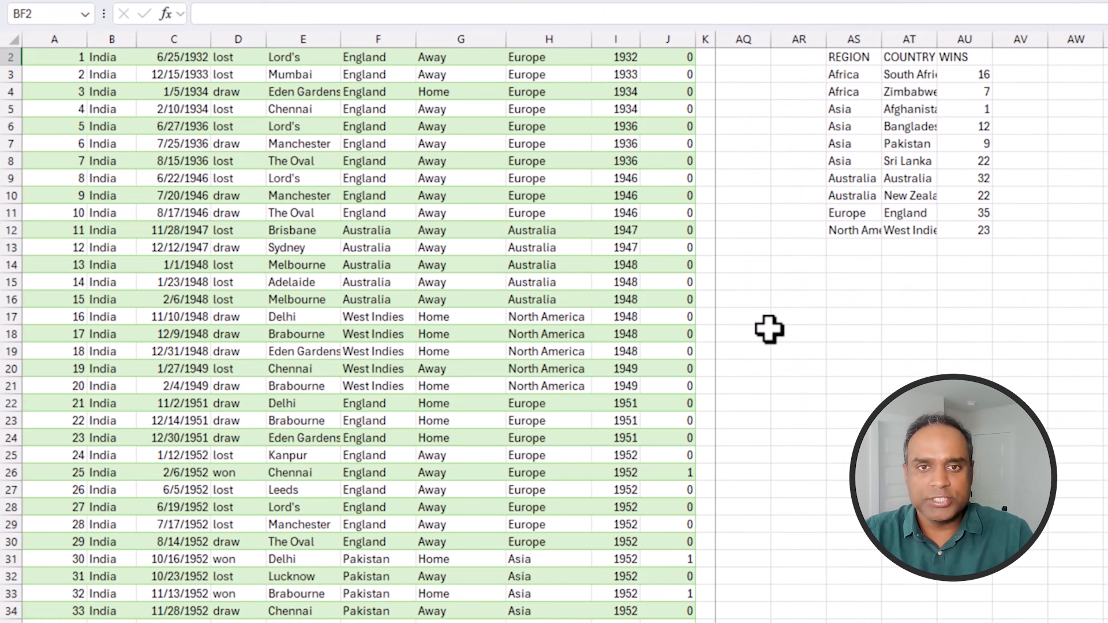
scroll(769, 329, "up", 1)
left_click(867, 38)
left_click_drag(867, 38, 975, 40)
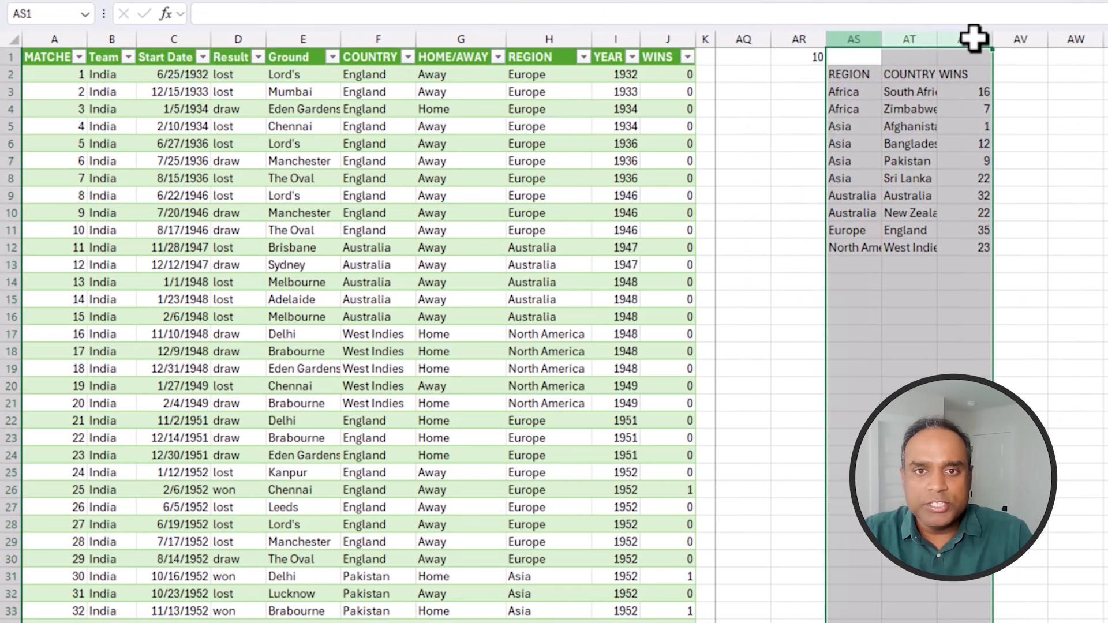
double_click(939, 39)
left_click(1103, 163)
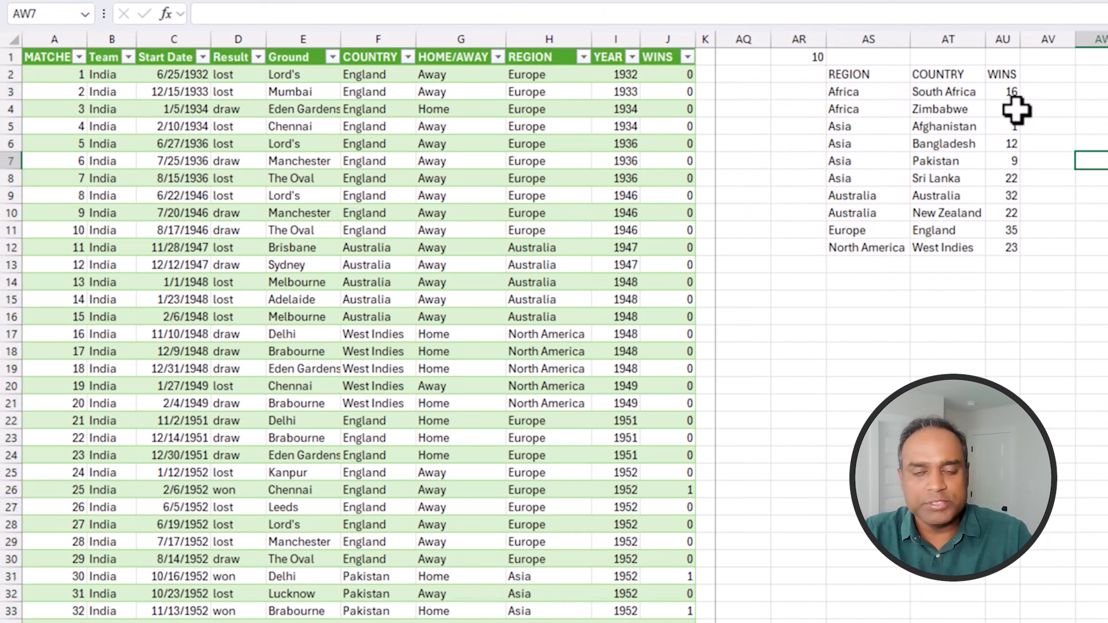
Step: Add sort order 3 to the AS2 GROUPBY formula to sort by ascending wins, and check the order of the regions and countries
left_click(898, 93)
left_click(889, 74)
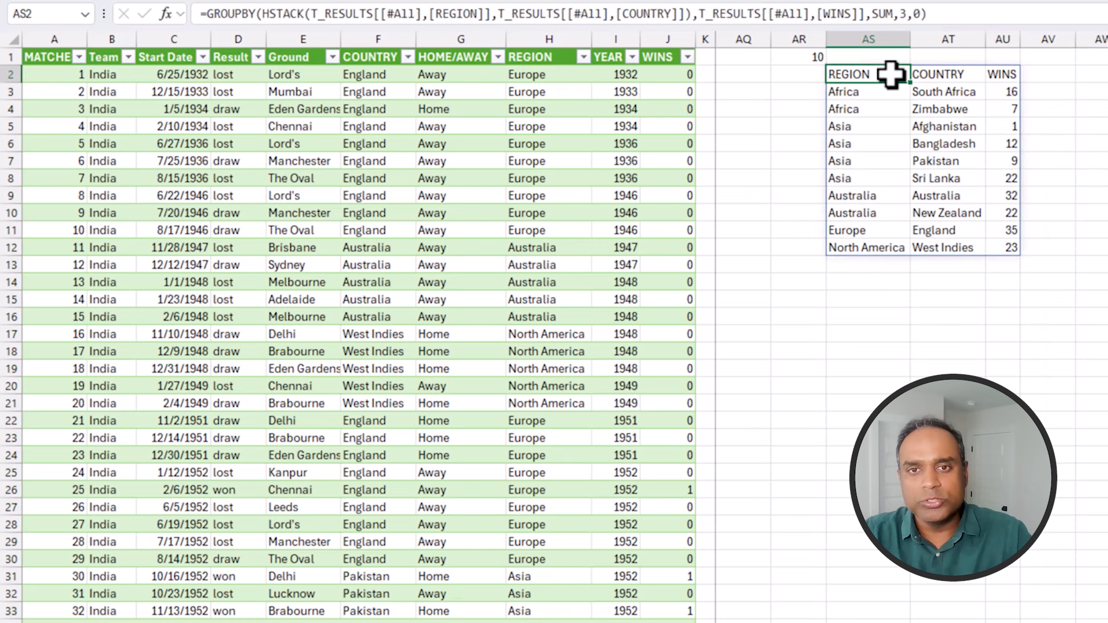
left_click(922, 15)
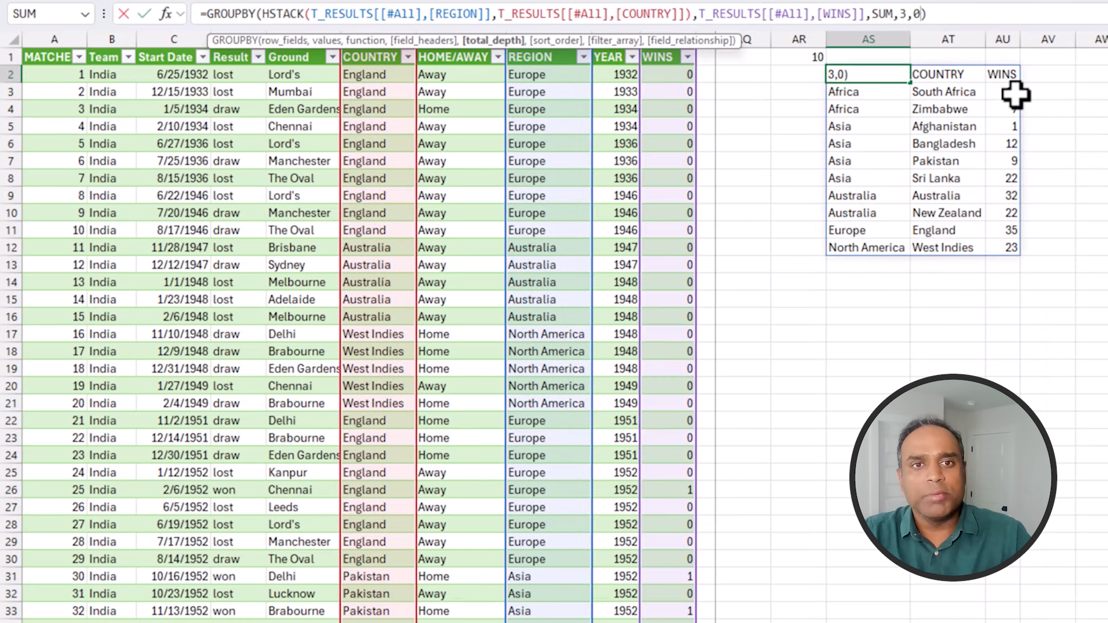
type(",")
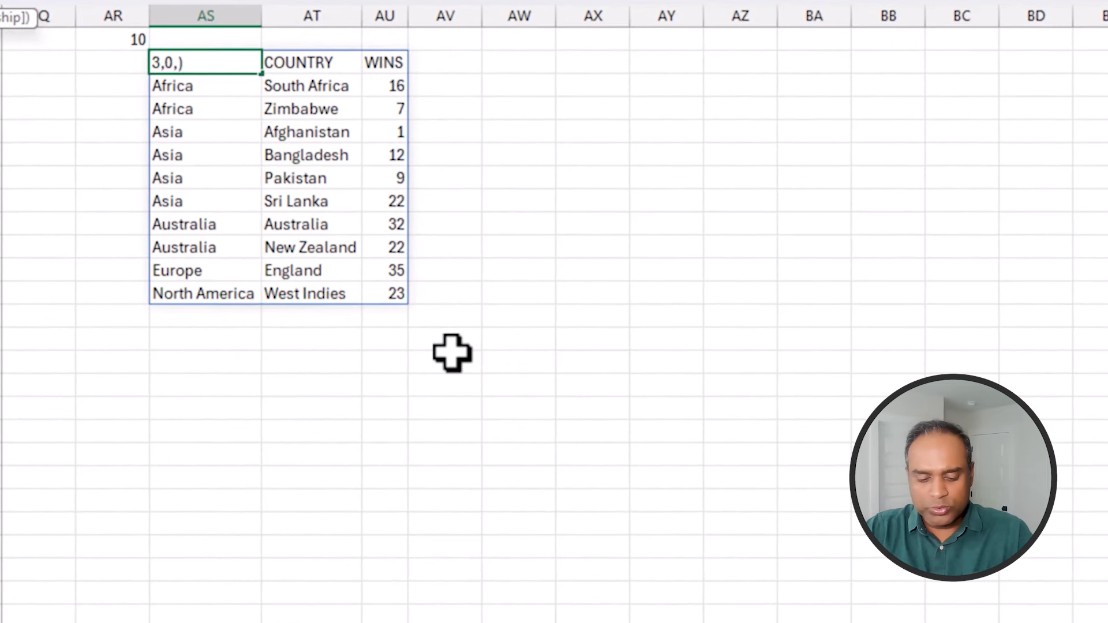
type("3)")
key("Return")
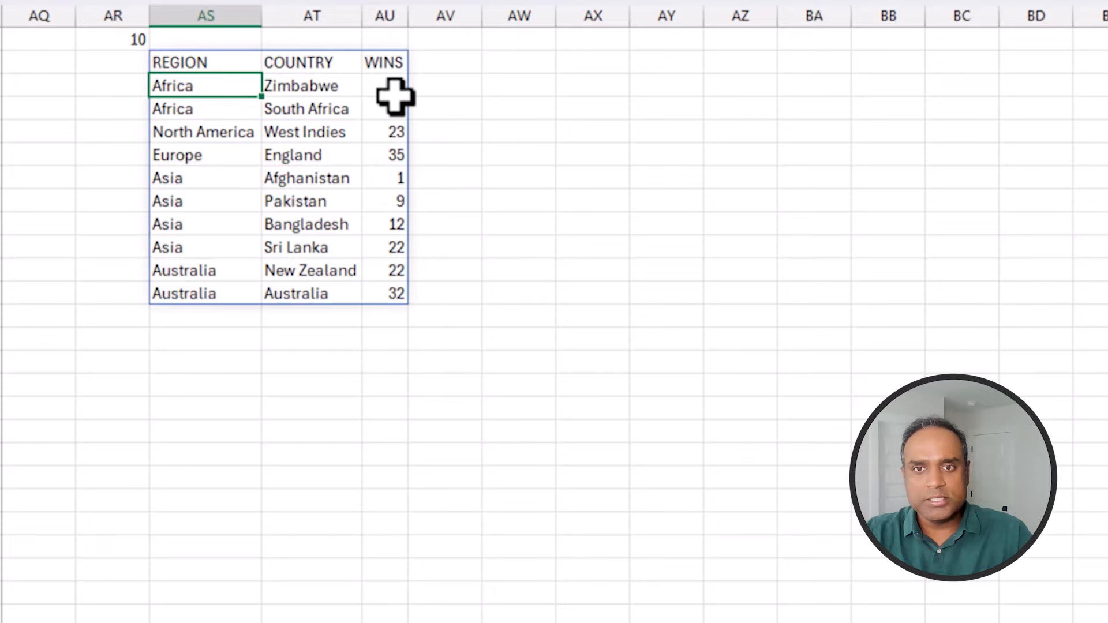
left_click_drag(396, 86, 402, 292)
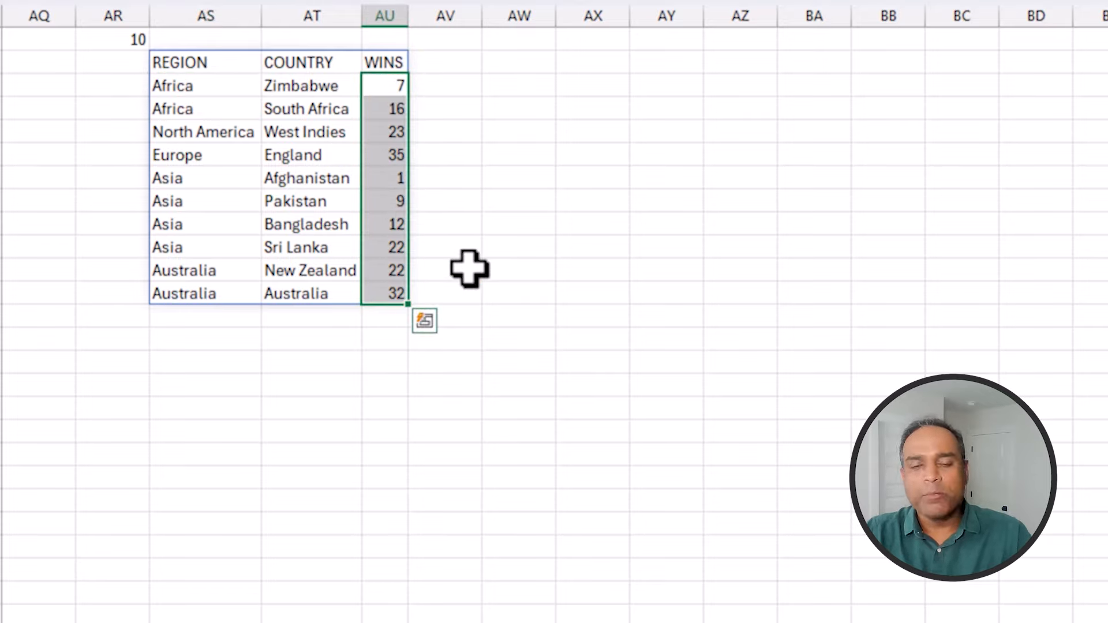
left_click(448, 175)
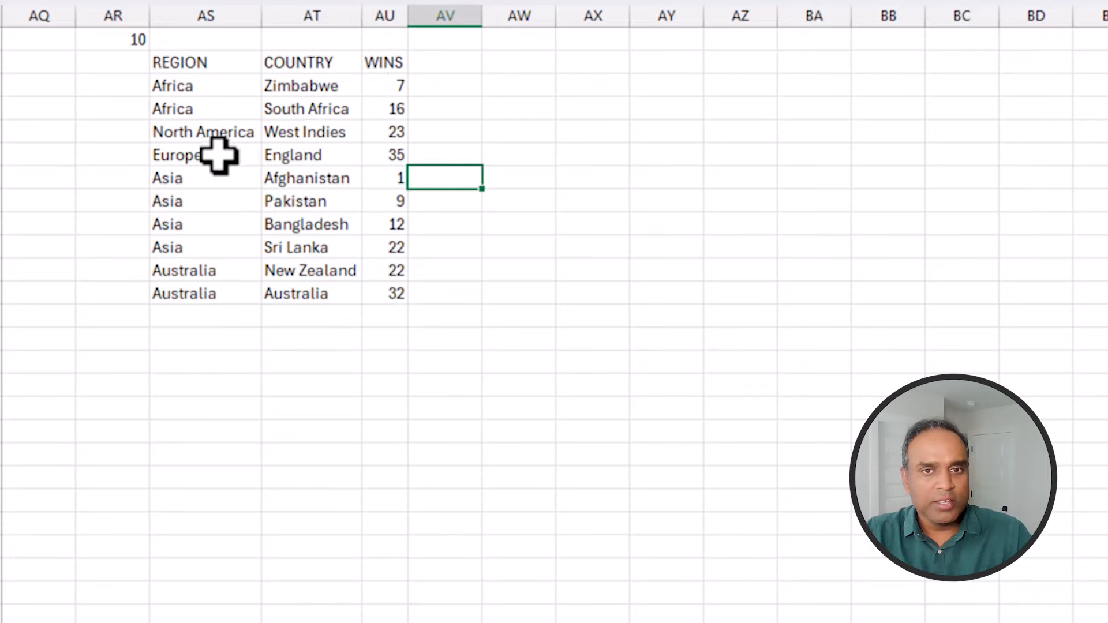
left_click_drag(217, 156, 395, 156)
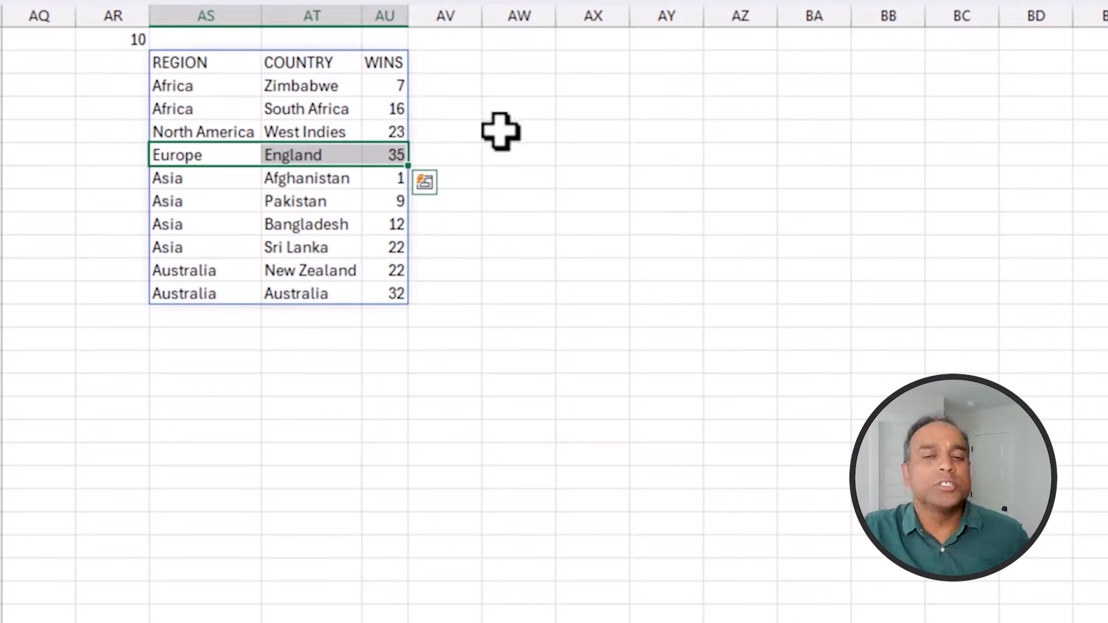
Step: Change the sort order in the AS2 formula to -3 for descending wins and review the reordered WINS values
left_click(244, 62)
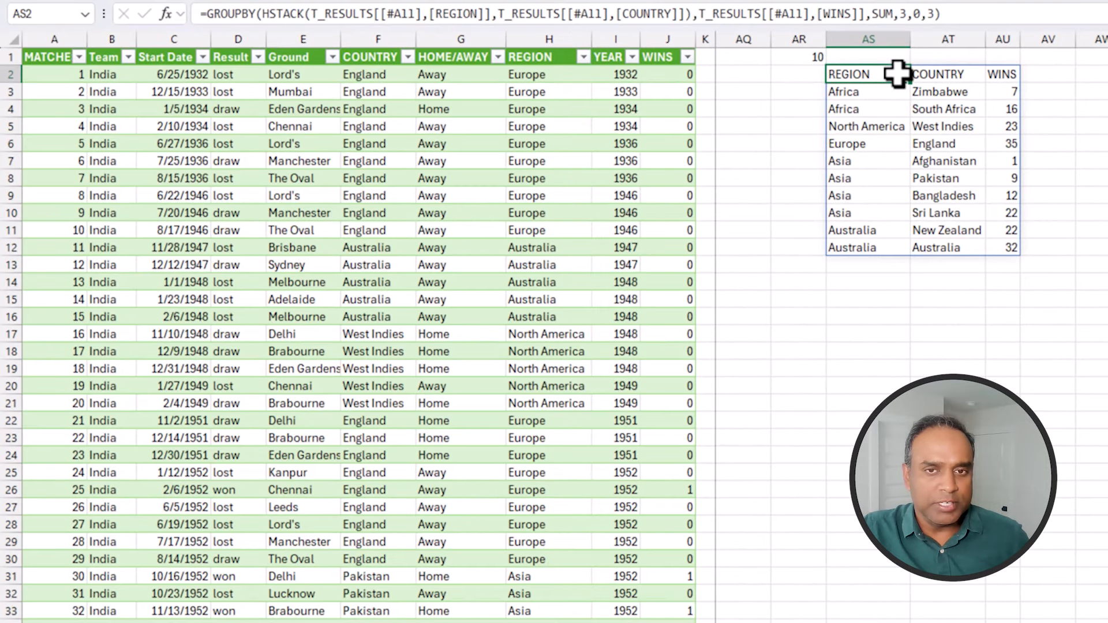
left_click(941, 14)
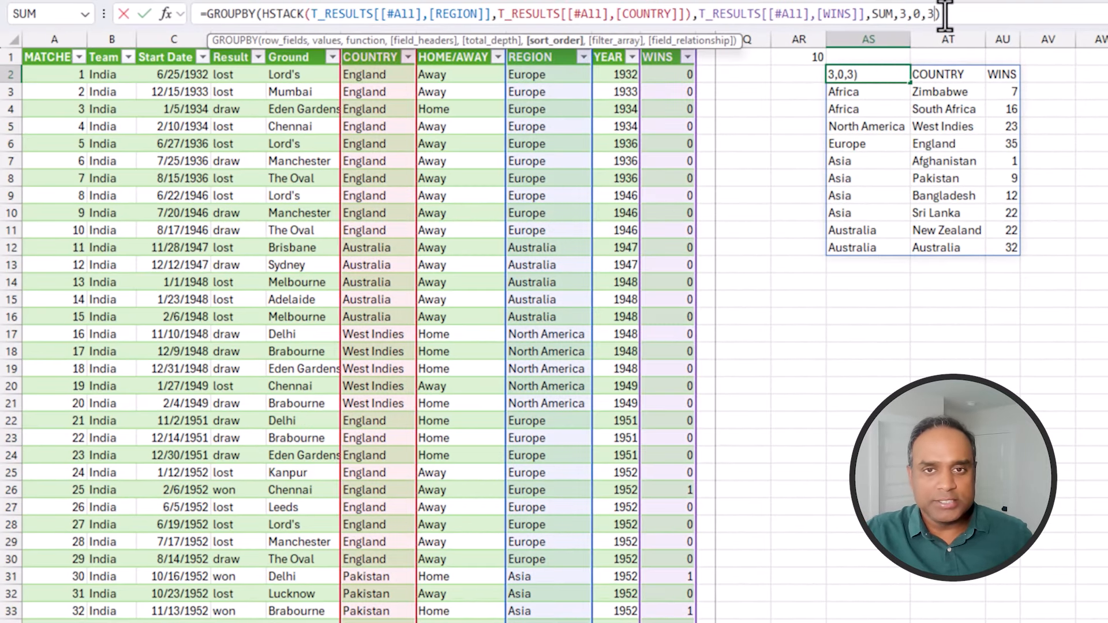
type("-")
key("Return")
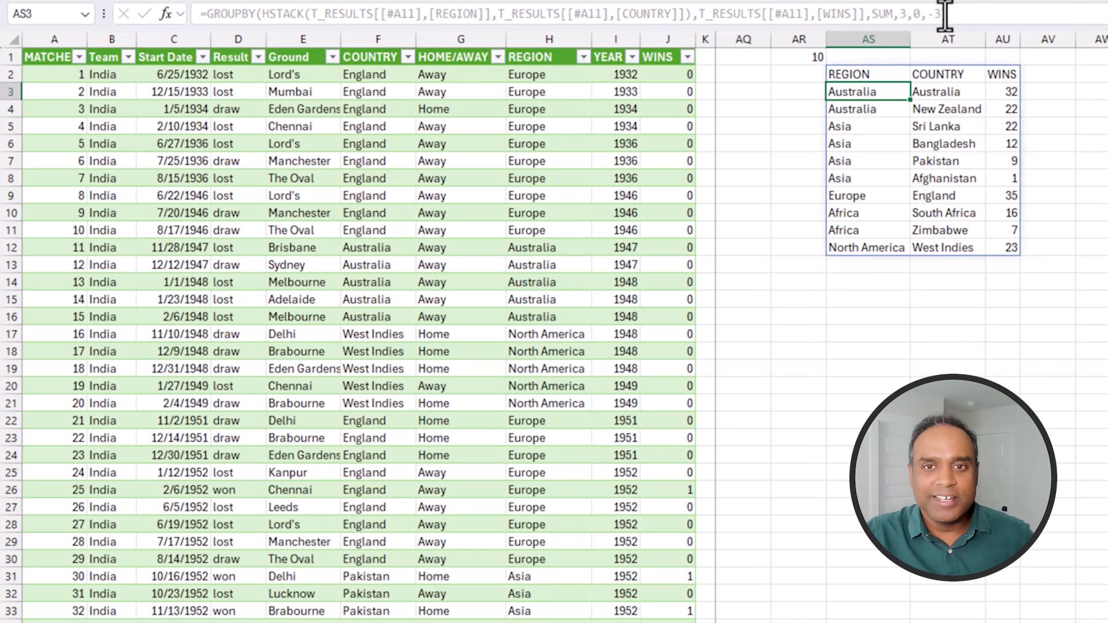
left_click_drag(1006, 92, 1008, 247)
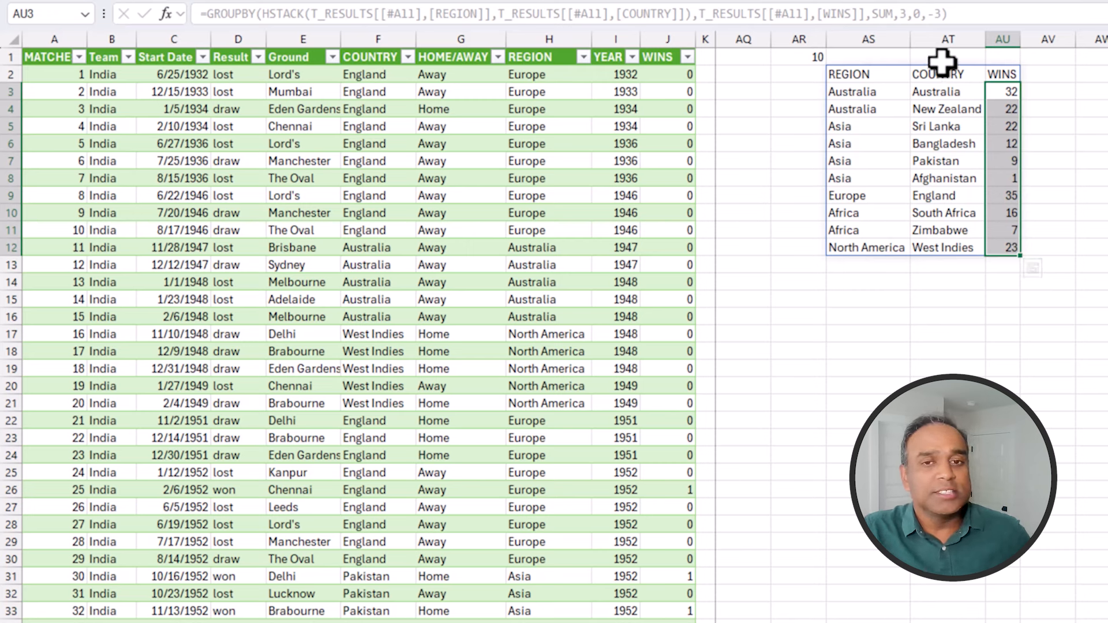
left_click(901, 73)
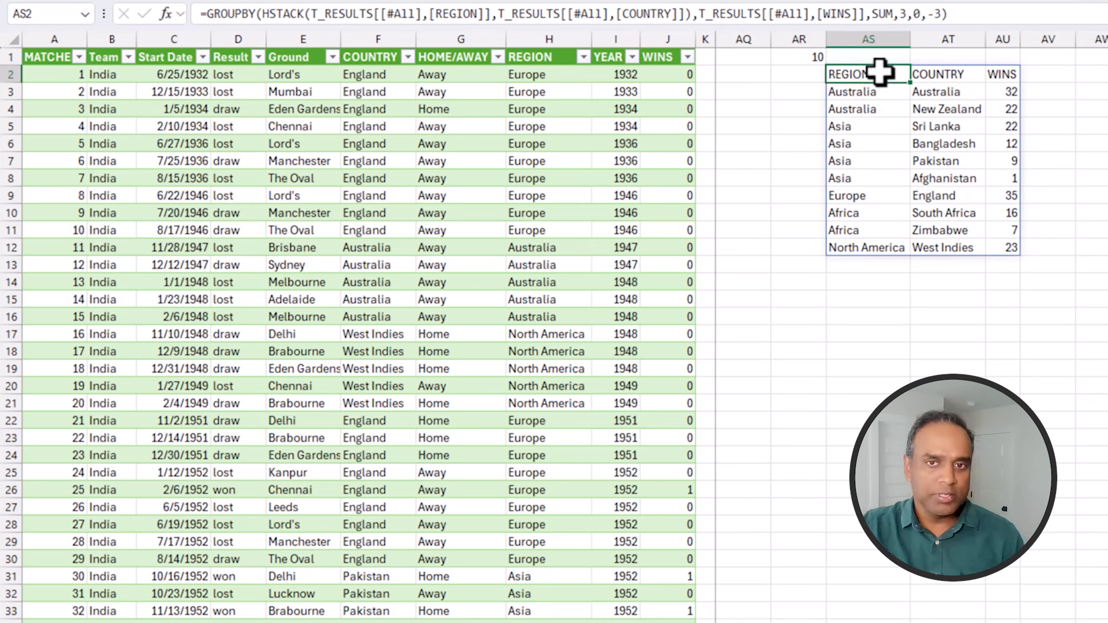
Step: Set the total depth in the AS2 formula to 2 for grand and subtotals, and review the regional subtotal rows
left_click(921, 12)
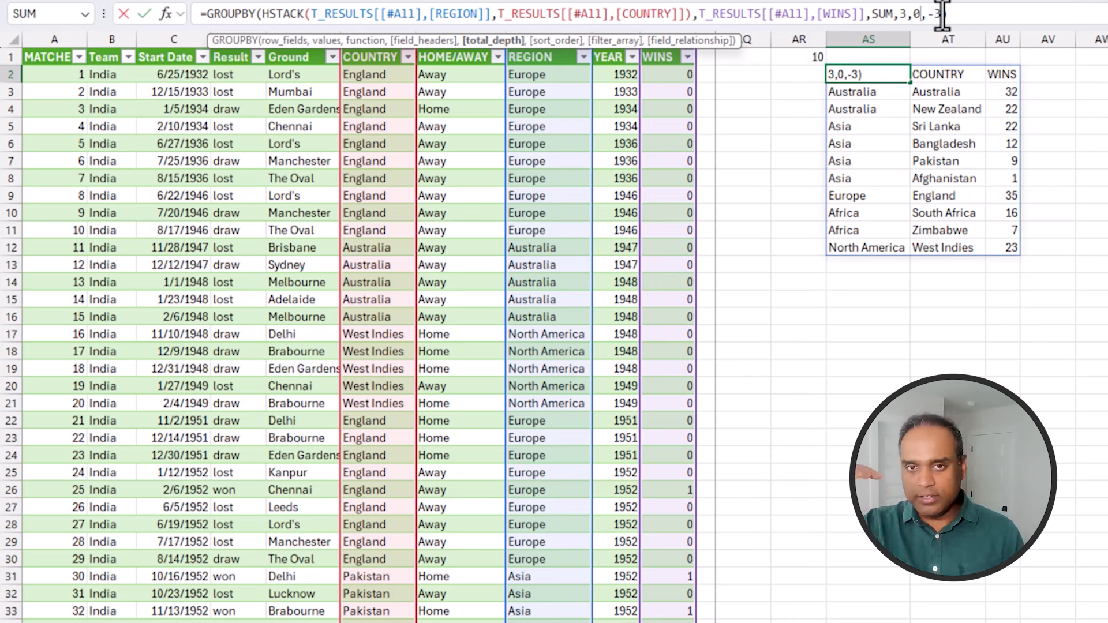
key("BackSpace")
type("2")
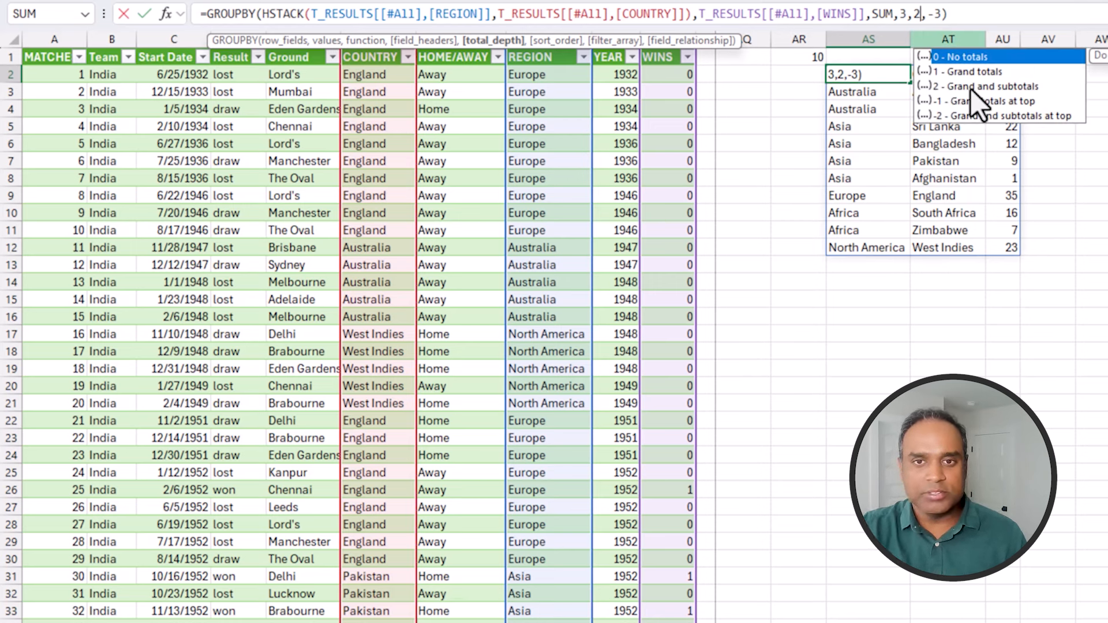
key("Return")
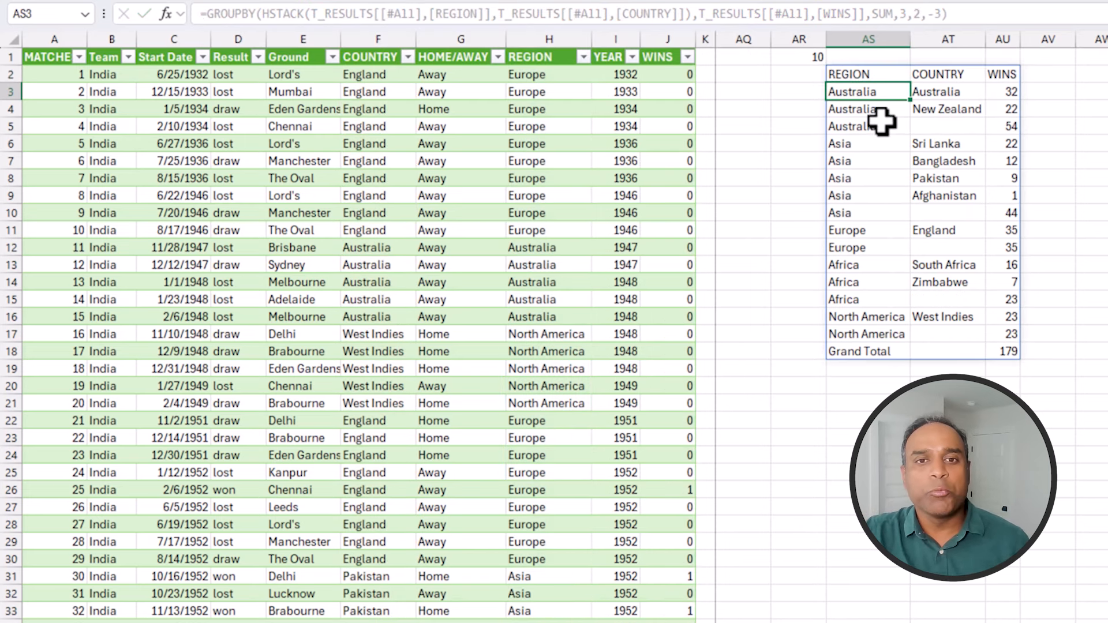
left_click_drag(883, 123, 1002, 129)
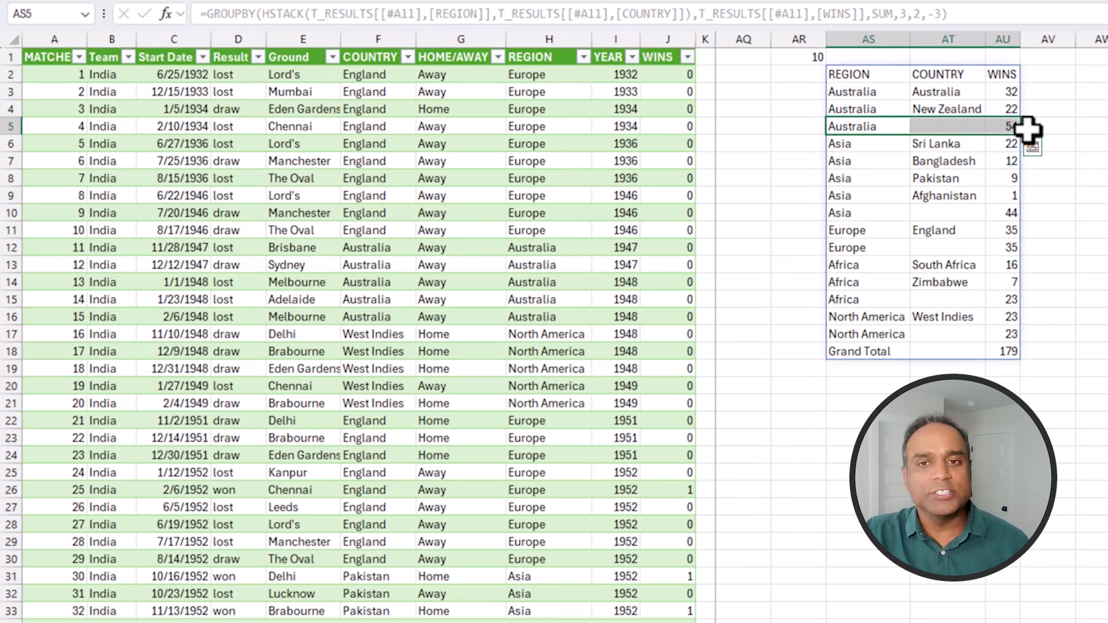
left_click_drag(873, 211, 993, 213)
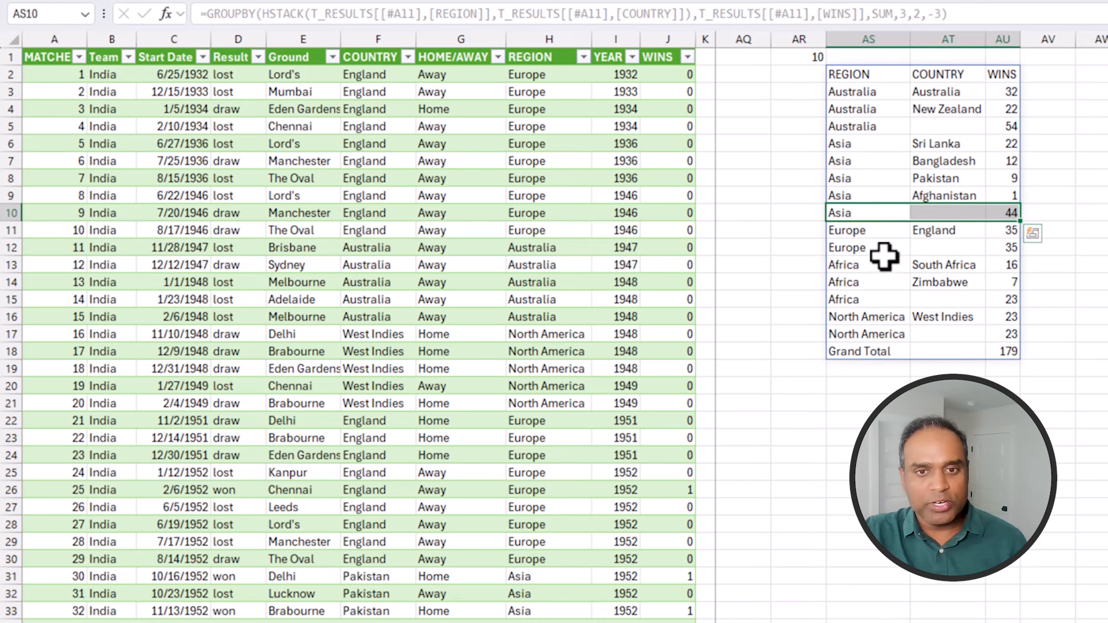
left_click_drag(883, 252, 993, 249)
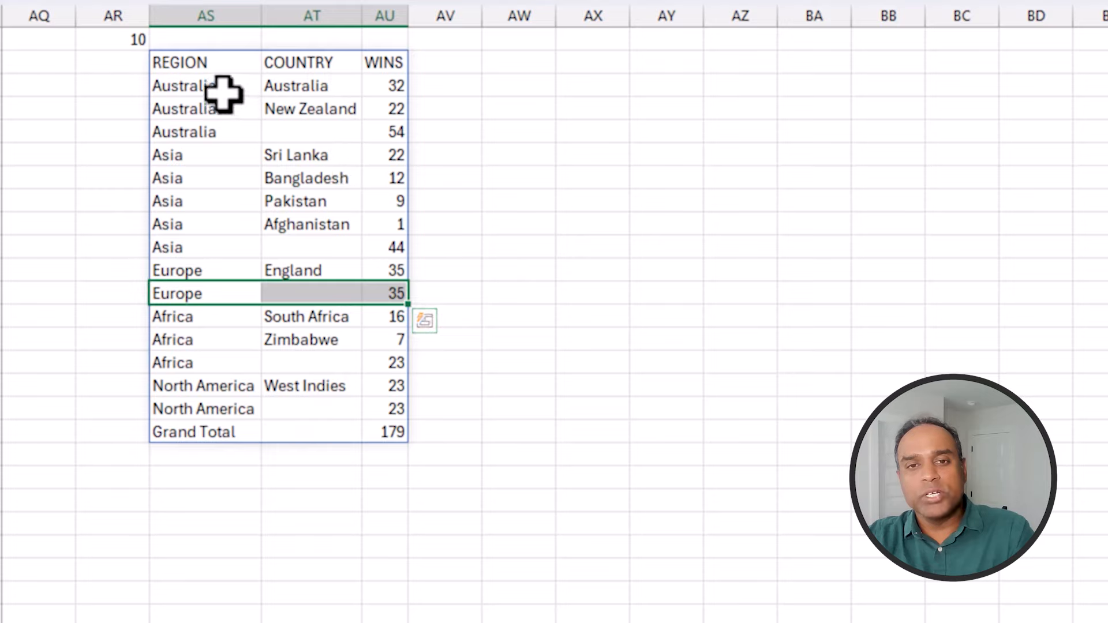
left_click_drag(215, 62, 206, 134)
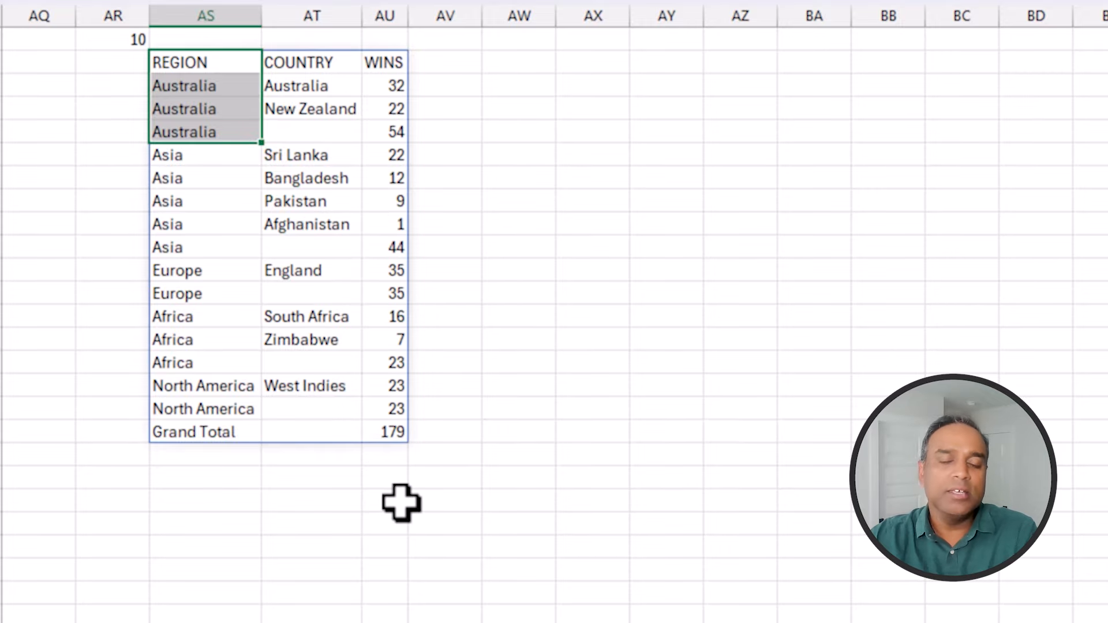
left_click(139, 500)
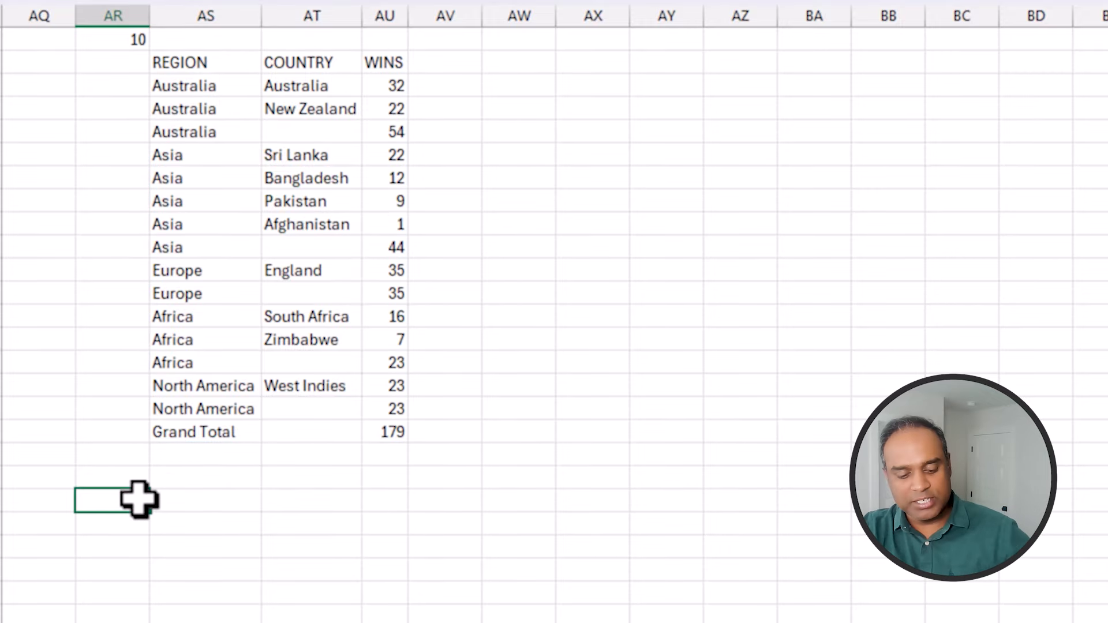
Step: Label AR21 with 11 and copy the AS2 GROUPBY formula into AS21
type("11")
key("Return")
left_click(190, 62)
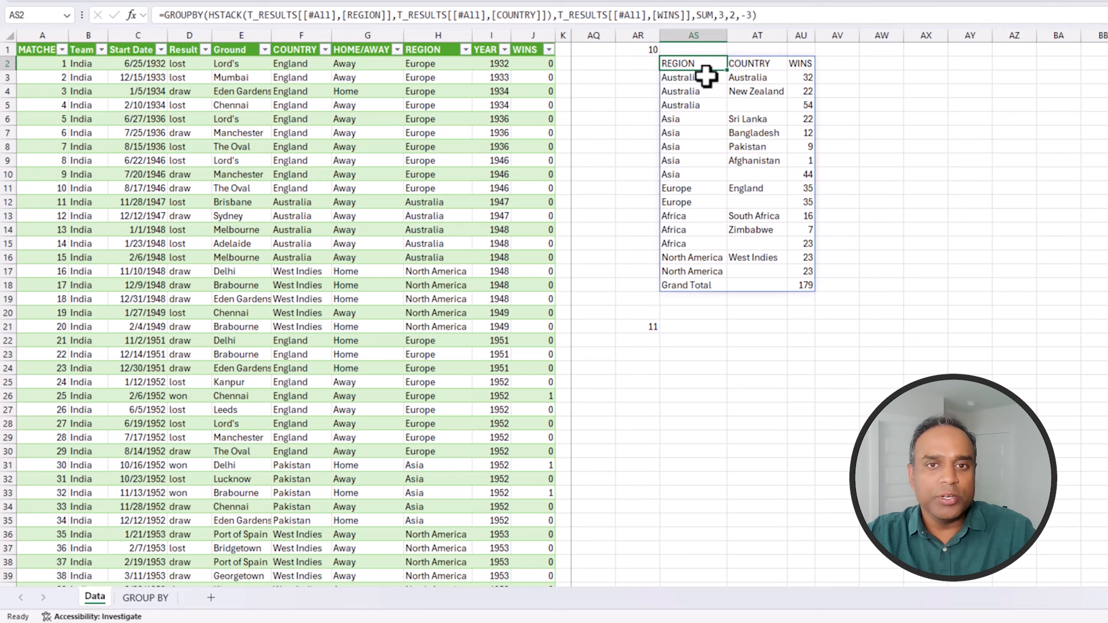
key("ctrl+c")
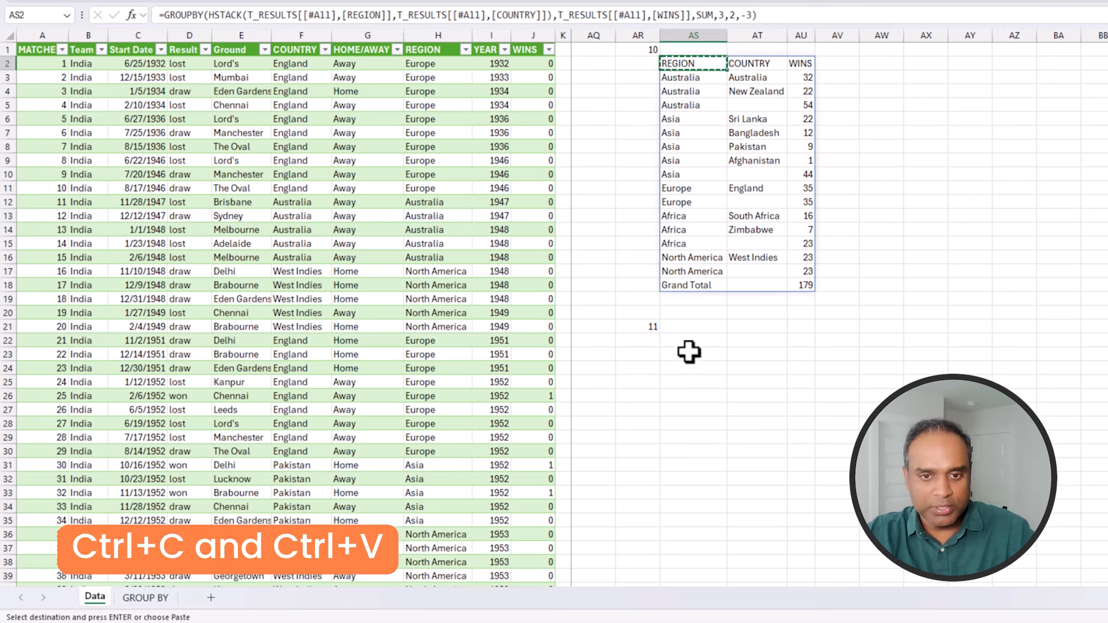
left_click(693, 327)
key("ctrl+v")
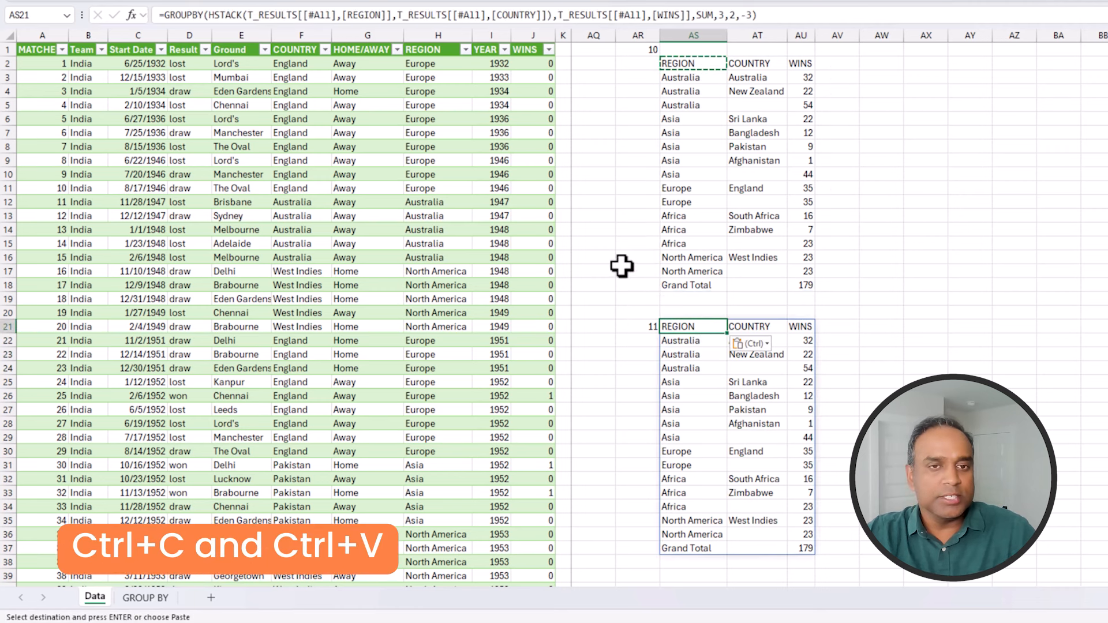
Step: Extend the AS21 GROUPBY formula with a skipped filter array and field relationship 1 (Table)
left_click(768, 18)
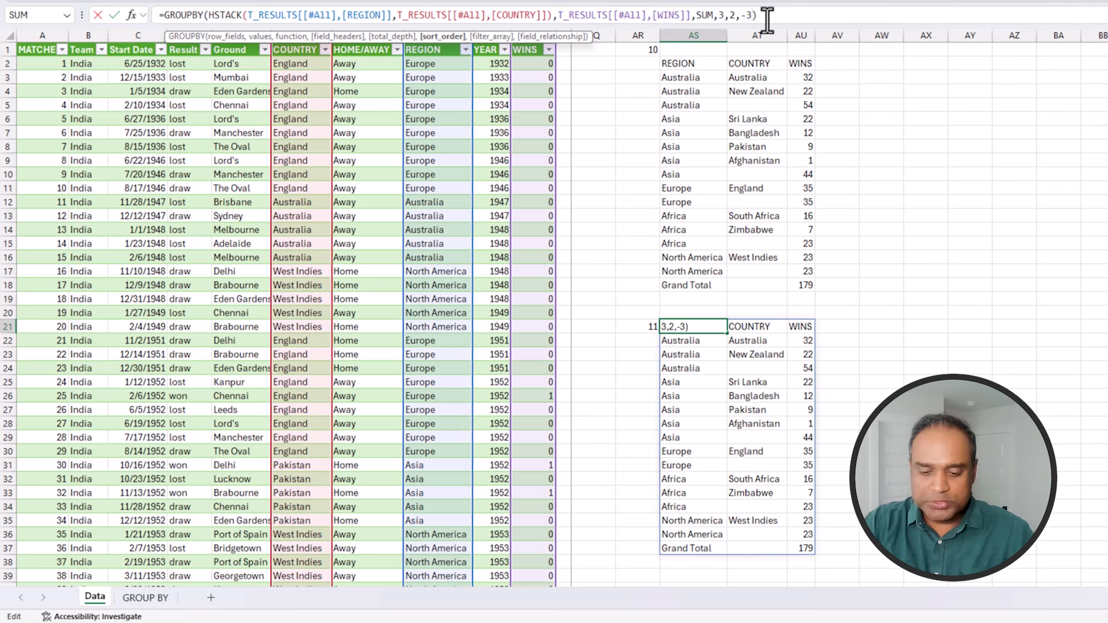
type(",,")
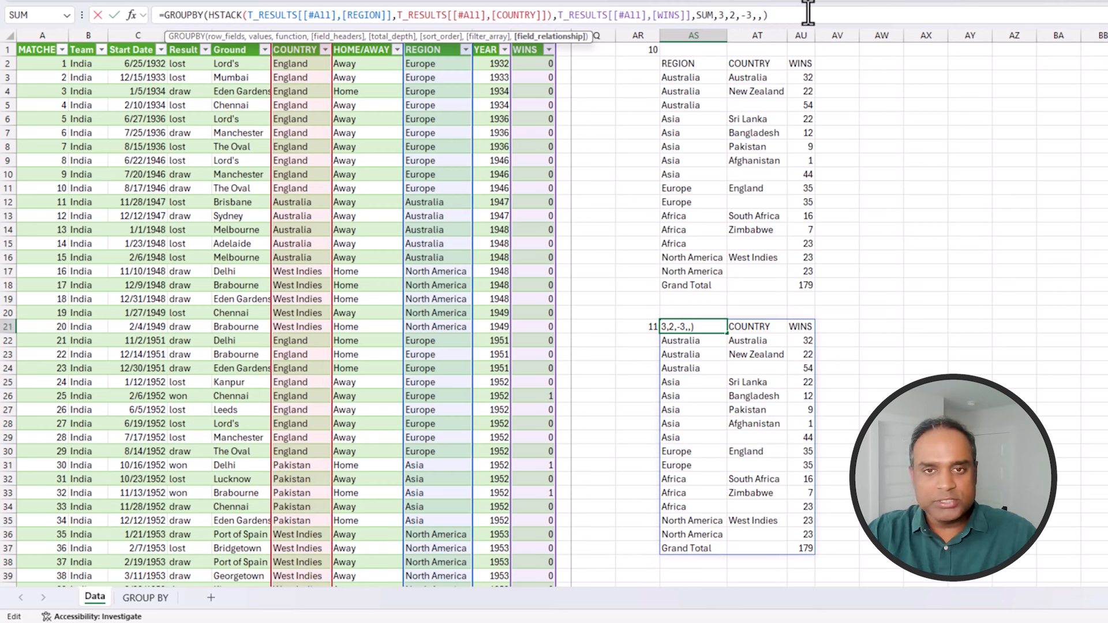
type("0")
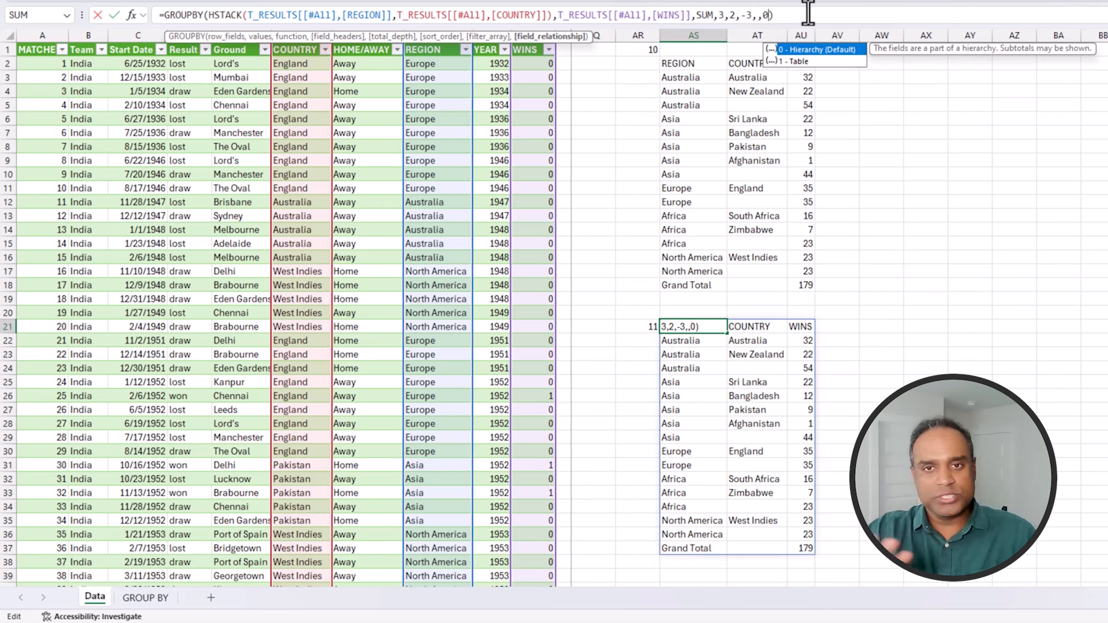
key("BackSpace")
type("1")
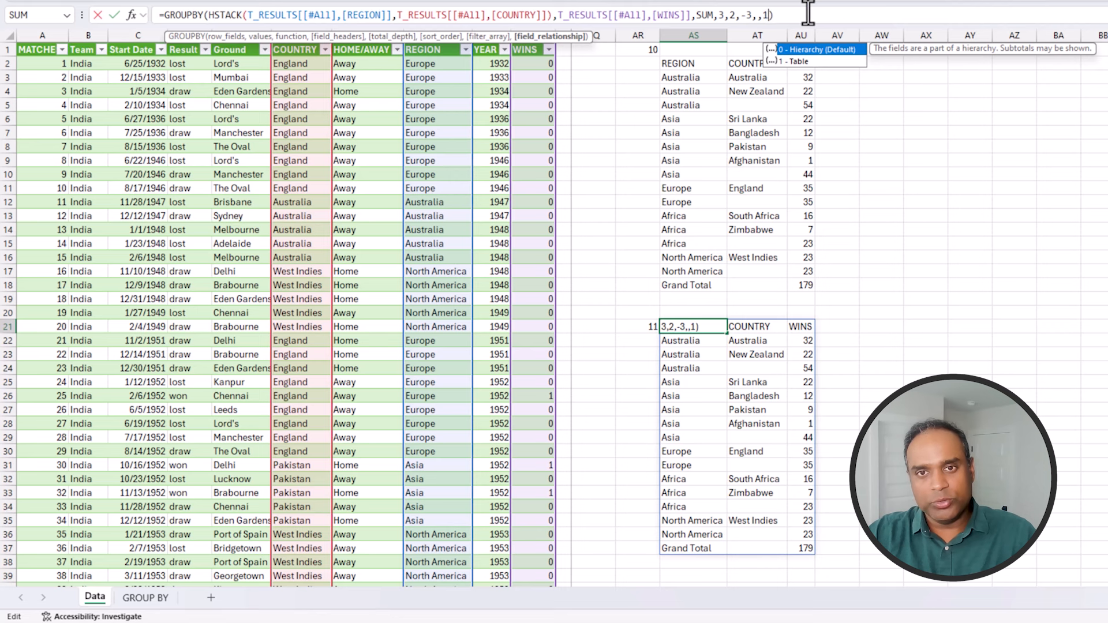
key("Return")
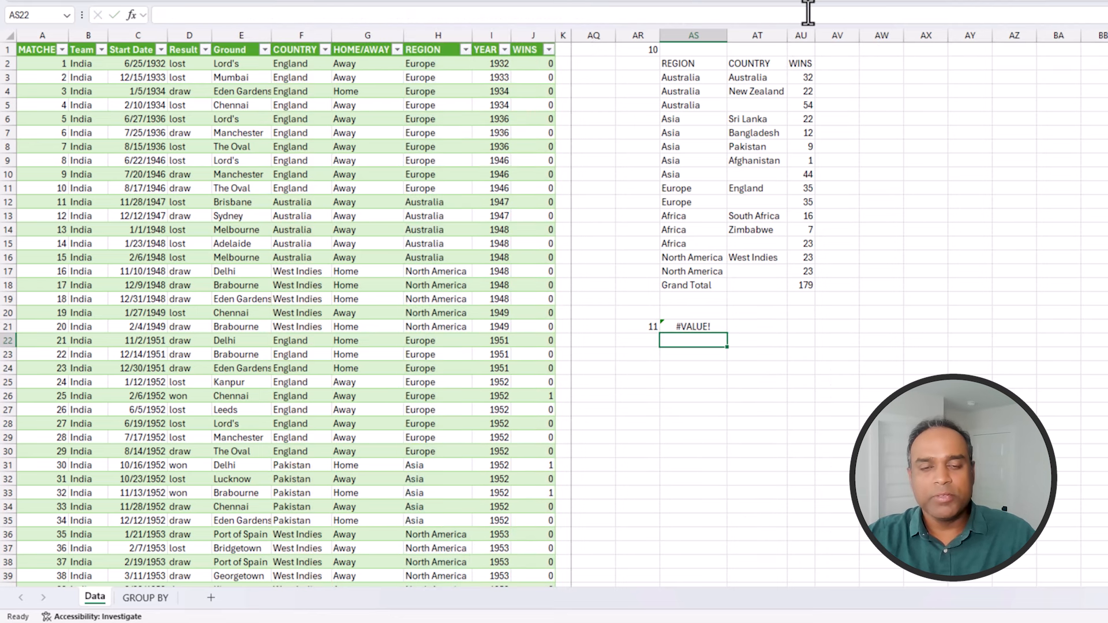
Step: Set the total depth in the AS21 GROUPBY formula to 0 for no totals
left_click(712, 328)
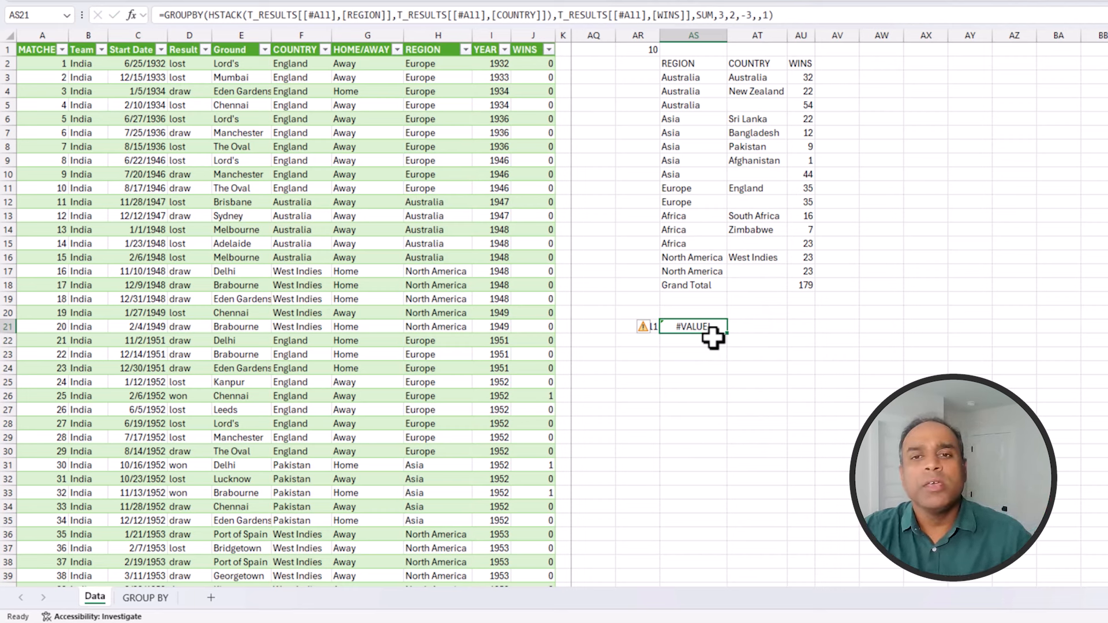
left_click(767, 15)
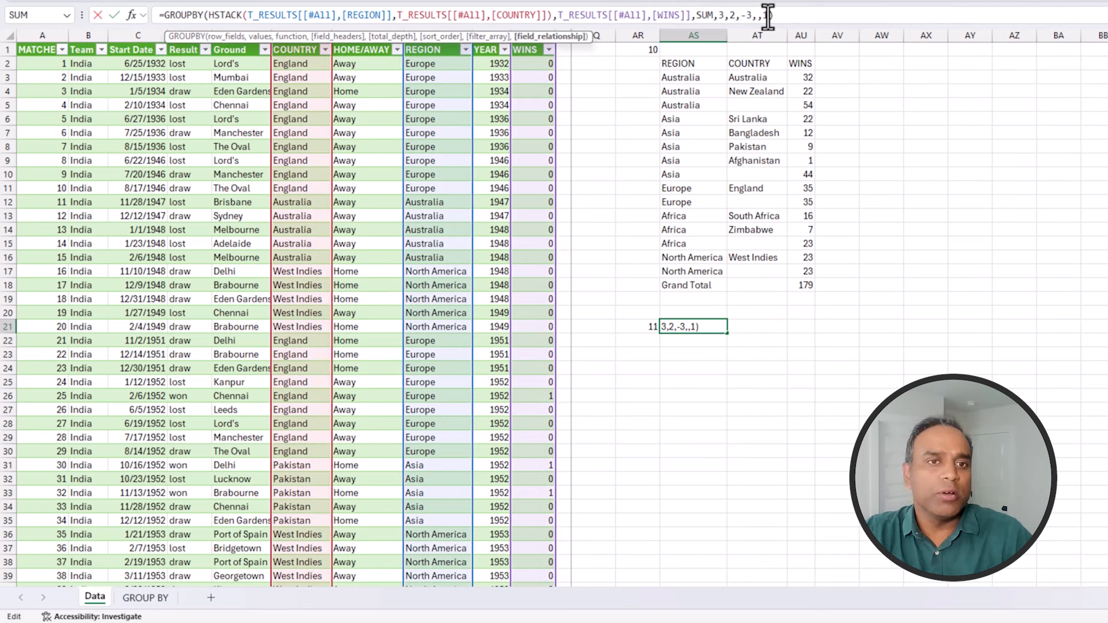
left_click(733, 15)
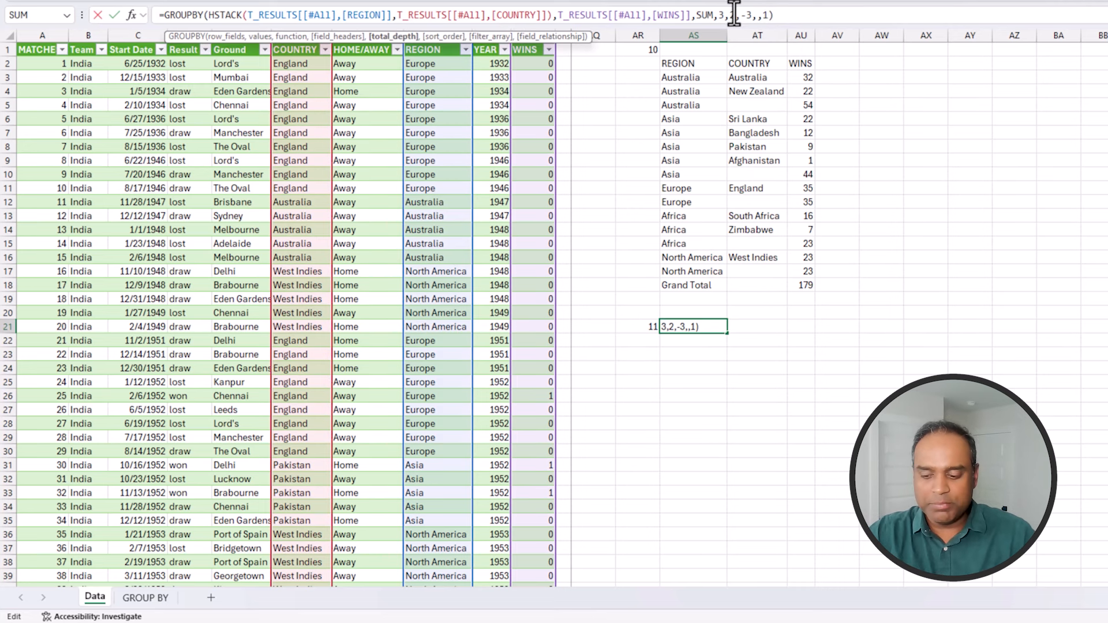
key("BackSpace")
type("0")
key("Return")
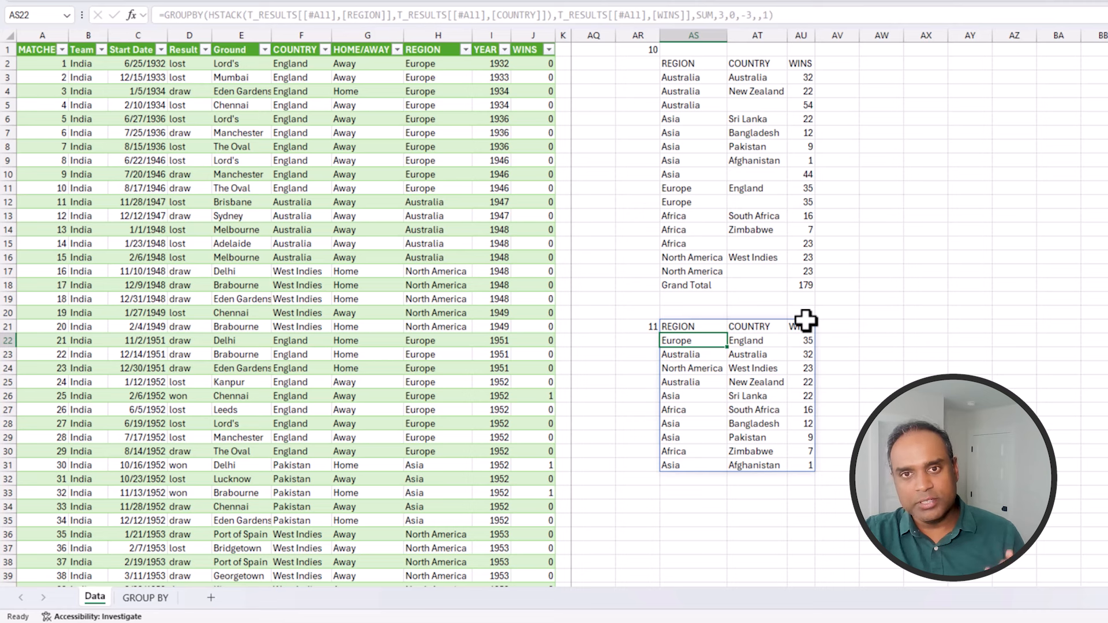
Step: Compare the wins order and subtotal rows of the AS2 hierarchy summary with the AS21 table-style summary and its field relationship argument
left_click_drag(804, 342, 804, 458)
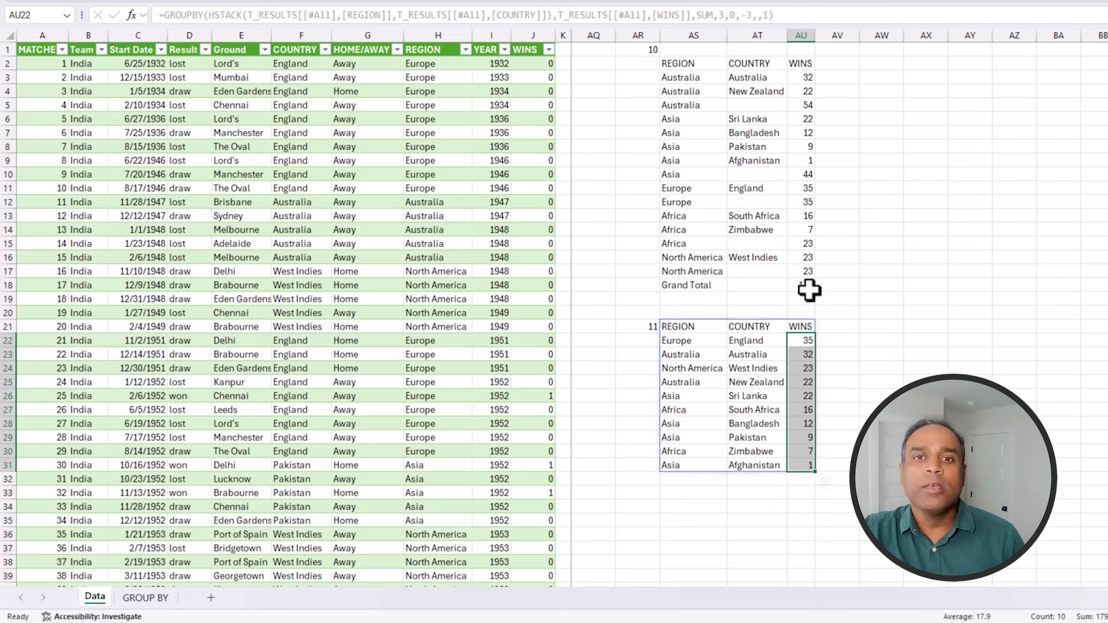
left_click_drag(810, 78, 809, 132)
left_click(806, 107)
left_click_drag(708, 102, 801, 111)
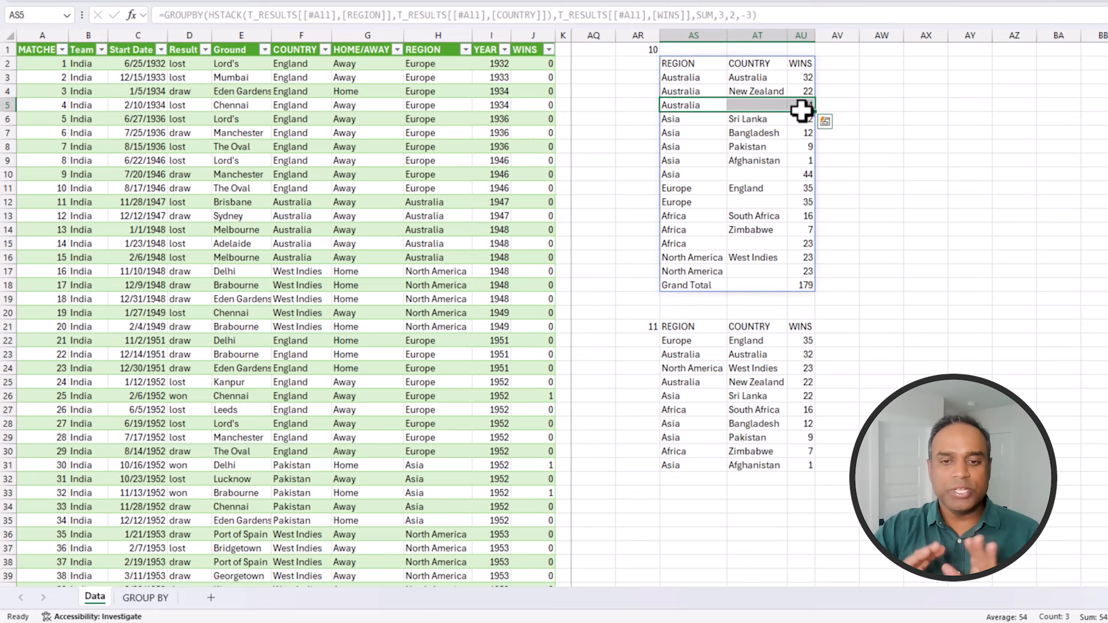
left_click(686, 319)
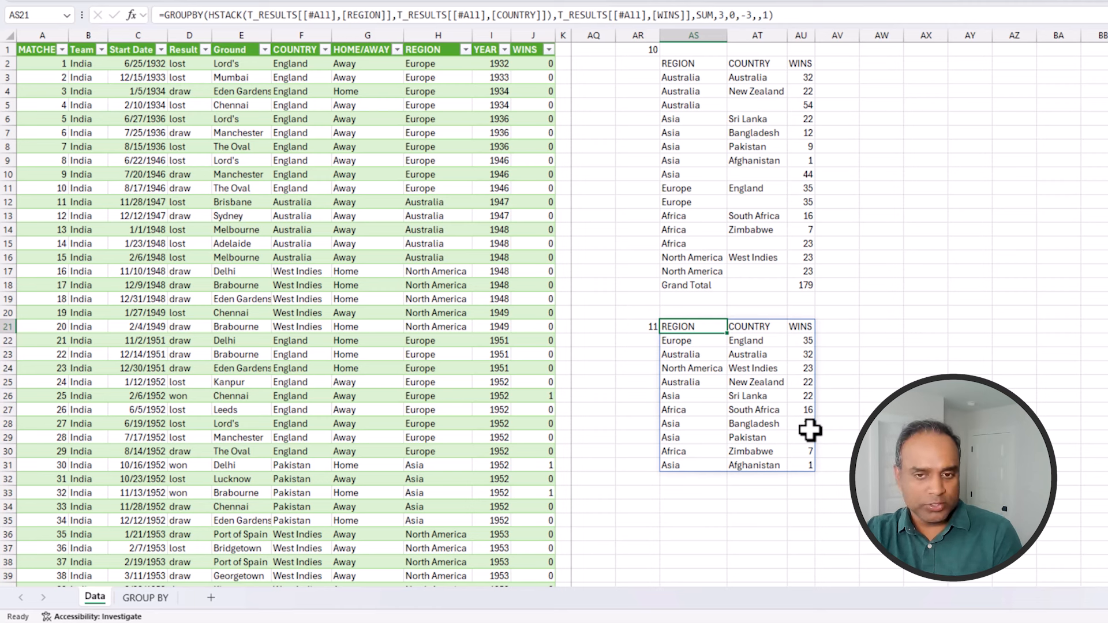
left_click(763, 15)
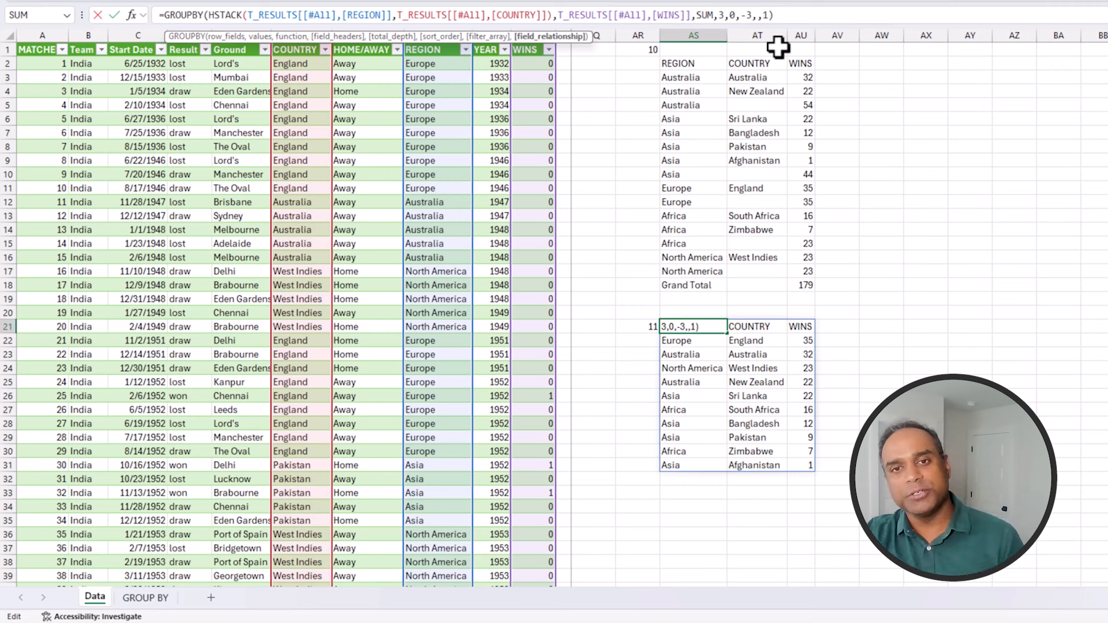
key("Escape")
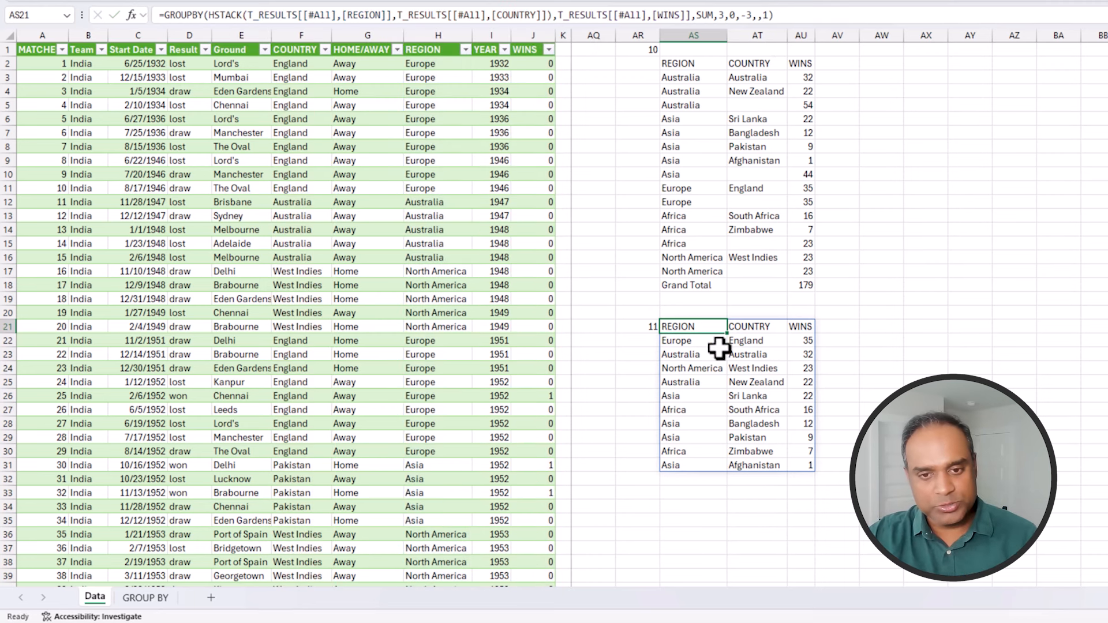
left_click_drag(702, 325, 788, 463)
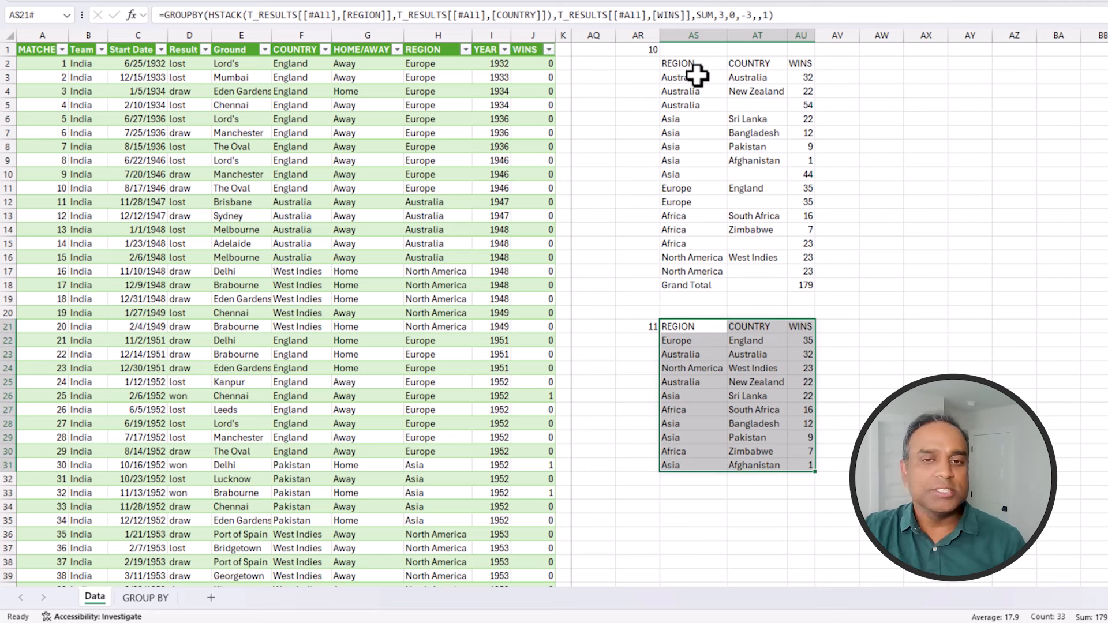
left_click_drag(699, 68, 791, 286)
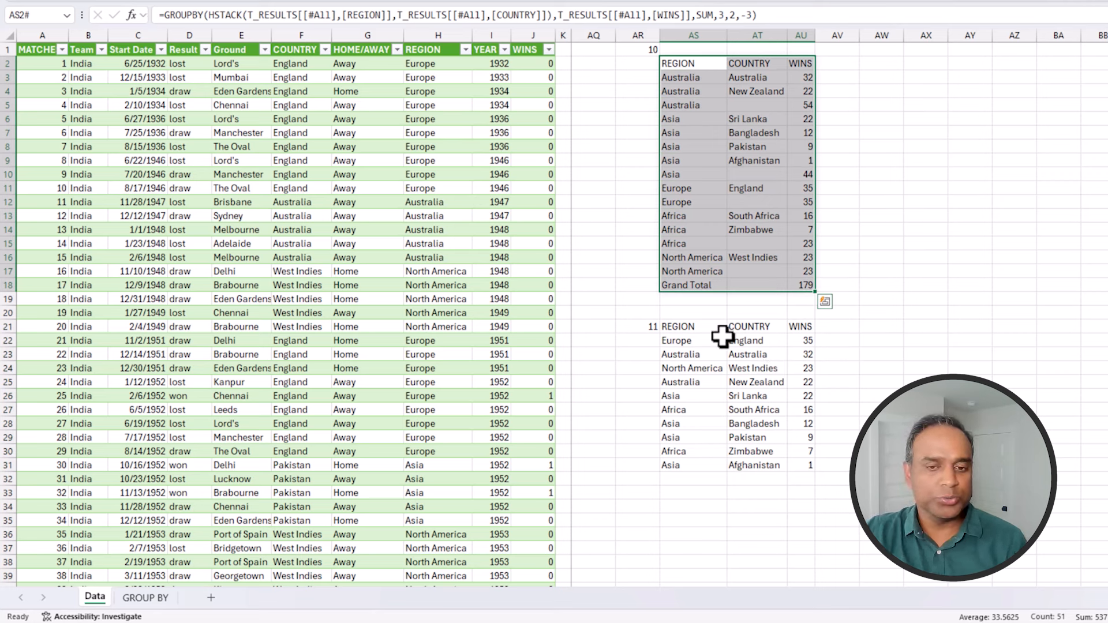
left_click(699, 328)
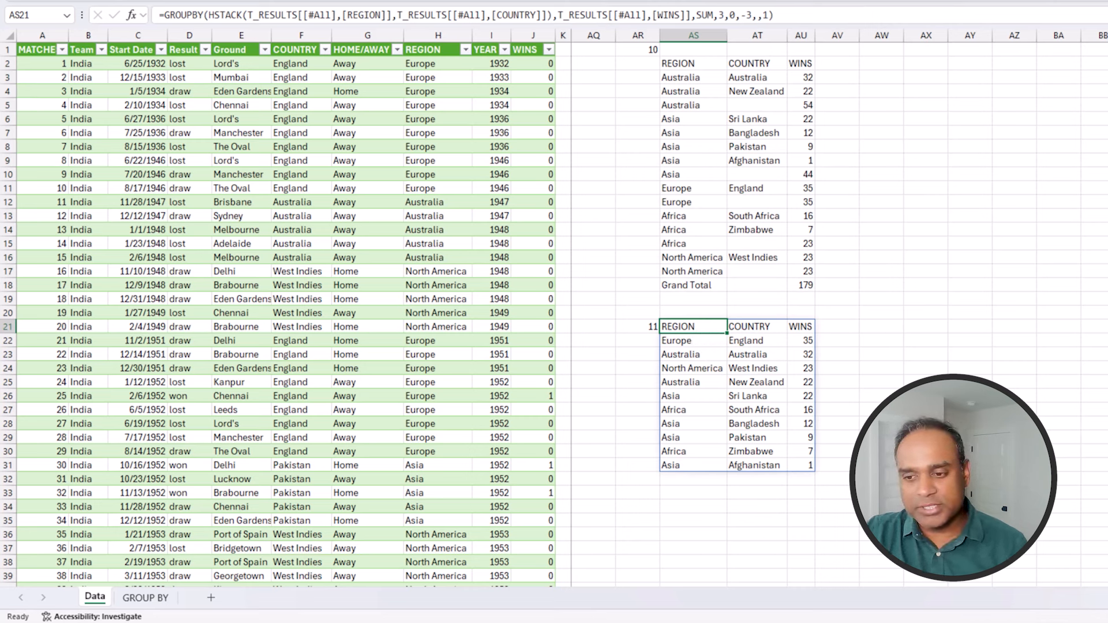
Step: Label AW1 with 12 and start a GROUPBY formula in AW3 using the whole COUNTRY column, header included, as row fields
scroll(738, 338, "right", 1)
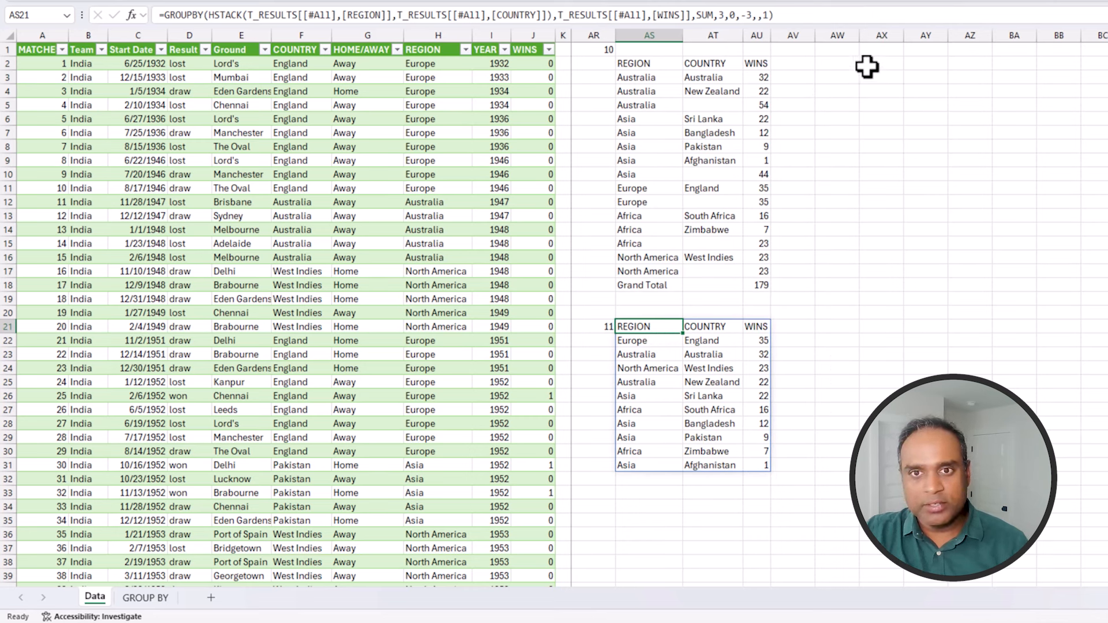
left_click(845, 50)
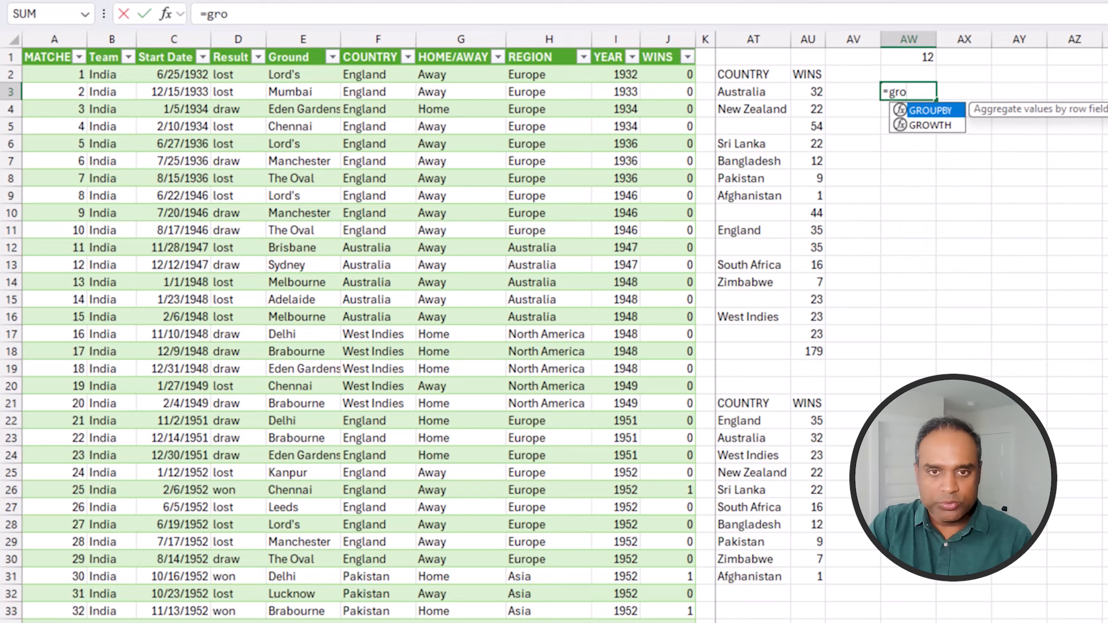
type("up by(")
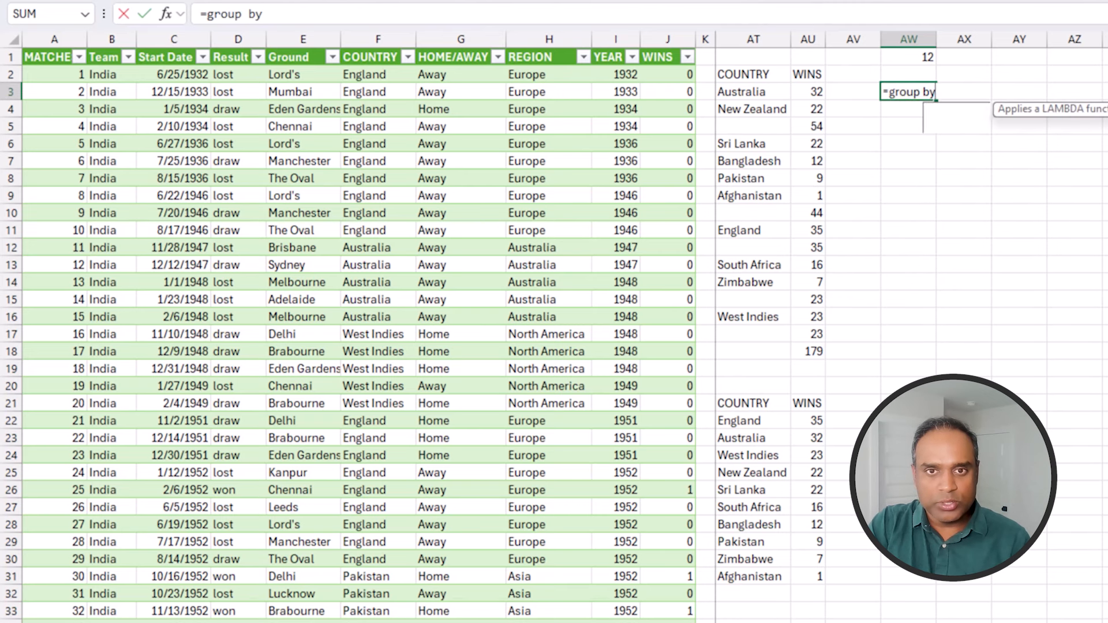
left_click(372, 56)
key("ctrl+shift+Down")
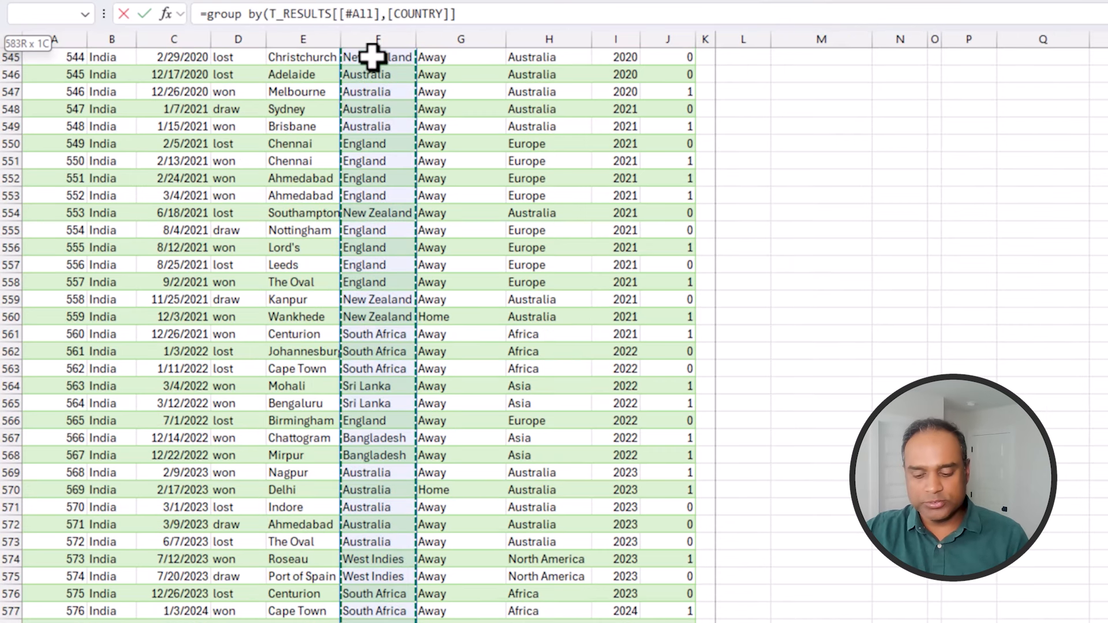
type(",")
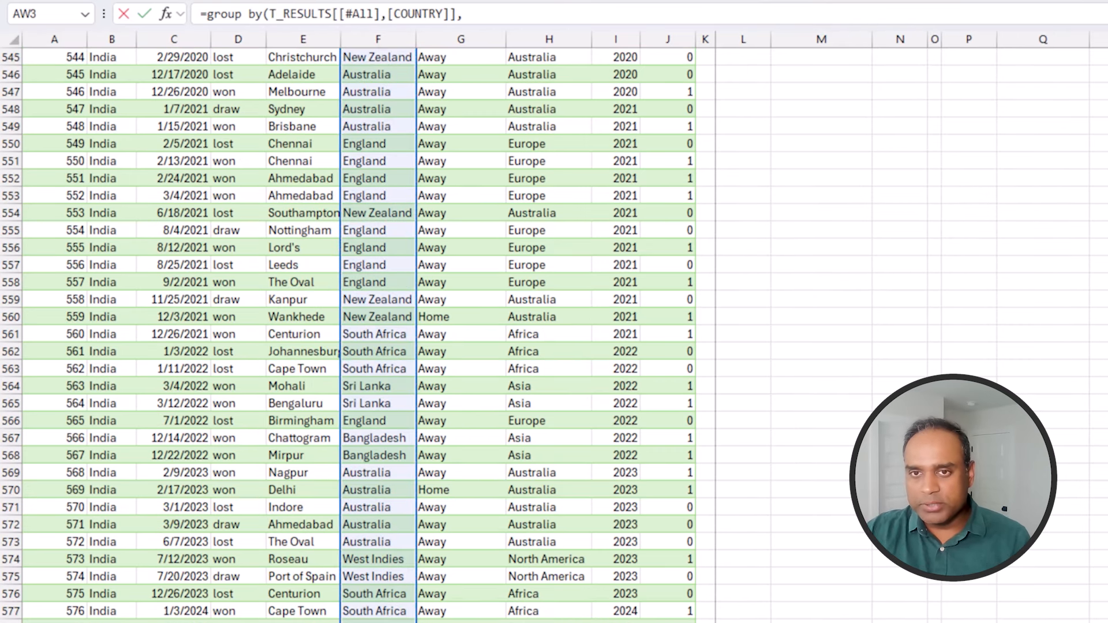
key("ctrl+Up")
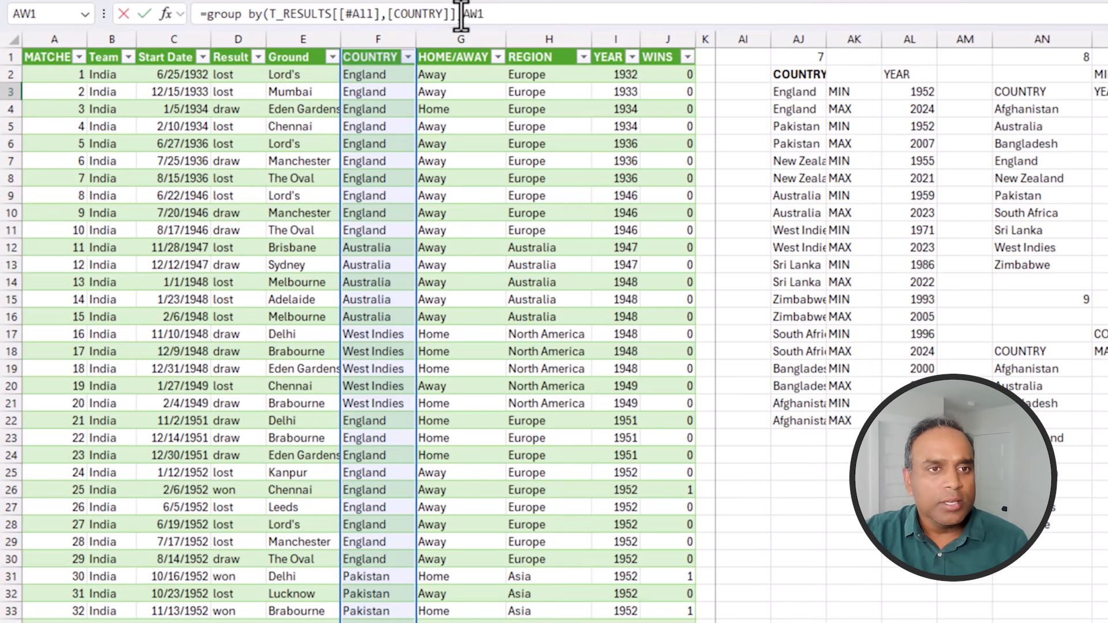
left_click_drag(466, 15, 496, 13)
key("BackSpace")
key("BackSpace")
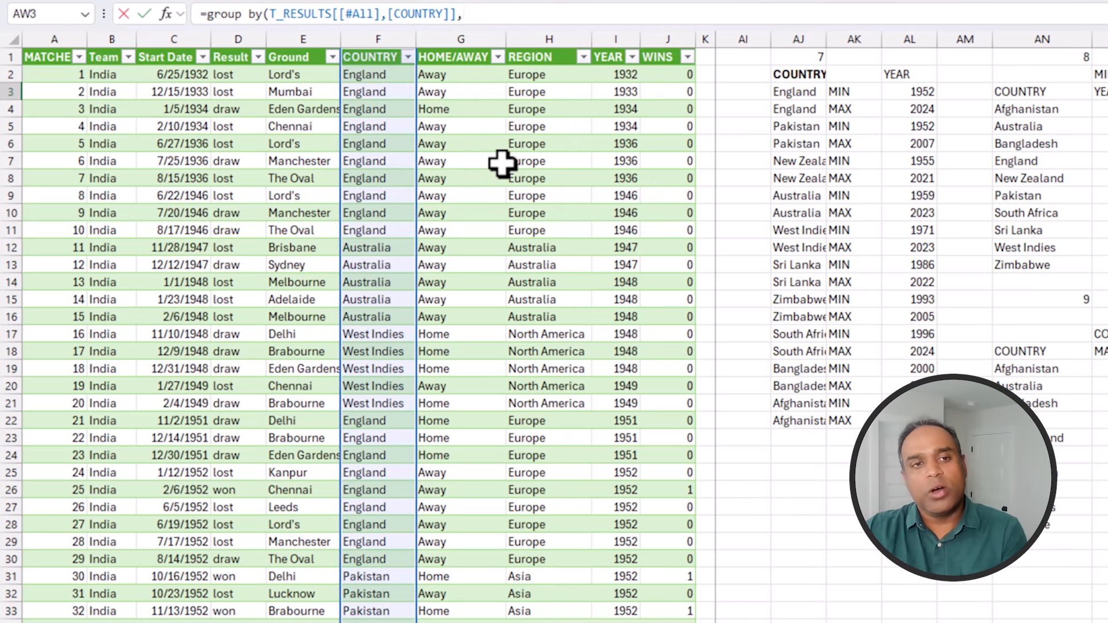
Step: Add the whole Result column, header included, as the values argument of the AW3 formula
left_click(238, 55)
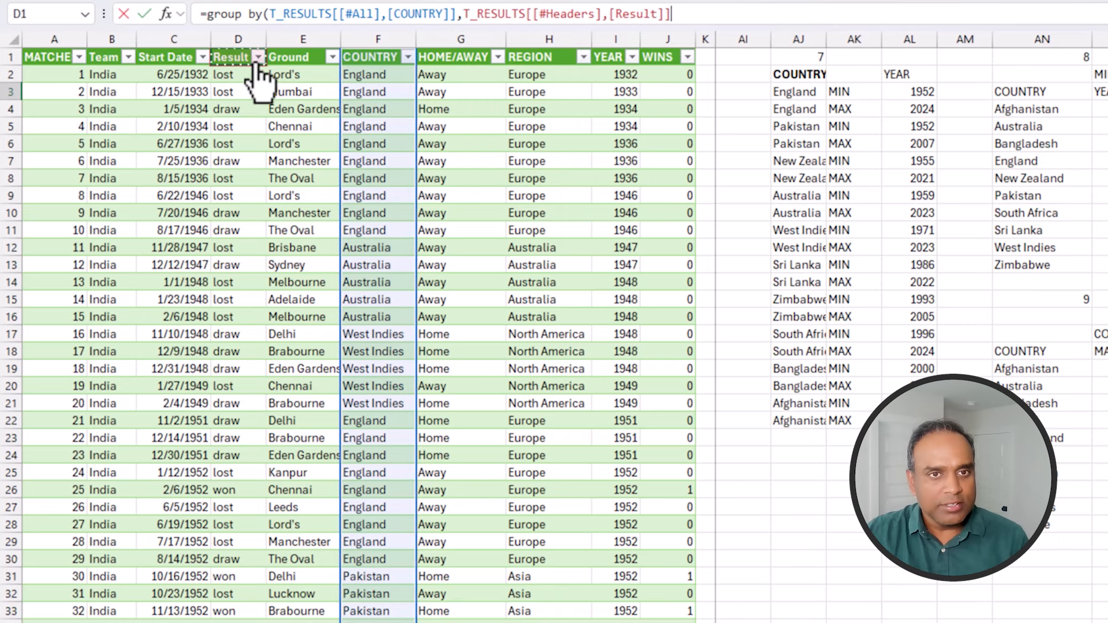
key("ctrl+shift+Down")
type(",")
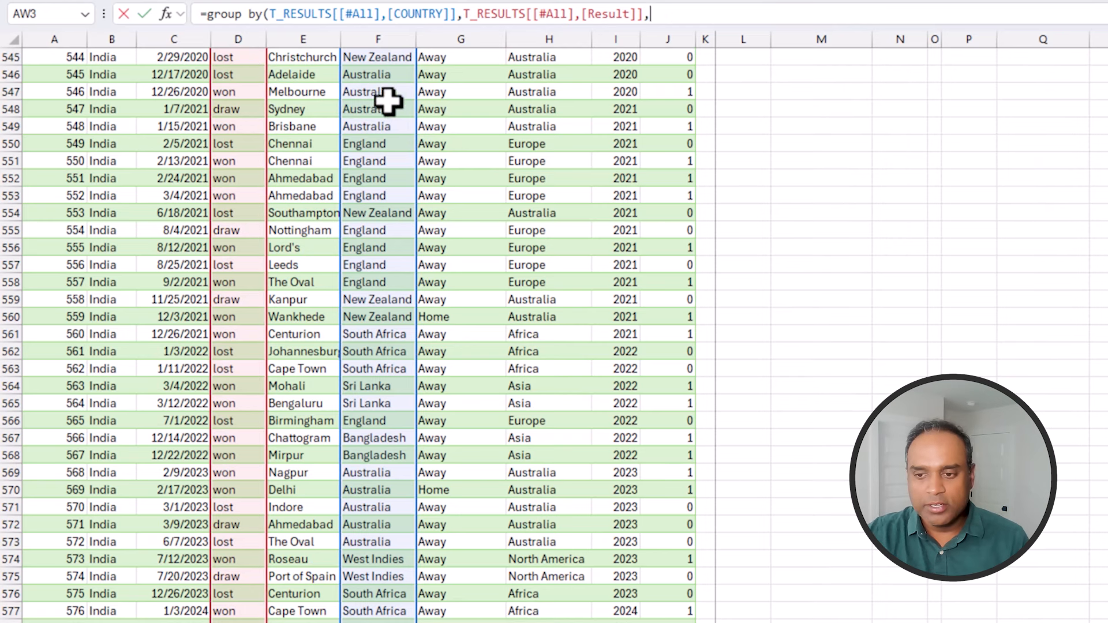
Step: Complete the AW3 formula with ARRAYTOTEXT as the aggregation function and enter it, keeping AW3 selected
scroll(462, 323, "up", 20)
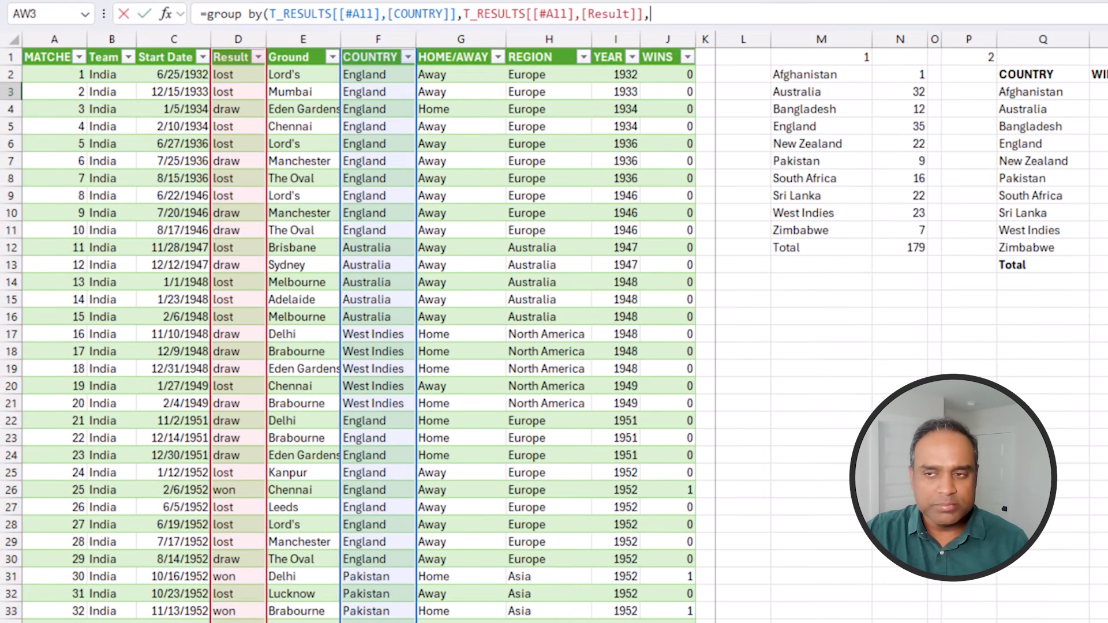
scroll(912, 323, "right", 15)
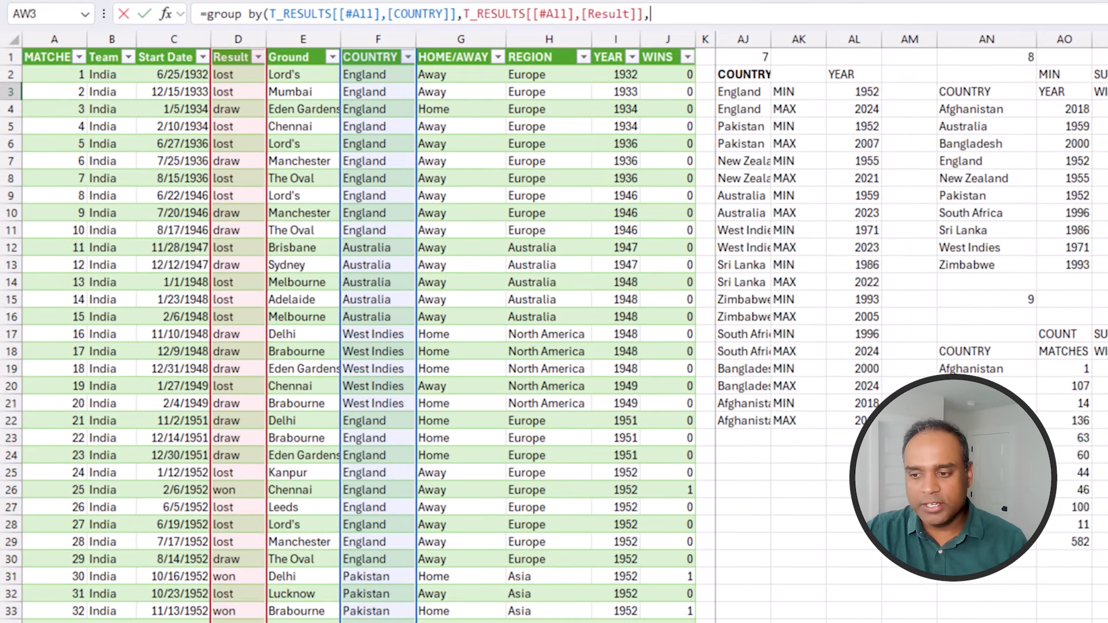
scroll(912, 323, "right", 5)
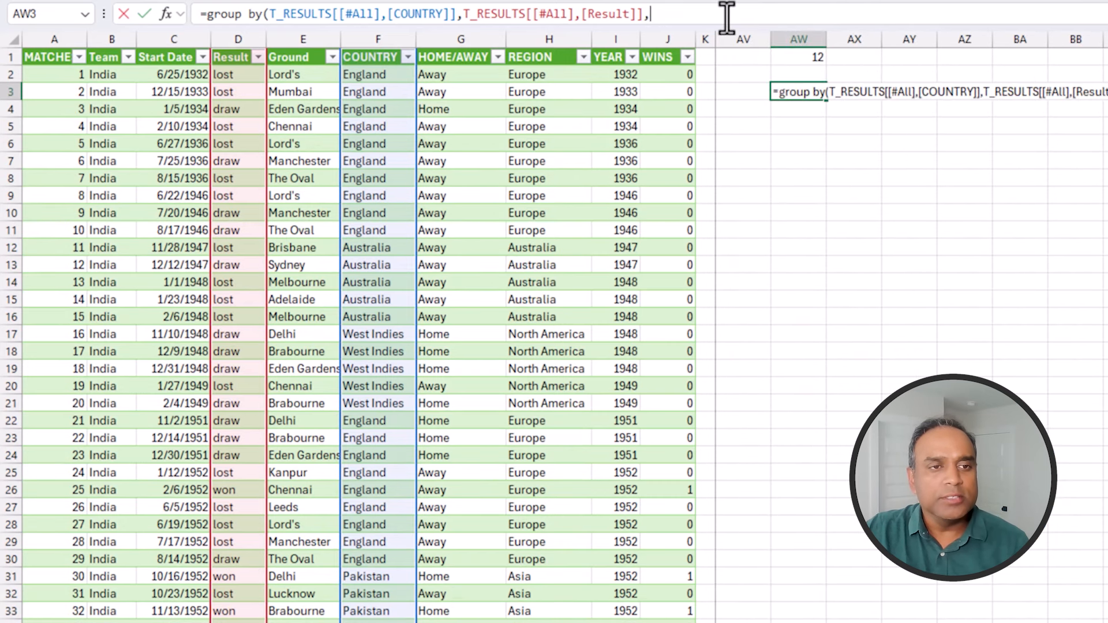
type("ARRAYTOTE")
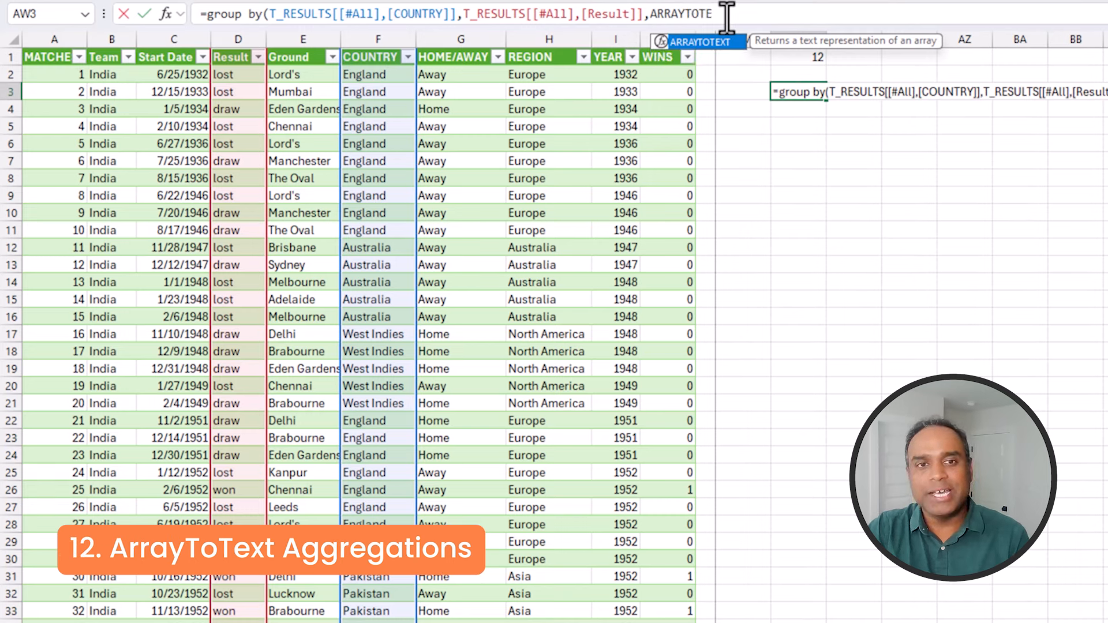
type("XT(")
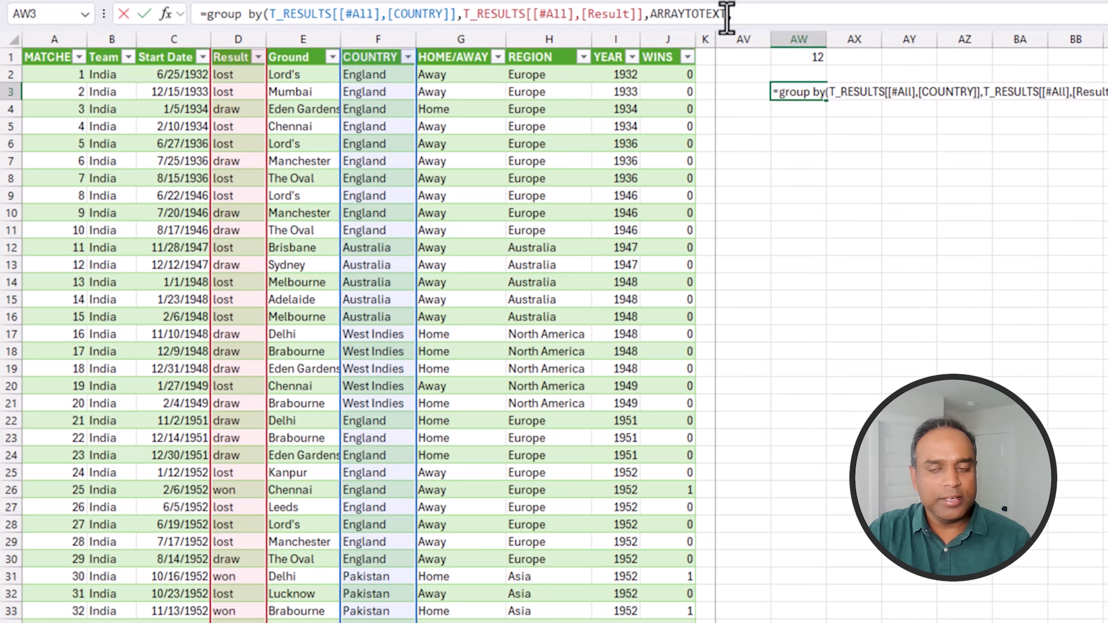
key("ctrl+Return")
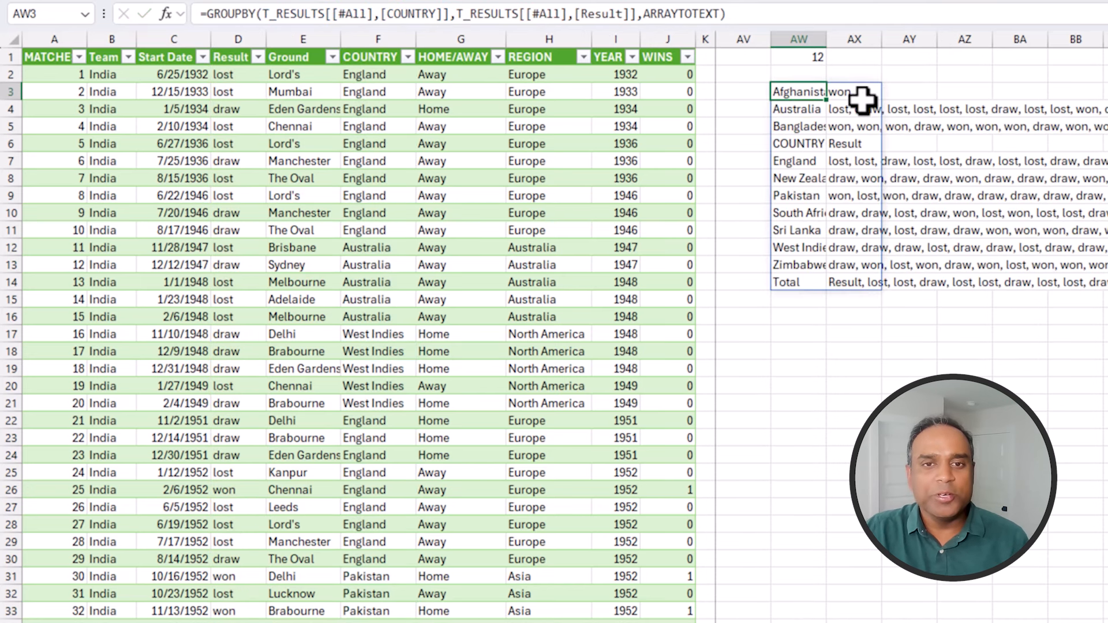
Step: Extend the AW3 GROUPBY formula with field headers 3 (Yes and show) and total depth 0 (No totals)
left_click(731, 16)
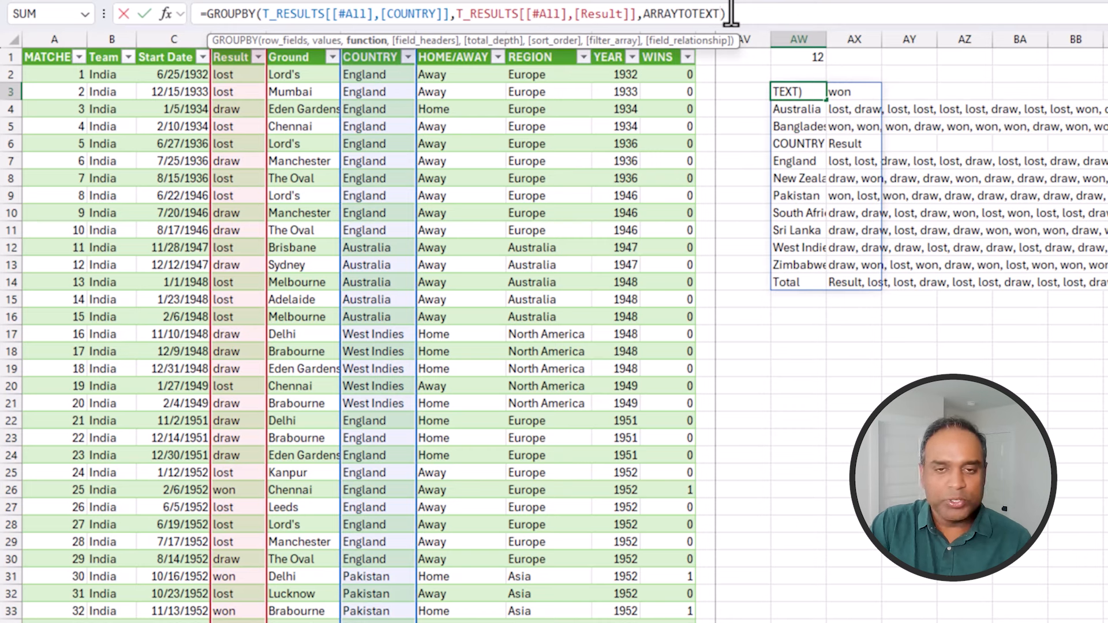
type(",")
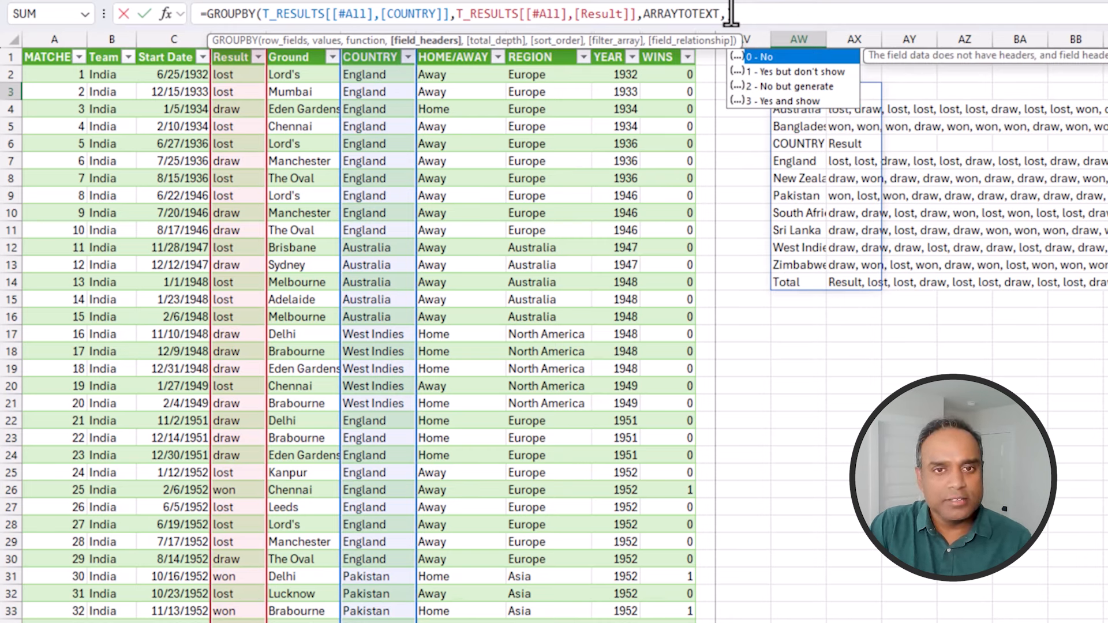
type(",0")
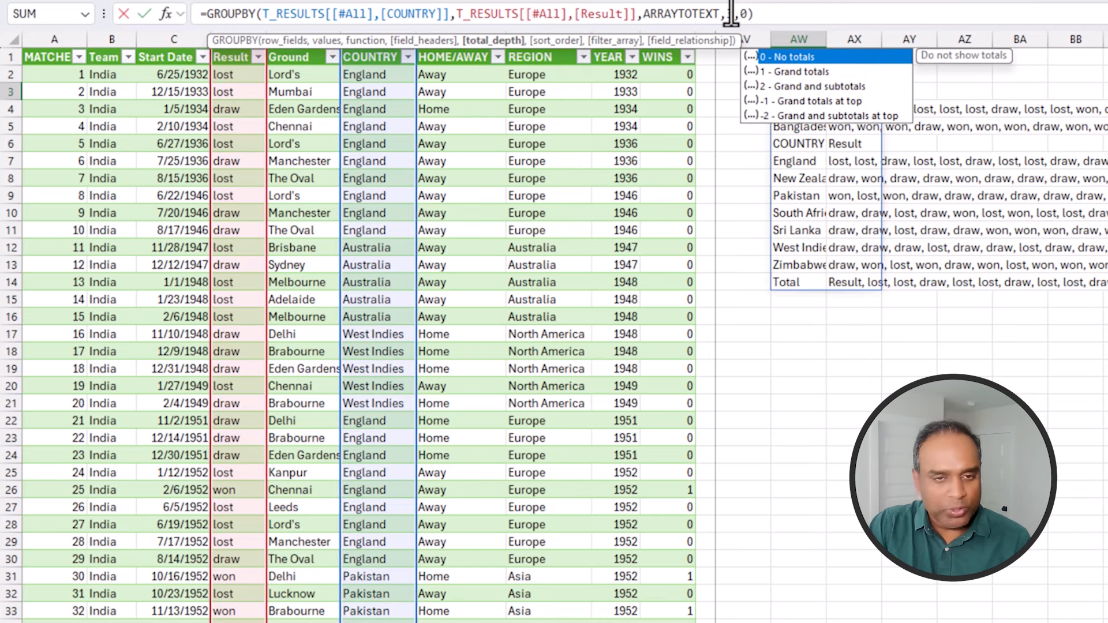
type(",")
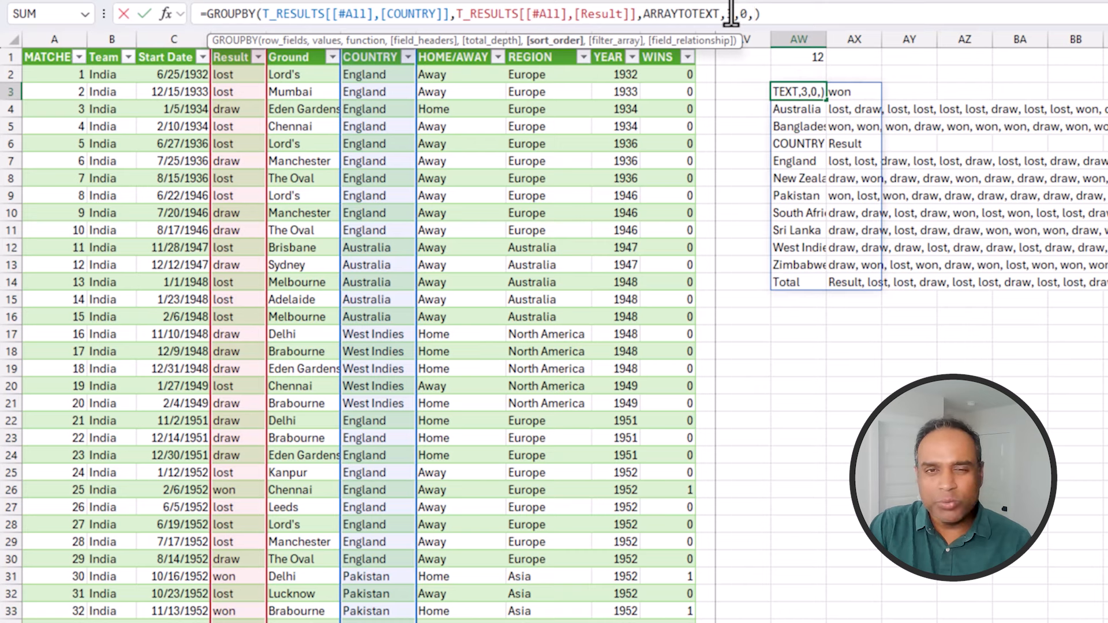
Step: Leave the AW3 formula's sort order empty, filter on the whole YEAR column, header included, greater than 2021, and enter it
type(",")
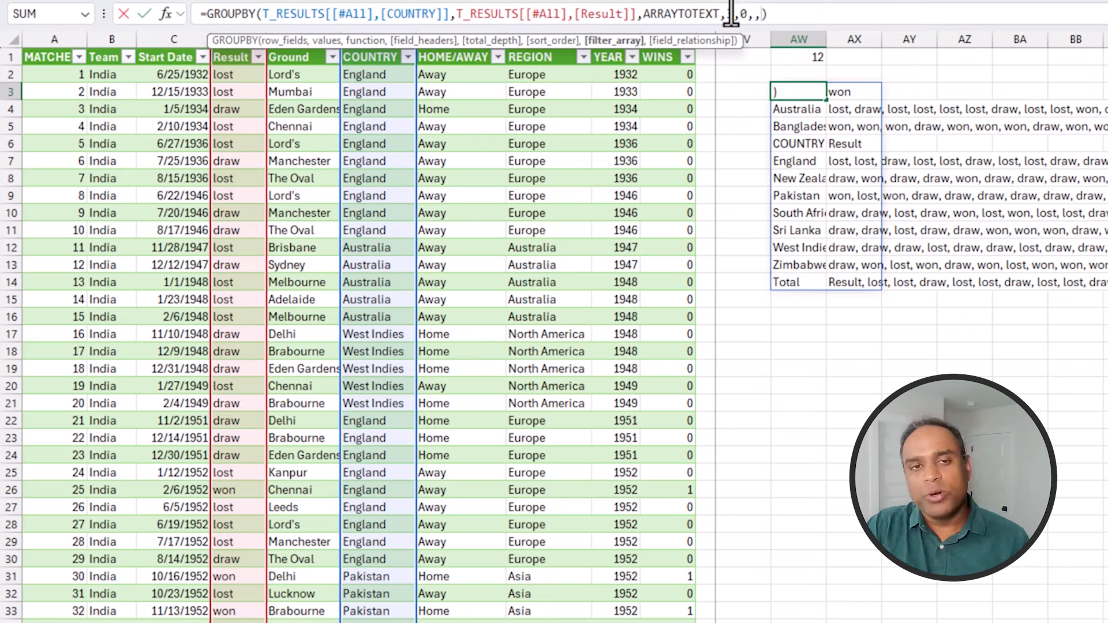
left_click(620, 58)
key("ctrl+shift+Down")
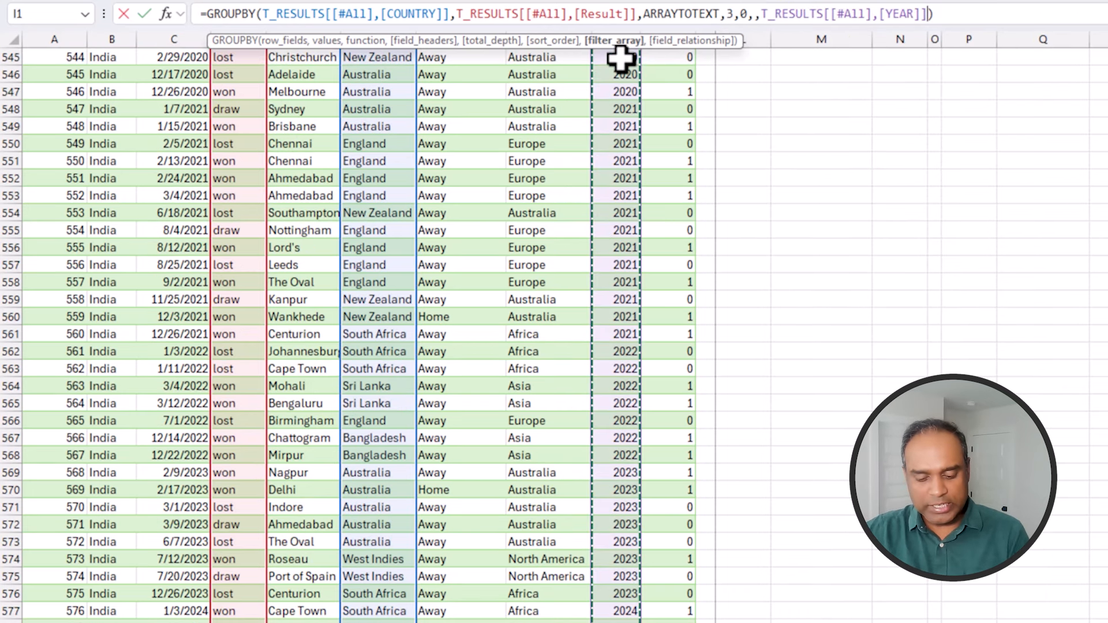
type(">2021")
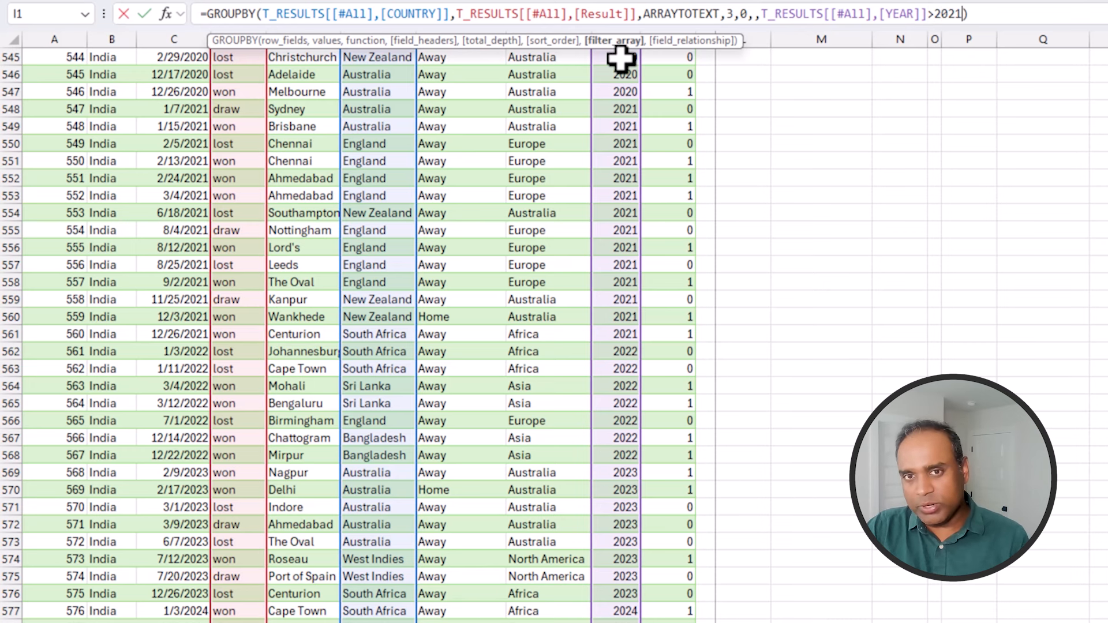
key("Return")
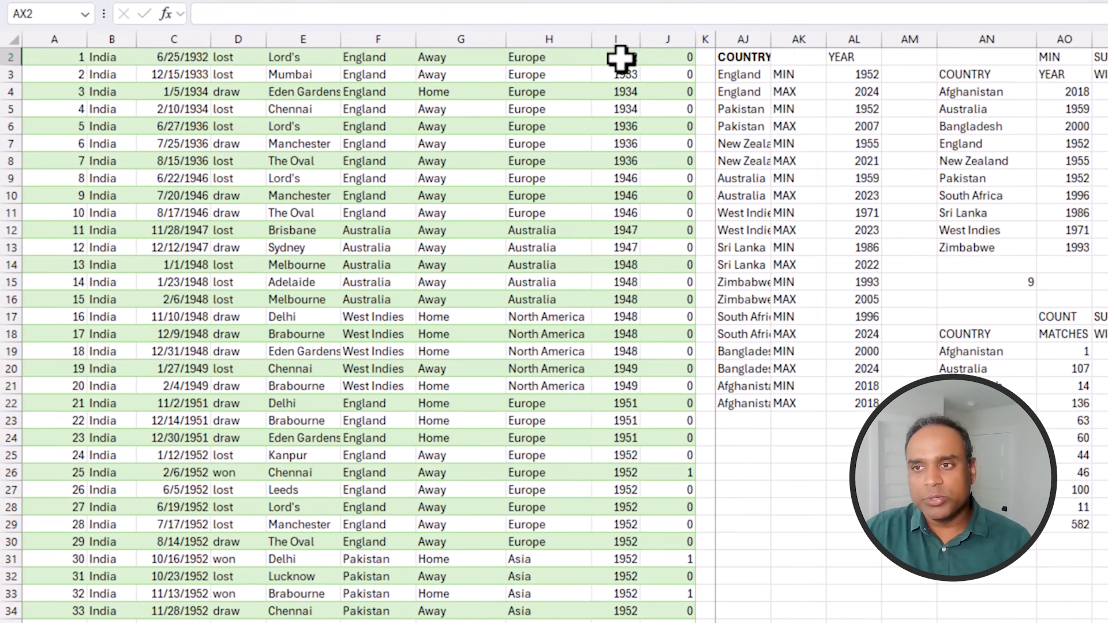
Step: Widen columns AW and AX so the country names and joined result lists fit
key("Right")
key("Right")
key("Right")
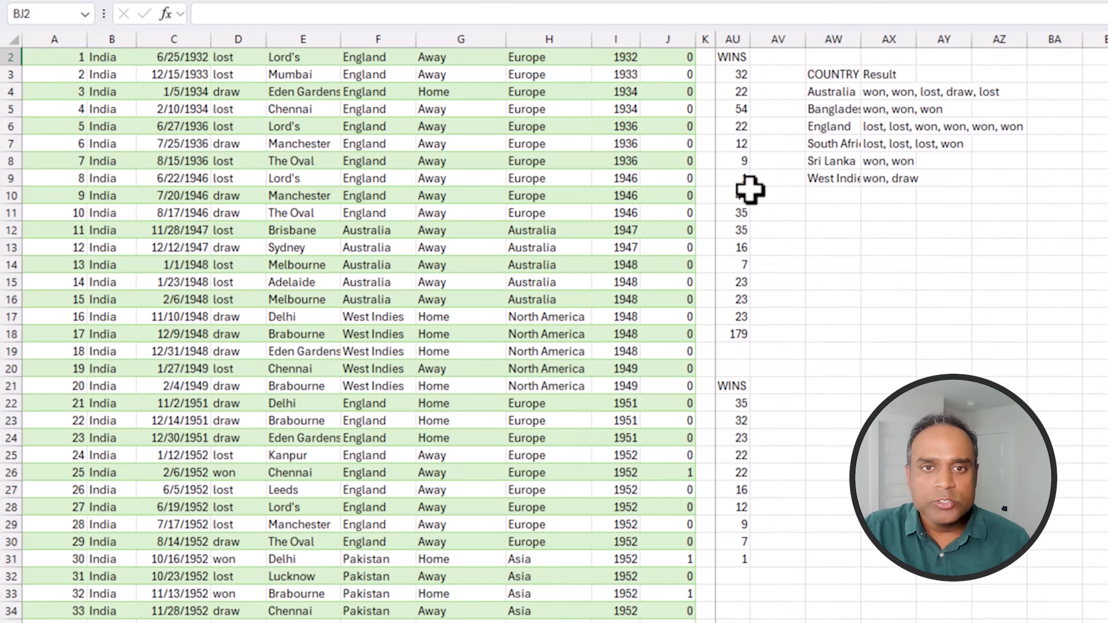
scroll(750, 188, "up", 1)
left_click_drag(862, 35, 1089, 48)
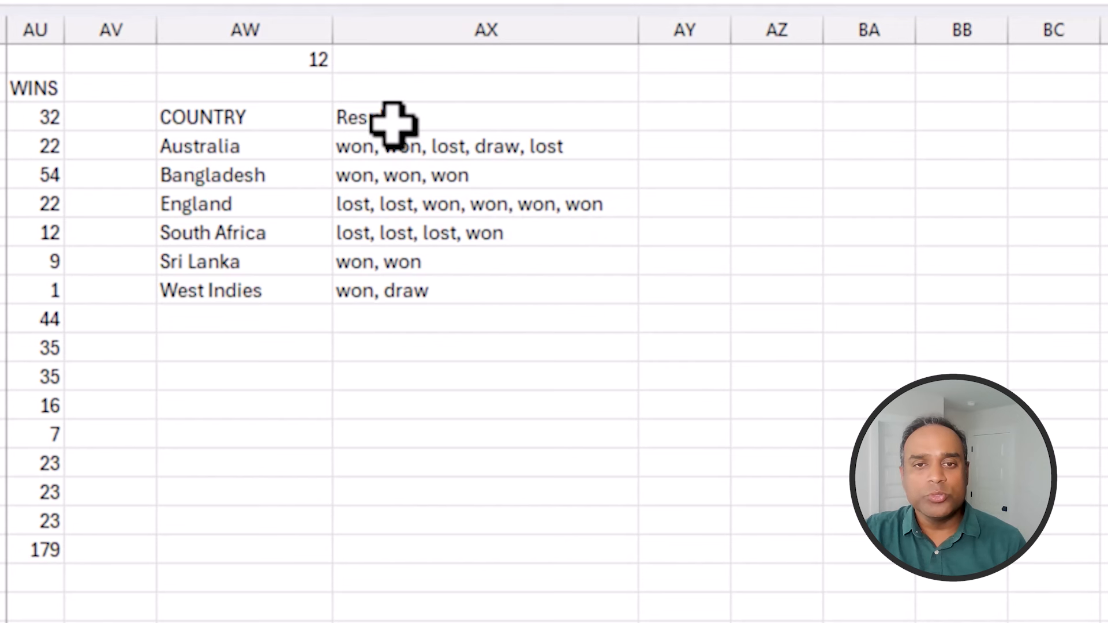
Step: Review the results listed for each country and the year filter argument in the AW3 formula
left_click(292, 147)
left_click(358, 147)
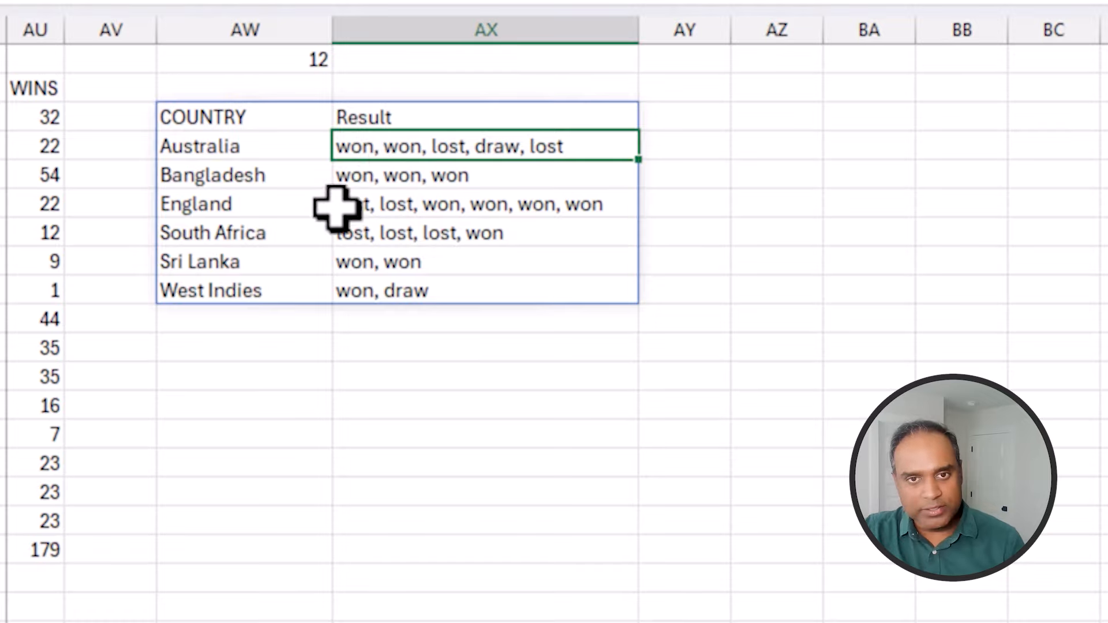
left_click(270, 176)
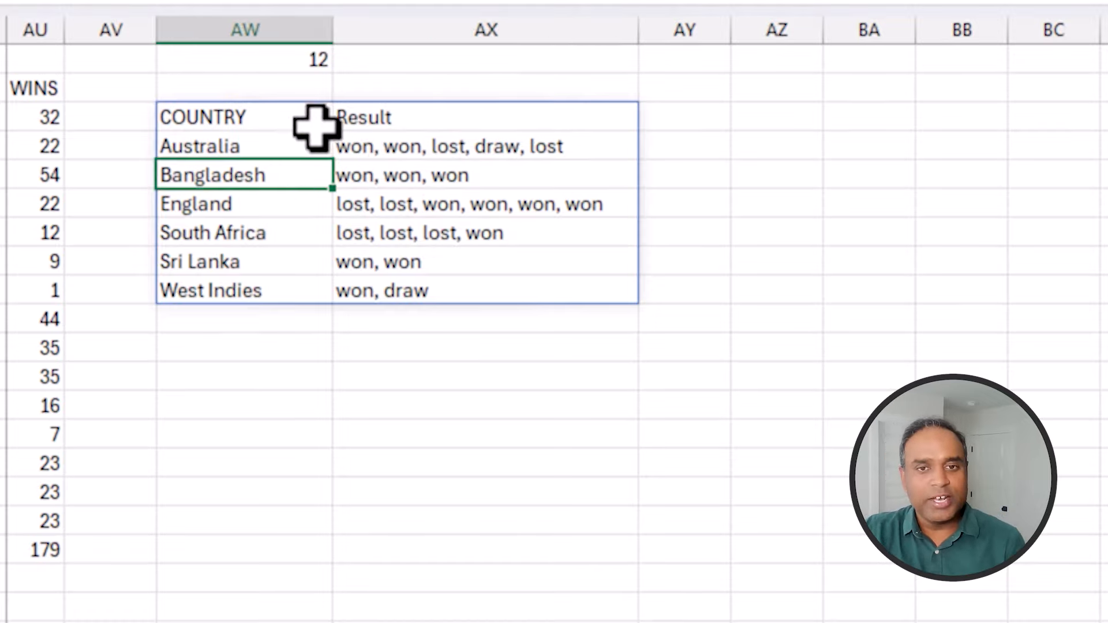
left_click(296, 114)
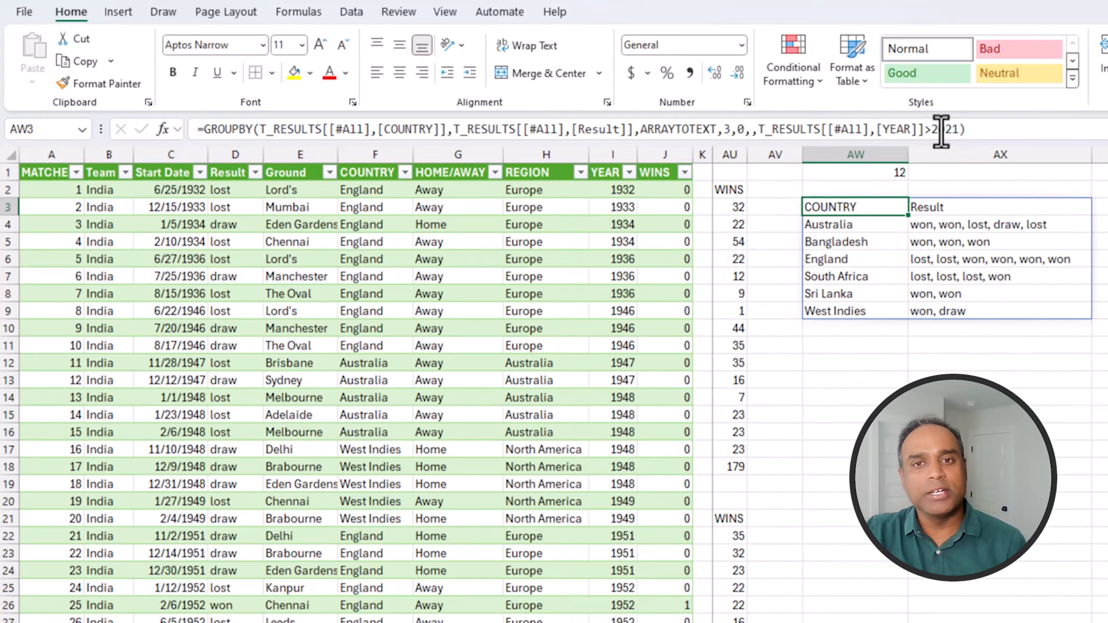
left_click_drag(958, 129, 768, 139)
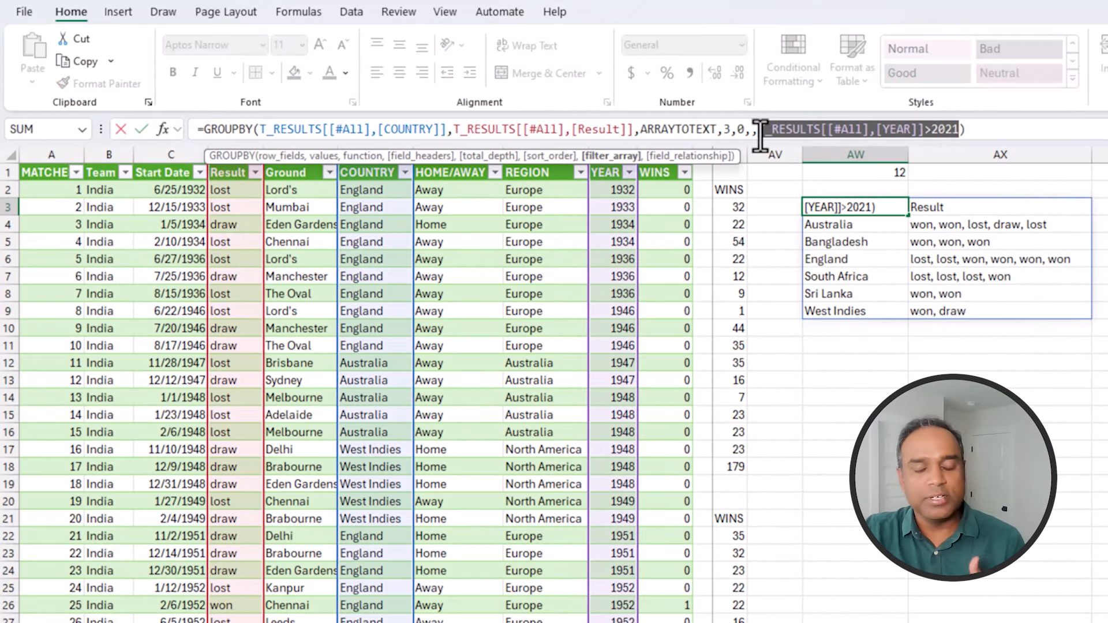
key("Escape")
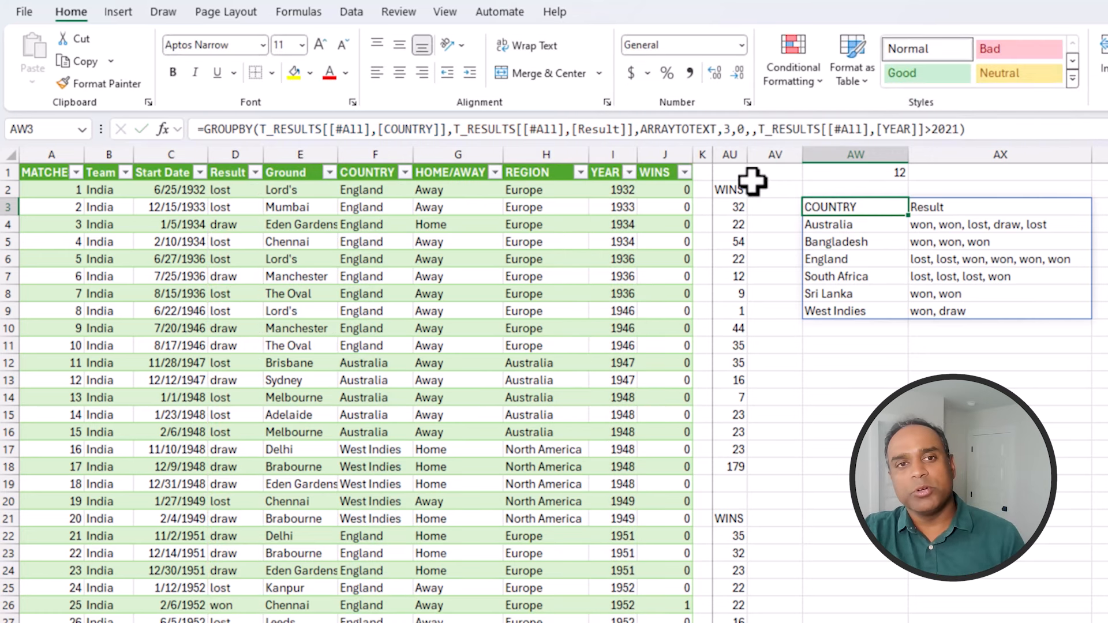
Step: Replace ARRAYTOTEXT with CONCAT as the aggregation function in the AW3 formula and enter it
left_click_drag(709, 129, 649, 130)
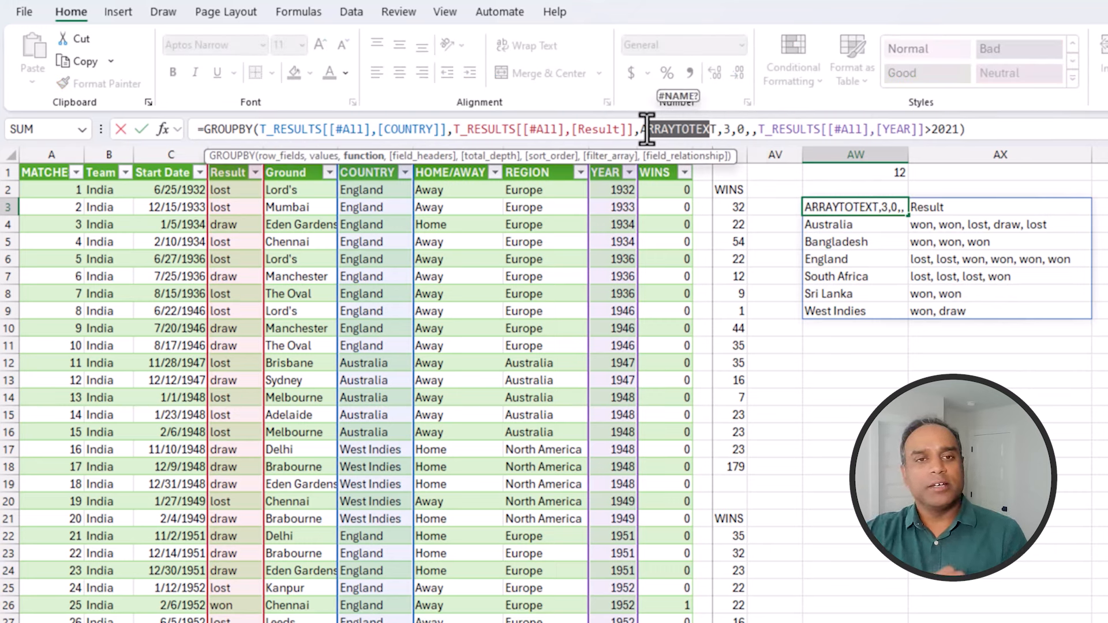
left_click(647, 129)
double_click(647, 130)
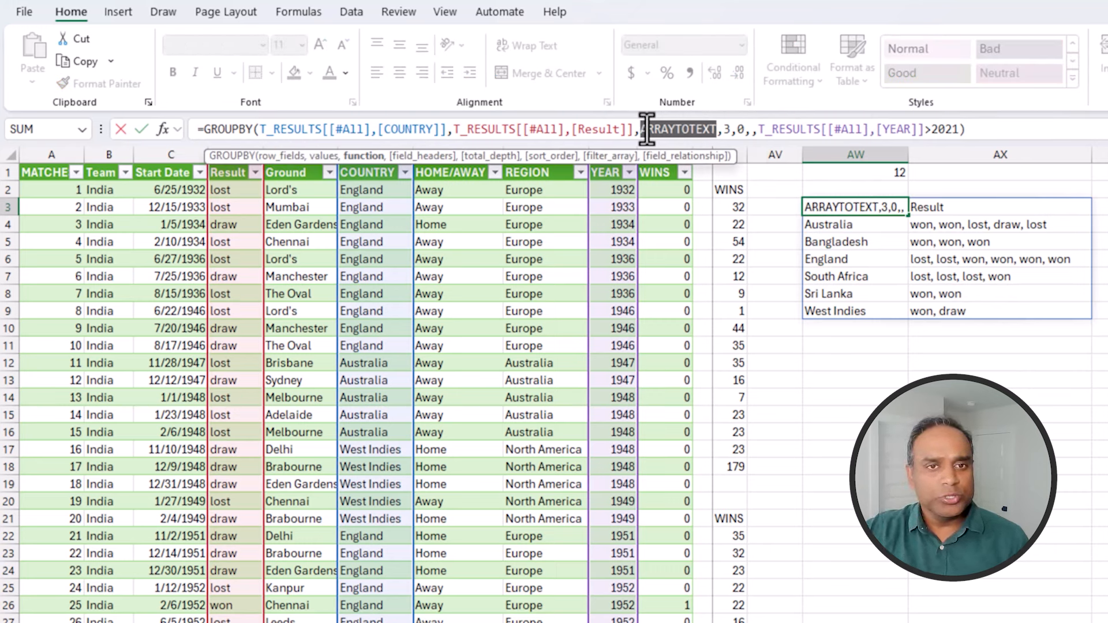
type("CONCAT")
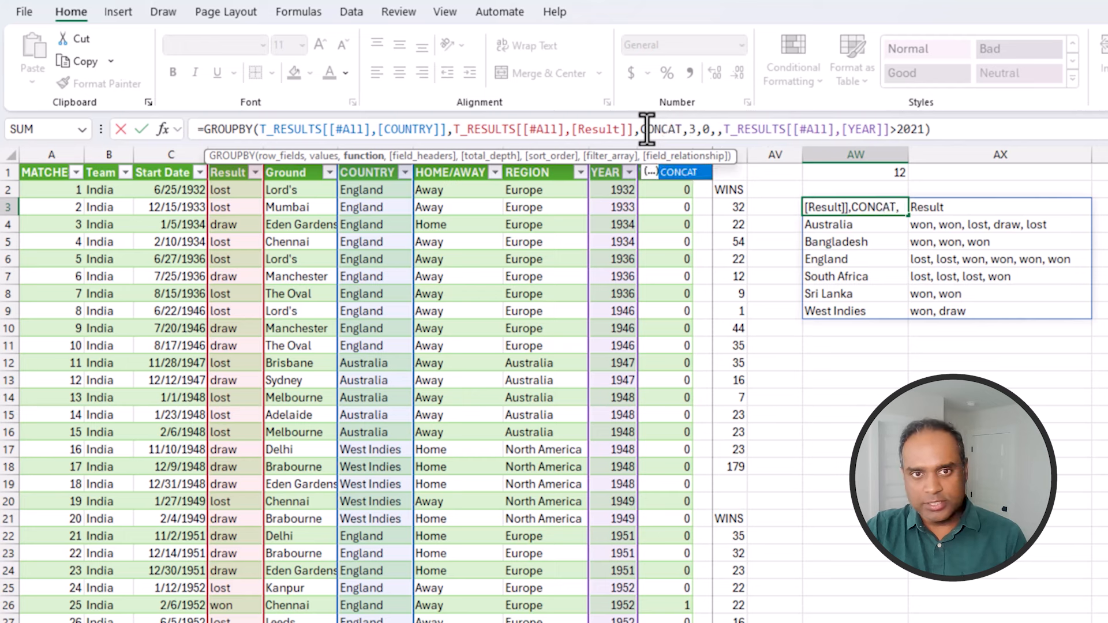
key("Return")
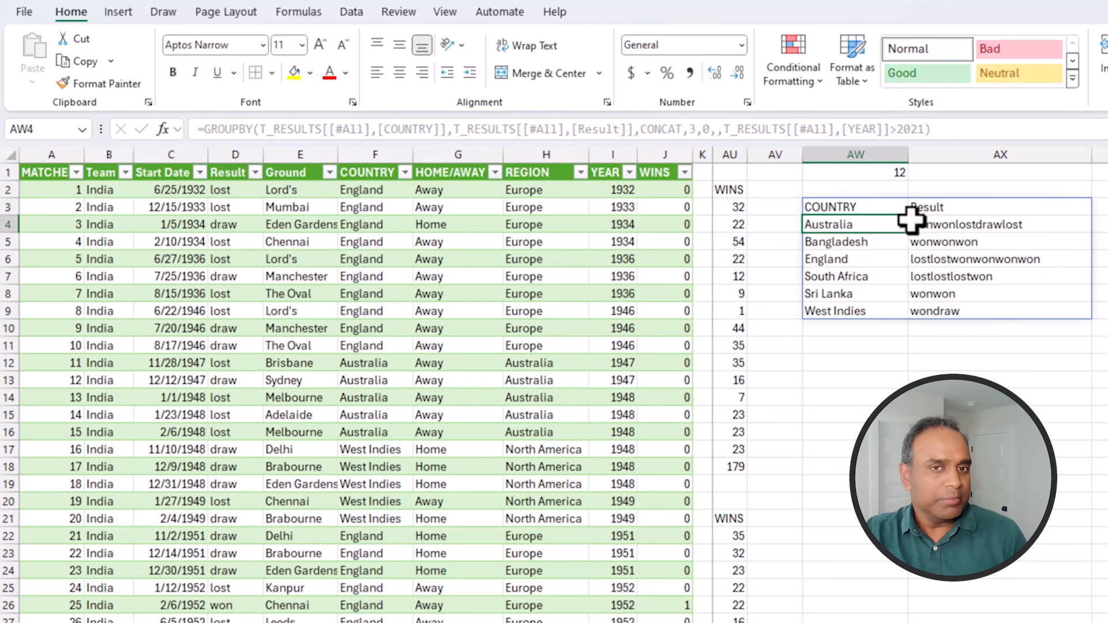
Step: Restore ARRAYTOTEXT in place of CONCAT in the AW3 formula and enter it
left_click(889, 209)
left_click(686, 130)
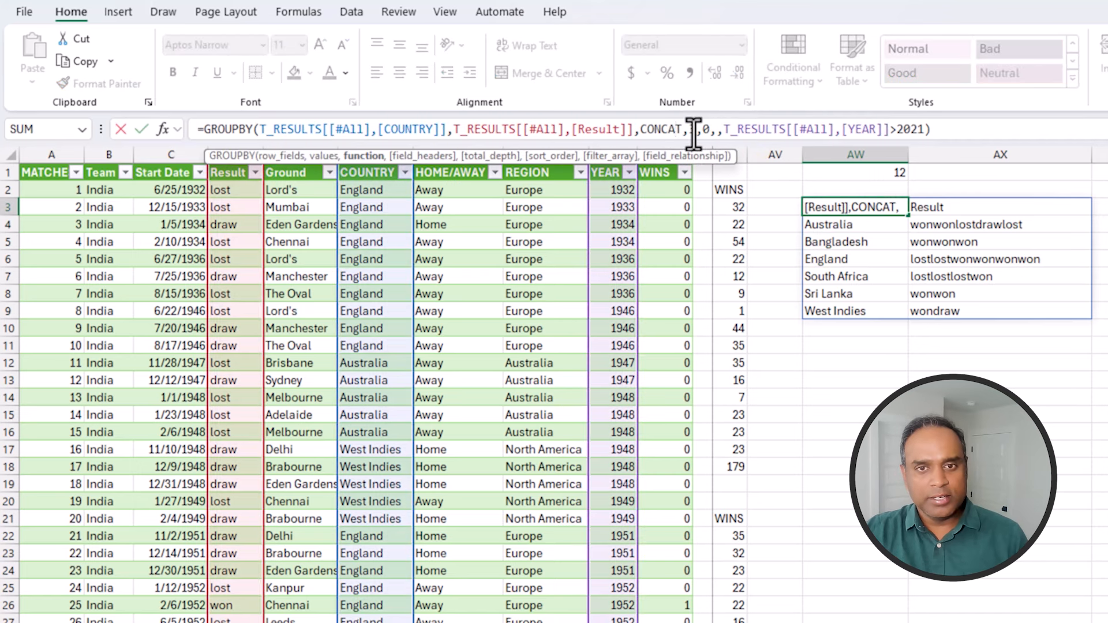
type("ARRAYTOTEXT")
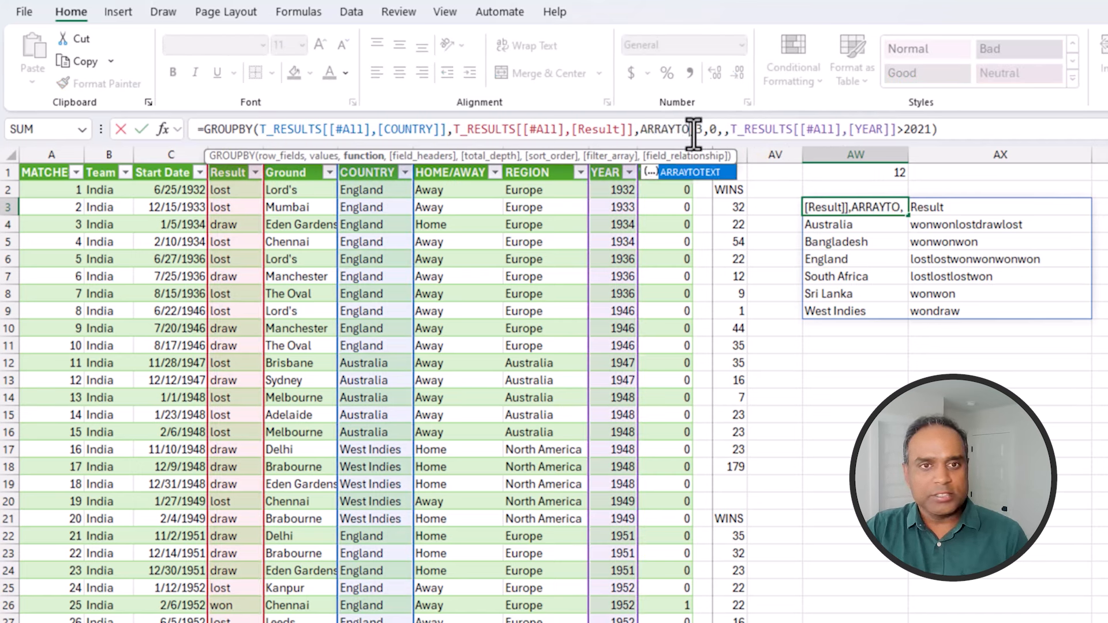
key("Return")
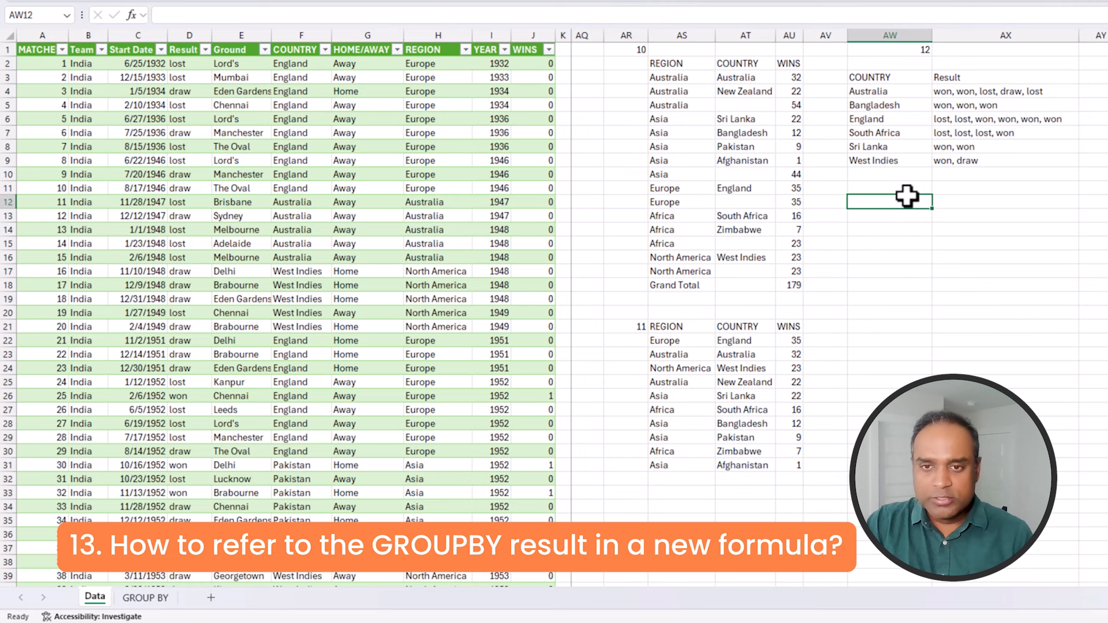
Step: Label AW12 with 13 and start an INDEX formula in AW13 using the spilled range AW3# as its array
key("Return")
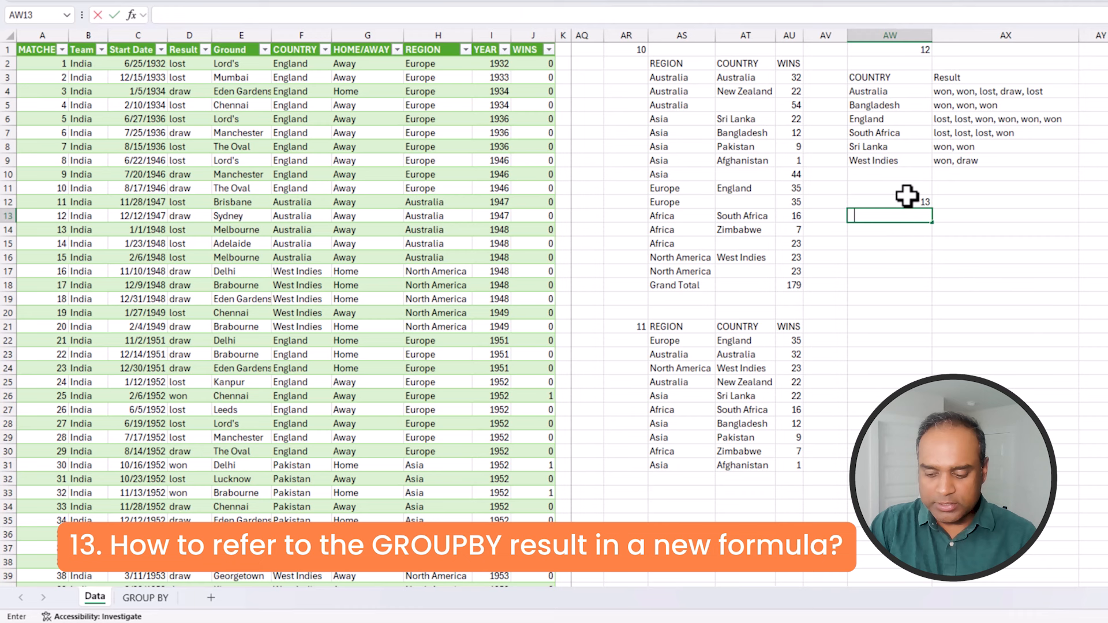
type("=INDE")
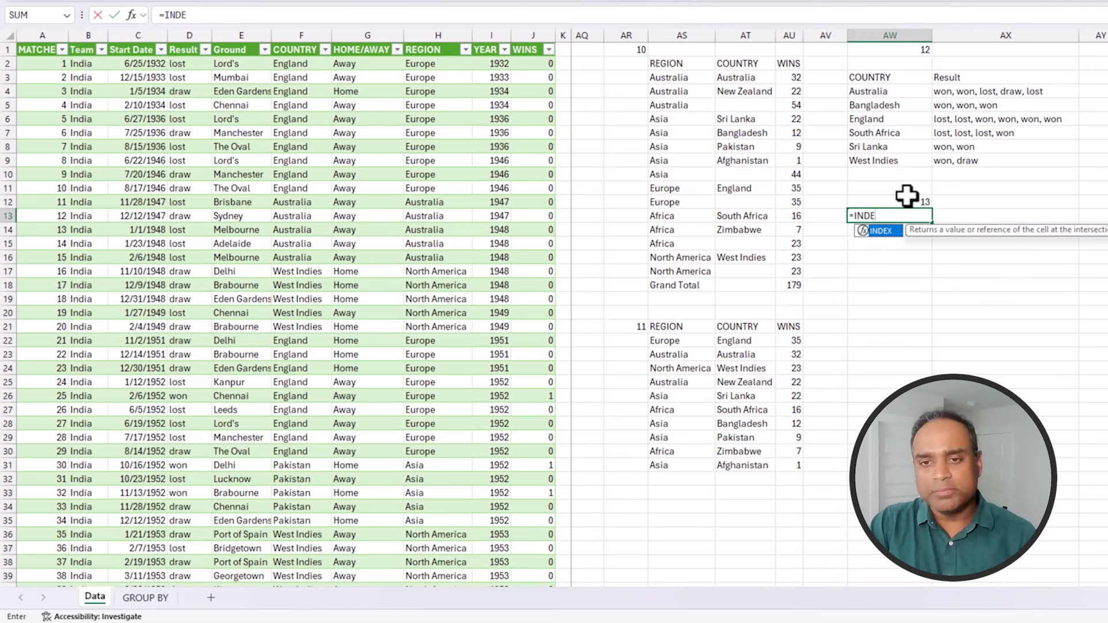
type("X(")
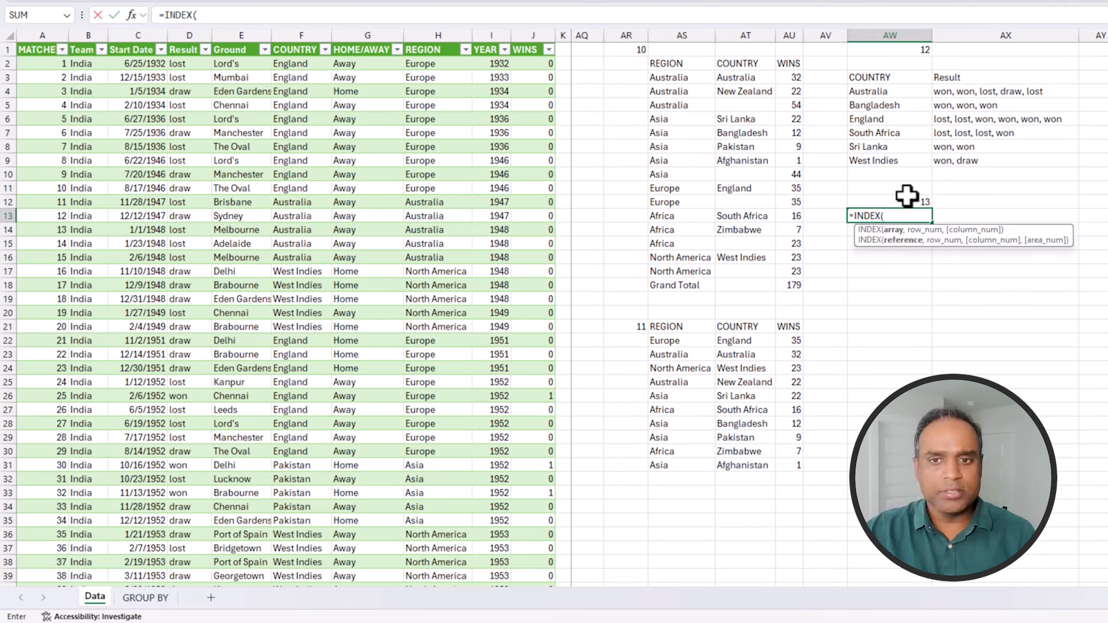
left_click(899, 80)
type("#")
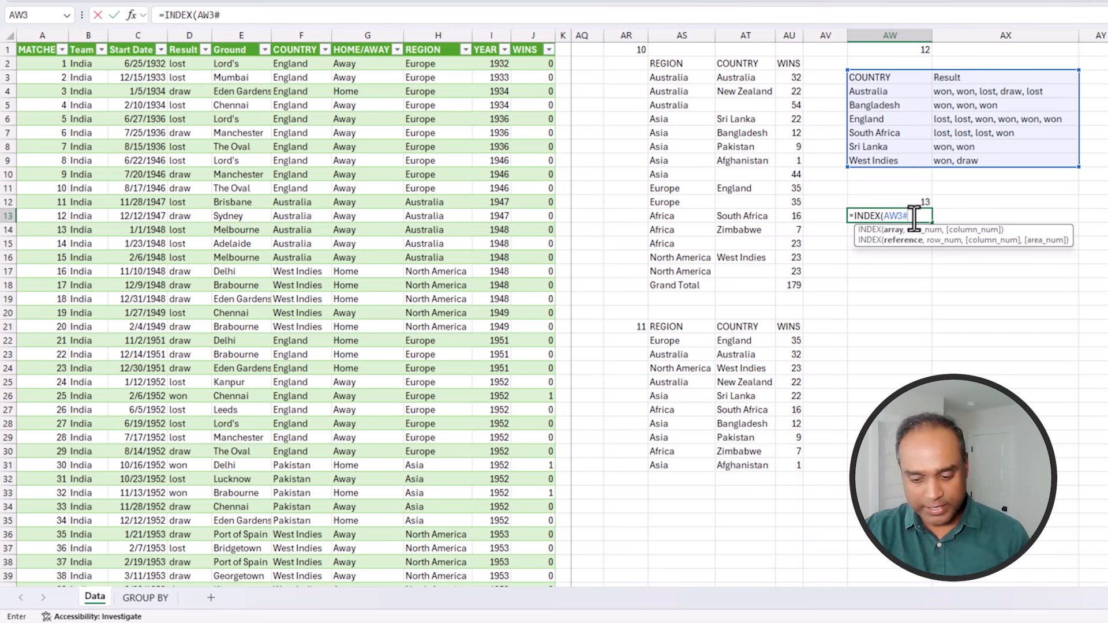
Step: Complete the AW13 INDEX formula with row 2 and column 1, and compare its result with the first country in the AW3 summary
type(",")
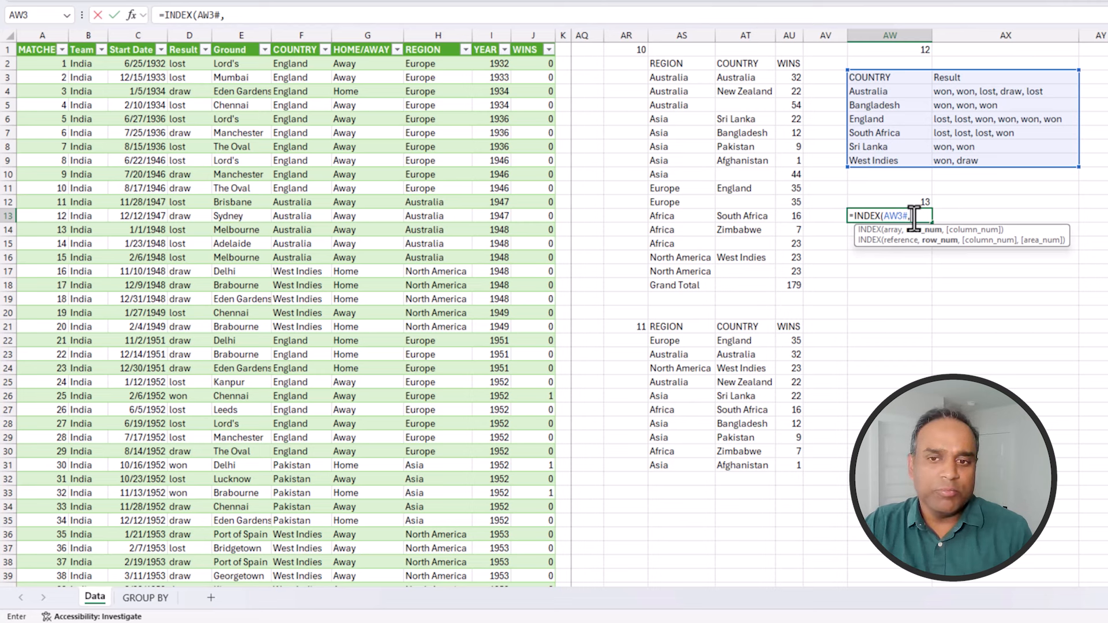
type("2,")
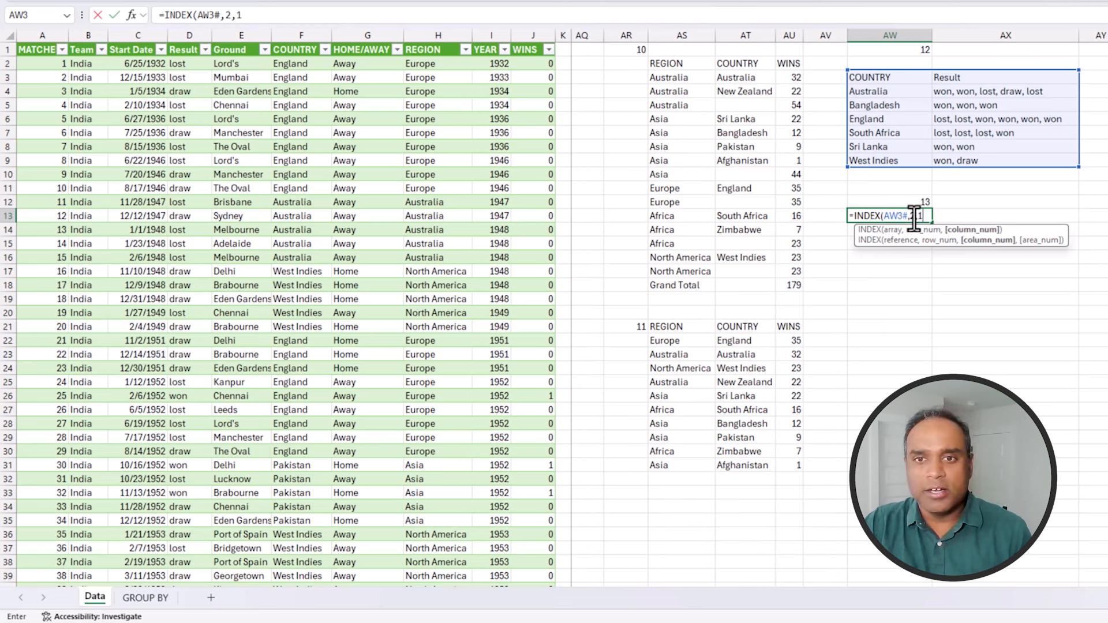
type("1)")
key("Return")
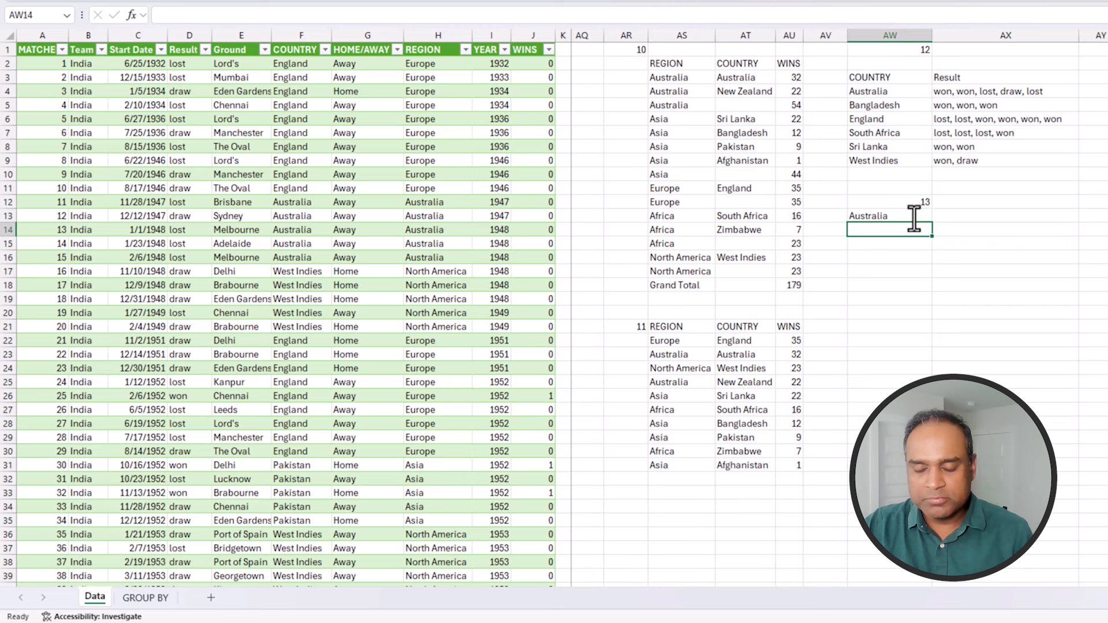
left_click(914, 217)
left_click(890, 90)
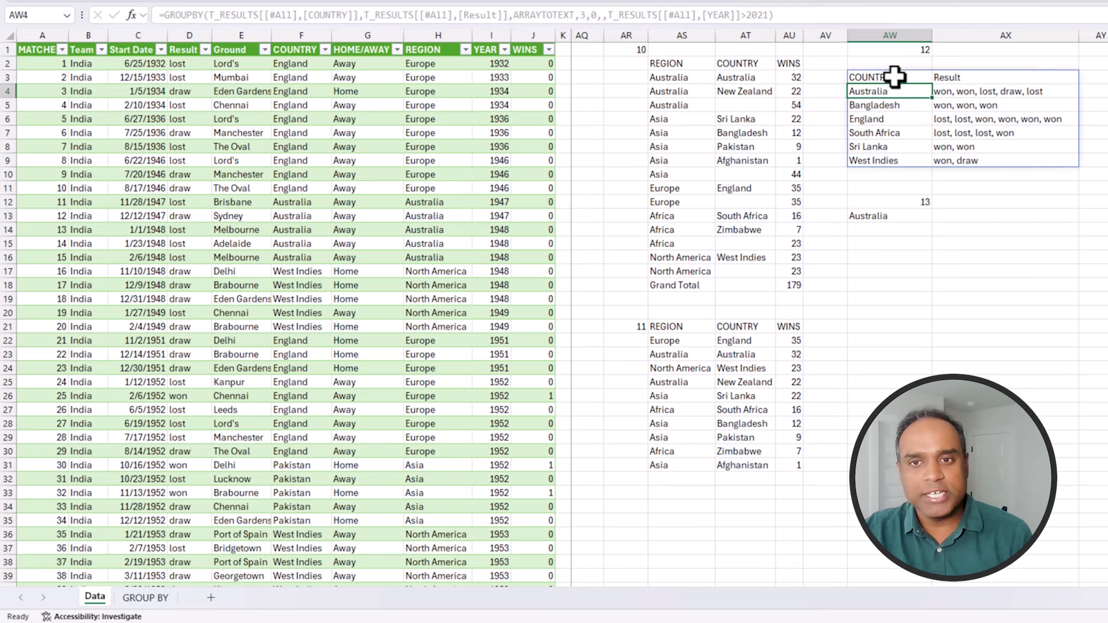
Step: Change the AW13 formula to =INDEX(AW3#,,2) to return the whole second column, and select AX3:AX9 to compare it with the source
left_click(880, 218)
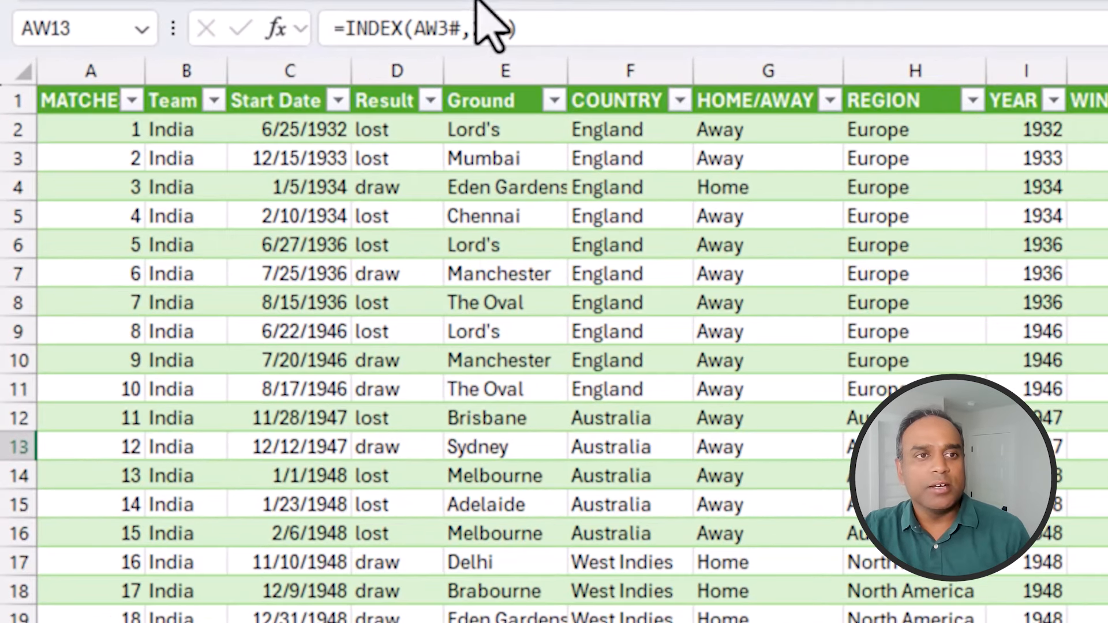
type("2,1)")
key("Return")
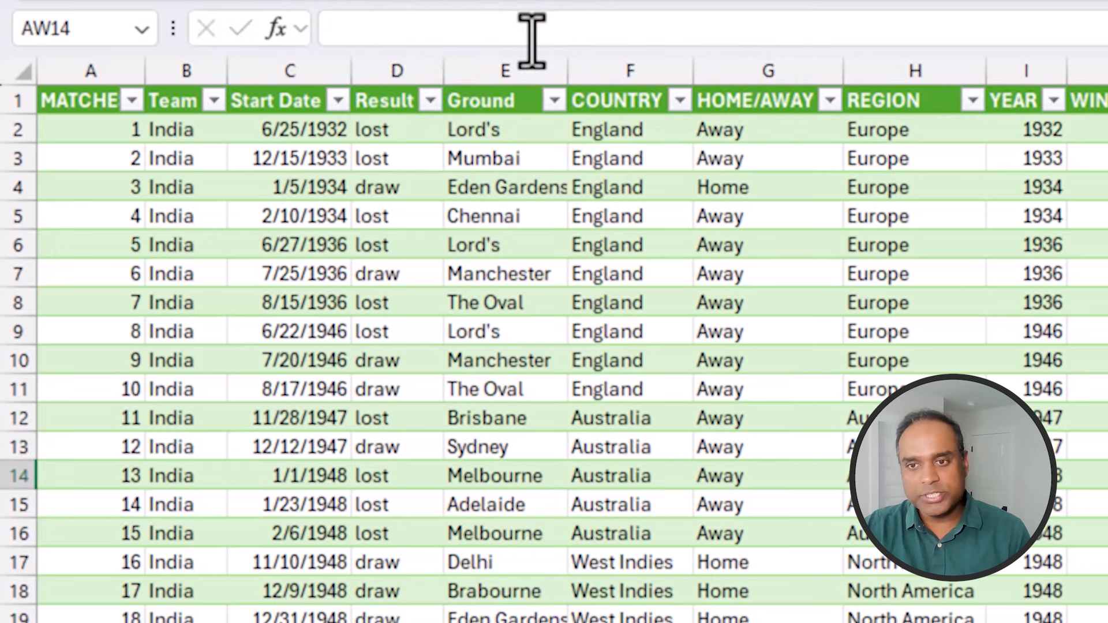
key("Up")
left_click(507, 12)
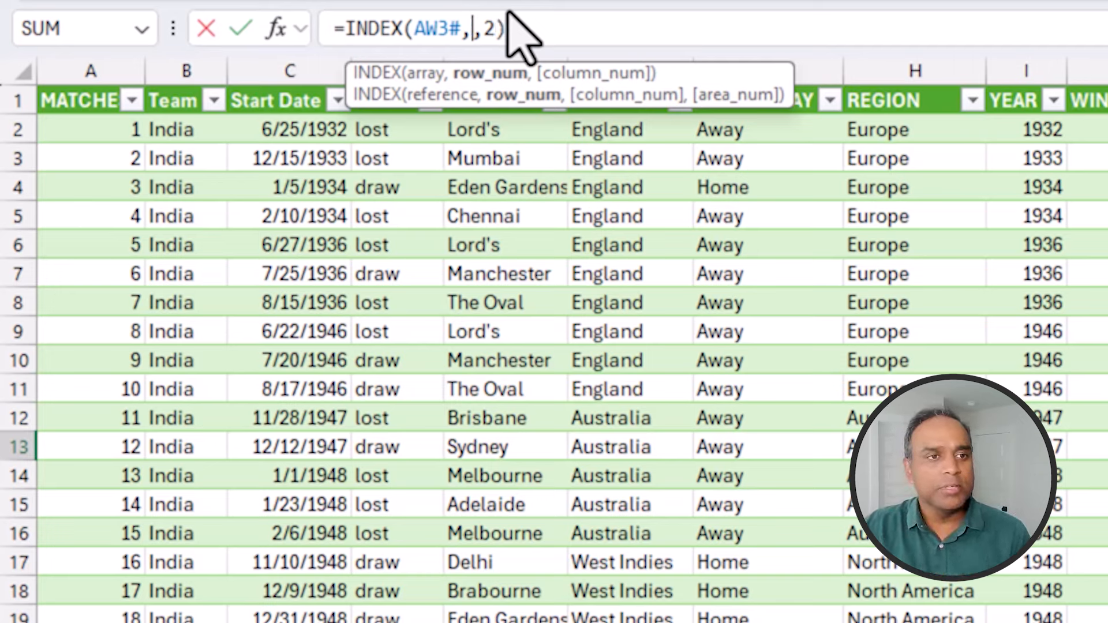
key("Return")
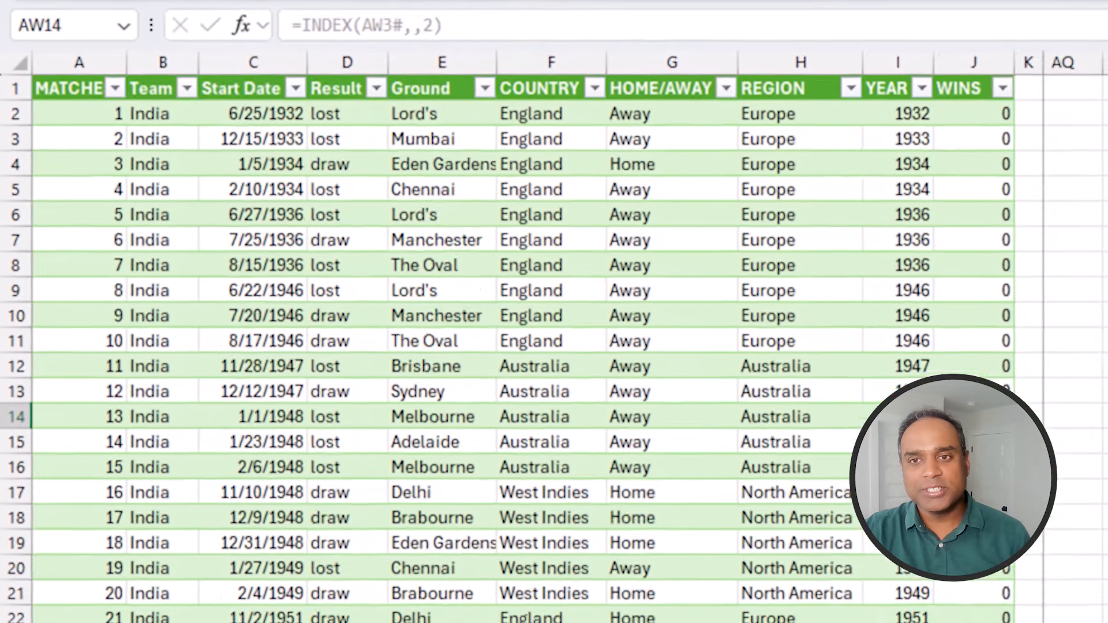
left_click_drag(996, 78, 994, 162)
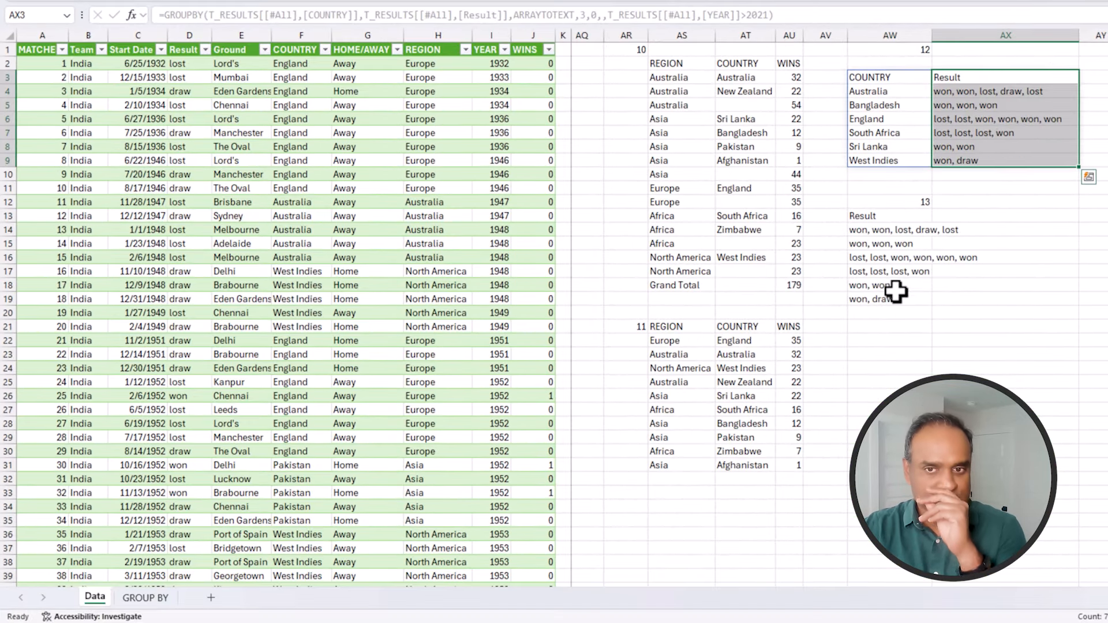
Step: Inspect the AW3# spill reference inside the AW13 INDEX formula, leaving the formula as it is
left_click(906, 217)
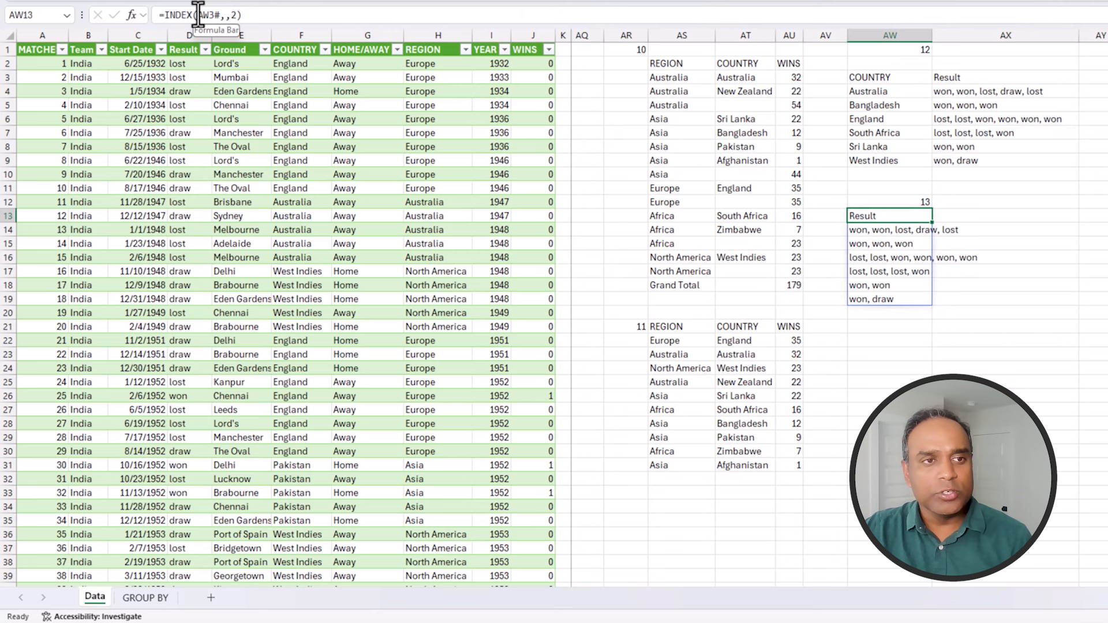
double_click(218, 15)
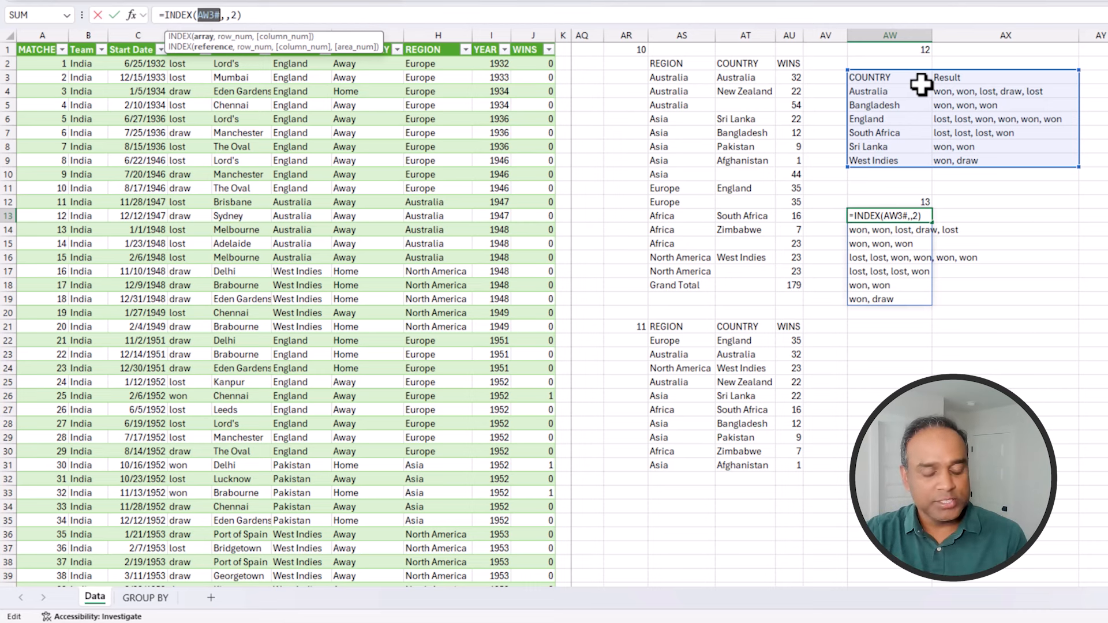
key("ctrl+Return")
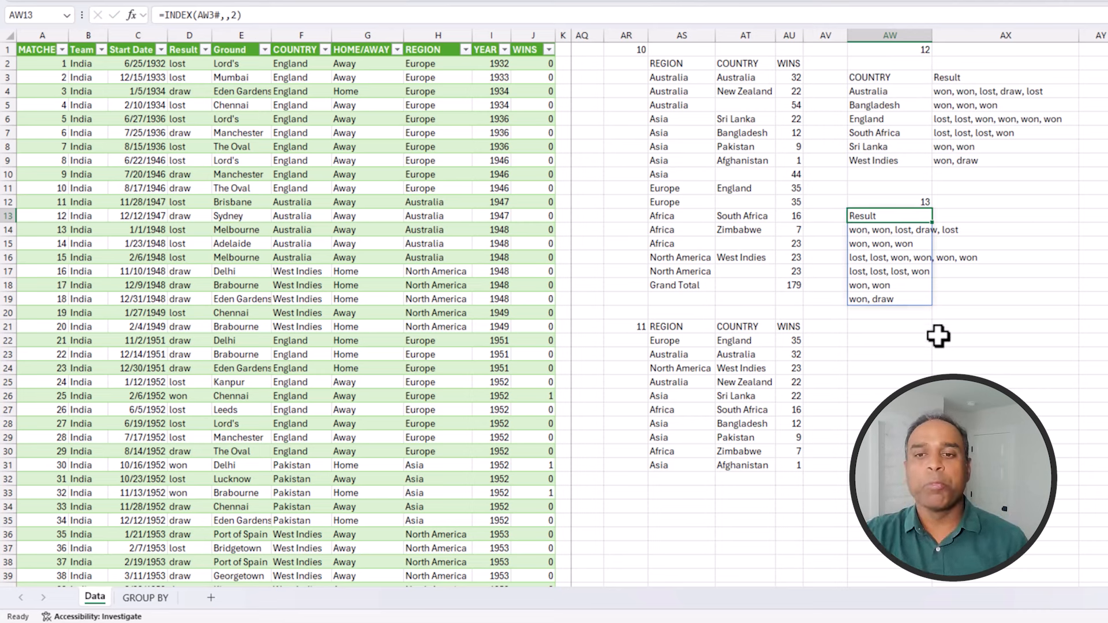
left_click(912, 336)
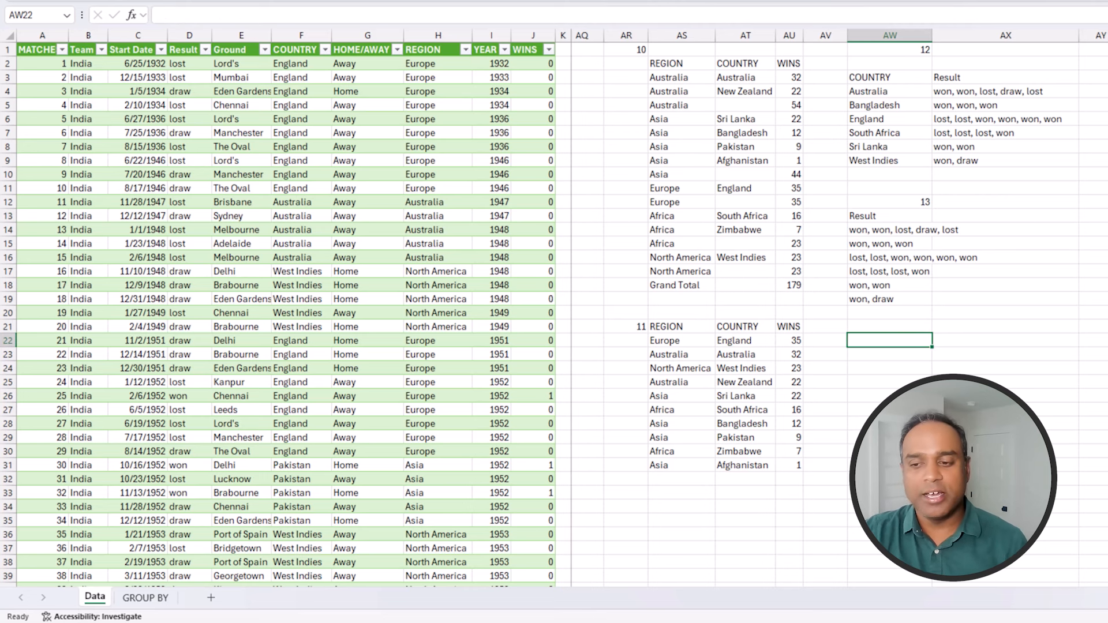
Step: Select the region and country wins summary AS2:AU18 and start a conditional formatting rule that uses a formula to determine which cells to format
scroll(839, 307, "left", 10)
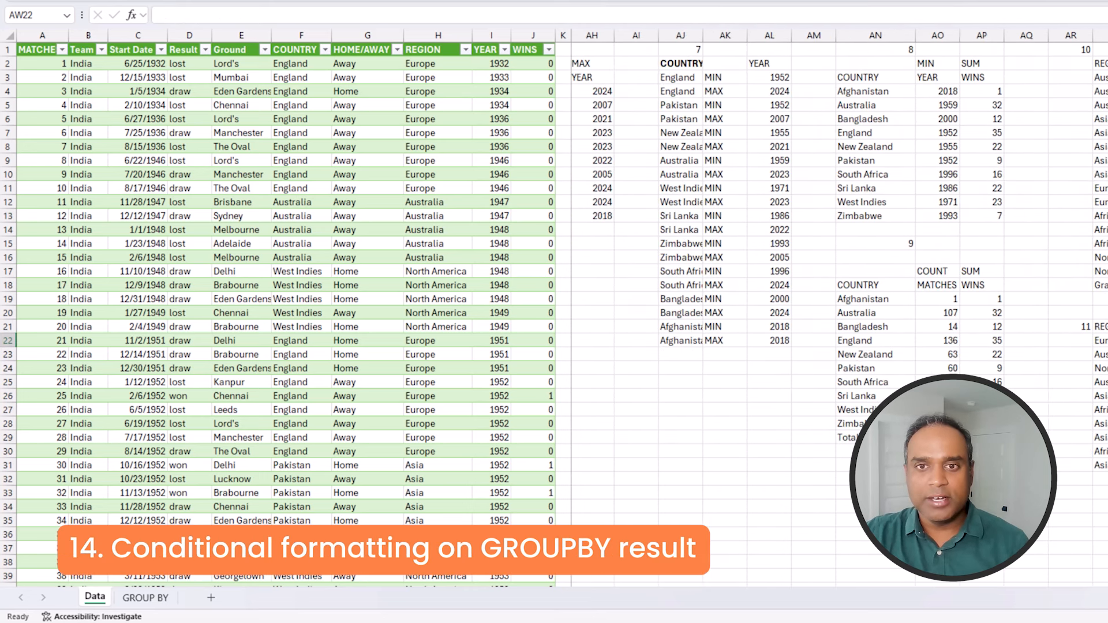
scroll(839, 308, "left", 5)
scroll(839, 308, "right", 10)
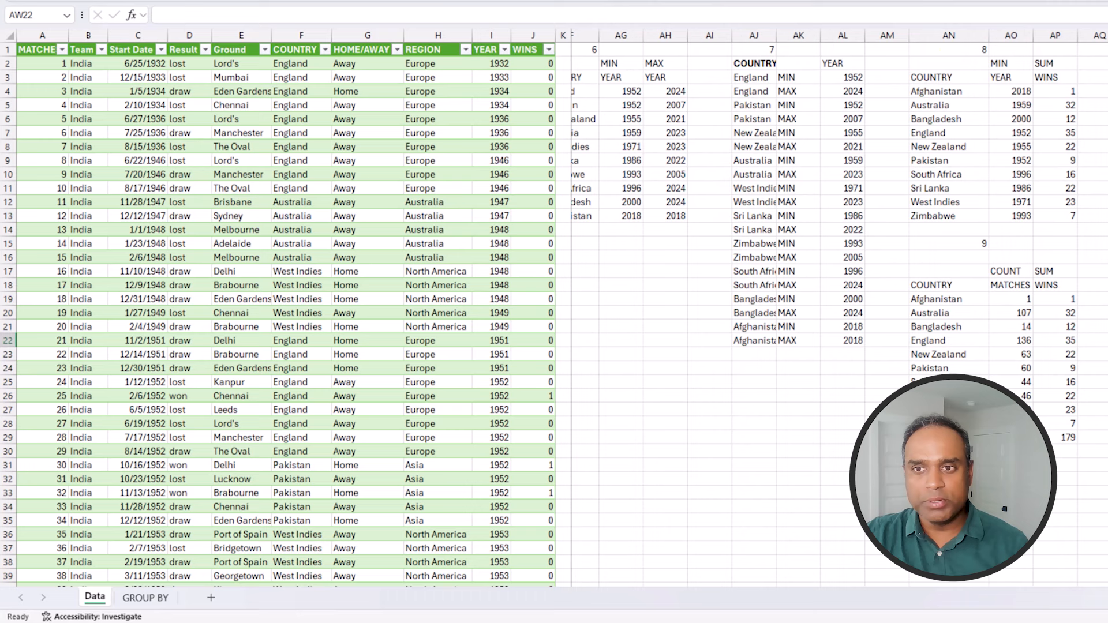
scroll(1064, 245, "right", 1)
left_click_drag(908, 64, 1006, 287)
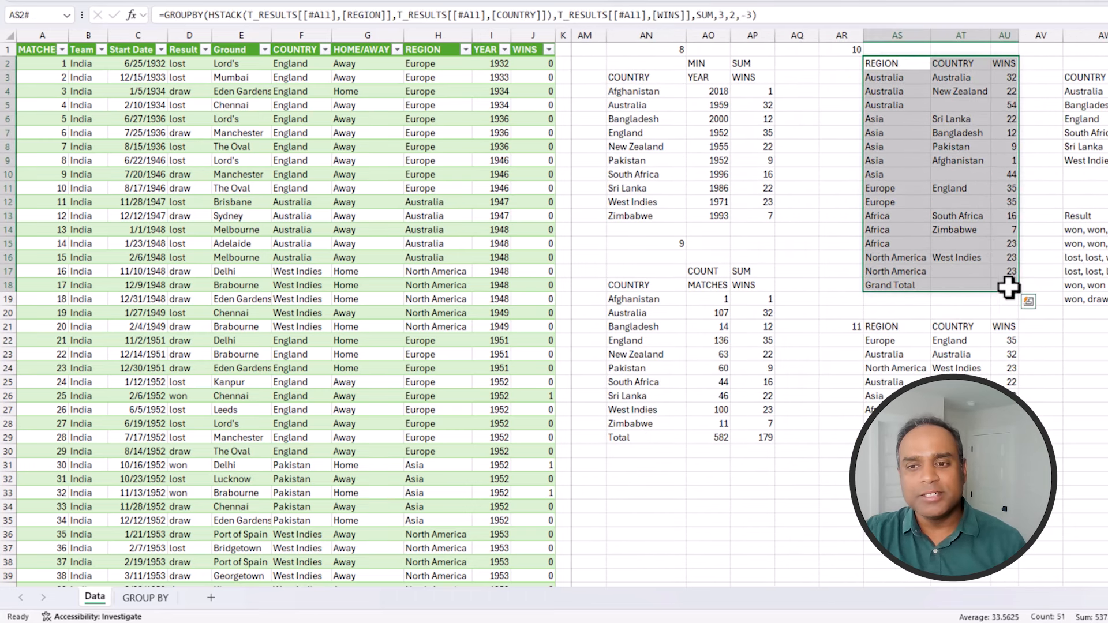
left_click(1081, 328)
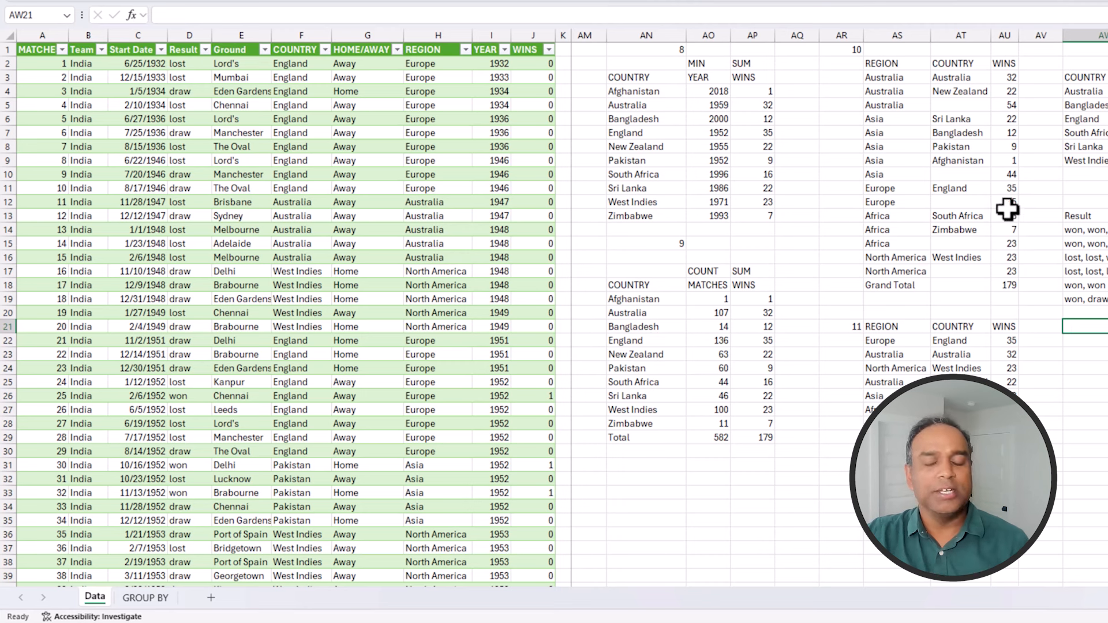
left_click_drag(890, 67, 1003, 283)
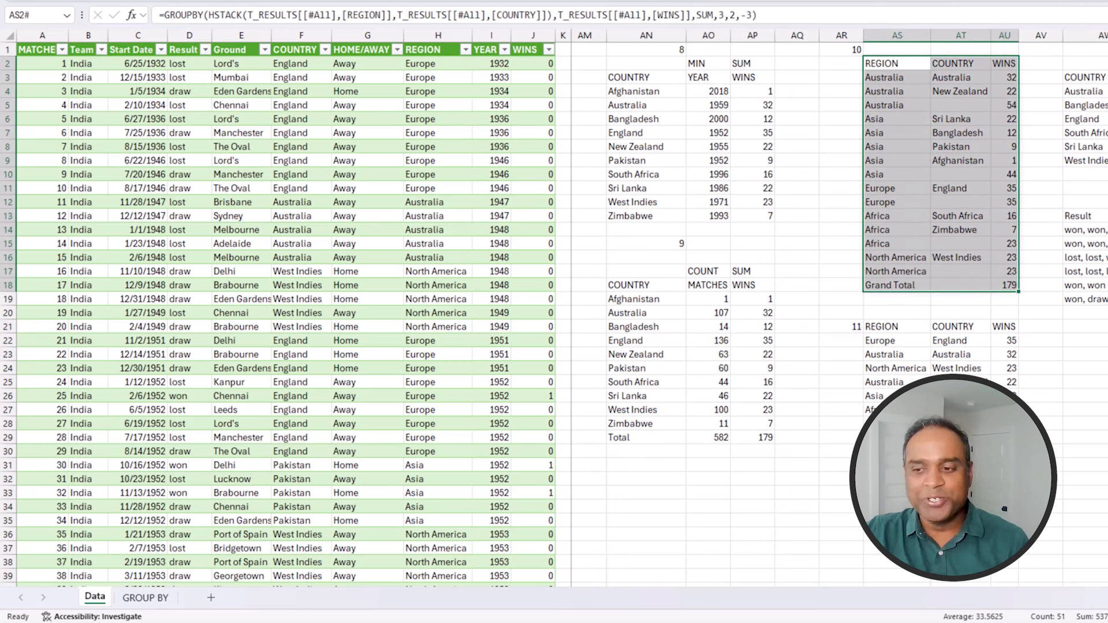
scroll(840, 306, "right", 4)
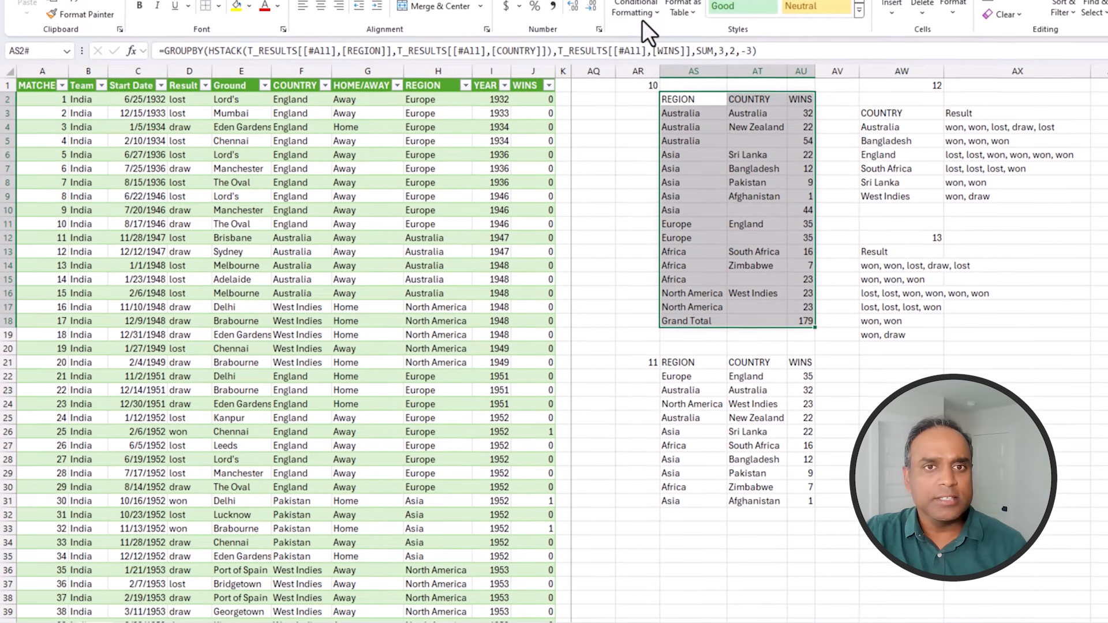
left_click(637, 58)
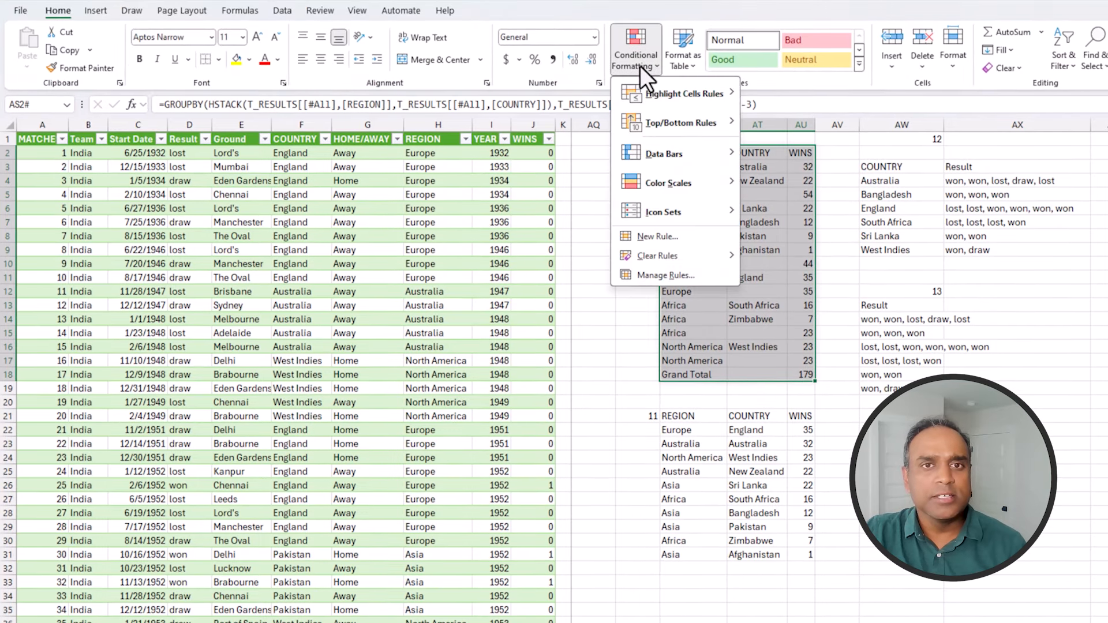
left_click(657, 237)
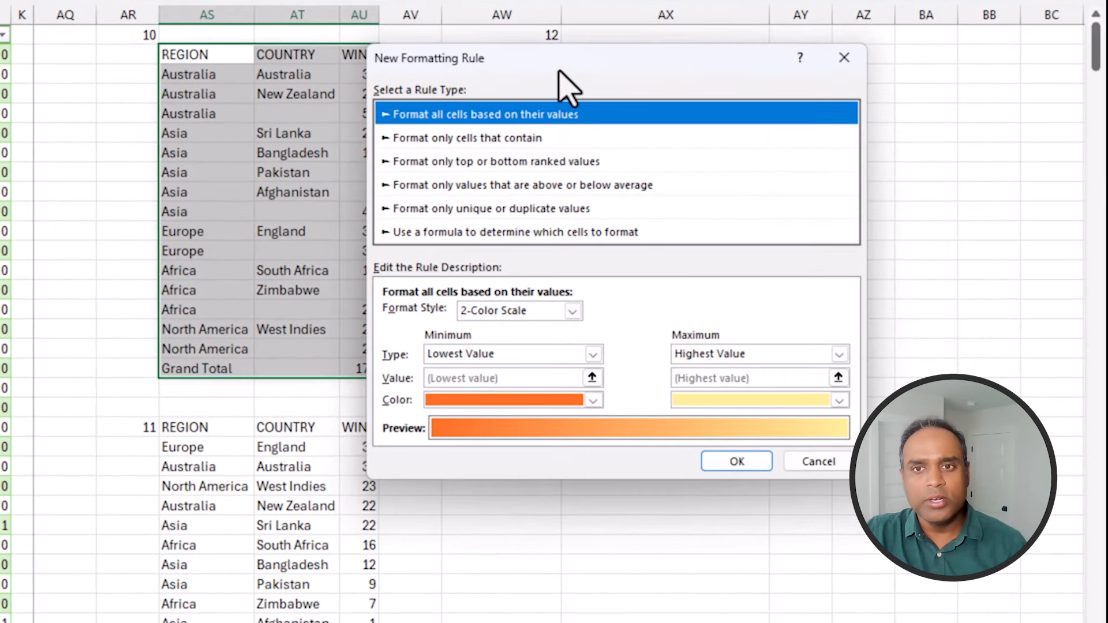
left_click_drag(558, 70, 650, 112)
left_click(543, 275)
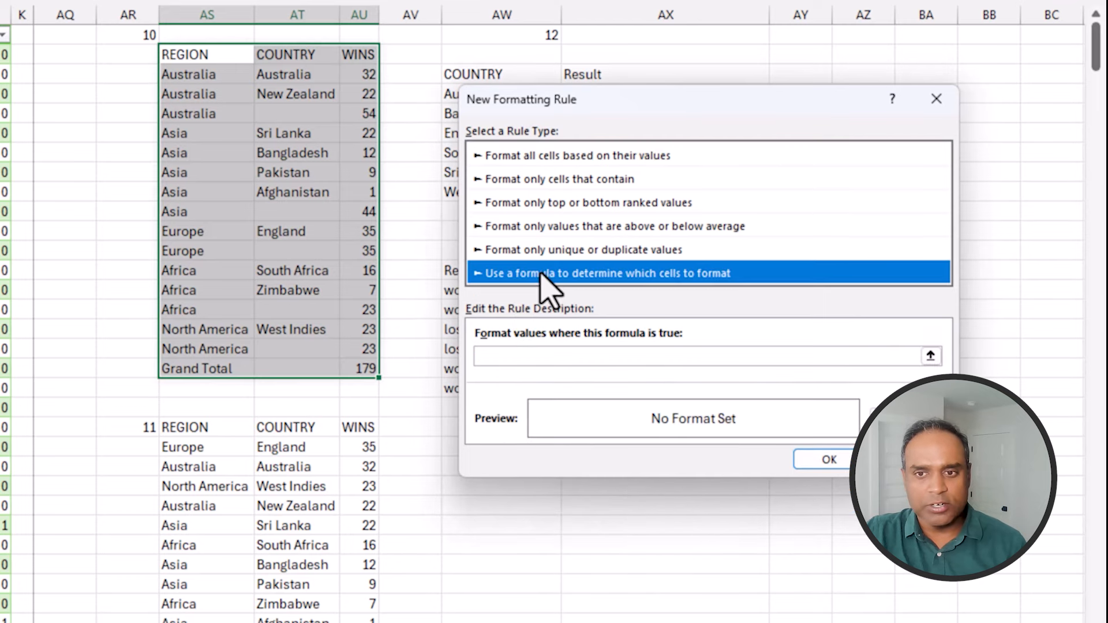
Step: Set the rule's formula to =AT2="" with a light orange fill, and apply it to the summary
left_click(549, 358)
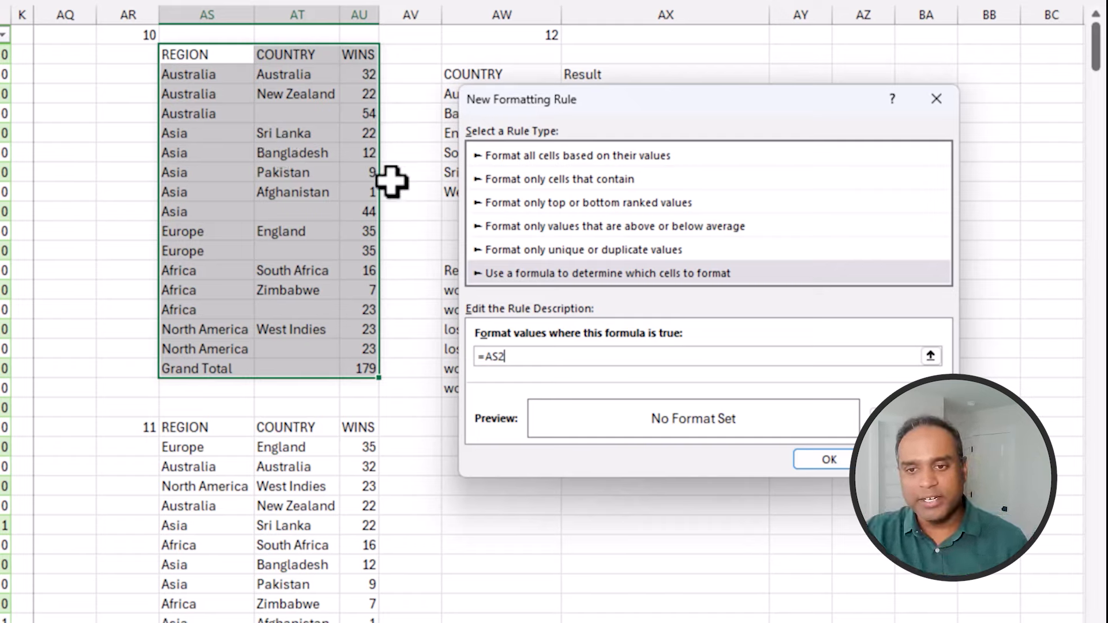
left_click_drag(490, 356, 515, 358)
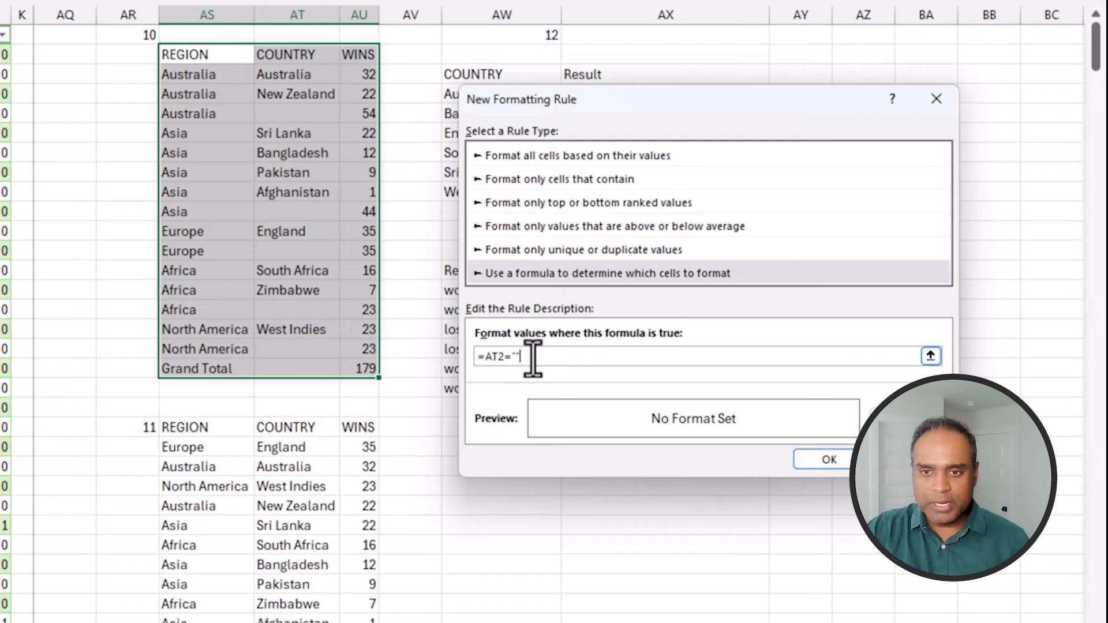
left_click(906, 418)
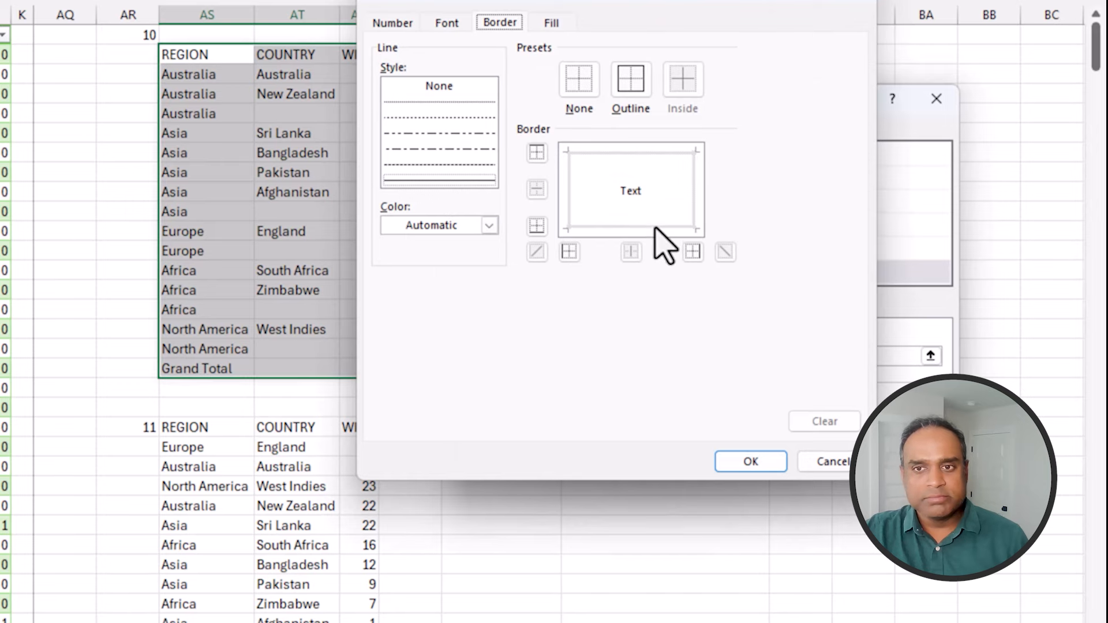
left_click(551, 23)
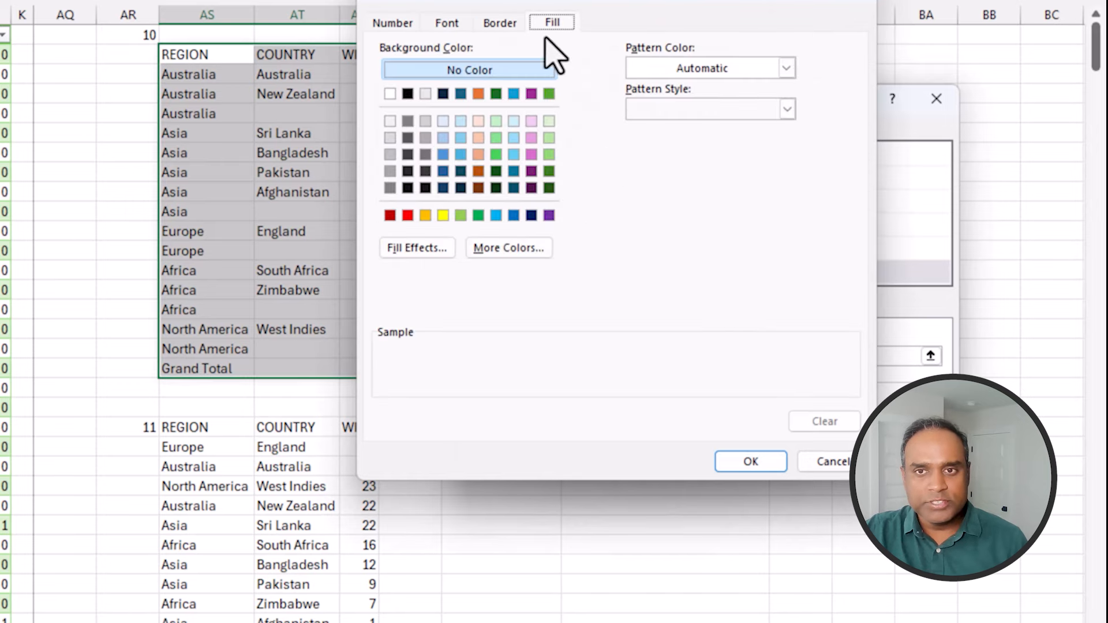
left_click(479, 122)
left_click(750, 462)
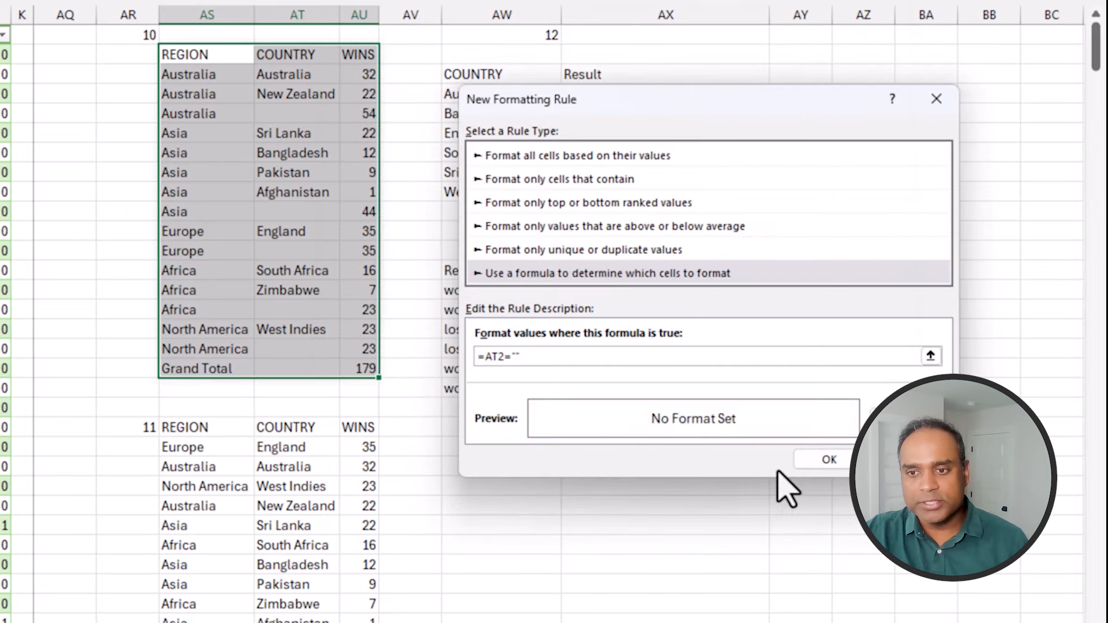
left_click(826, 459)
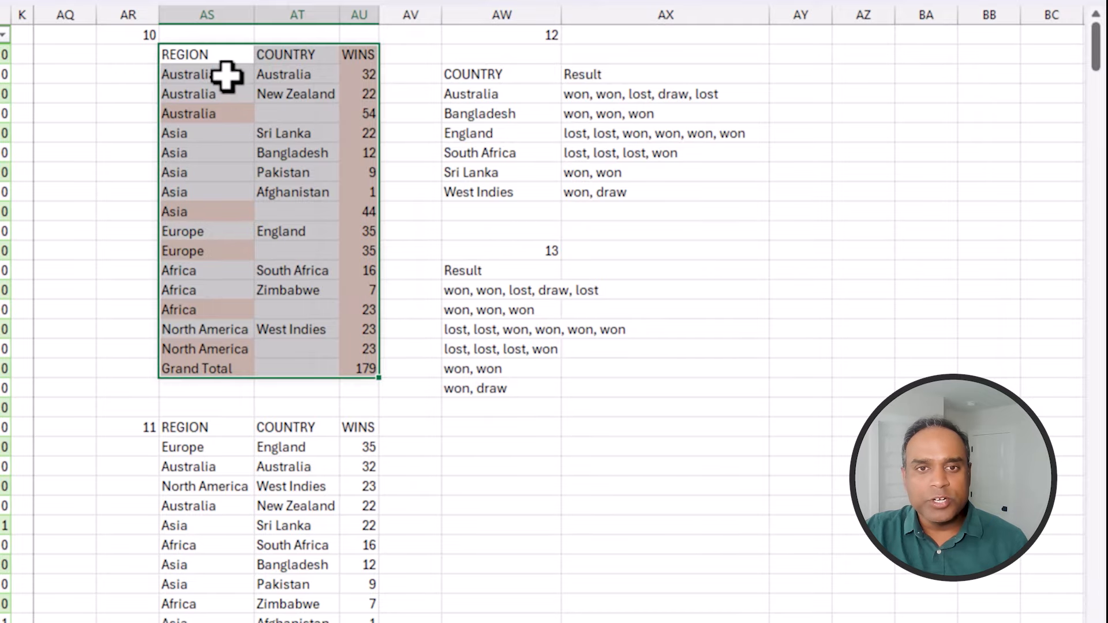
Step: Edit the summary's conditional formatting rule so its formula reads =$AT2="", locking the column, and apply the change
left_click(220, 53)
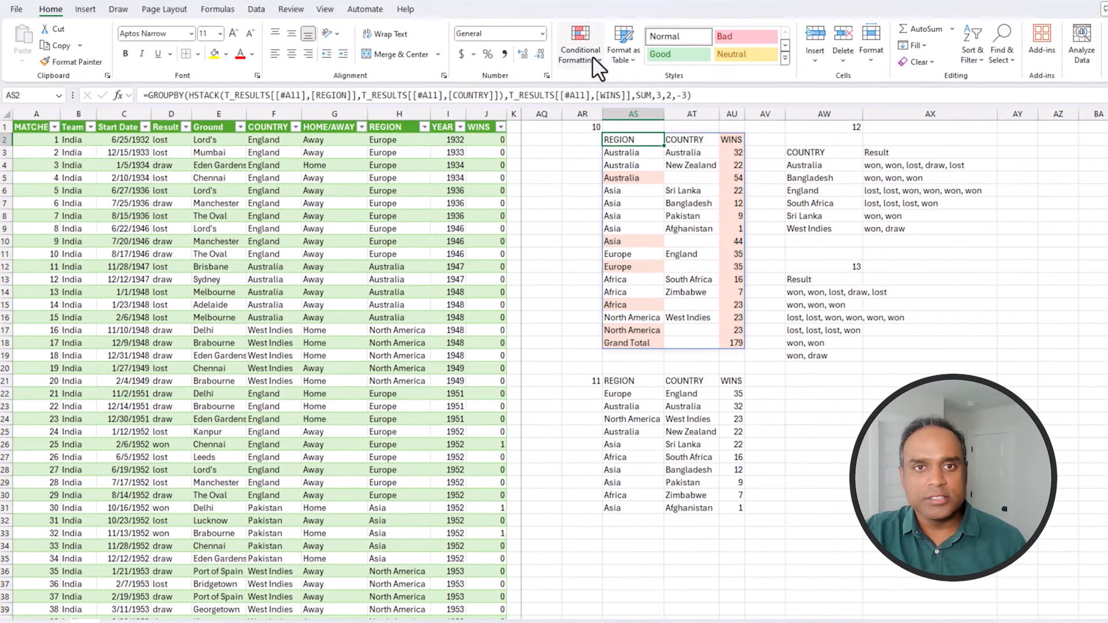
left_click(589, 52)
left_click(610, 251)
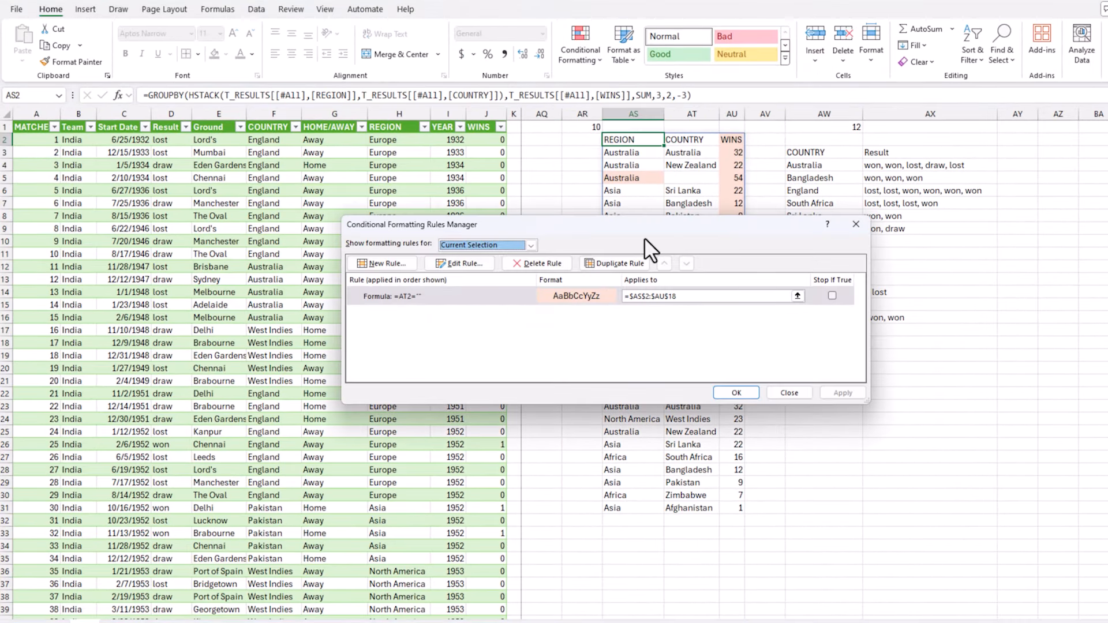
left_click_drag(644, 230, 825, 257)
left_click(663, 289)
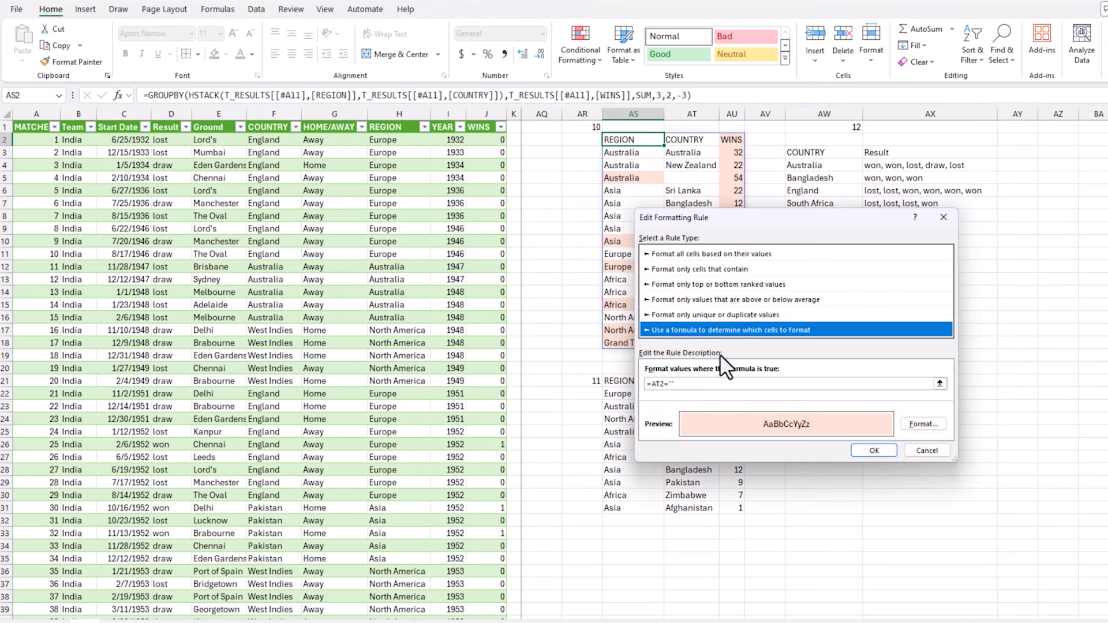
left_click(669, 382)
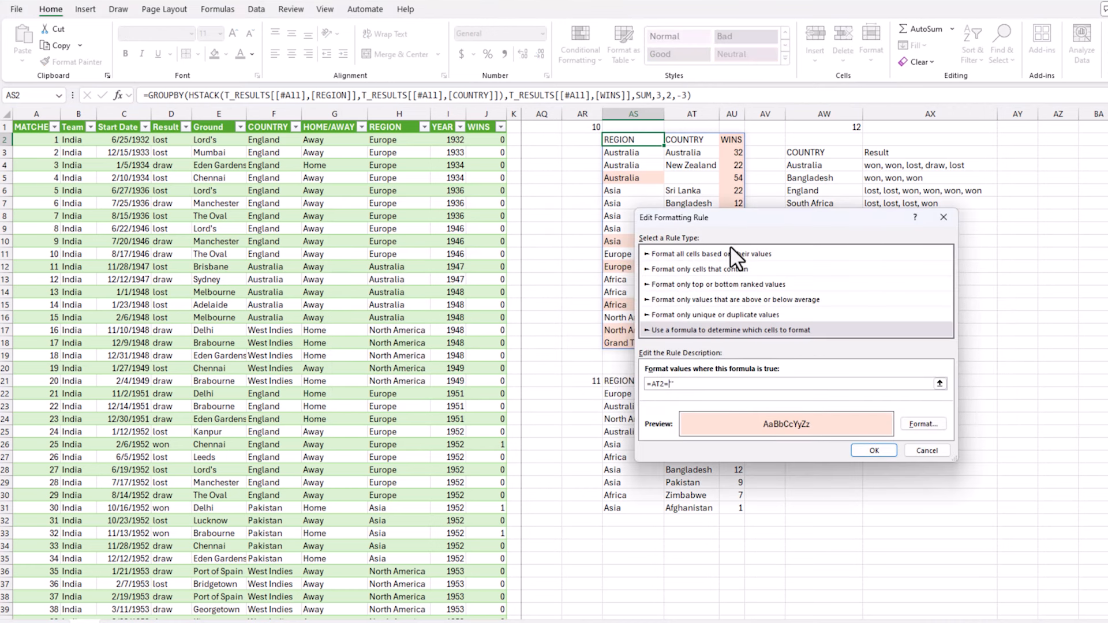
left_click_drag(755, 223, 872, 158)
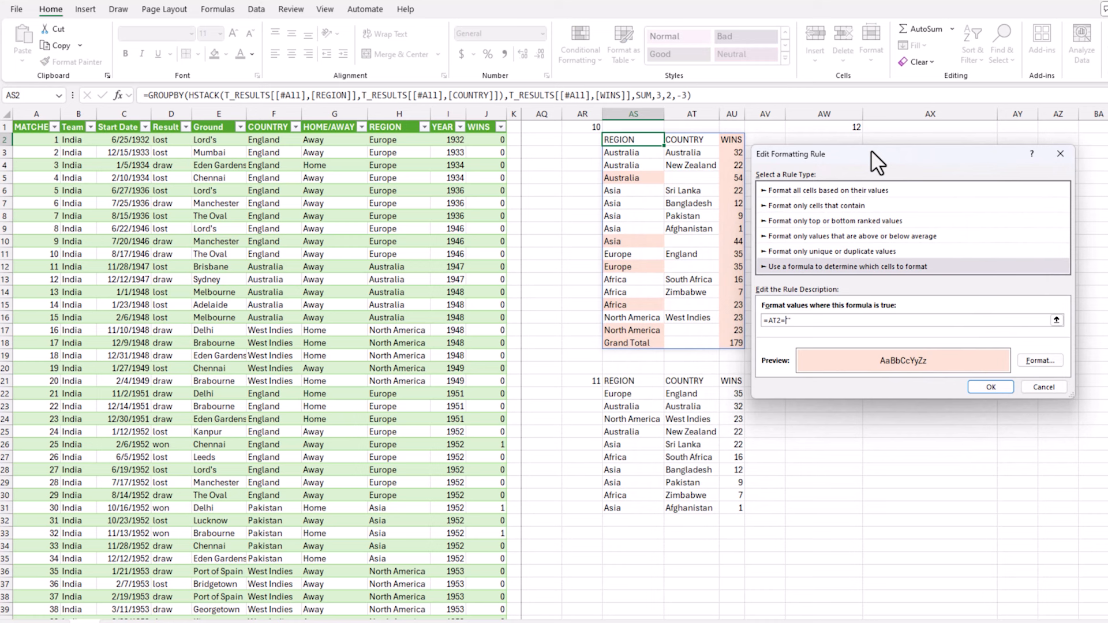
left_click(771, 319)
type("$")
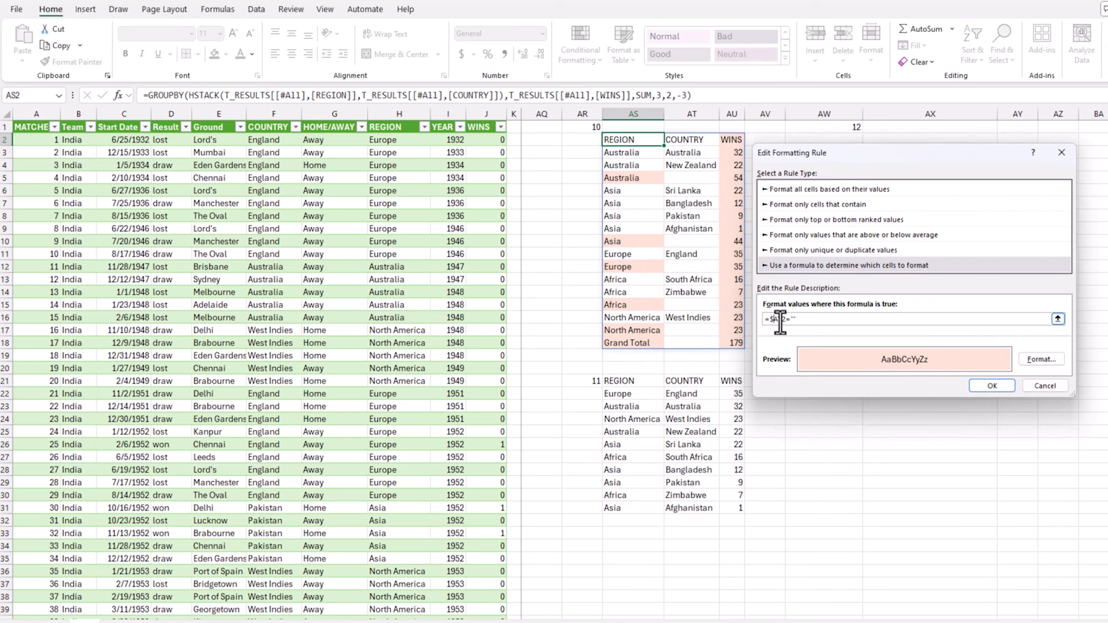
left_click(978, 388)
left_click(1019, 414)
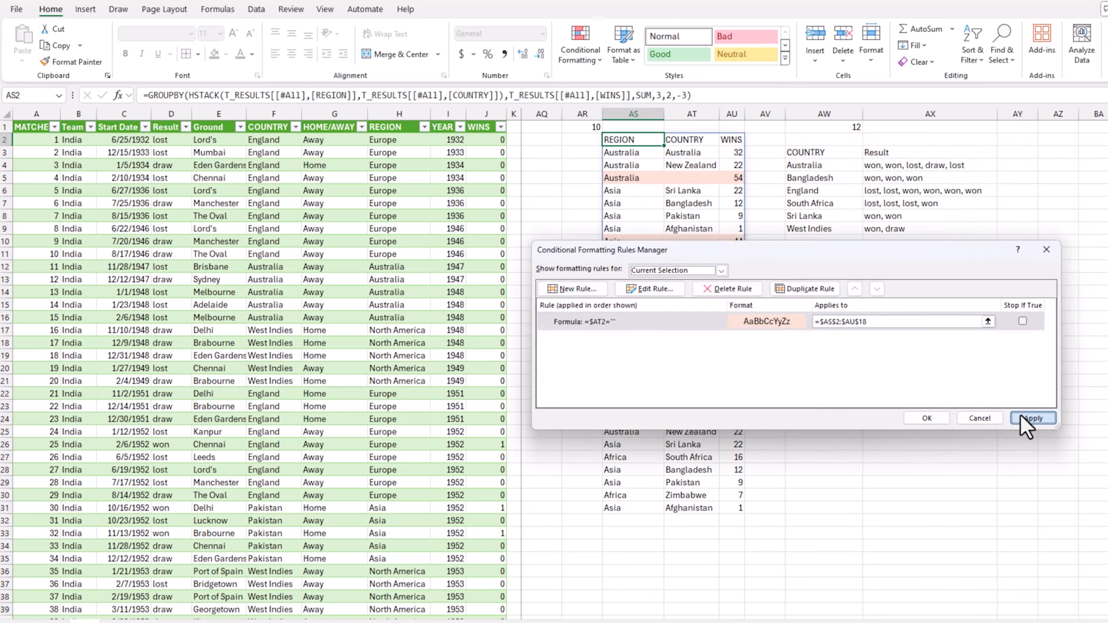
left_click(931, 418)
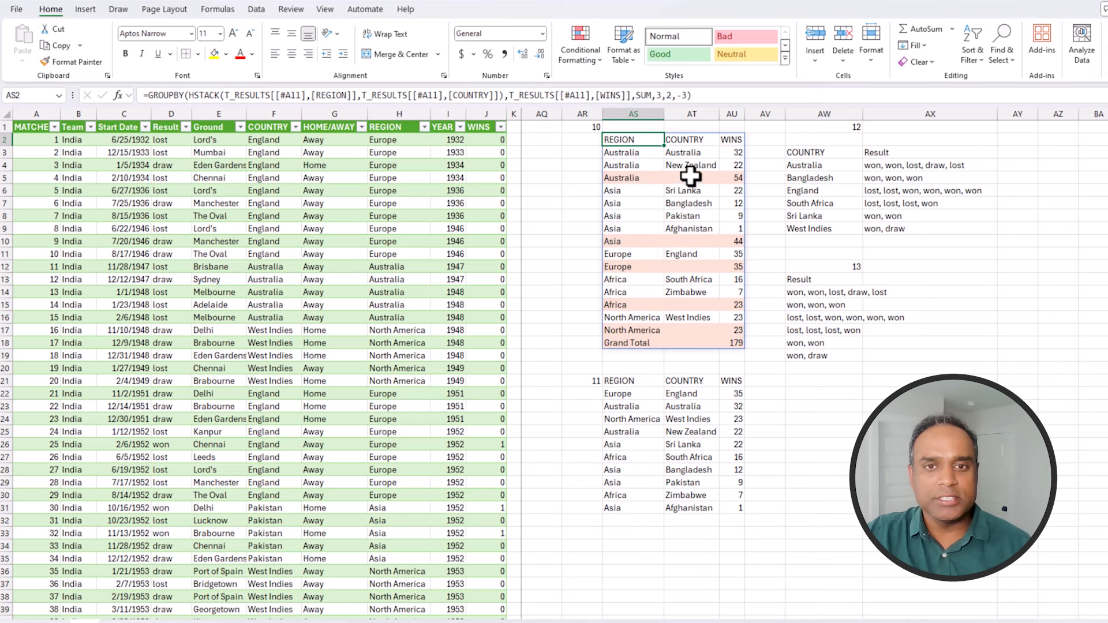
Step: Check the highlighting and blank country cells in the Australia, Asia and Europe subtotal rows and the Grand Total row
left_click(690, 177)
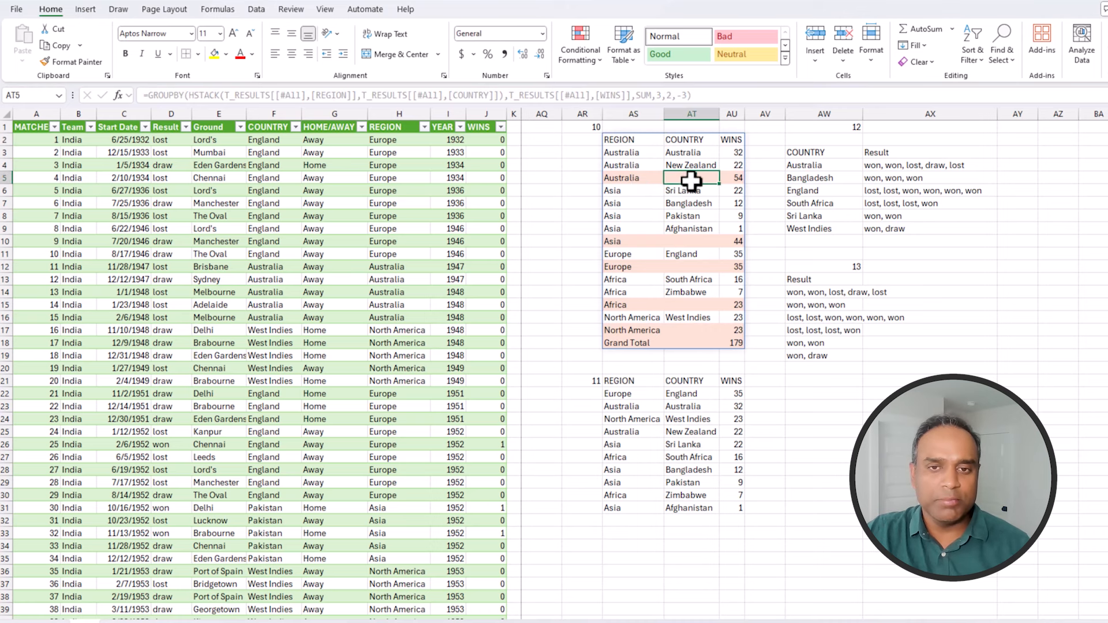
left_click_drag(660, 182, 735, 176)
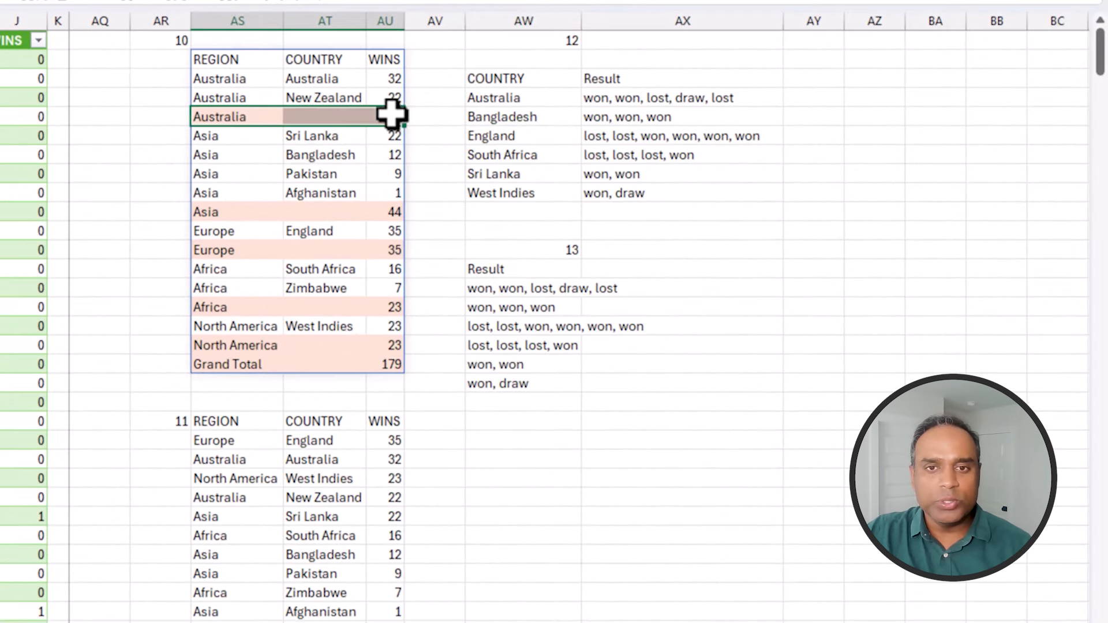
left_click_drag(236, 212, 376, 210)
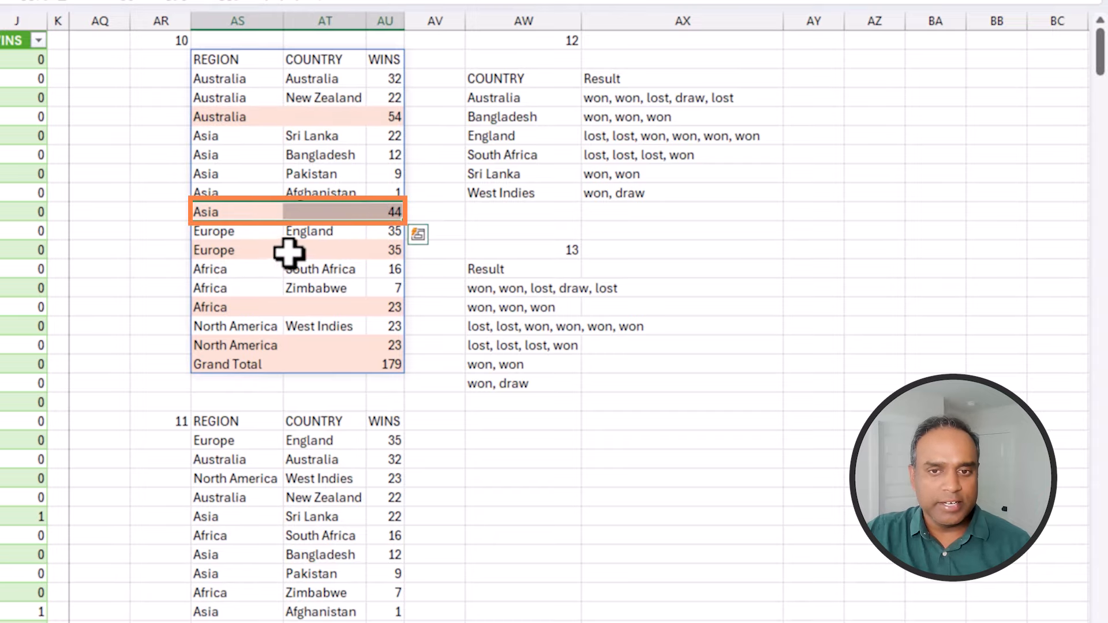
left_click_drag(288, 252, 392, 250)
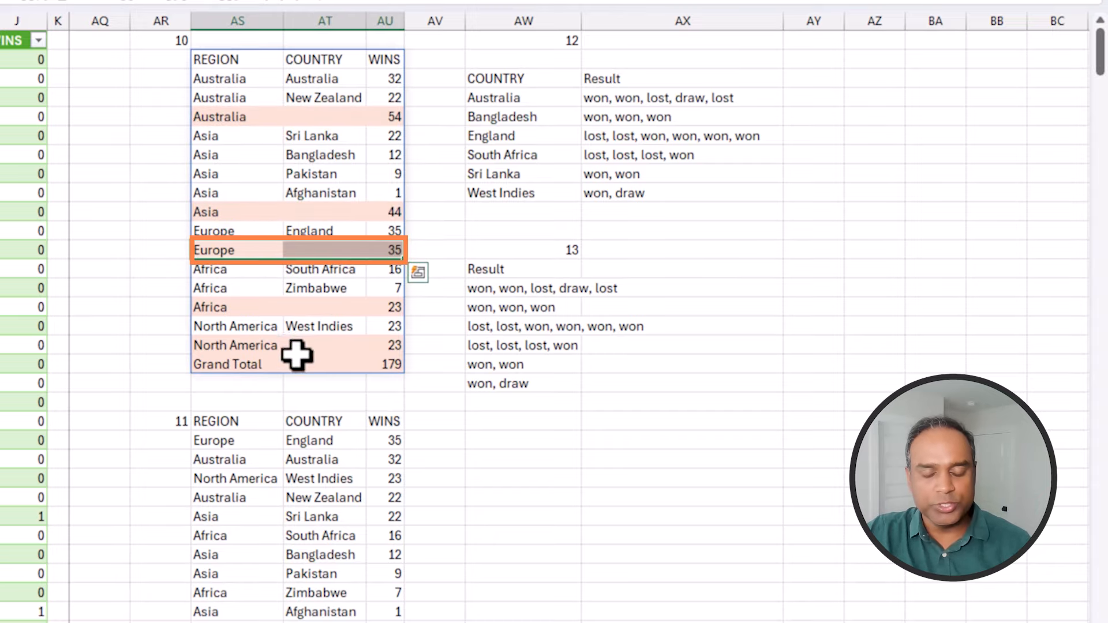
left_click(266, 363)
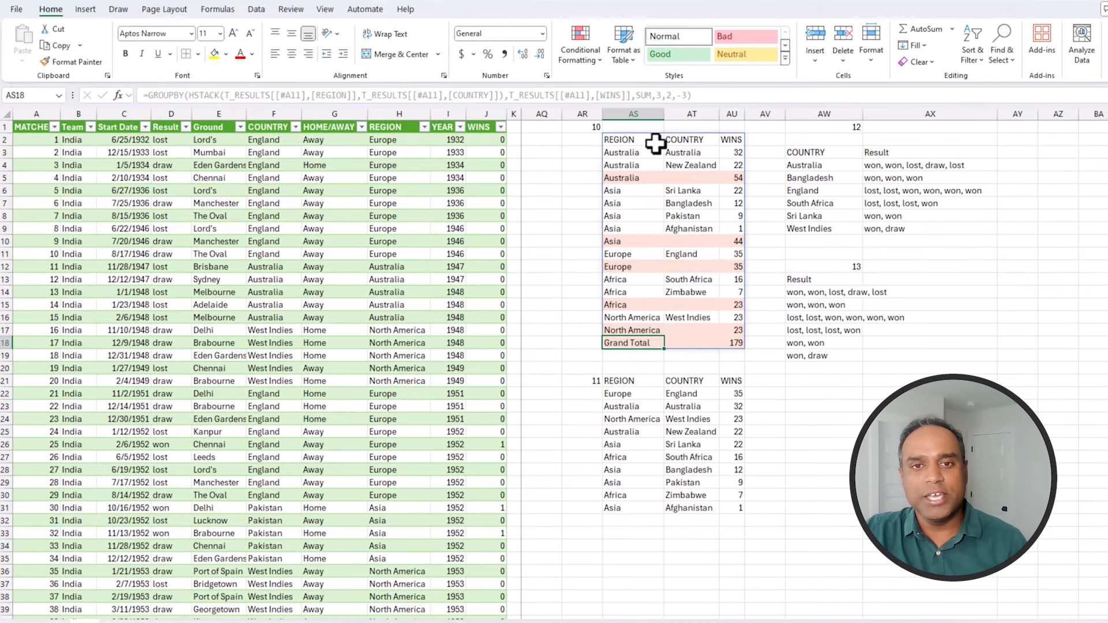
Step: Create a formula-based conditional formatting rule for the region and country wins summary AS2:AU18, using =$AS2="Grand Total" as its formula
left_click_drag(652, 141, 730, 346)
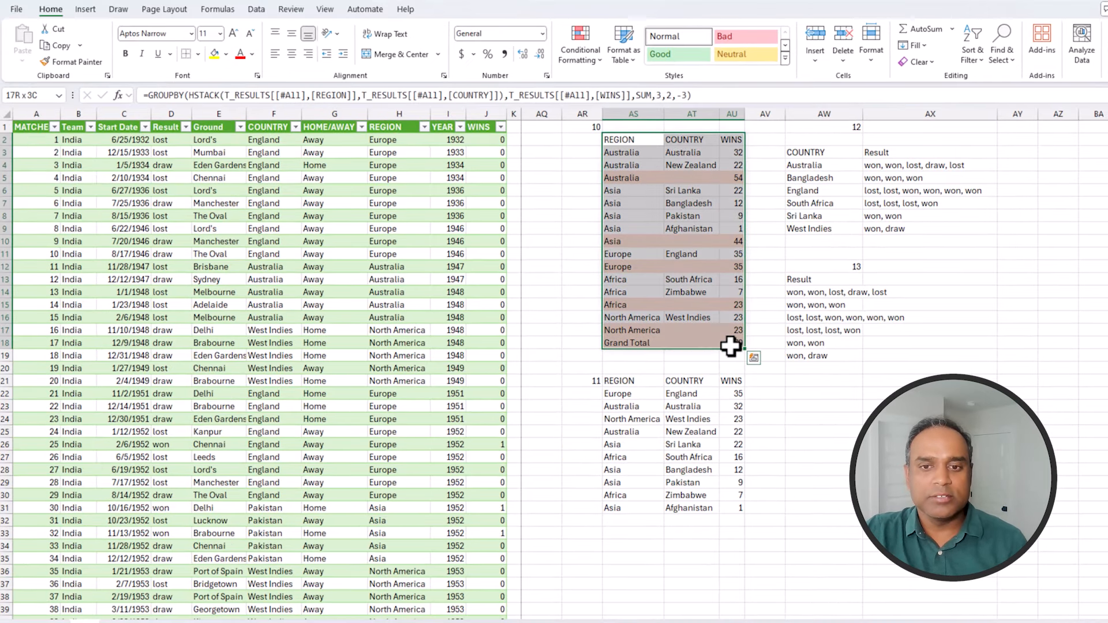
left_click(594, 56)
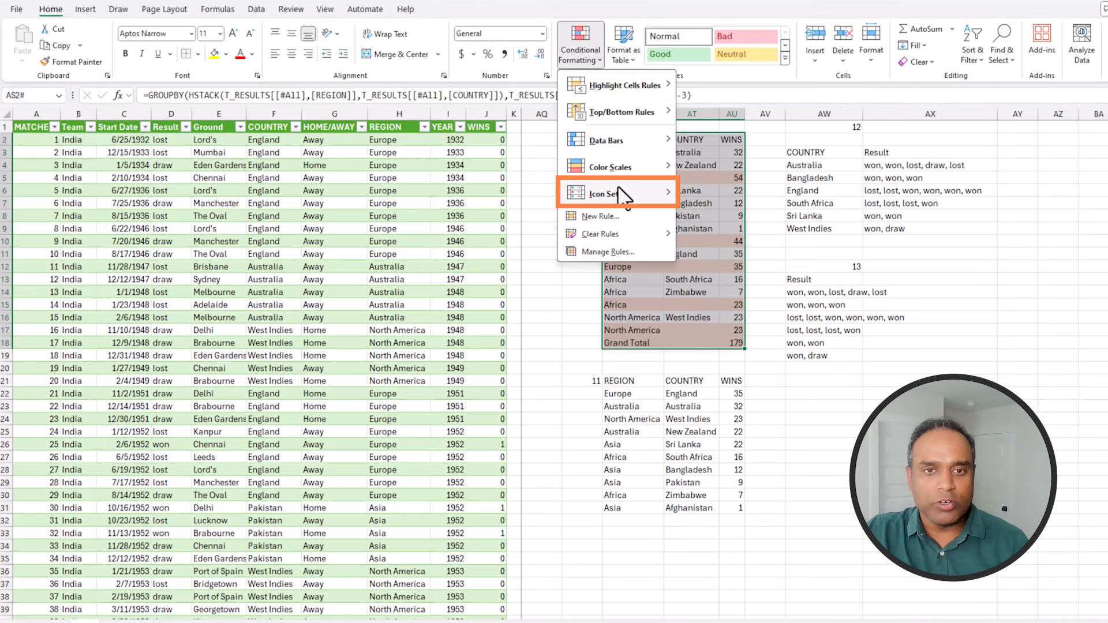
left_click(614, 218)
left_click(730, 315)
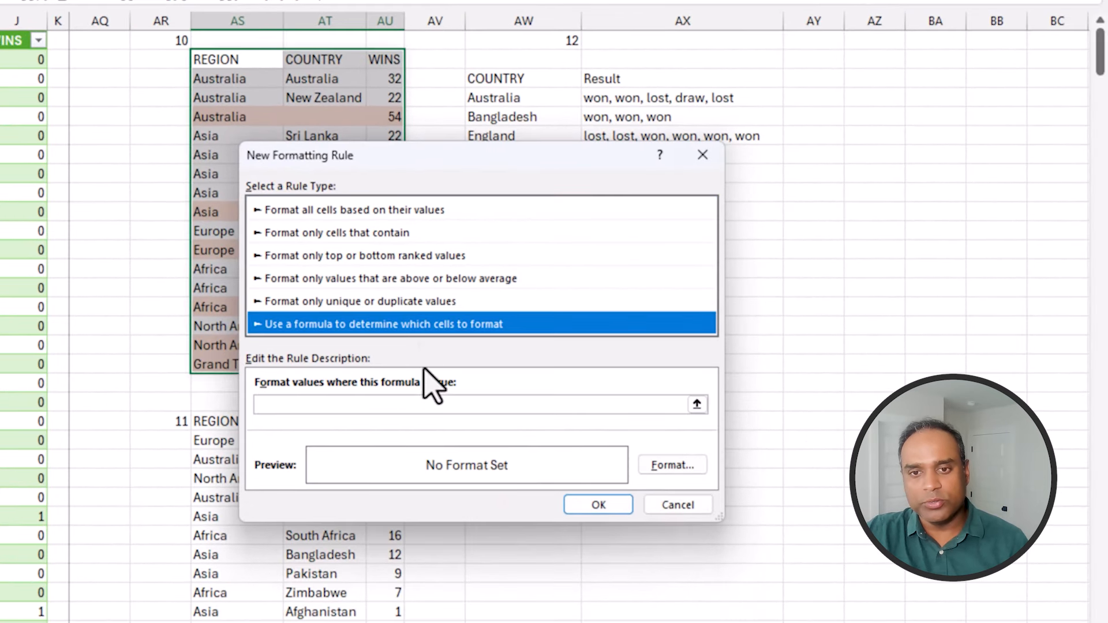
left_click(391, 406)
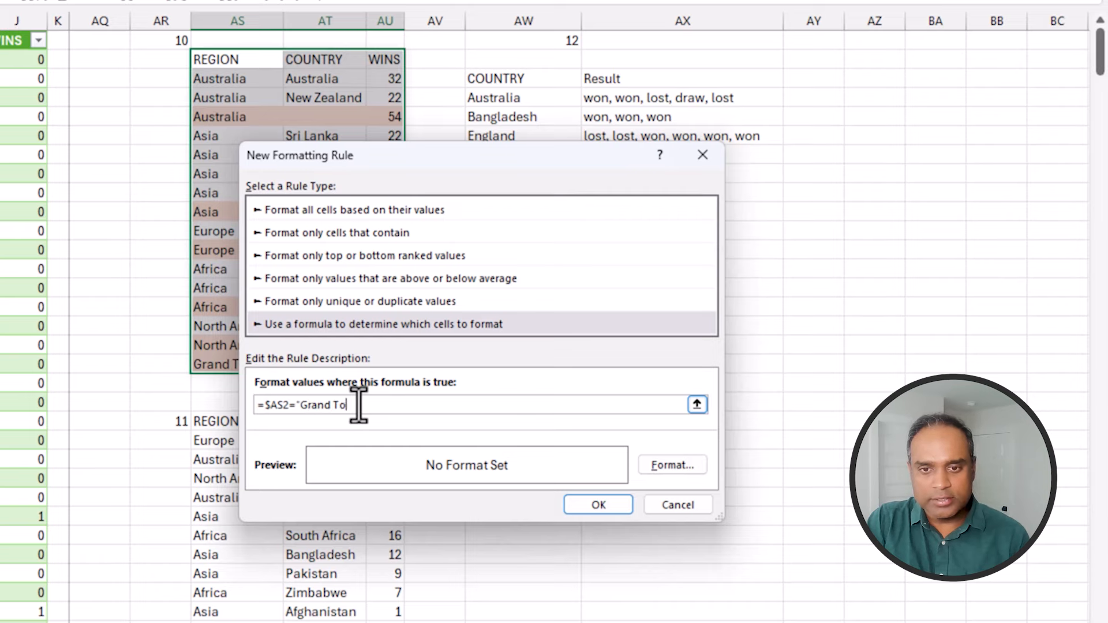
Step: Add an outline border to the format of the Grand Total rule
left_click(697, 468)
left_click(307, 123)
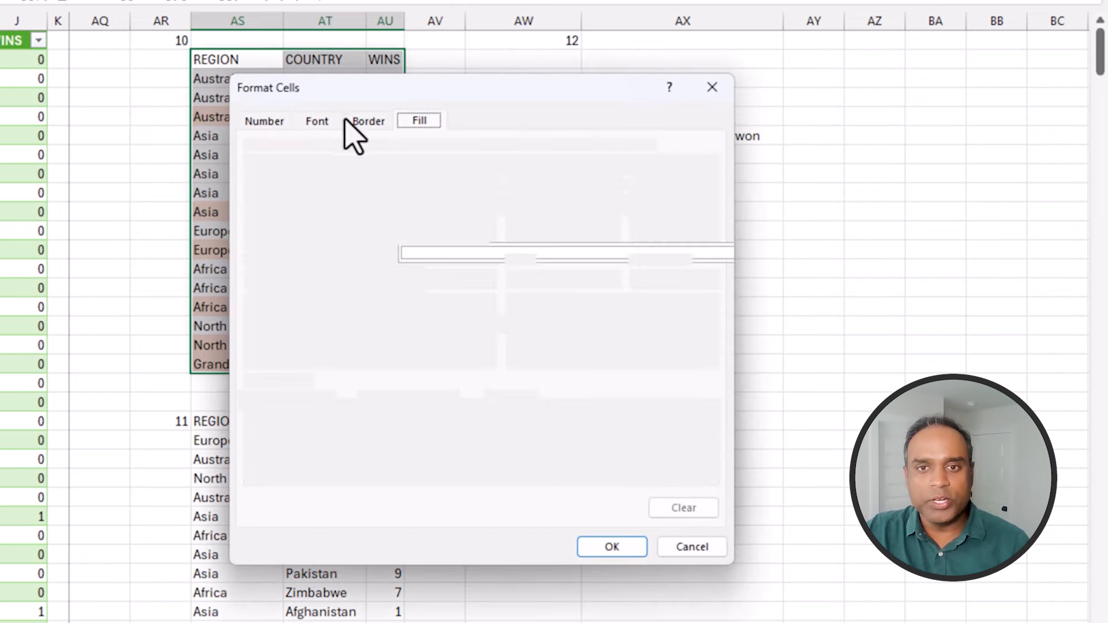
left_click(361, 121)
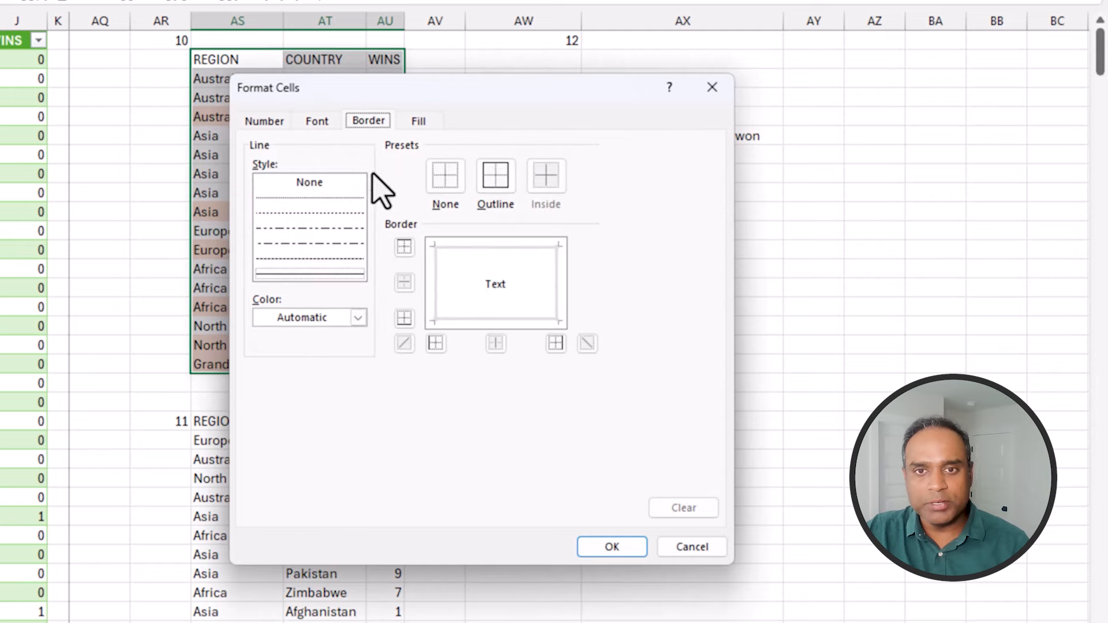
left_click(495, 175)
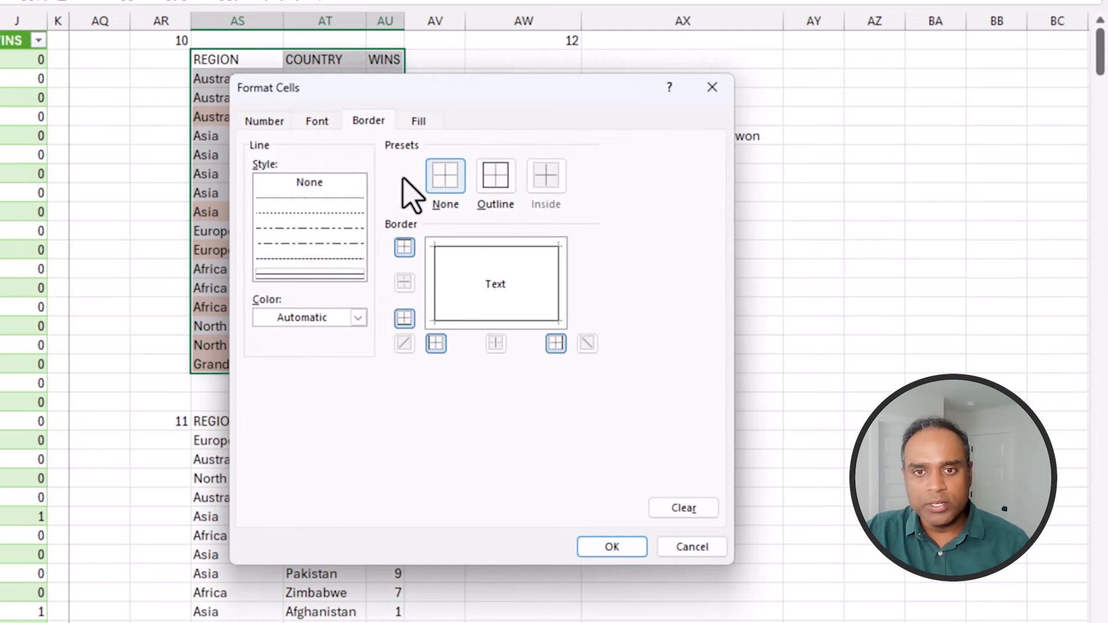
Step: Give the Grand Total rule a light purple fill and bold font, and apply it to the summary
left_click(318, 122)
left_click(419, 121)
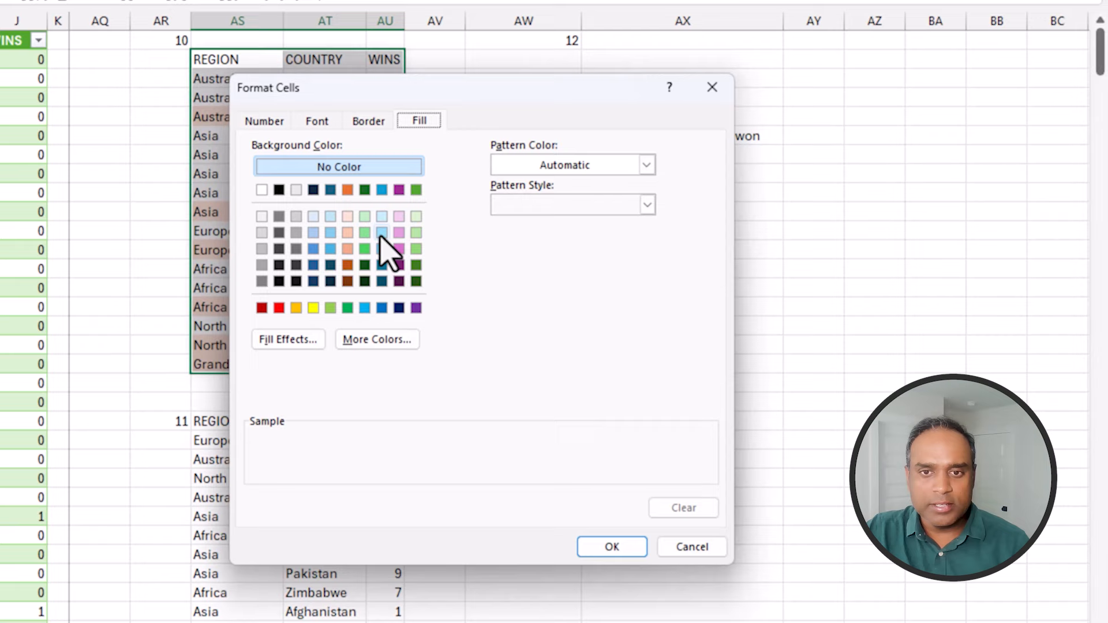
left_click(399, 216)
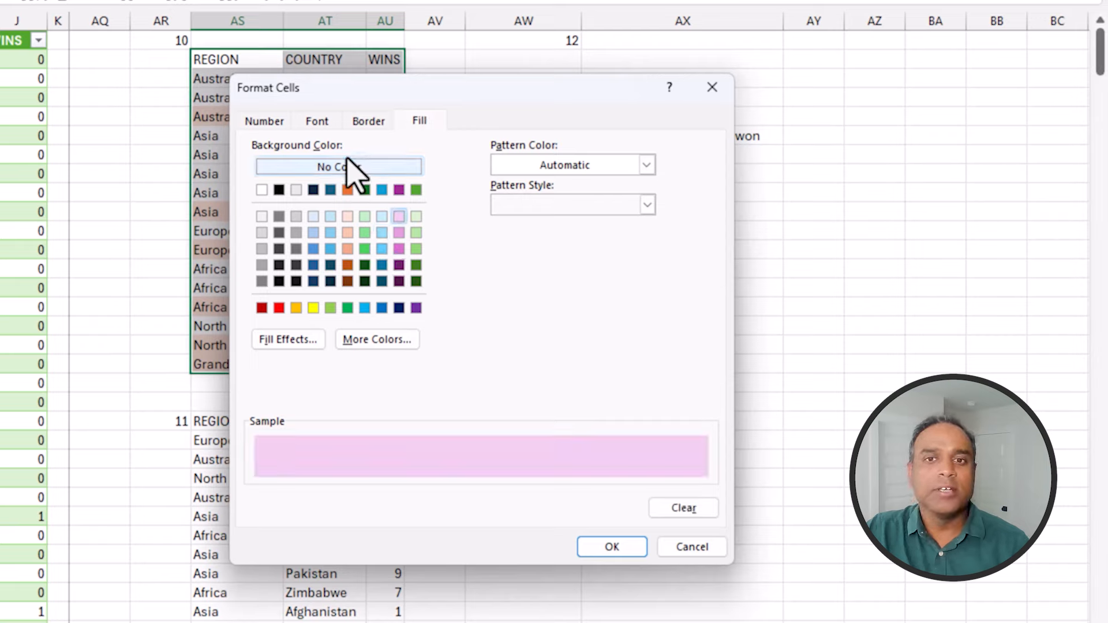
left_click(317, 121)
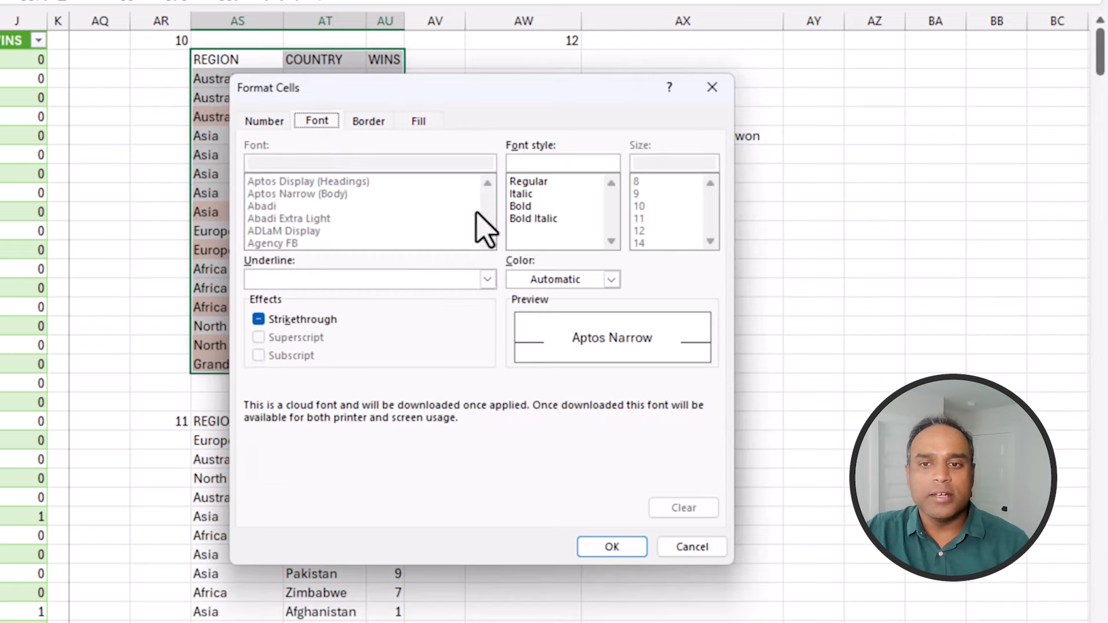
left_click(522, 206)
left_click(613, 547)
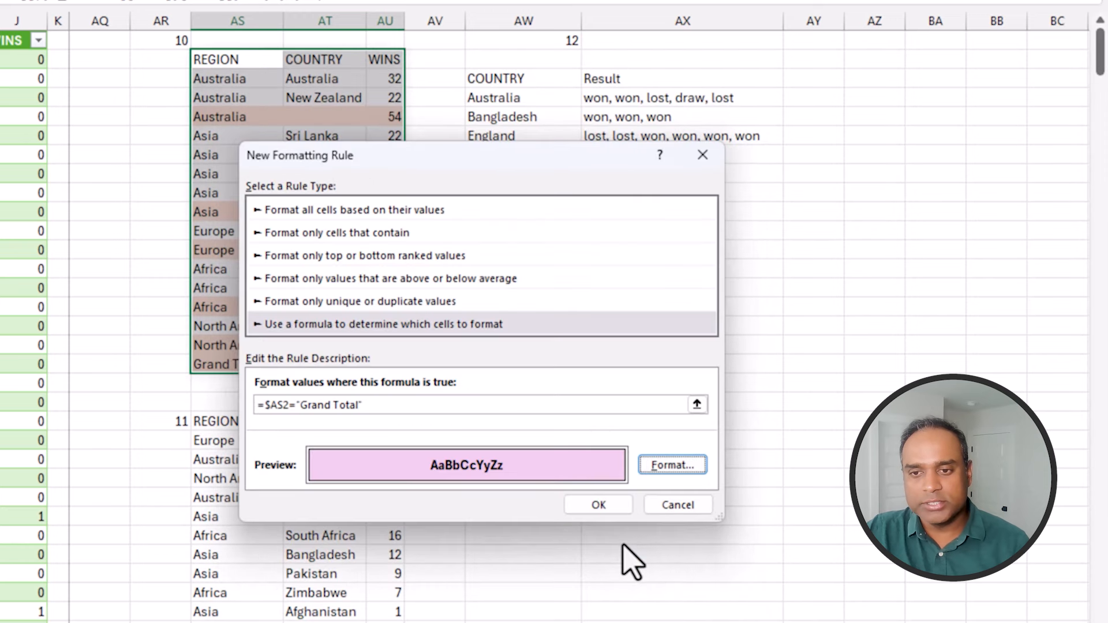
left_click(600, 504)
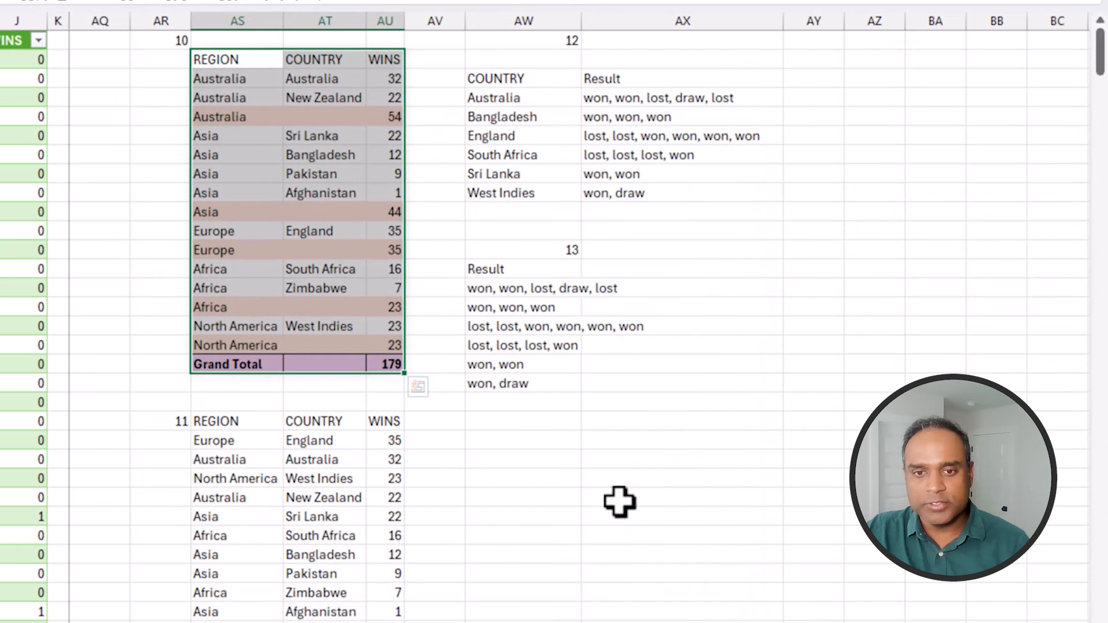
left_click(621, 505)
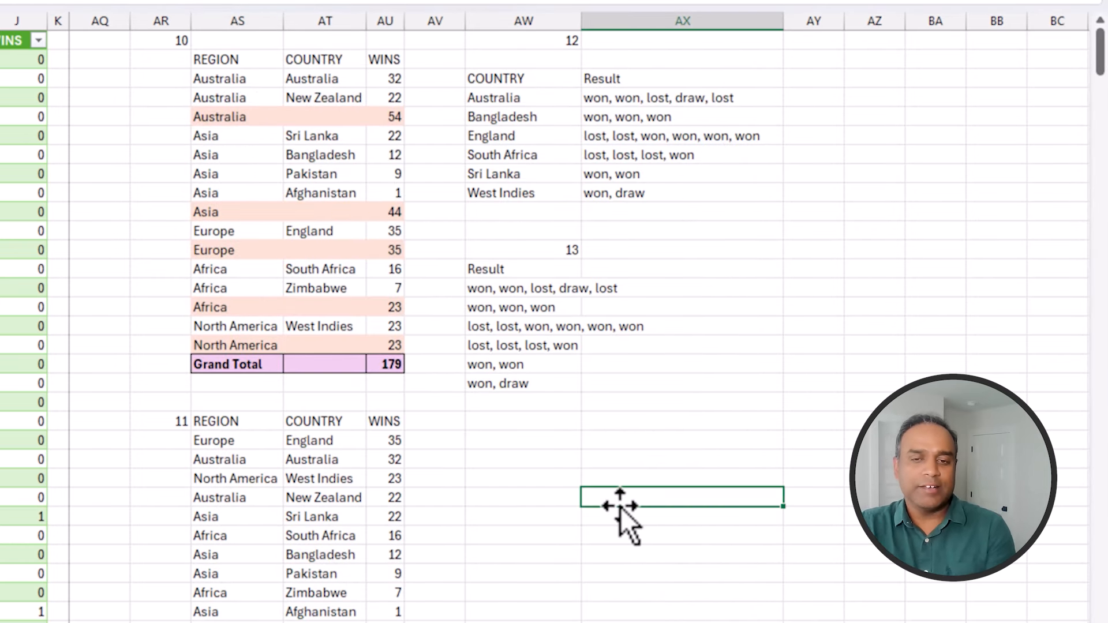
left_click_drag(264, 364, 375, 367)
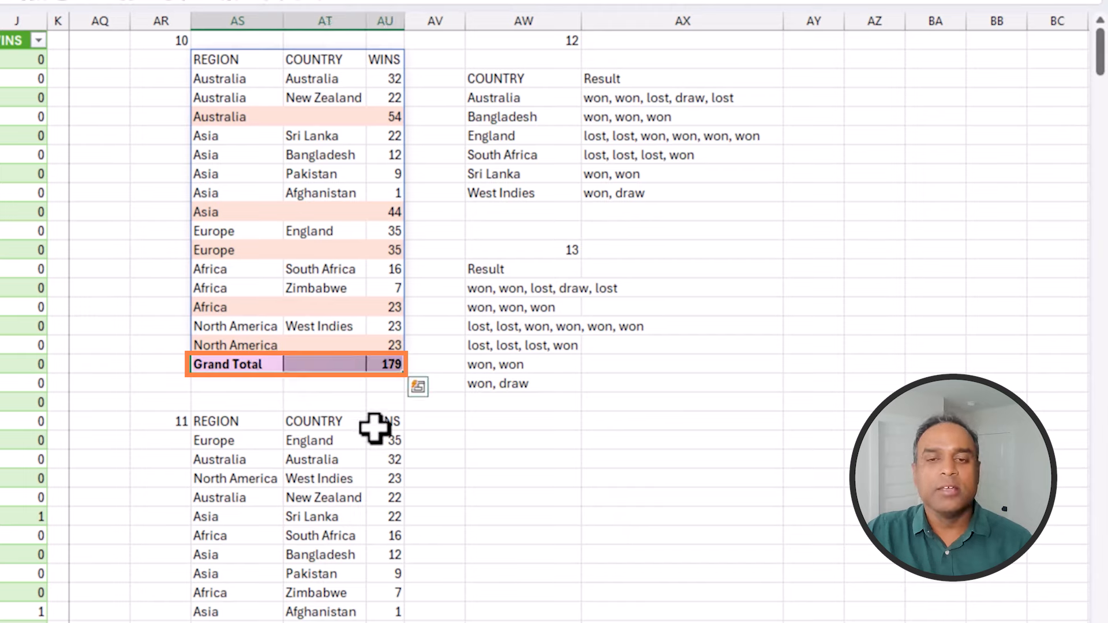
left_click(577, 477)
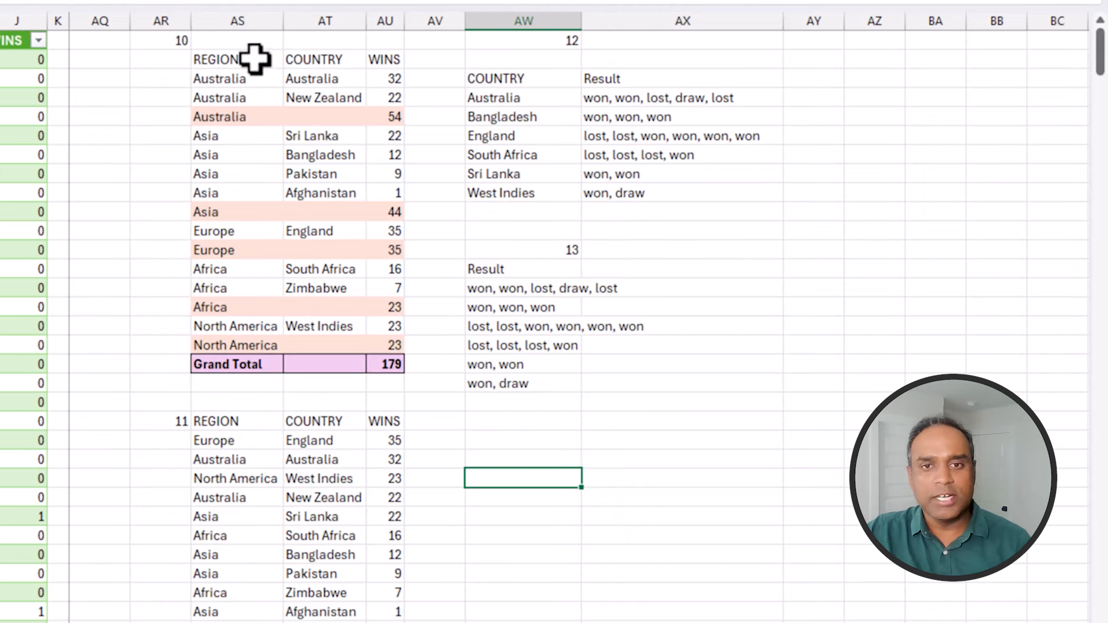
Step: Create another formula-based conditional formatting rule for the whole summary AS2:AU18, using =$AS2<>"" as its formula
left_click_drag(254, 57, 393, 338)
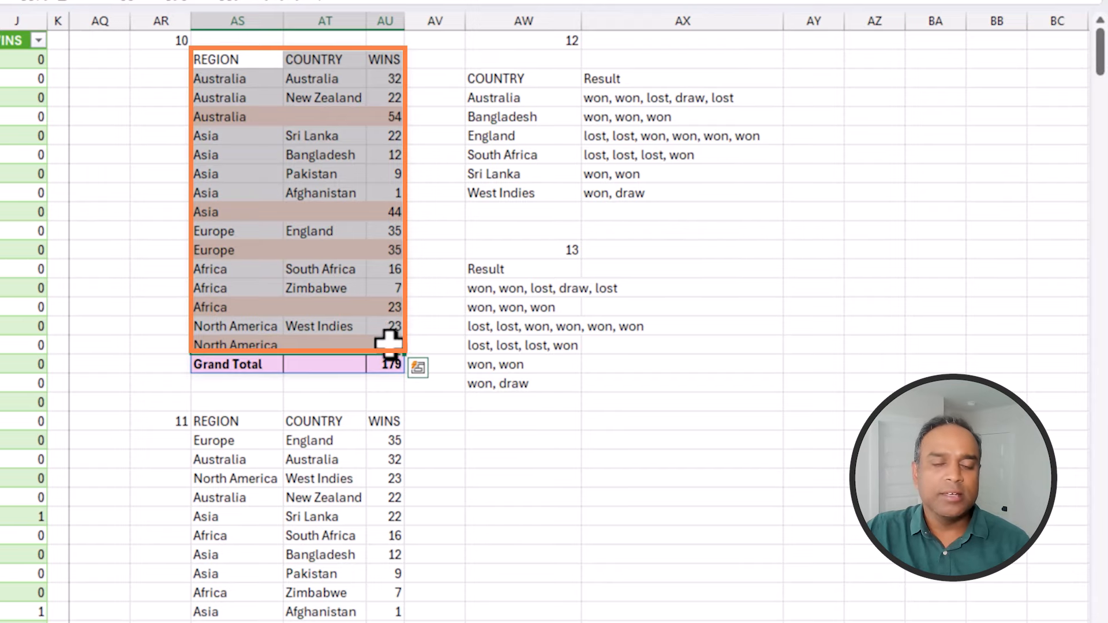
left_click_drag(266, 57, 389, 366)
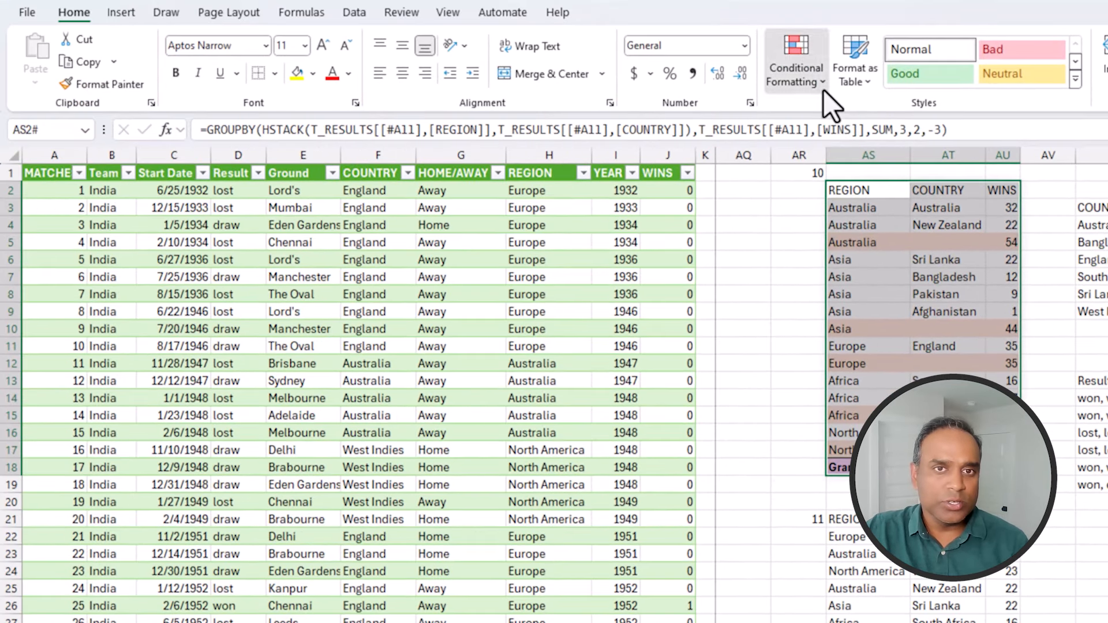
left_click(822, 87)
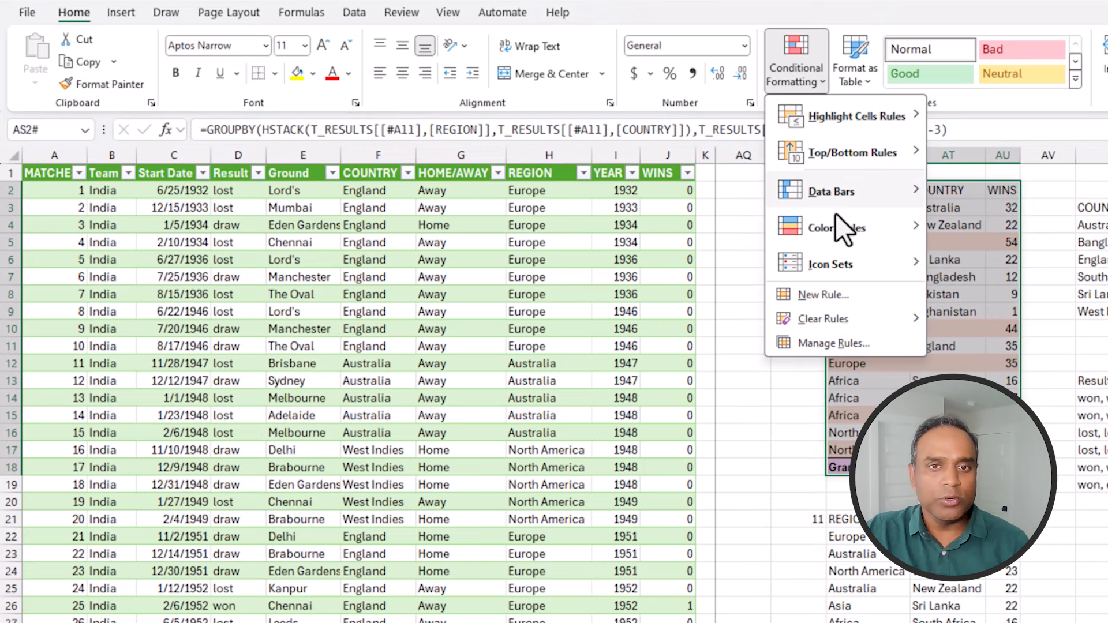
left_click(838, 295)
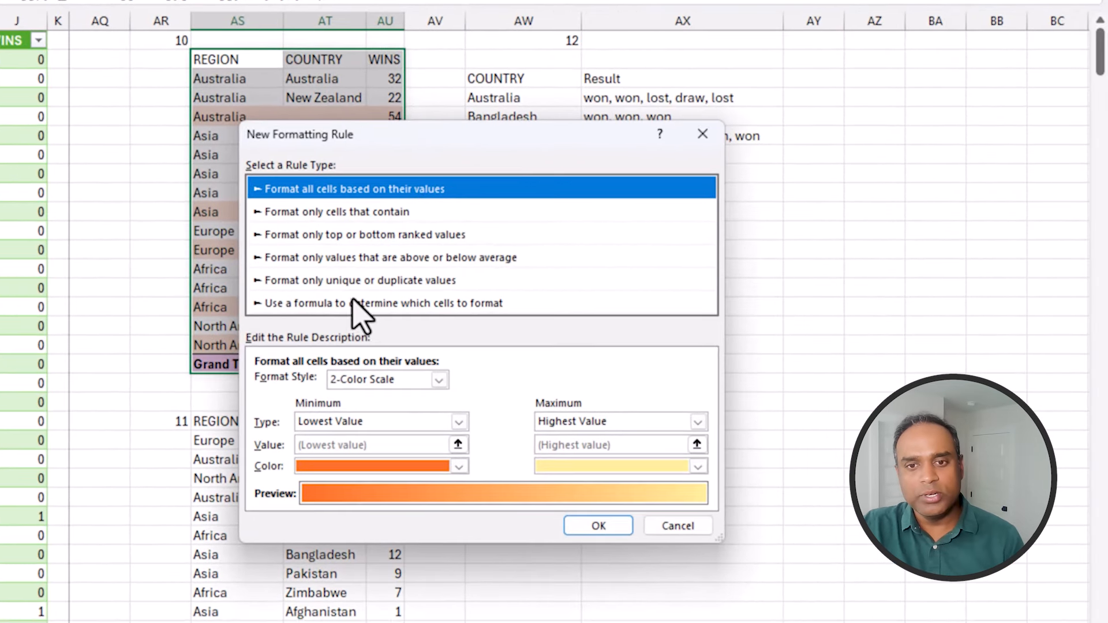
left_click(361, 304)
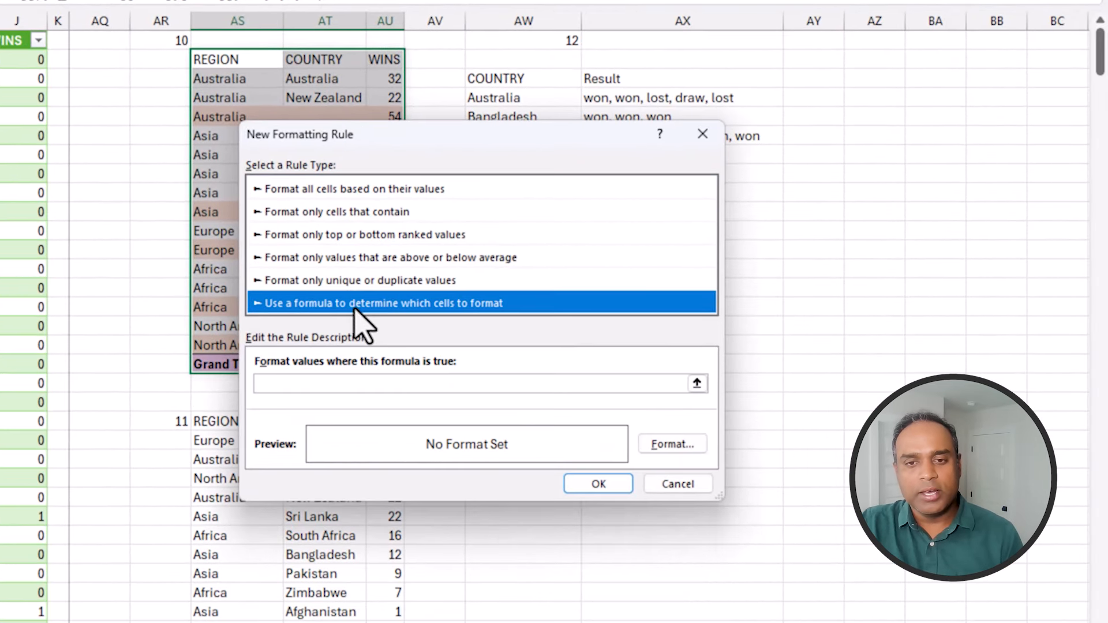
left_click(341, 385)
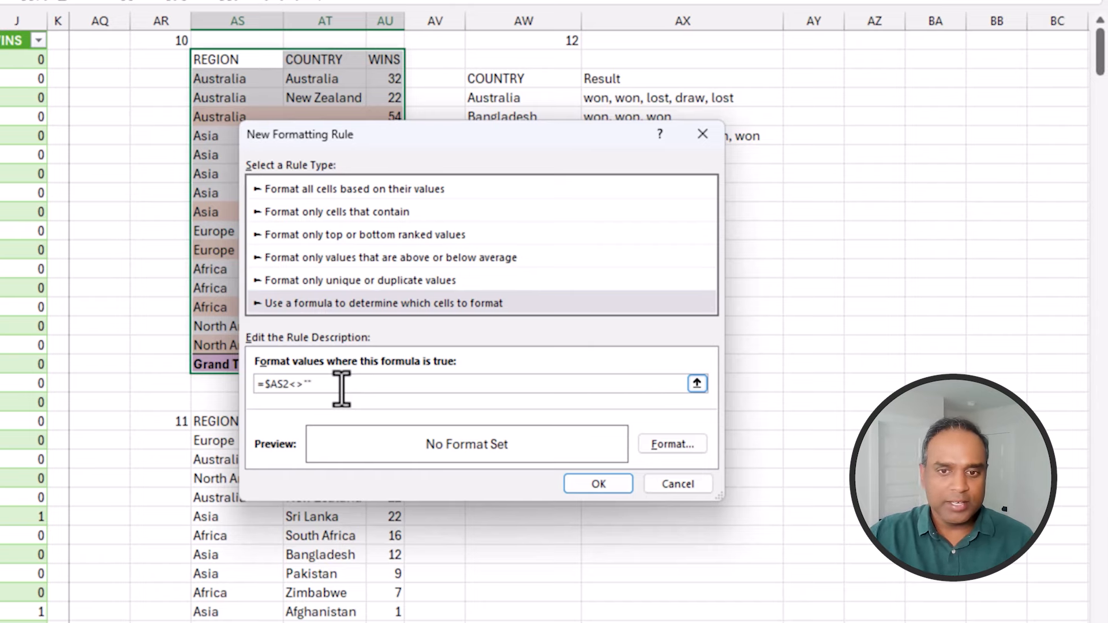
Step: Format the non-blank rule with a thin outline border around each cell and apply it to the summary
left_click(669, 445)
left_click(372, 101)
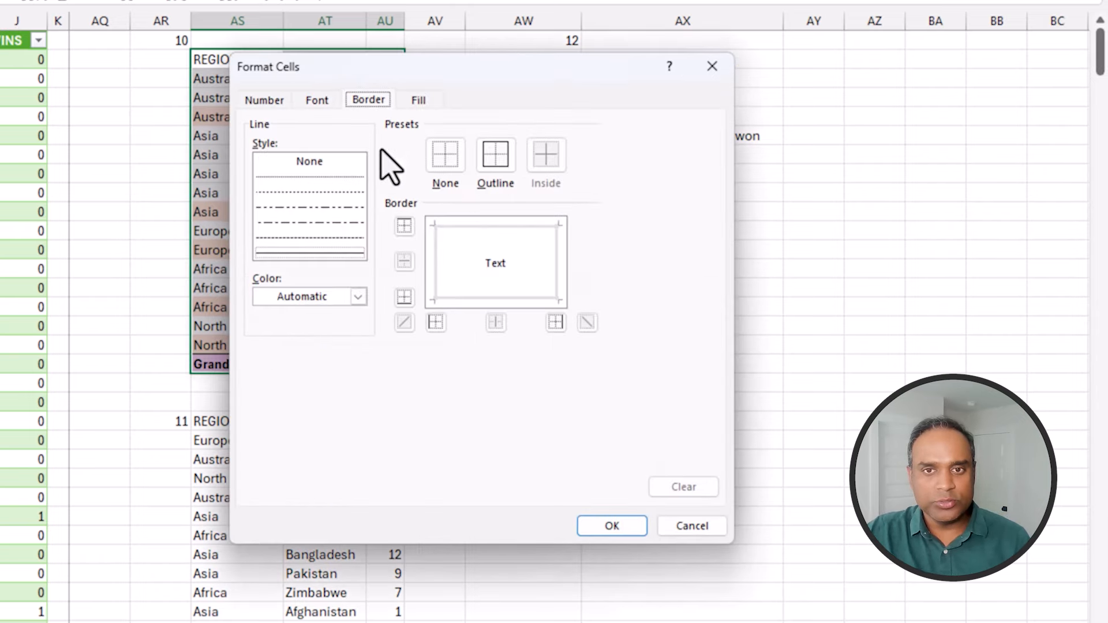
left_click(490, 176)
left_click(346, 178)
left_click(511, 161)
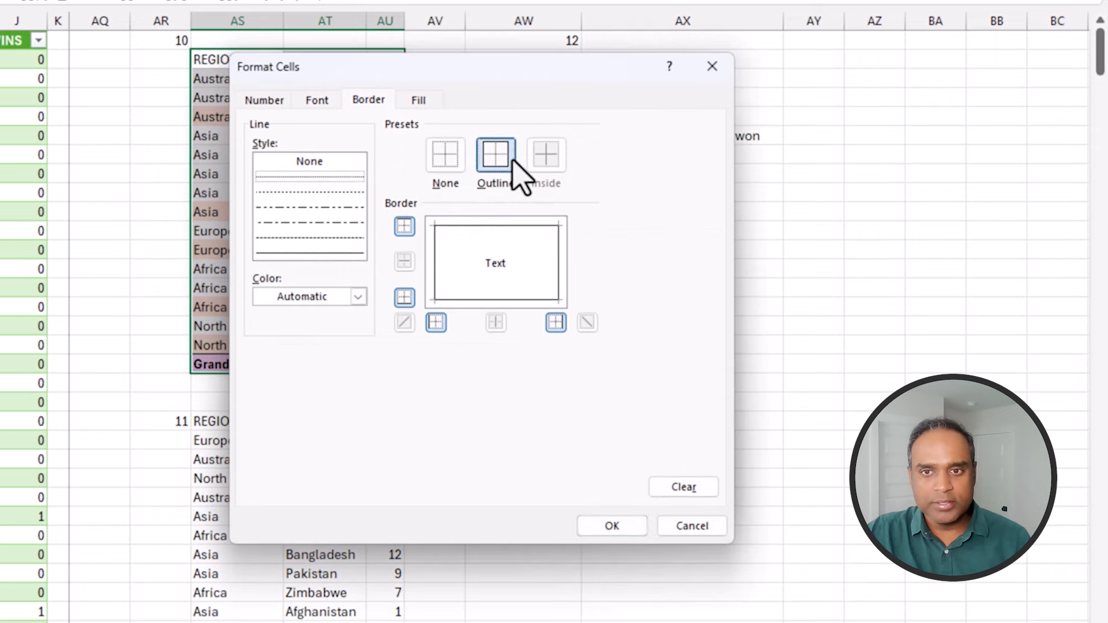
left_click(627, 527)
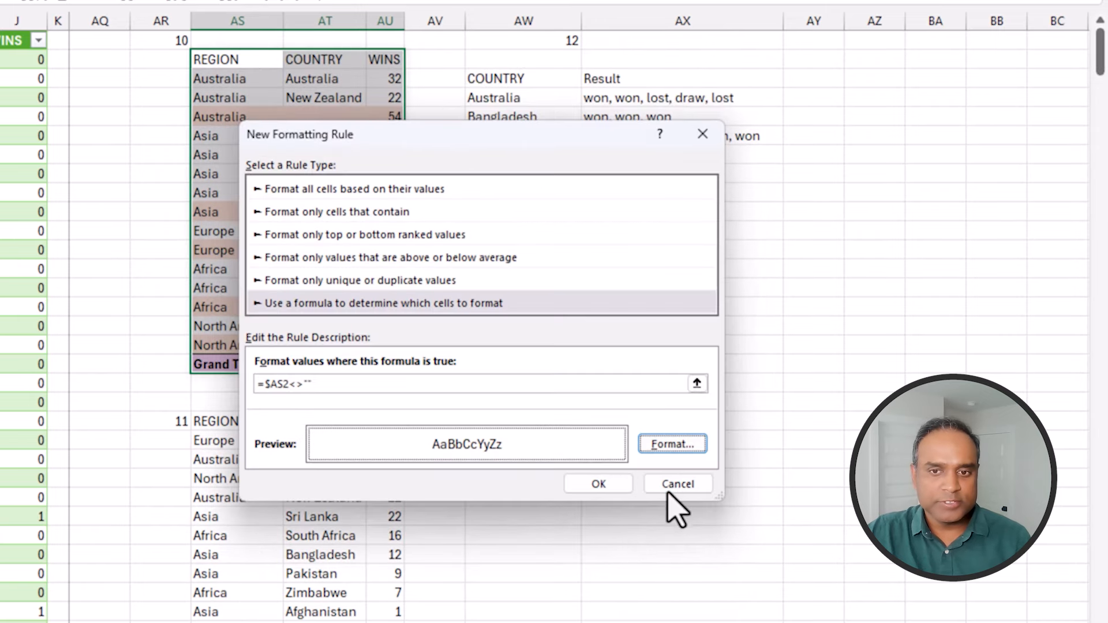
left_click(600, 485)
left_click(543, 425)
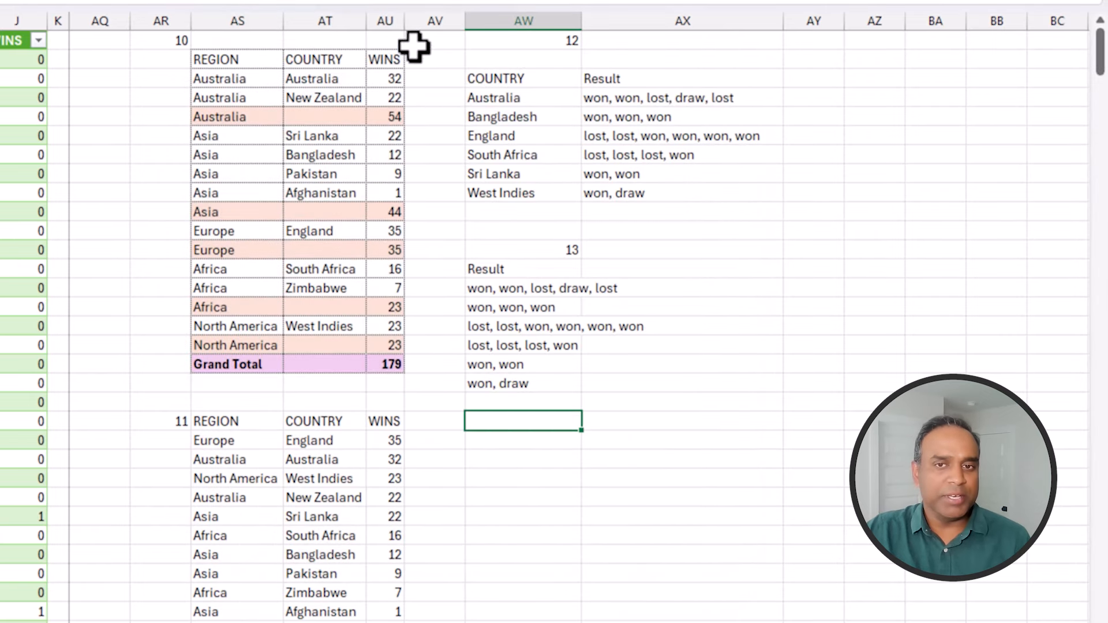
Step: Widen column AU slightly and make the summary's header cells REGION, COUNTRY and WINS bold
left_click_drag(411, 21, 426, 21)
left_click(251, 59)
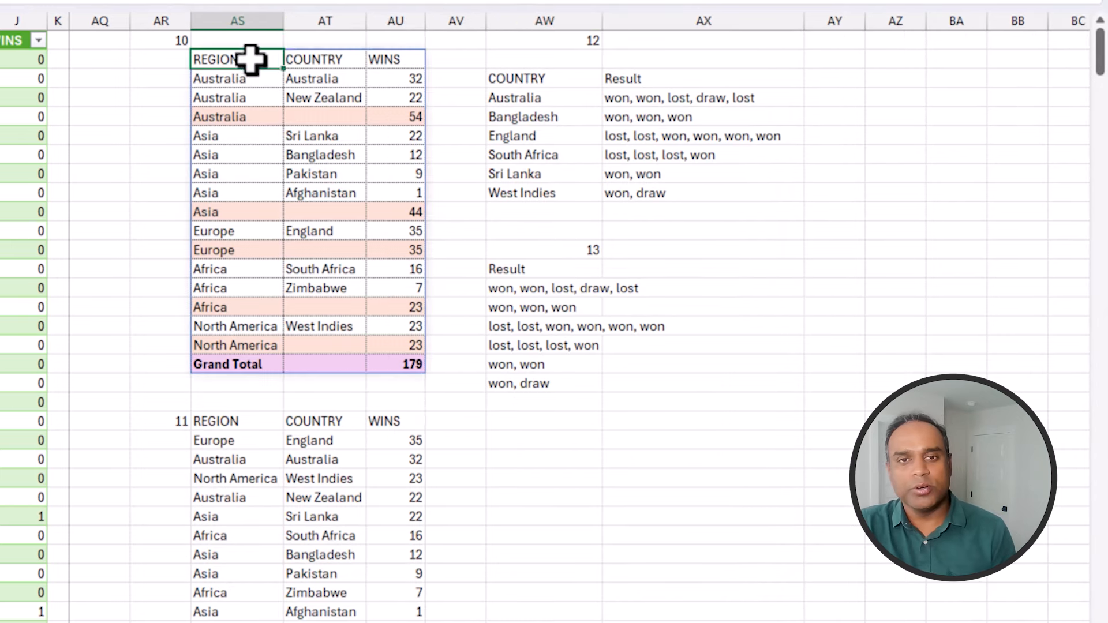
left_click_drag(251, 59, 378, 66)
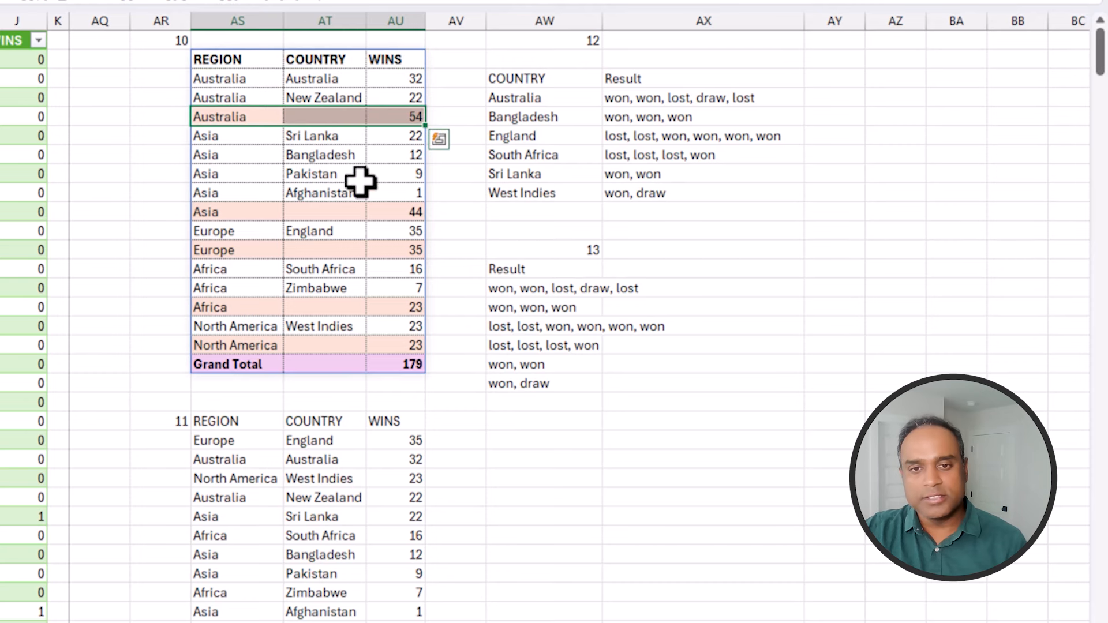
left_click(552, 503)
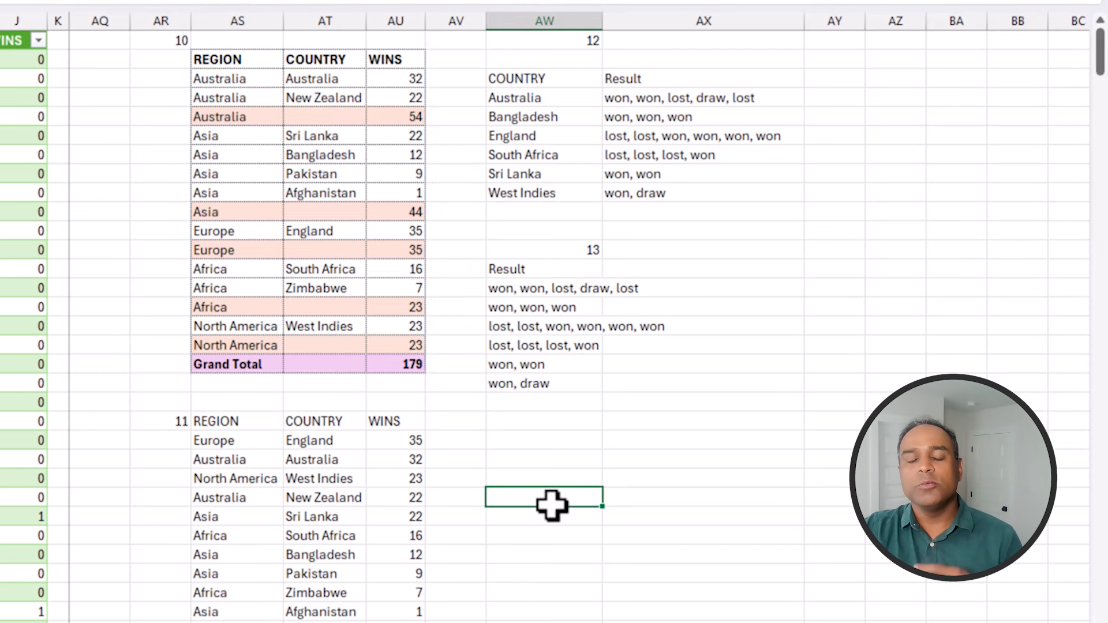